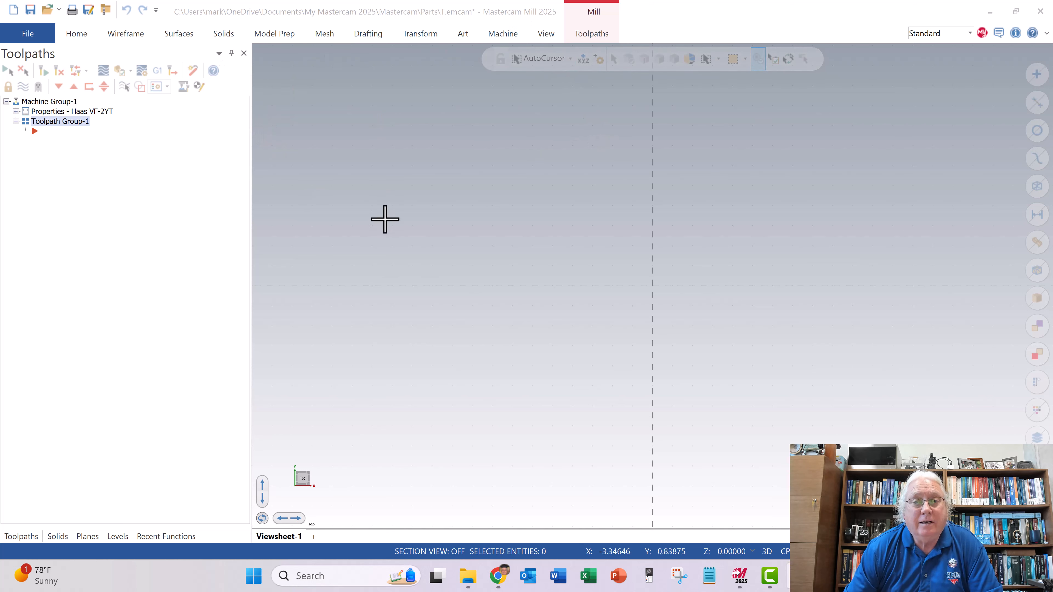
- Set the empty graphics area to the isometric view
right_click(482, 219)
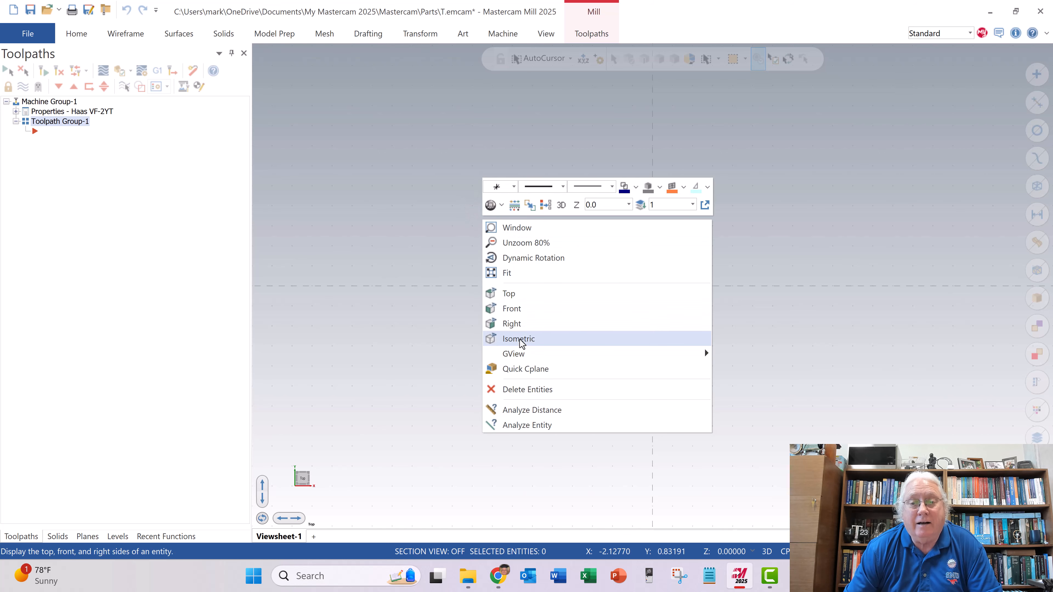
left_click(519, 337)
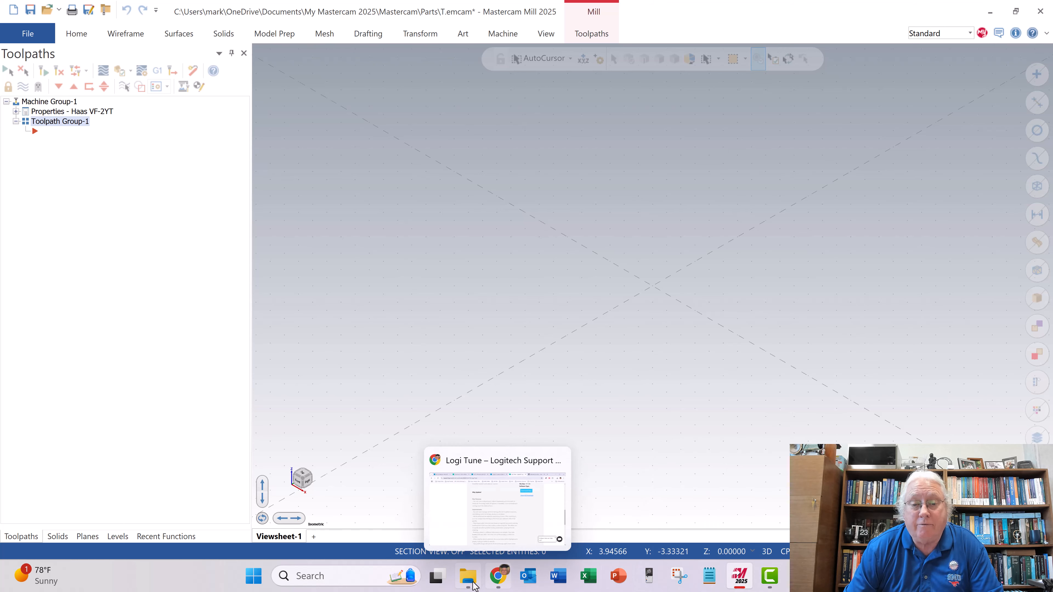
- Look over the TSU-096-00-P01 project folder in File Explorer and the mastercam_tips_X1.pdf workflow checklist in Acrobat
left_click(460, 524)
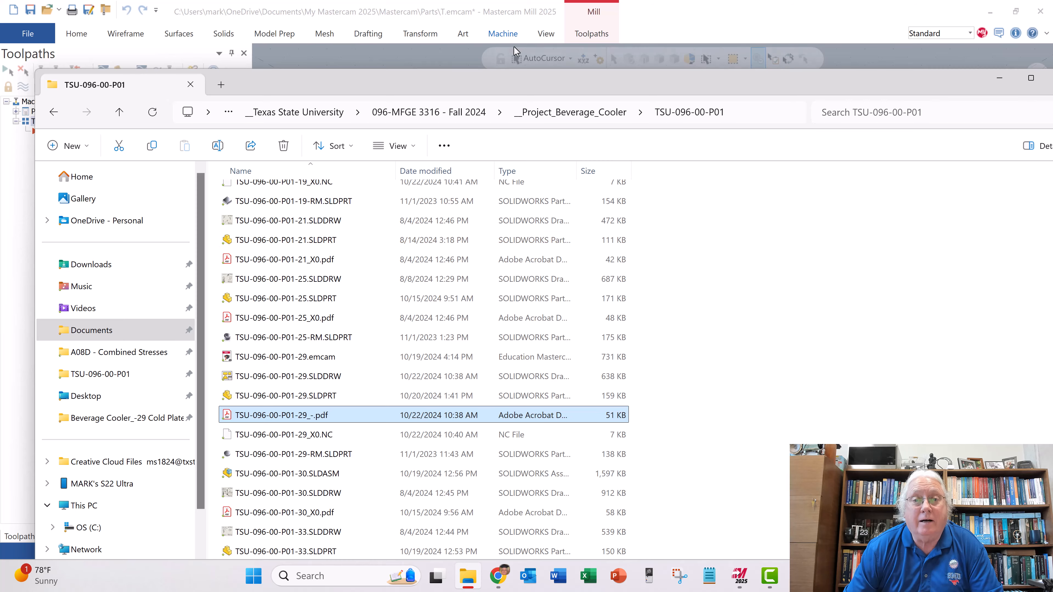
left_click_drag(554, 76, 0, 204)
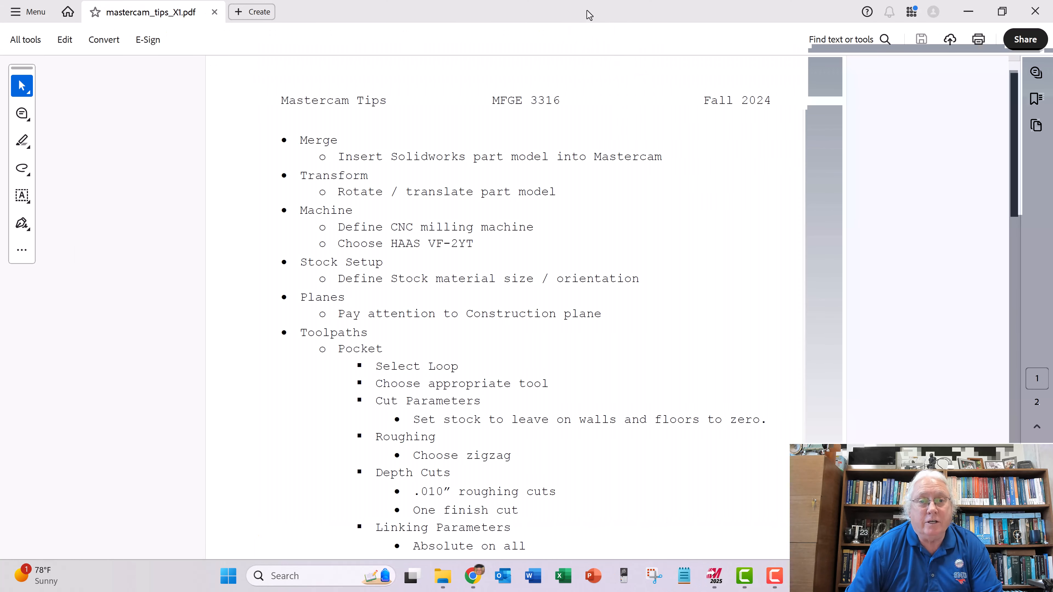
double_click(589, 14)
left_click_drag(582, 37, 0, 172)
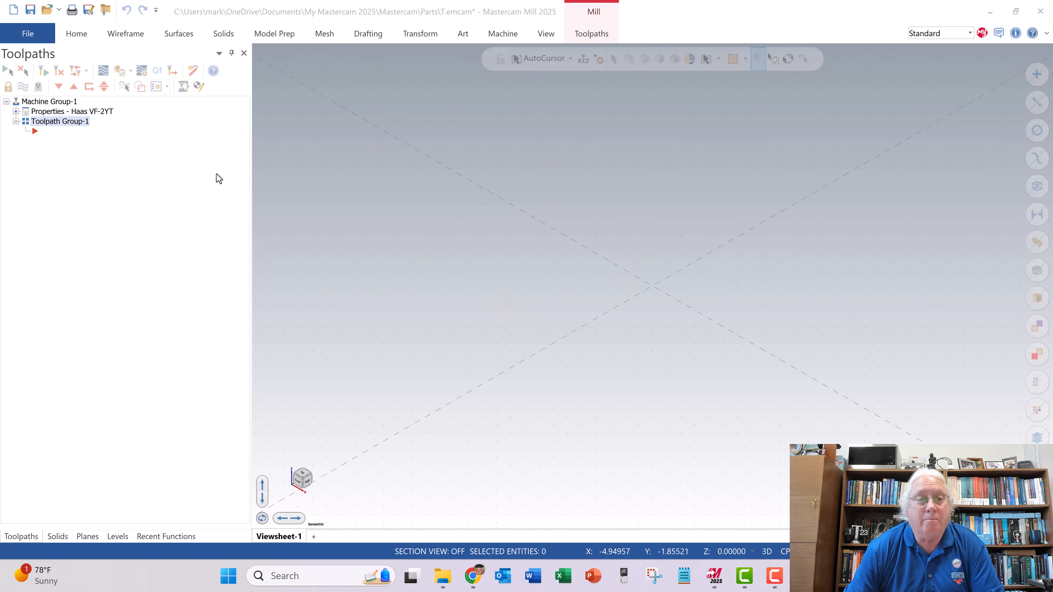
- Start merging a file and browse from Documents through __Texas State University, 096-MFGE 3316 - Fall 2024 and __Project_Beverage_Cooler to the TSU-096-00-P01 folder
left_click(26, 35)
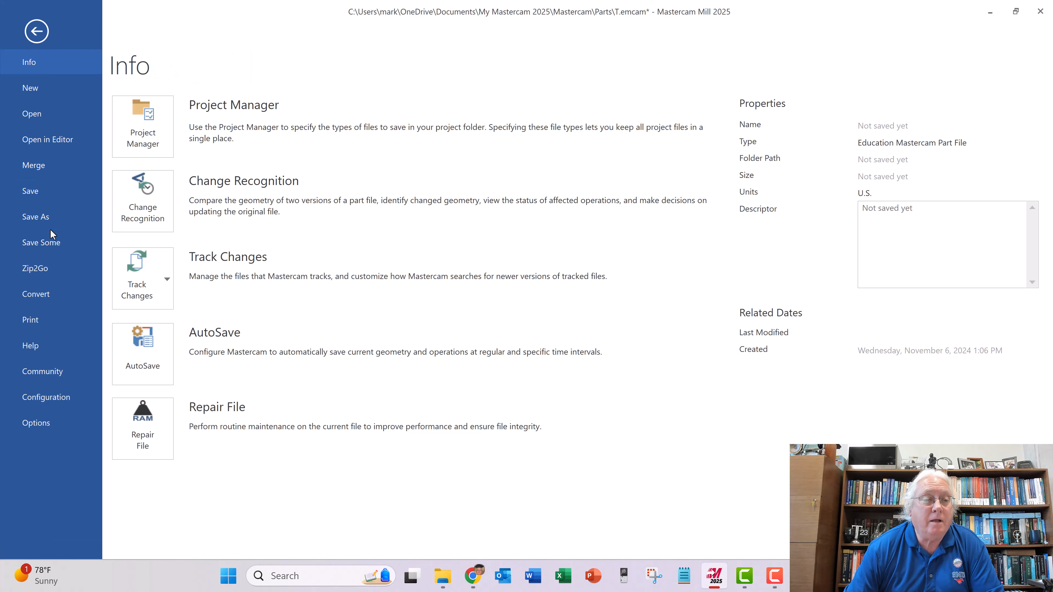
left_click(42, 165)
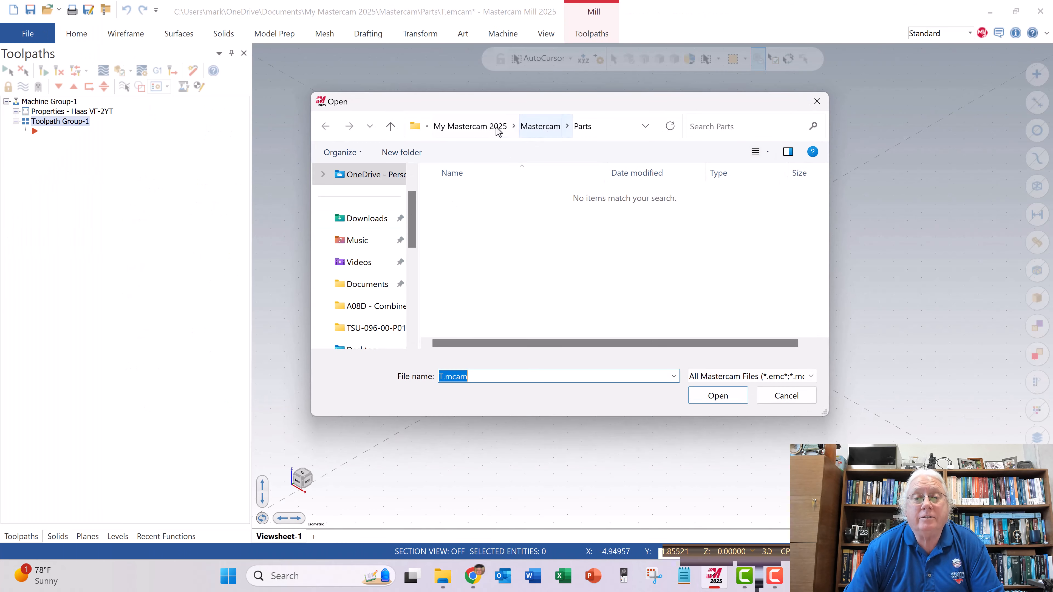
left_click(361, 284)
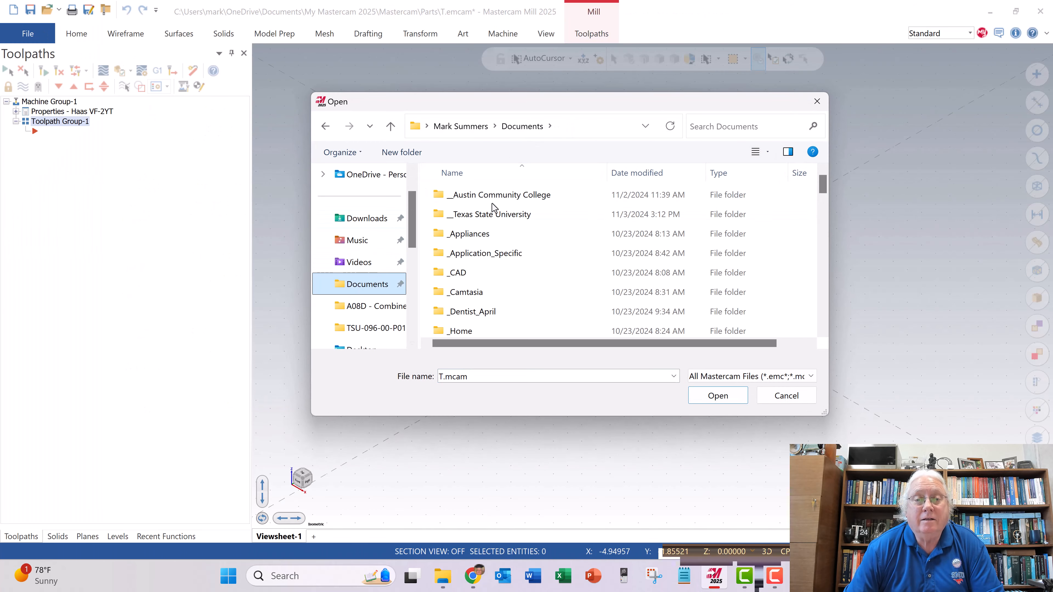
double_click(481, 216)
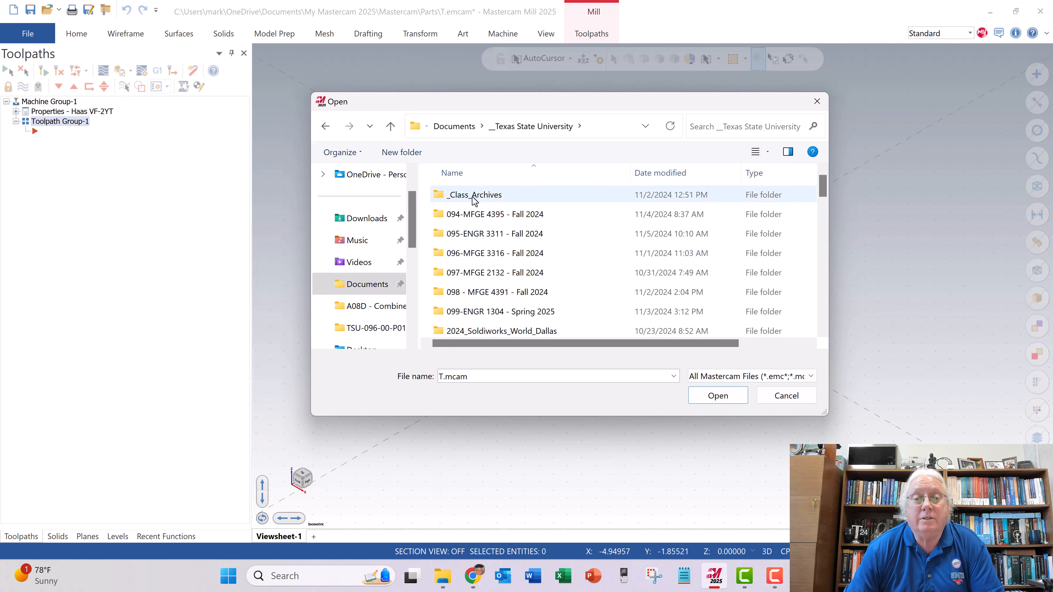
double_click(481, 253)
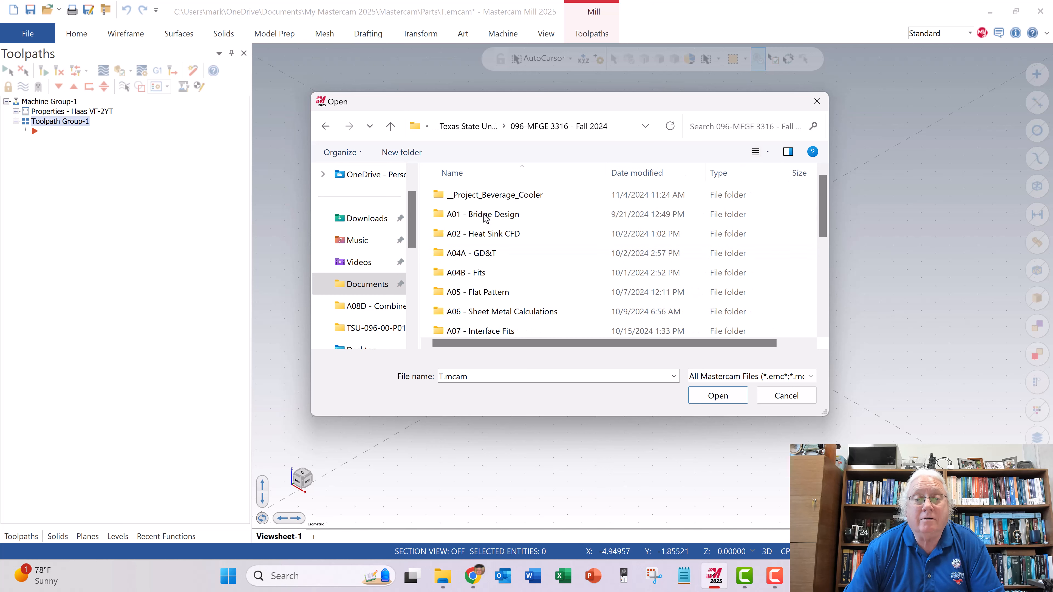
double_click(491, 198)
scroll(498, 230, "down", 1)
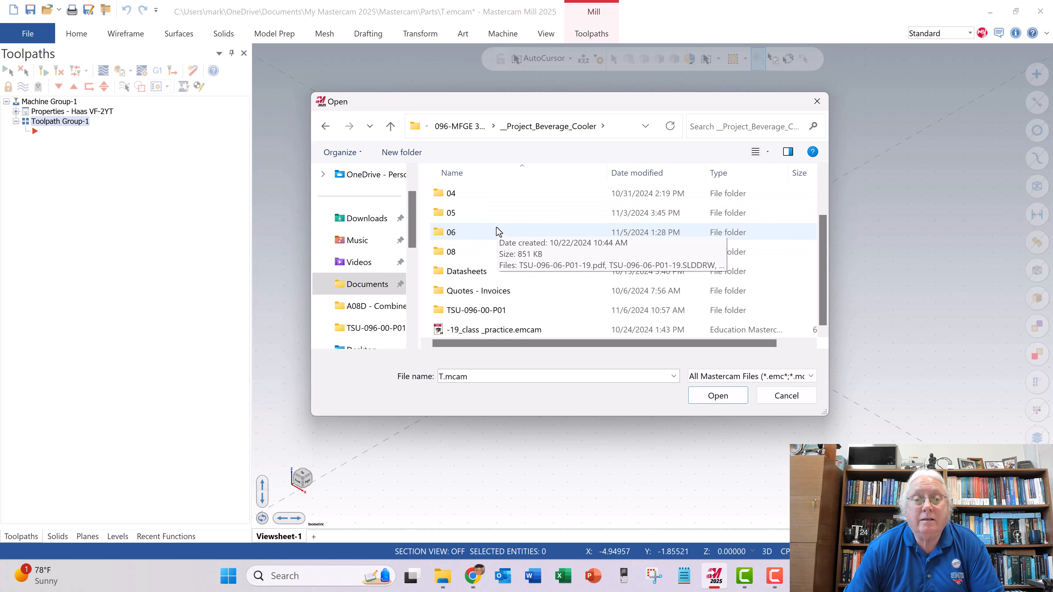
double_click(463, 308)
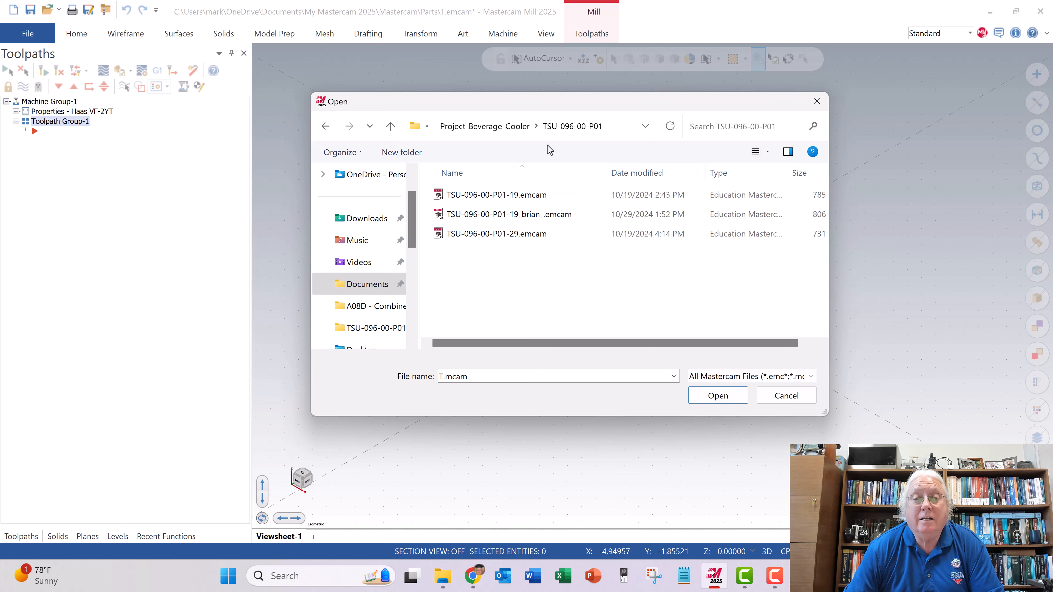
- Limit the file type to SOLIDWORKS Files and merge TSU-096-00-P01-29.SLDPRT at its default position
left_click(755, 379)
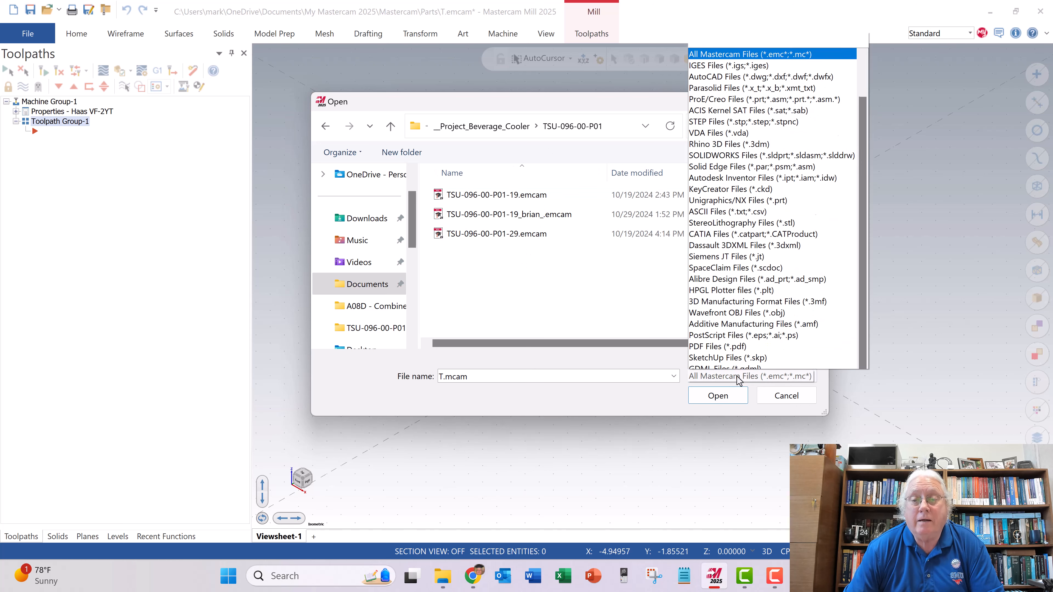
left_click(741, 141)
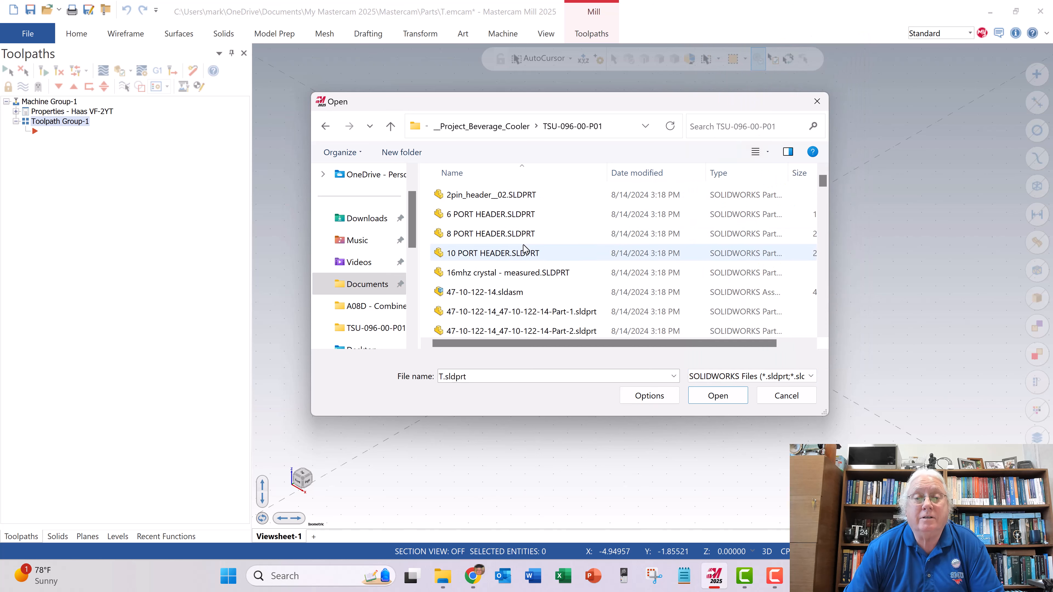
scroll(556, 247, "down", 15)
scroll(556, 247, "down", 10)
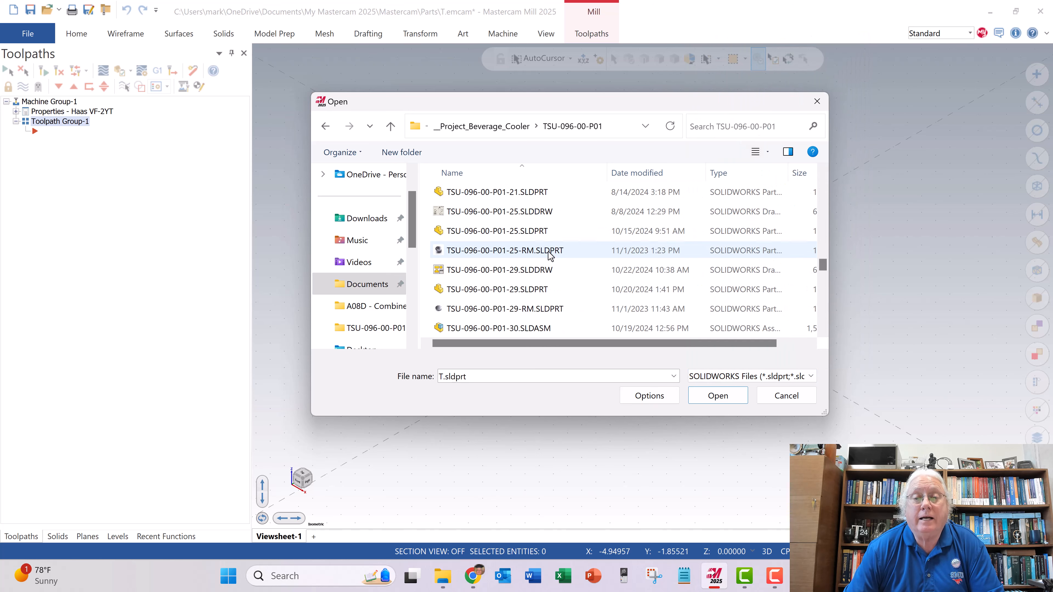
left_click(538, 289)
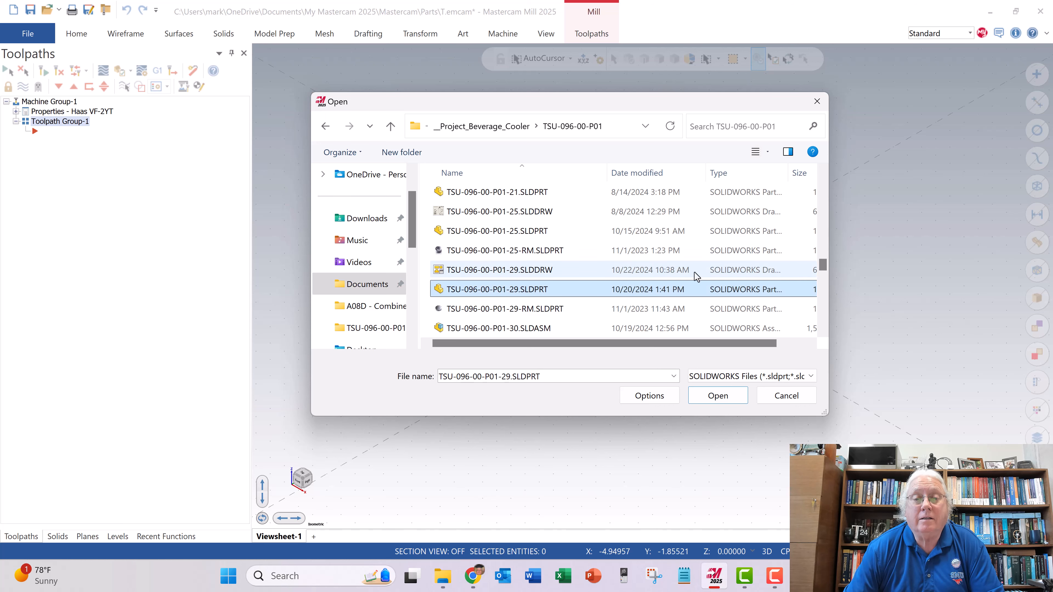
left_click(717, 395)
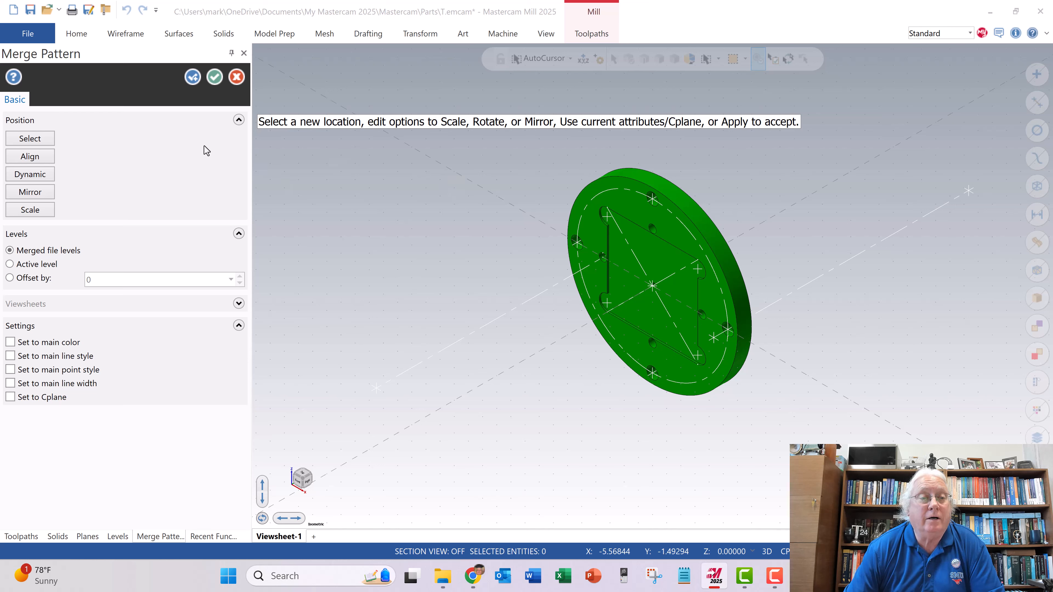
left_click(214, 77)
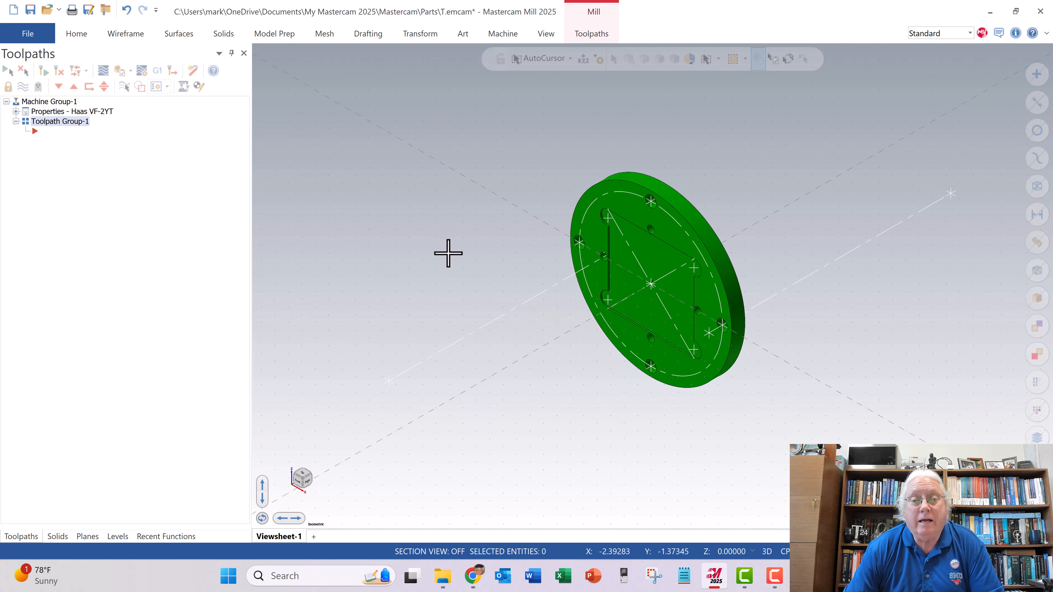
- Check the merged plate's orientation in the top view and return to the isometric view
right_click(516, 272)
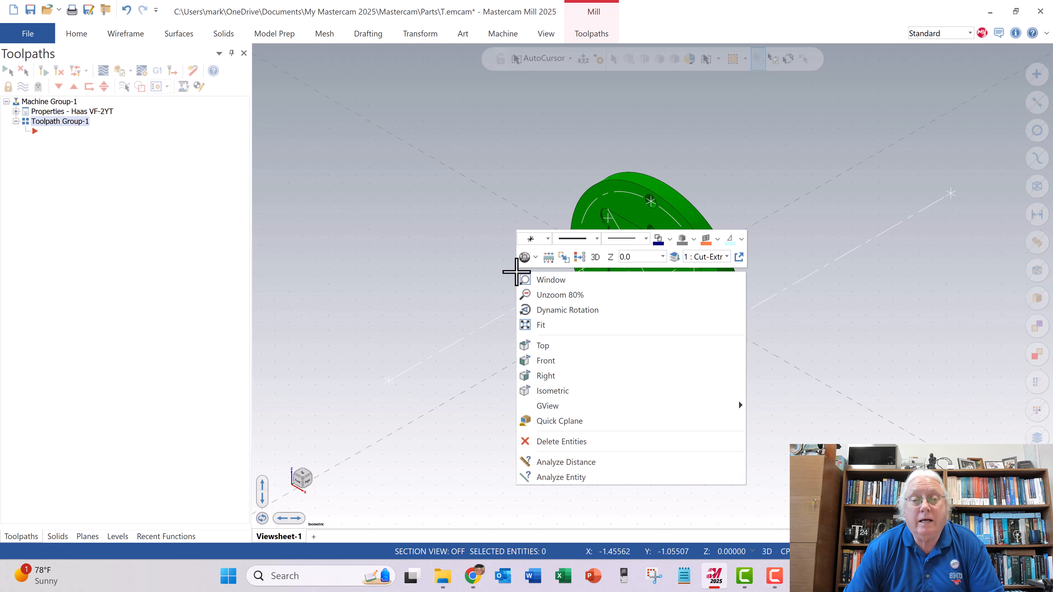
left_click(549, 352)
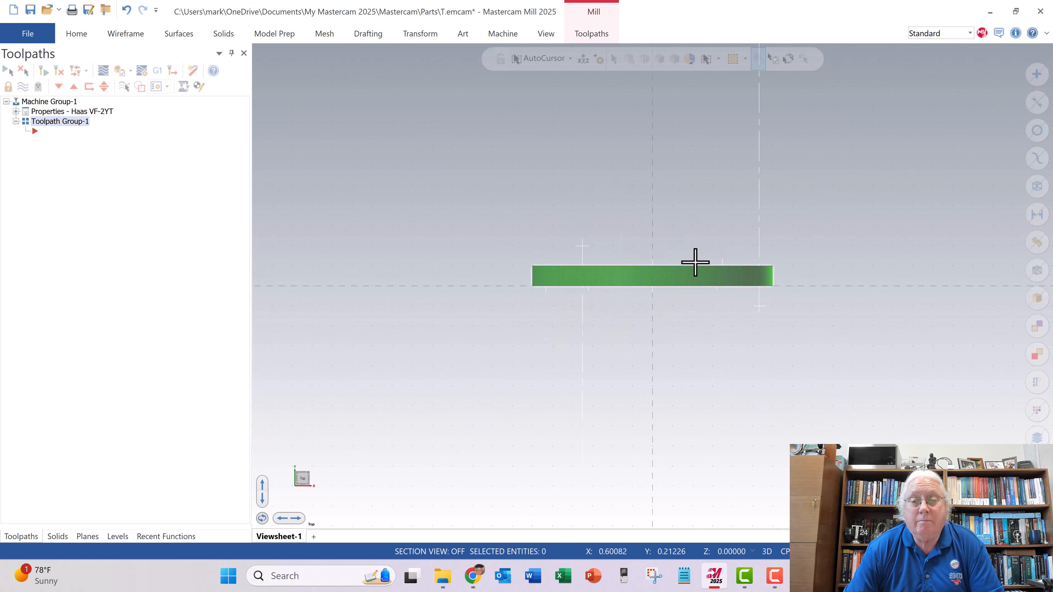
right_click(524, 335)
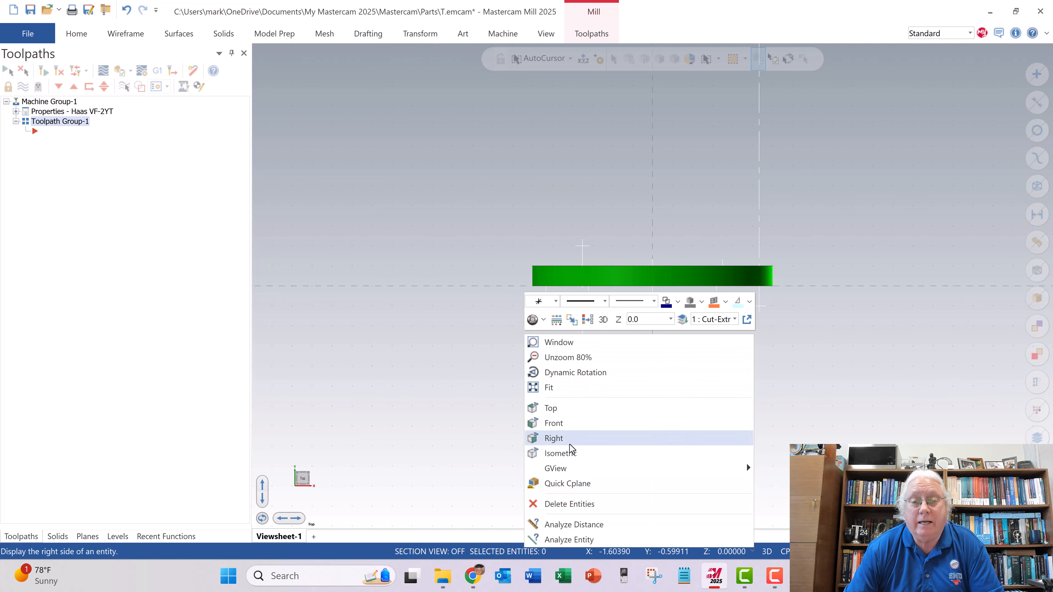
left_click(571, 453)
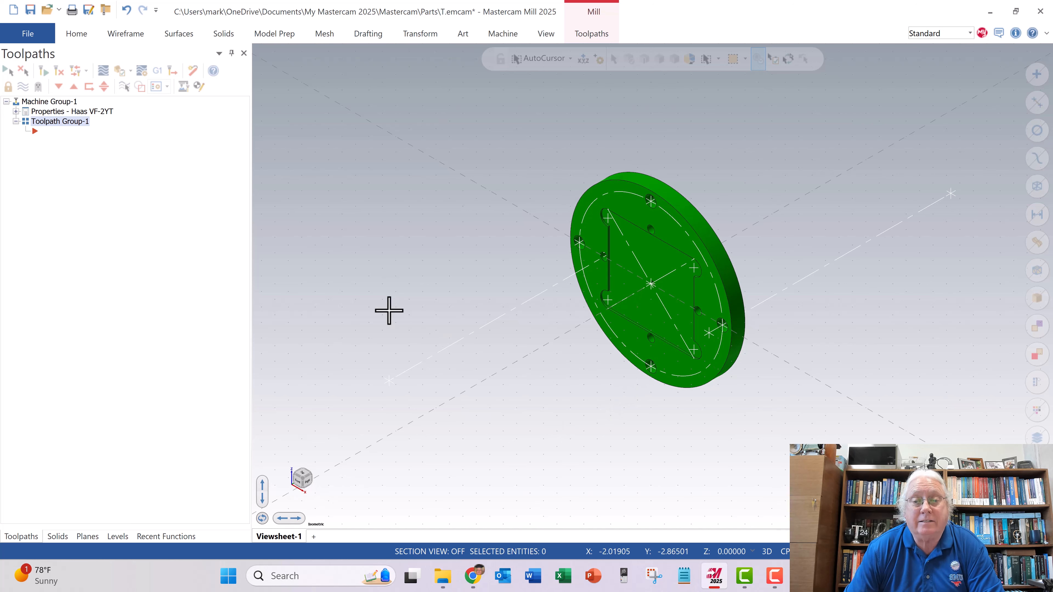
- Rotate the plate solid 90 degrees about the origin in the right-side plane, using the Move method, so that it lies flat
right_click(379, 237)
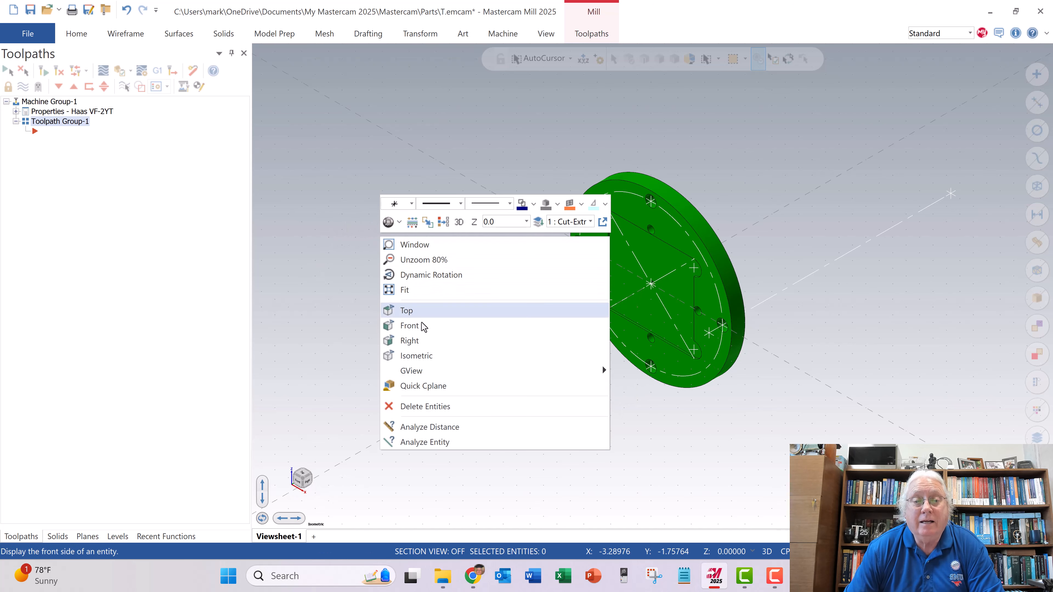
left_click(420, 340)
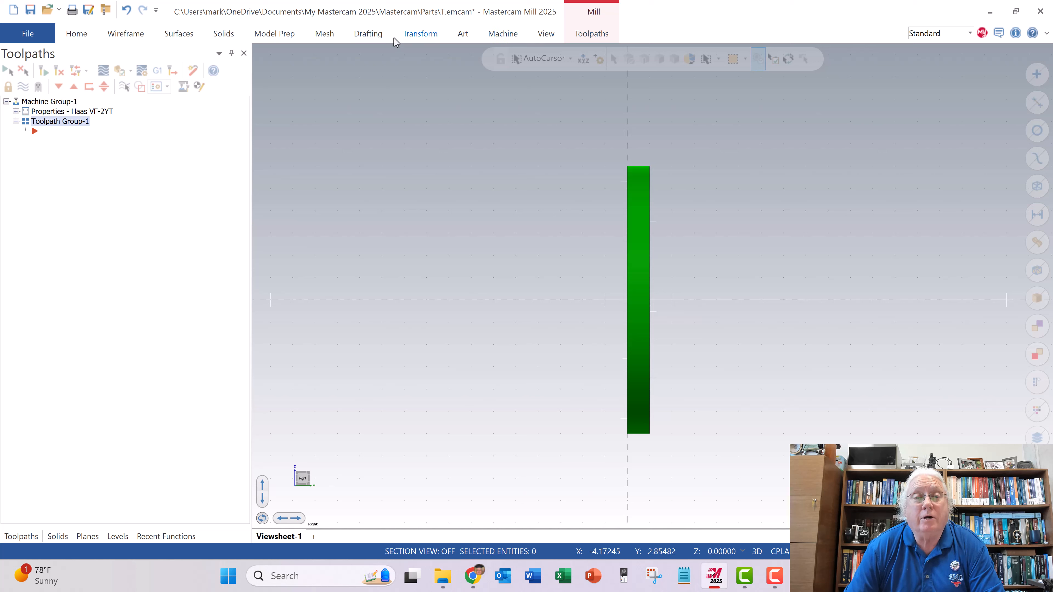
left_click(422, 36)
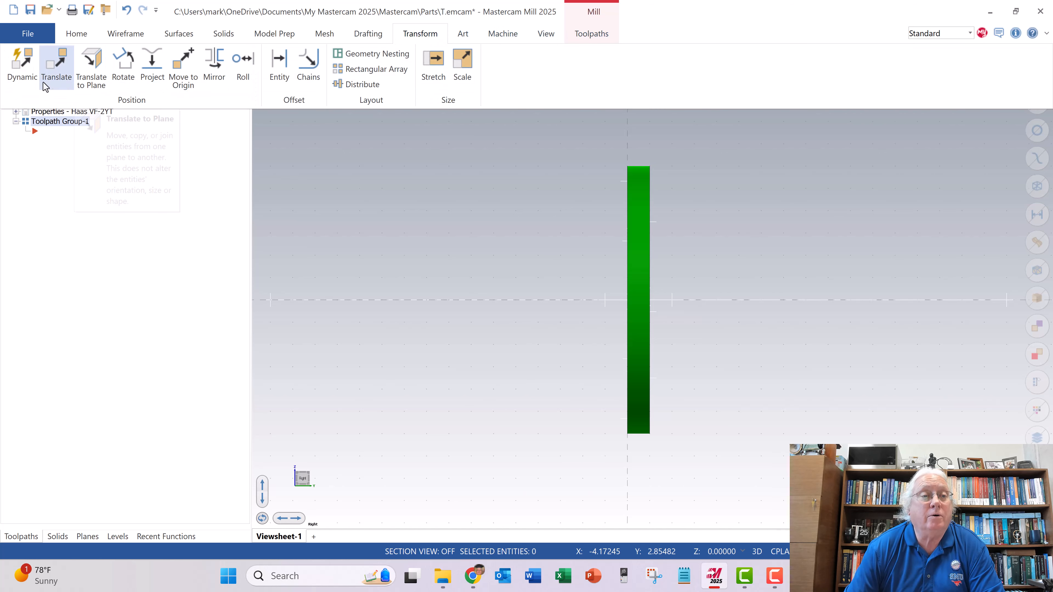
left_click(123, 68)
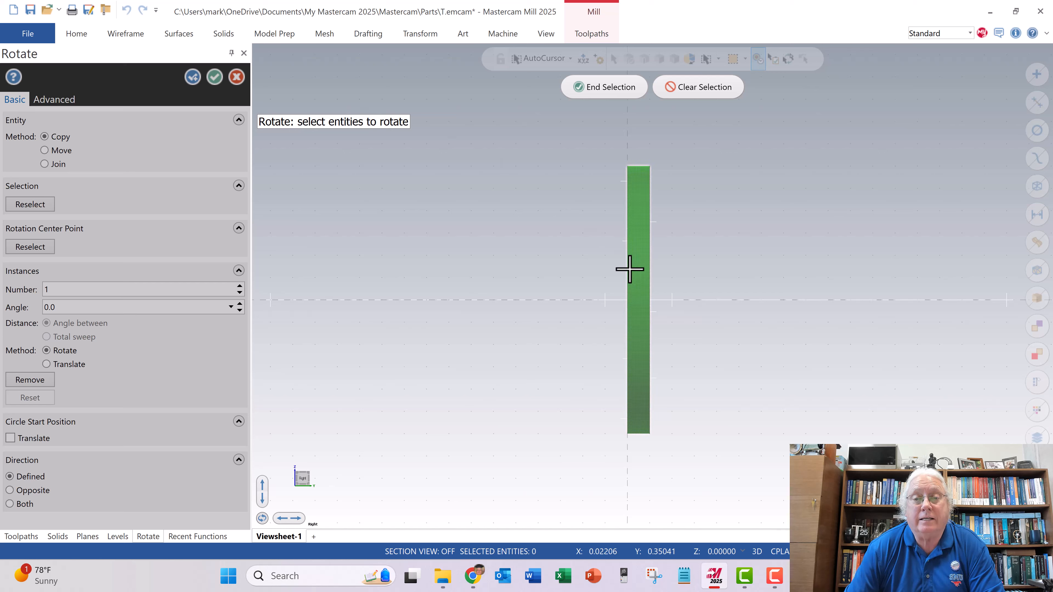
left_click(613, 95)
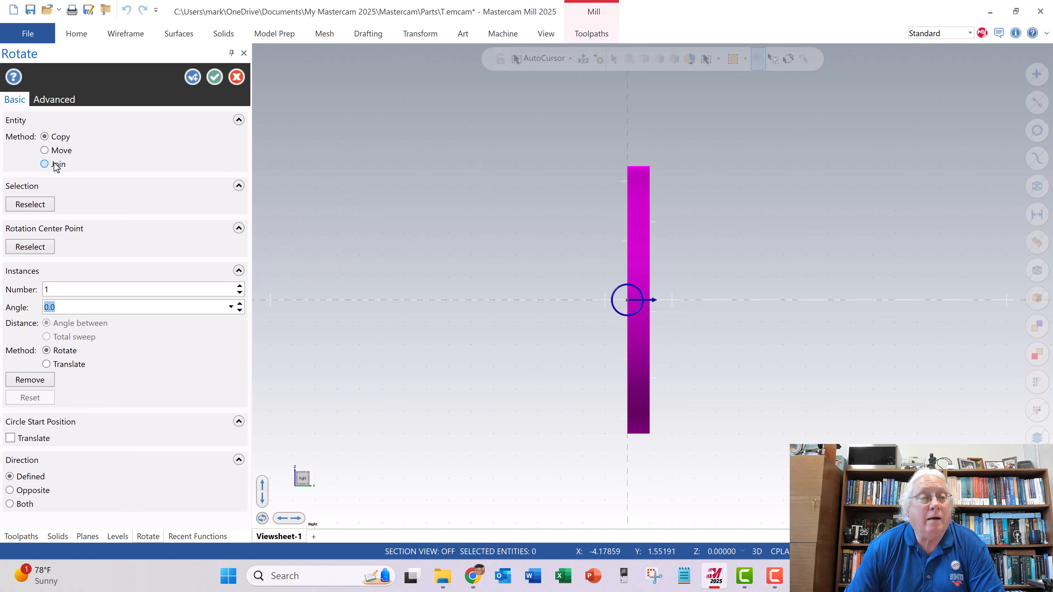
left_click(54, 152)
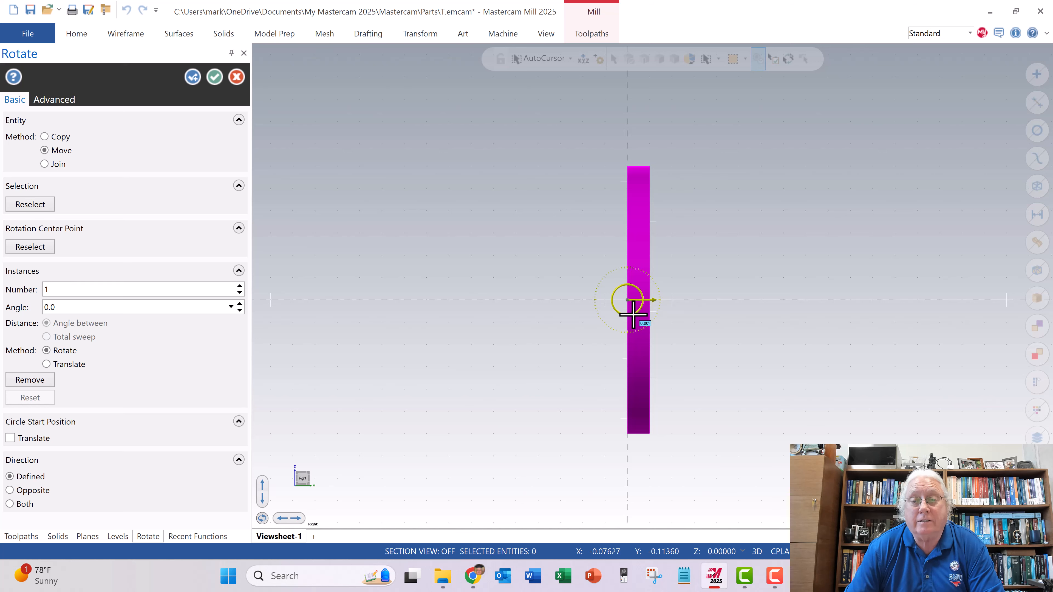
left_click_drag(633, 314, 630, 226)
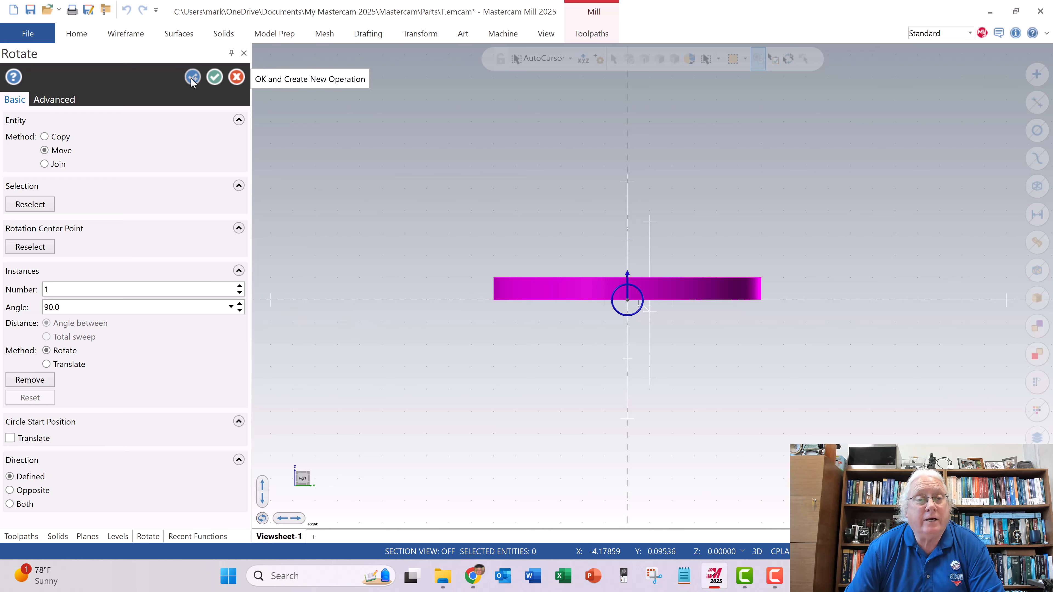
left_click(213, 81)
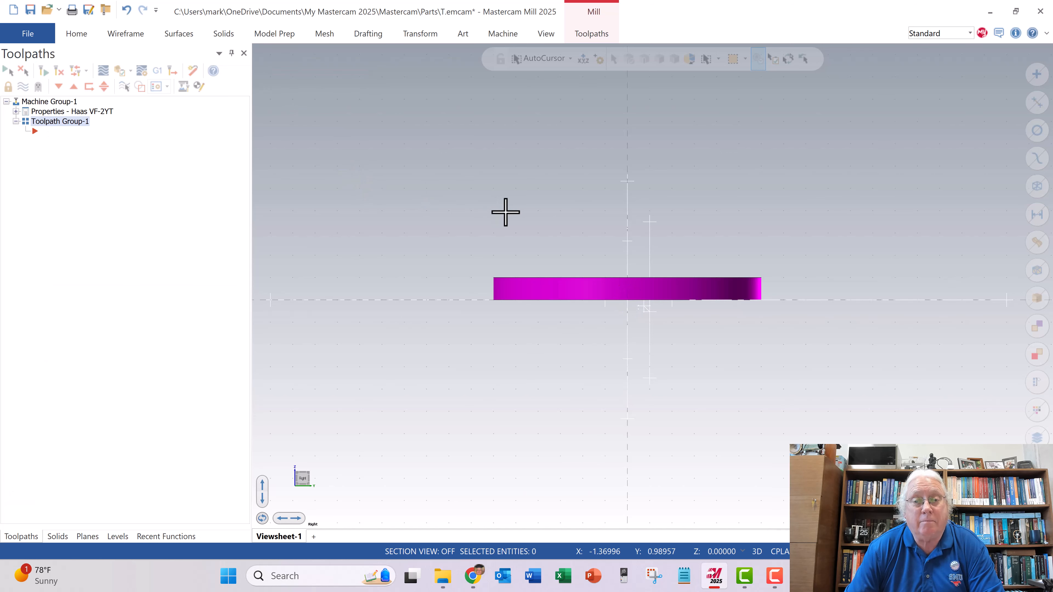
- Rotate the plate solid 180 degrees about the origin in the right-side plane, using the Move method, so that the pocket faces up
right_click(519, 194)
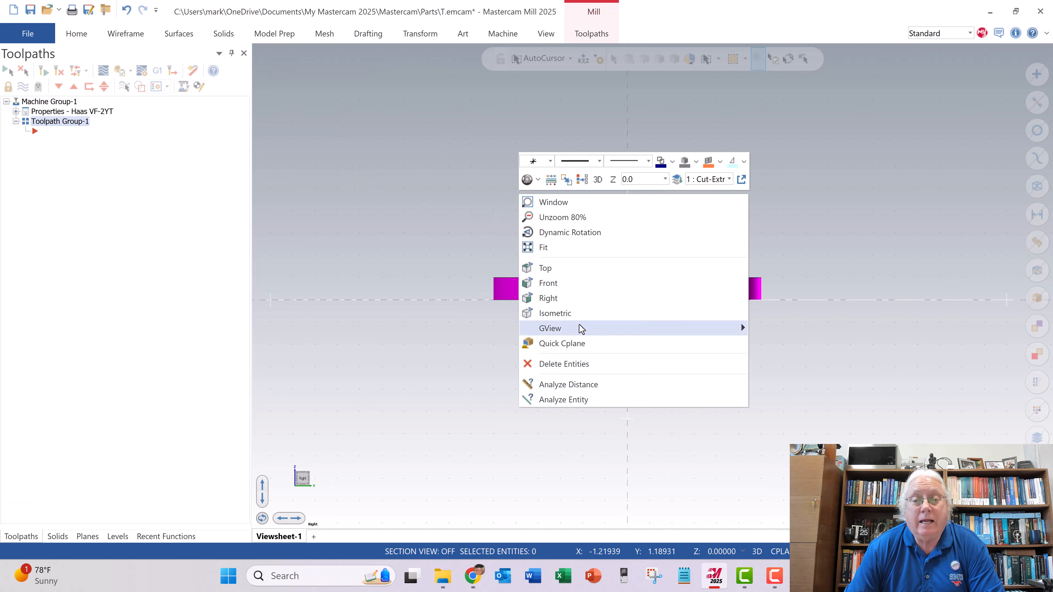
left_click(569, 313)
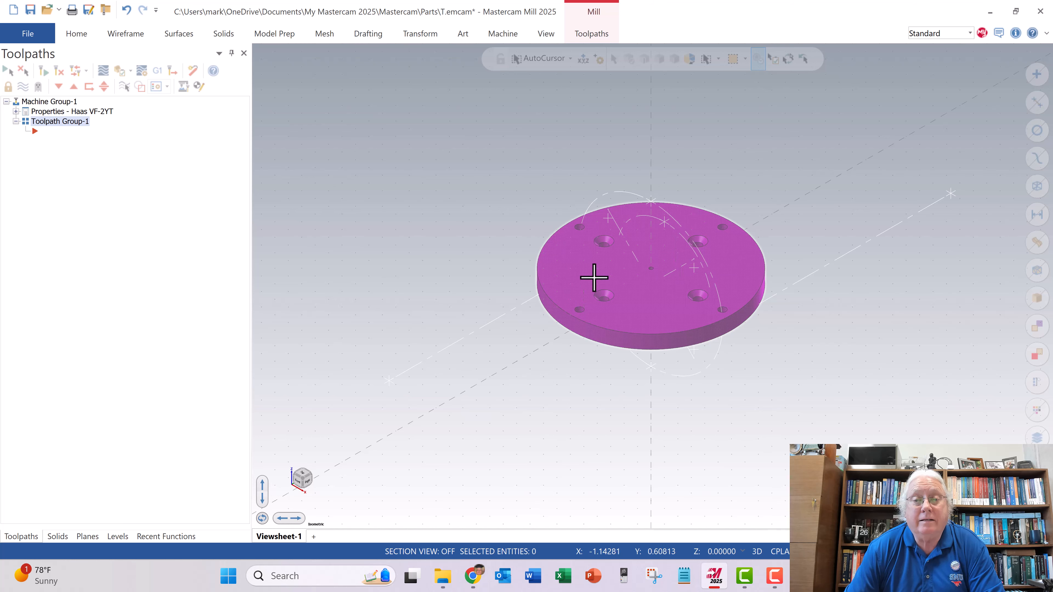
right_click(477, 248)
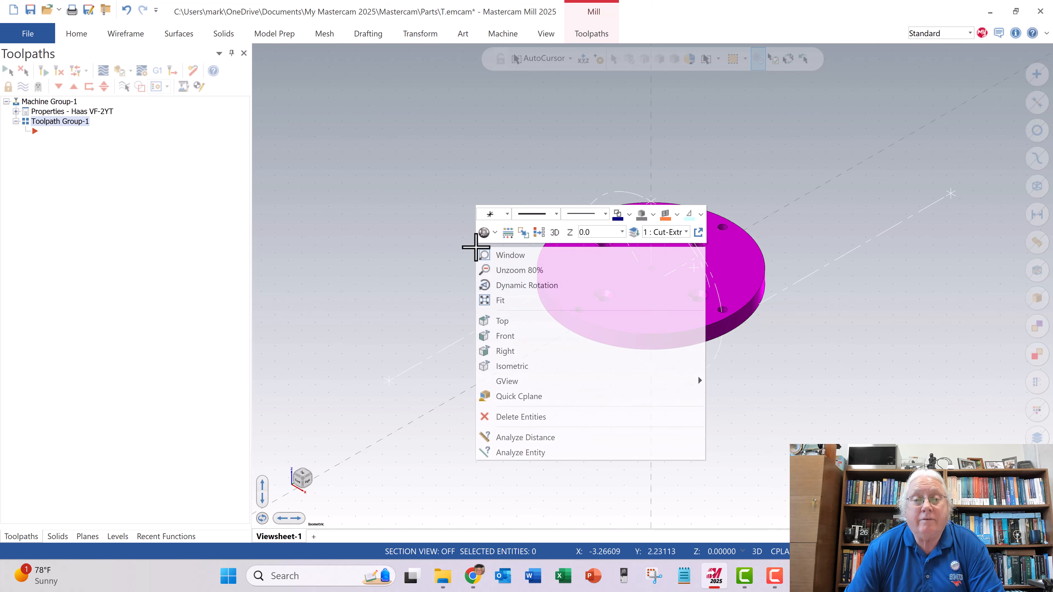
left_click(514, 326)
middle_click_drag(558, 333, 621, 151)
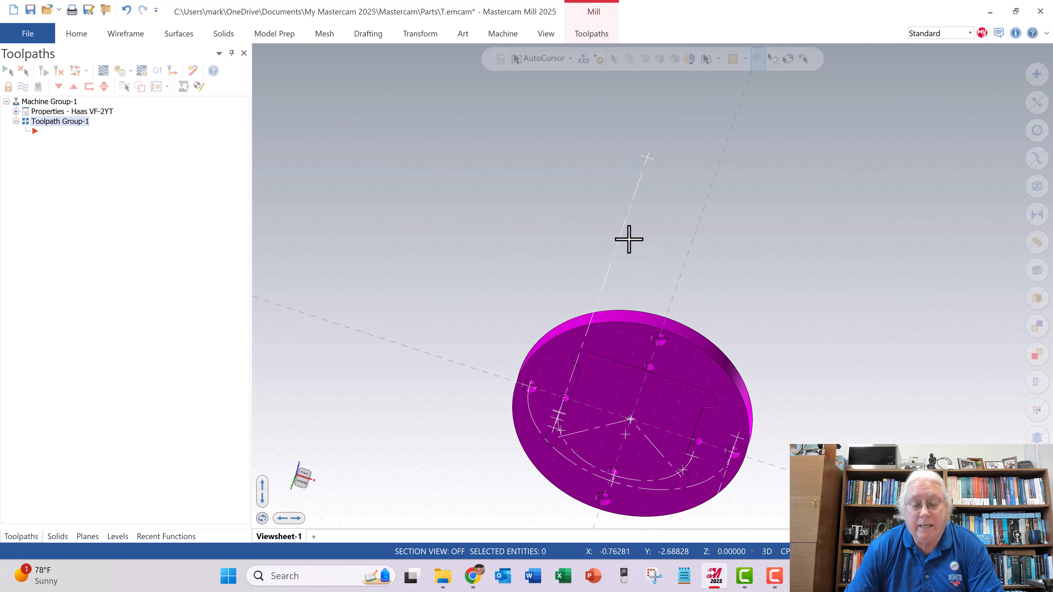
right_click(621, 224)
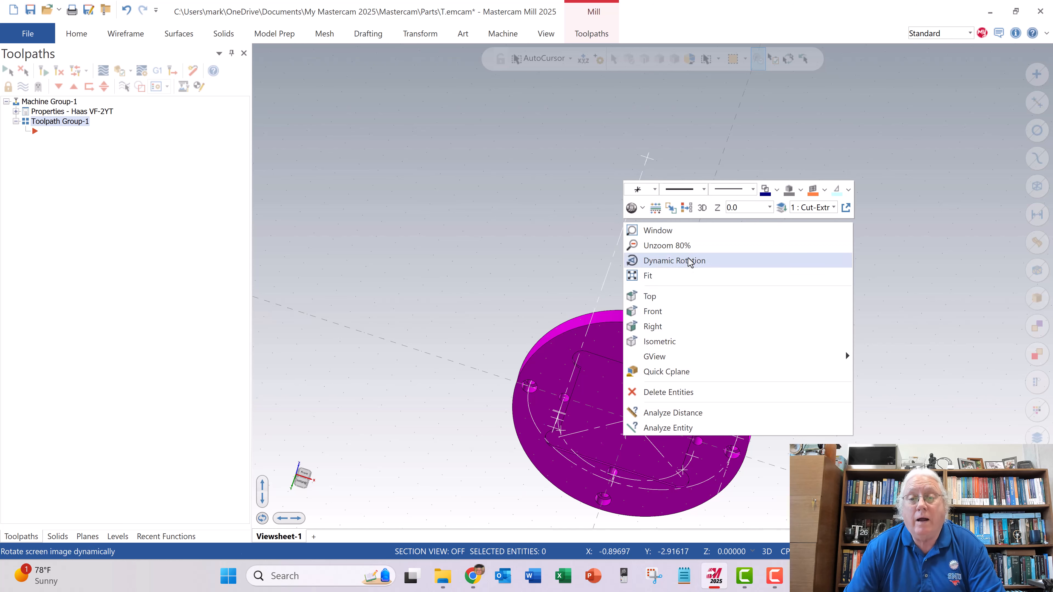
left_click(654, 326)
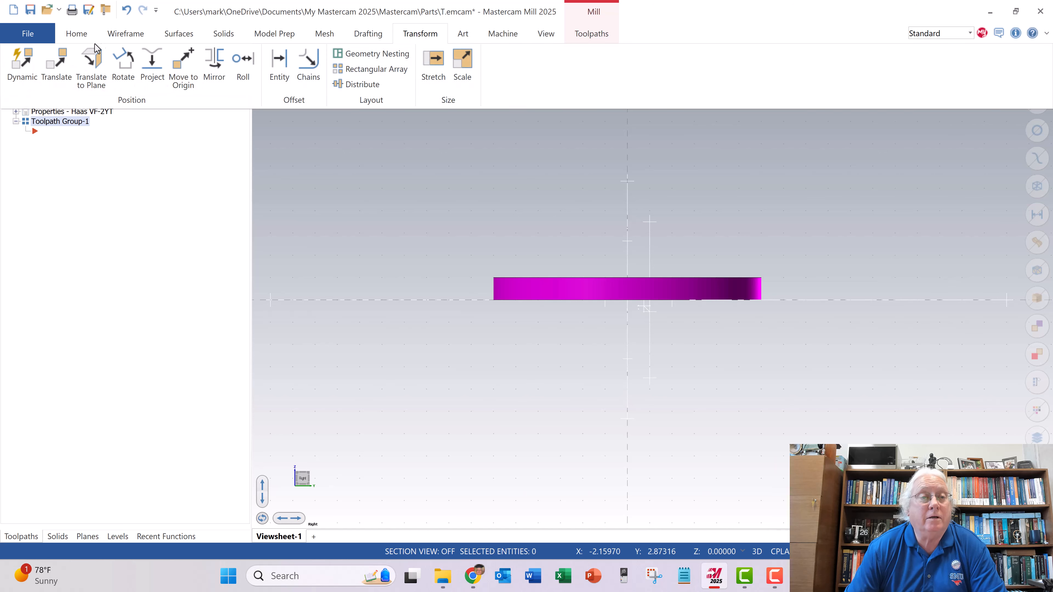
left_click(122, 66)
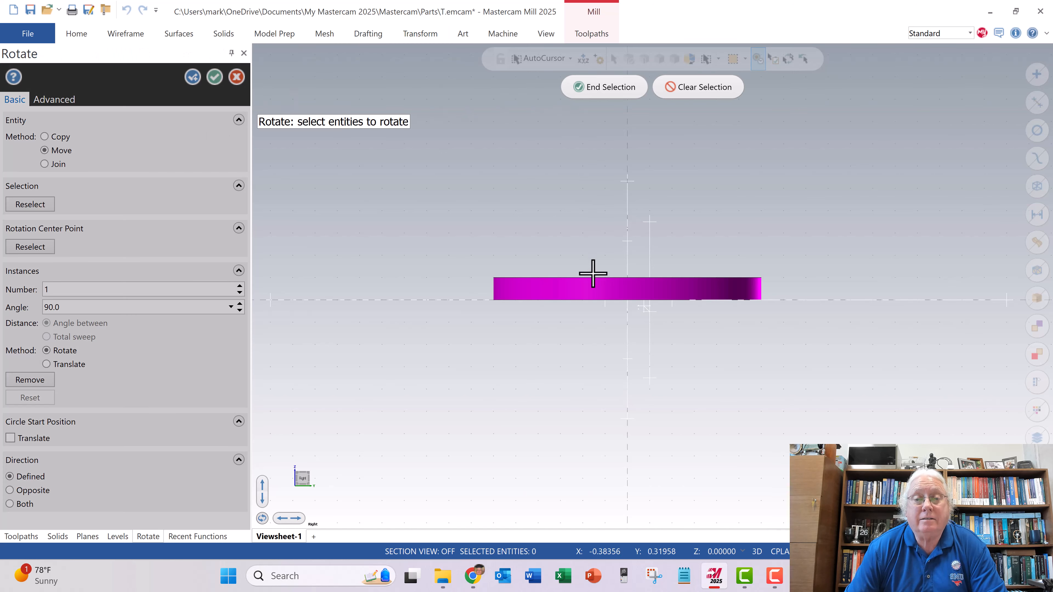
left_click(609, 87)
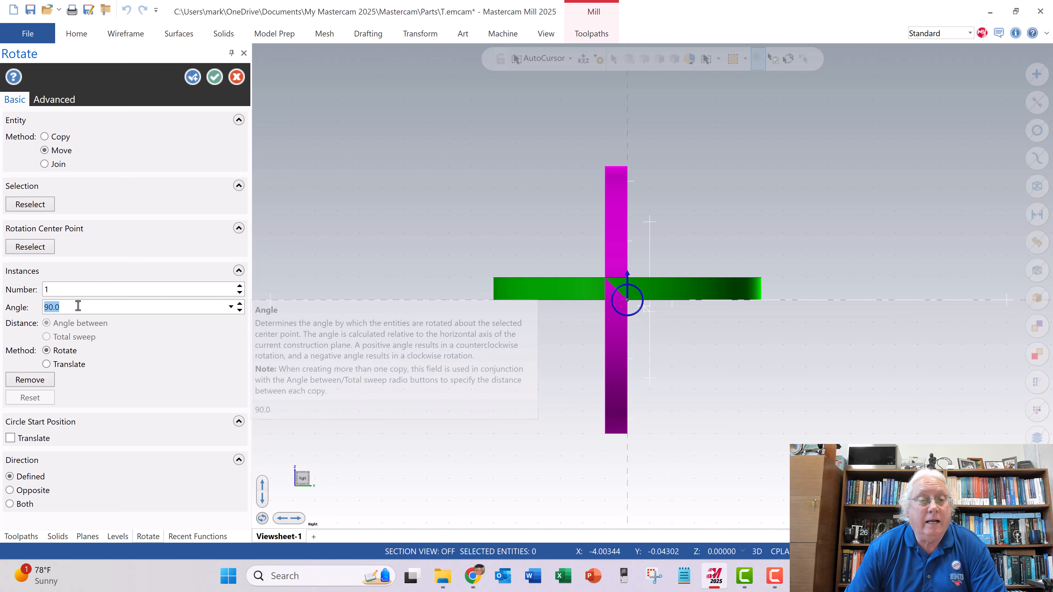
left_click_drag(639, 313, 556, 301)
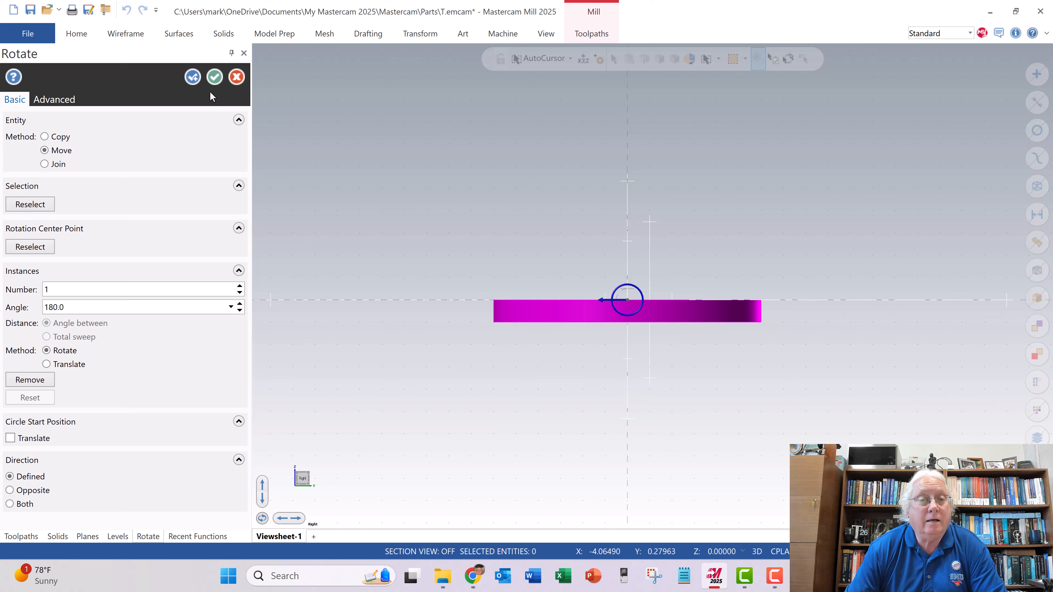
left_click(214, 78)
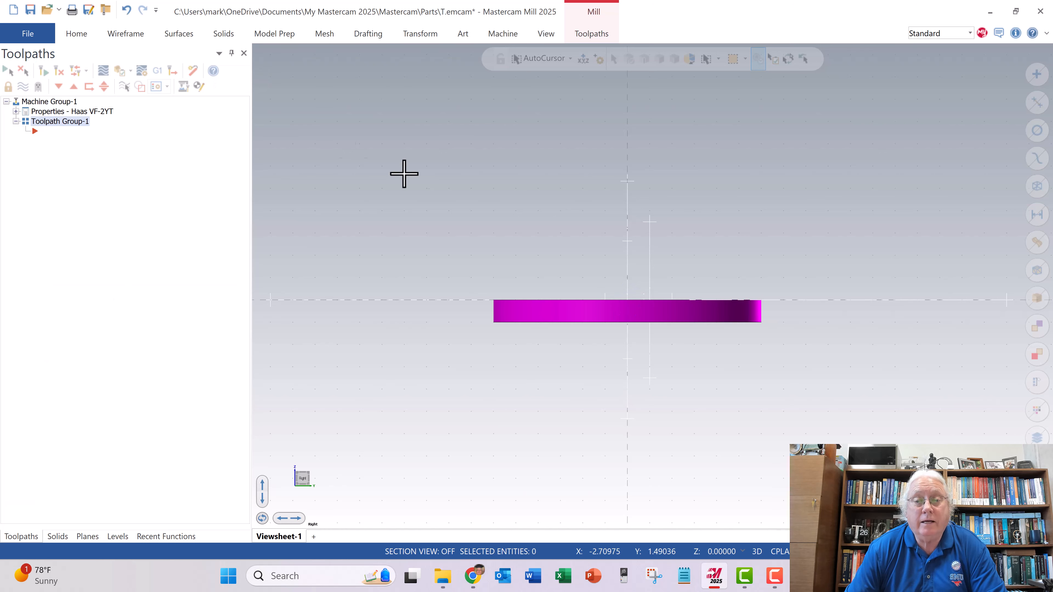
- Examine the plate's pocket side in the isometric, top and tilted views to check its orientation
right_click(489, 193)
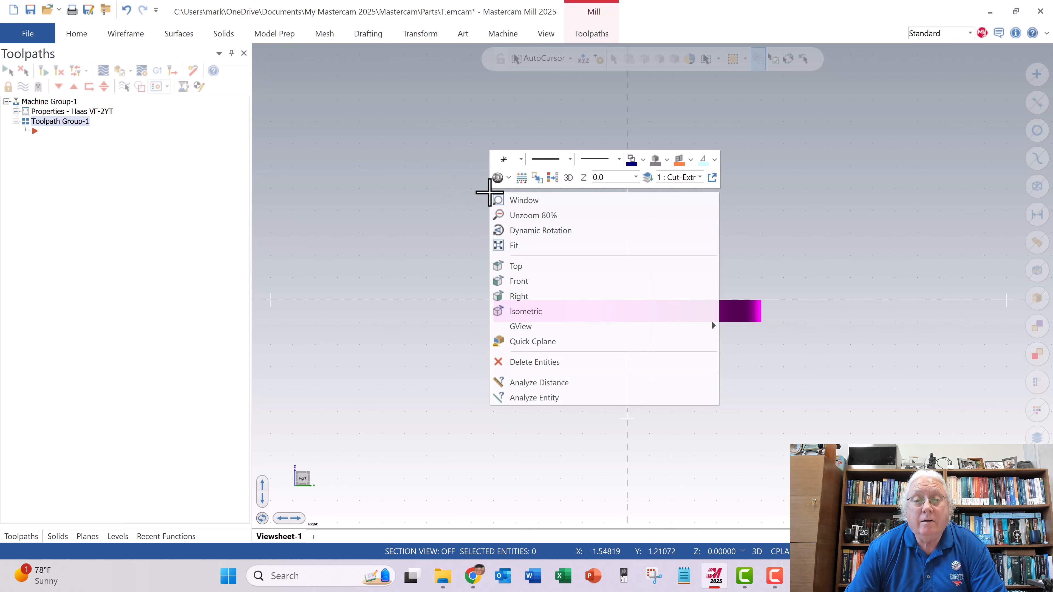
left_click(525, 311)
scroll(629, 326, "up", 5)
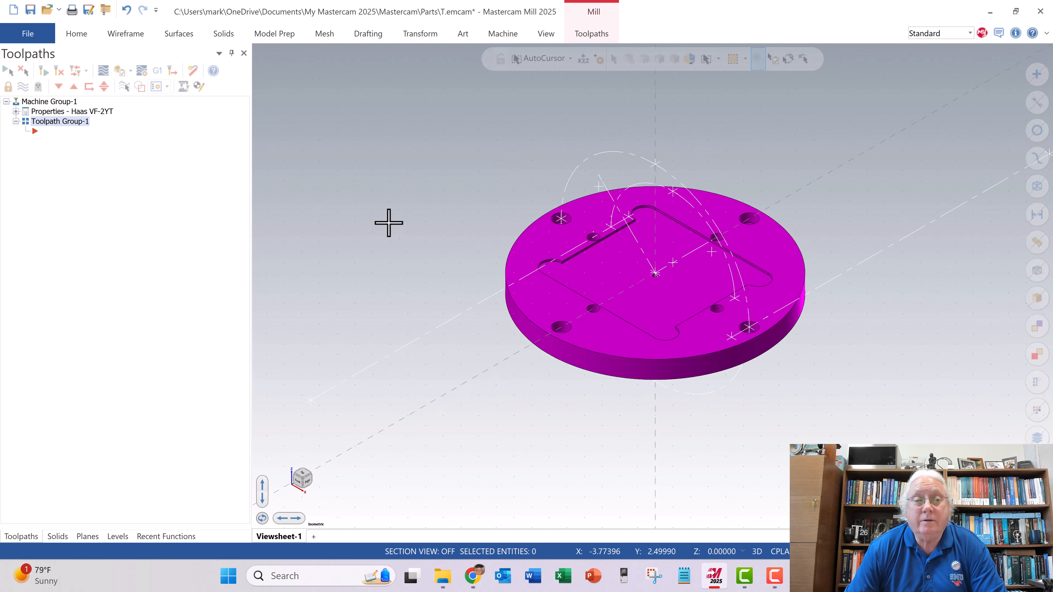
right_click(453, 190)
left_click(501, 268)
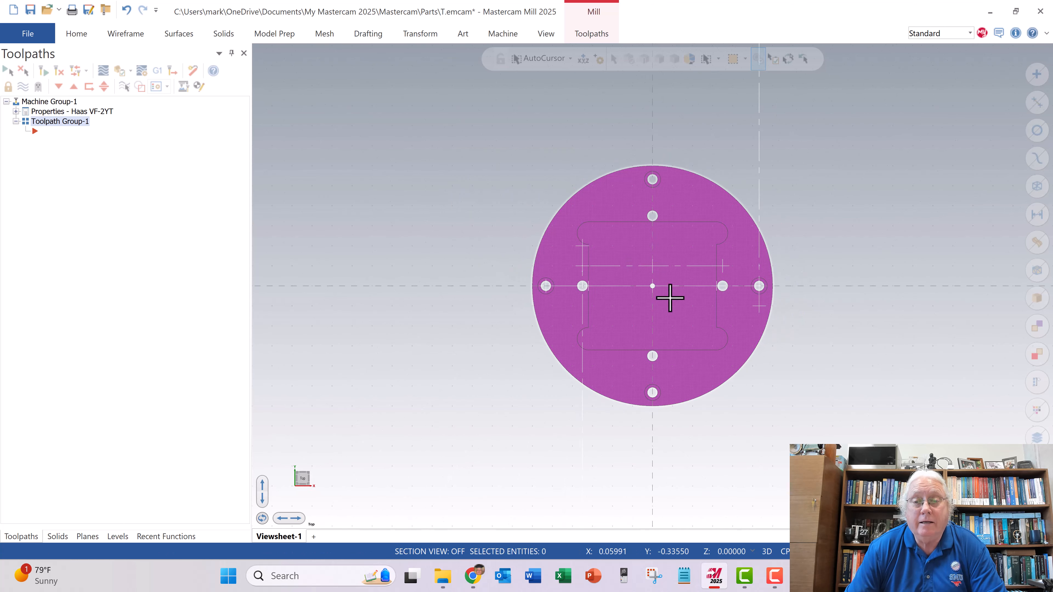
middle_click_drag(604, 310, 624, 250)
scroll(663, 255, "down", 1)
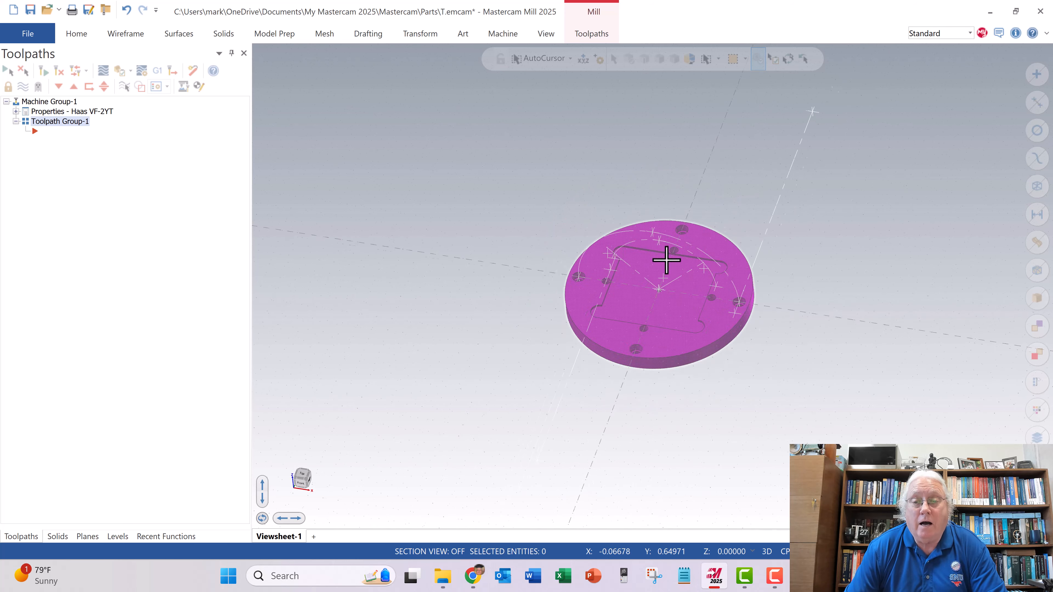
scroll(659, 259, "up", 3)
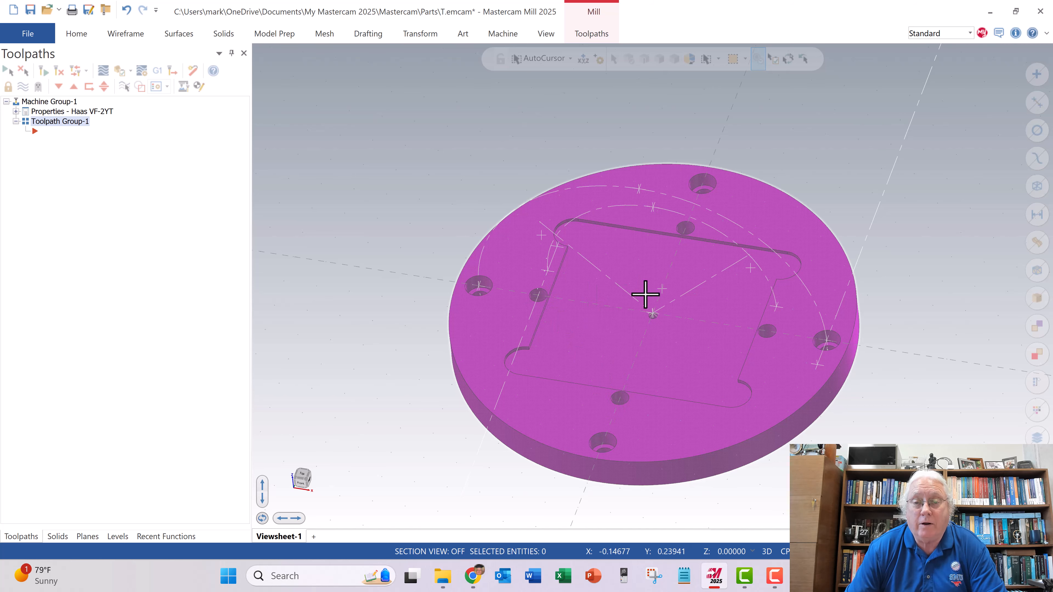
- Inspect the countersunk holes on the plate's opposite face and the pocket up close, then return to the isometric view
mouse_move(621, 357)
middle_mouse_down()
mouse_move(622, 213)
mouse_move(608, 376)
mouse_move(615, 348)
middle_mouse_up()
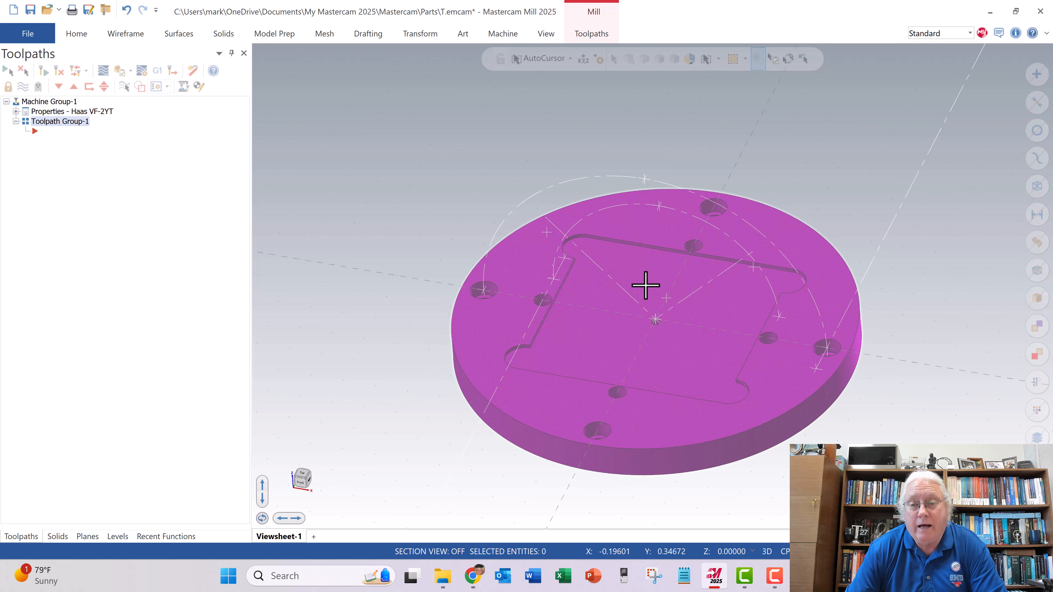
mouse_move(655, 255)
middle_mouse_down()
mouse_move(616, 357)
mouse_move(447, 414)
mouse_move(332, 399)
middle_mouse_up()
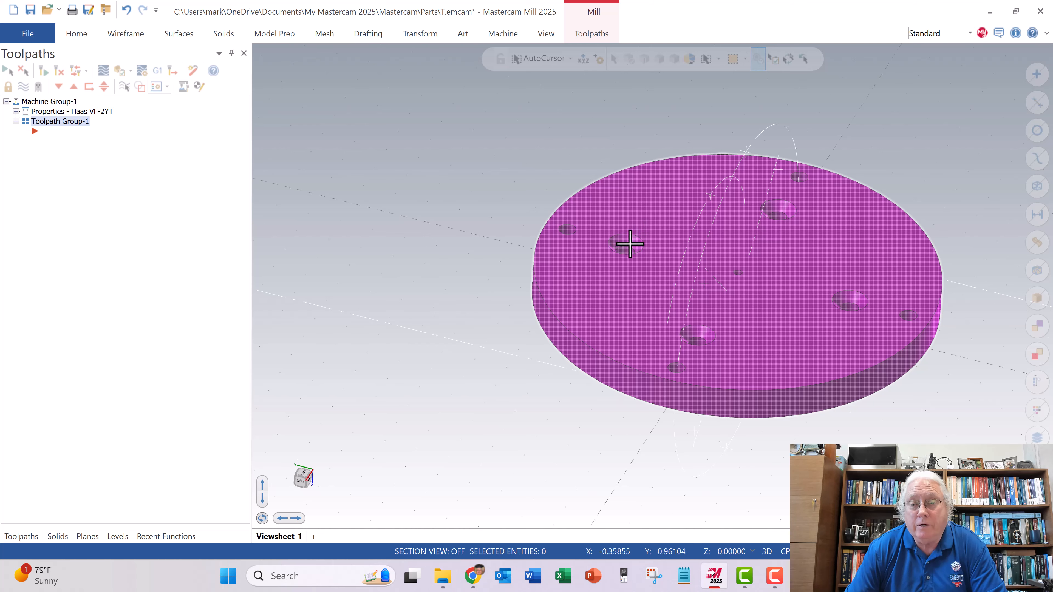
middle_click_drag(669, 350, 693, 105)
scroll(704, 397, "up", 1)
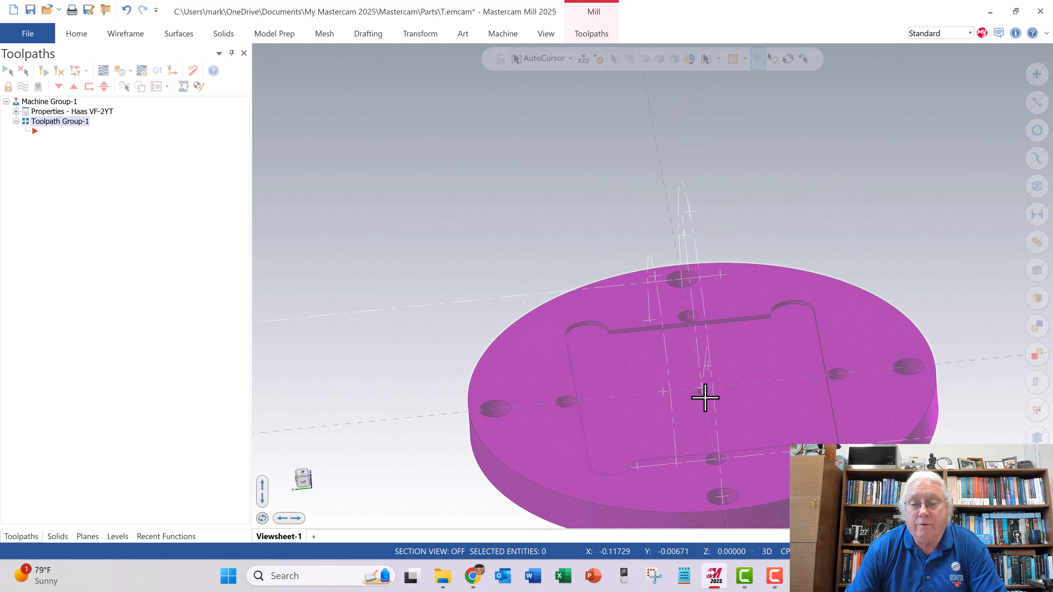
scroll(680, 361, "up", 1)
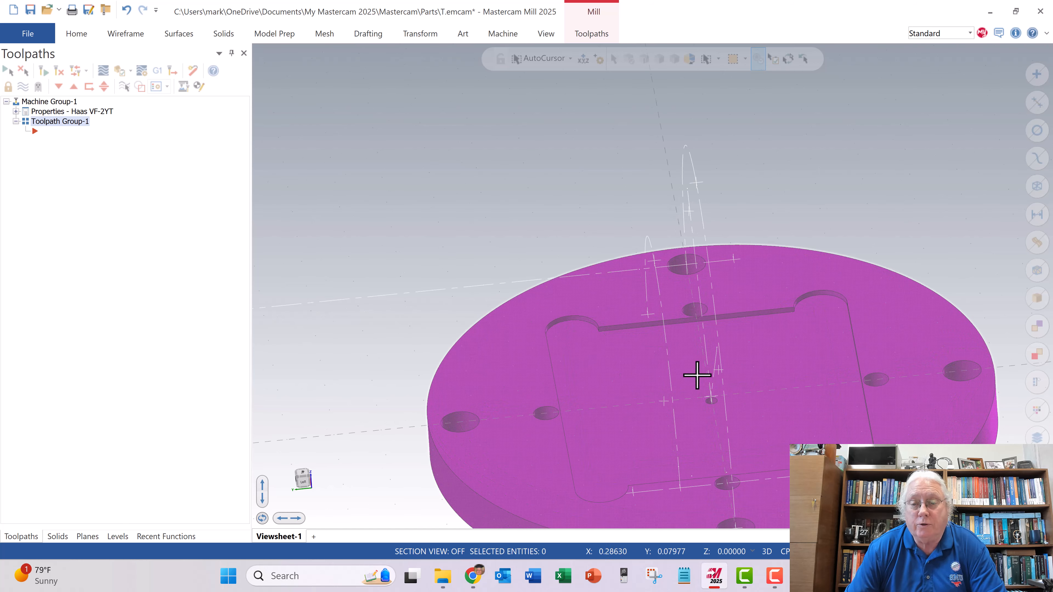
scroll(709, 389, "down", 1)
right_click(581, 221)
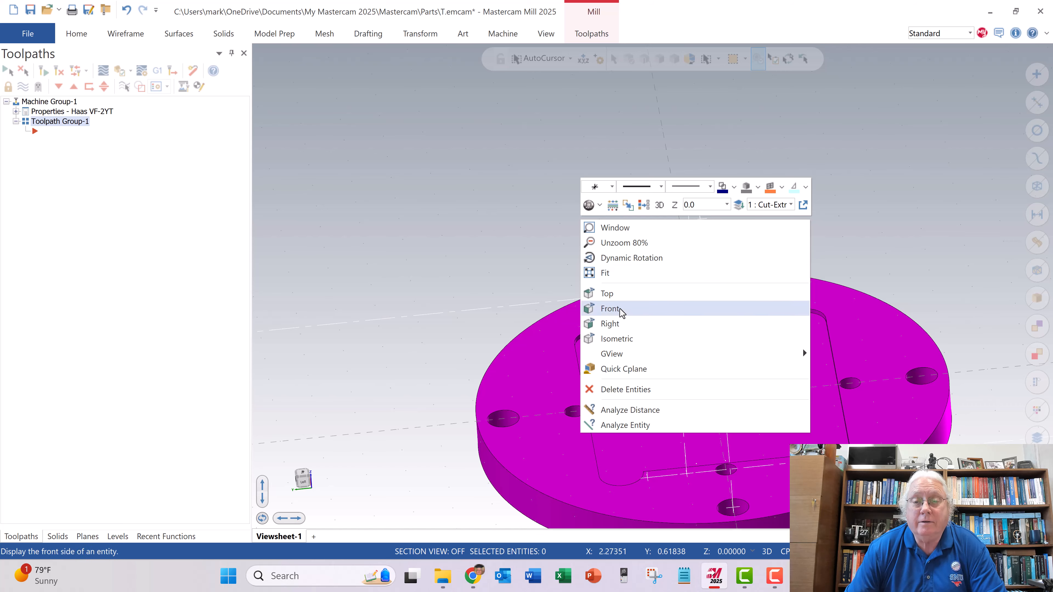
left_click(617, 338)
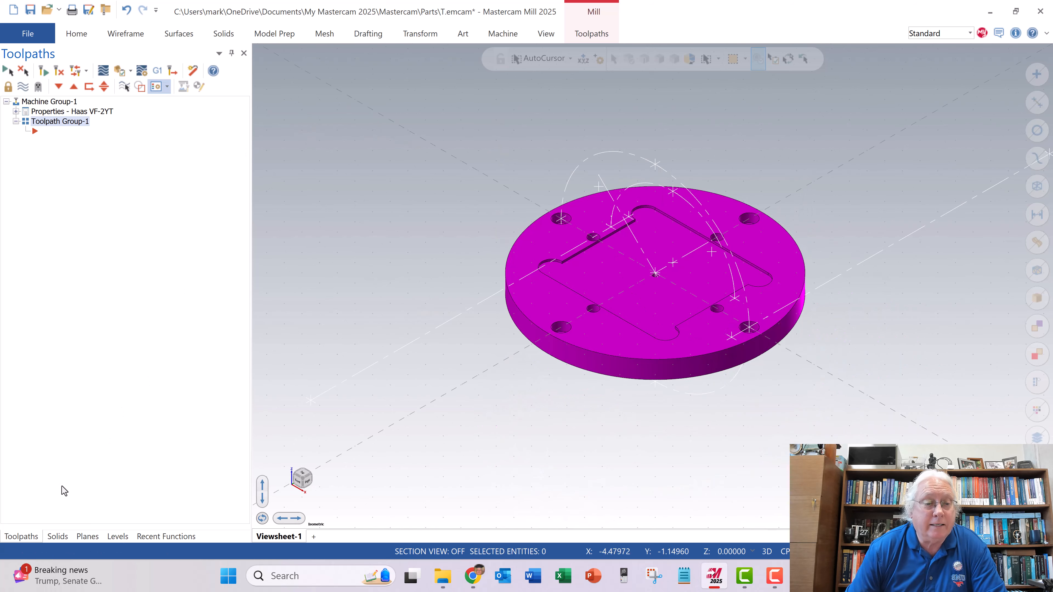
- Review the active planes in the Planes manager, check the plate's height in the right view and return to isometric
left_click(84, 538)
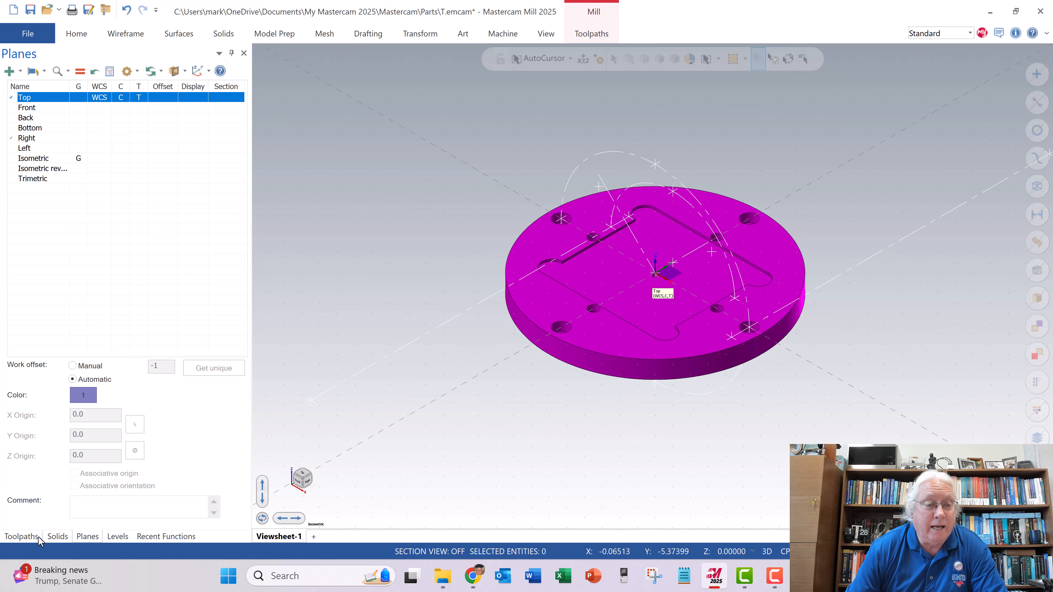
left_click(23, 536)
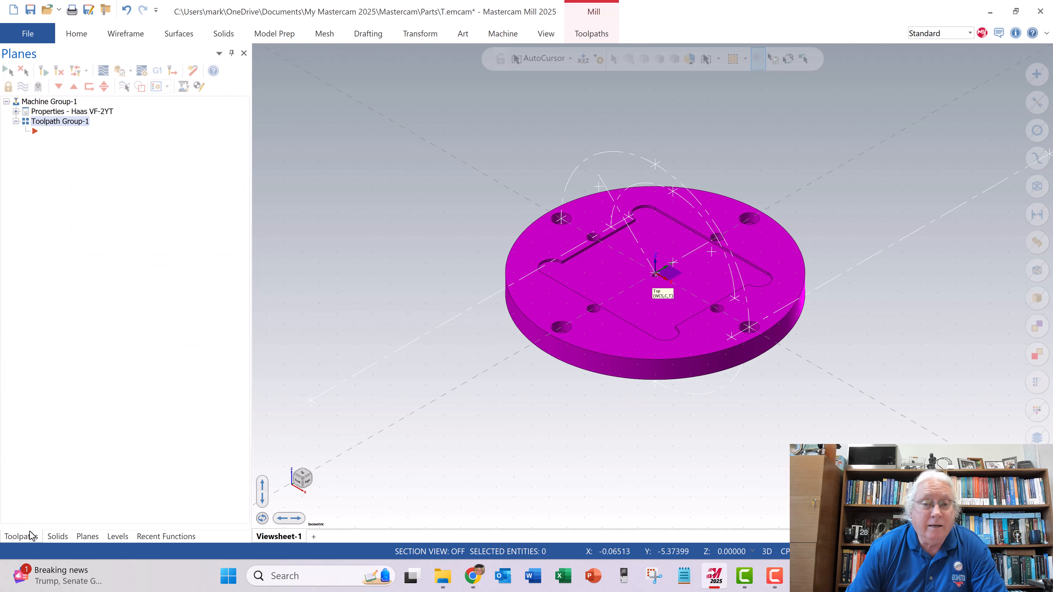
right_click(453, 205)
left_click(488, 307)
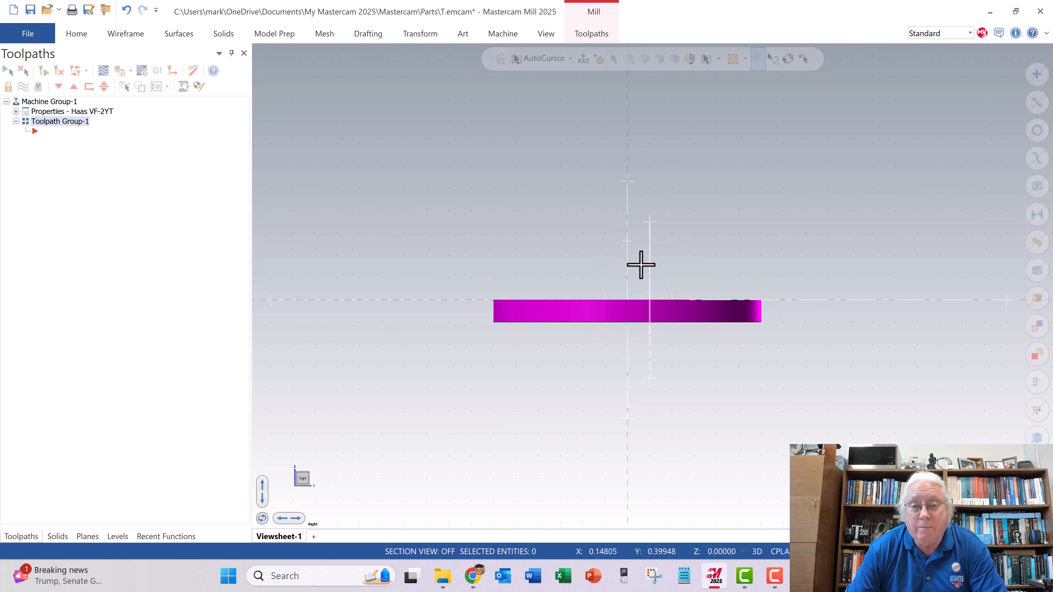
right_click(583, 219)
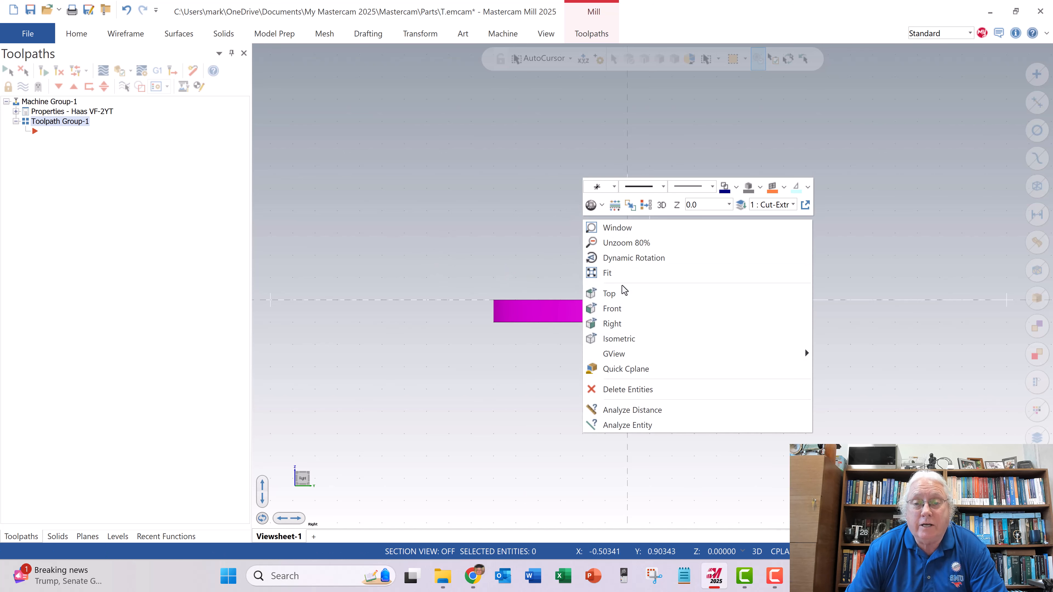
left_click(619, 338)
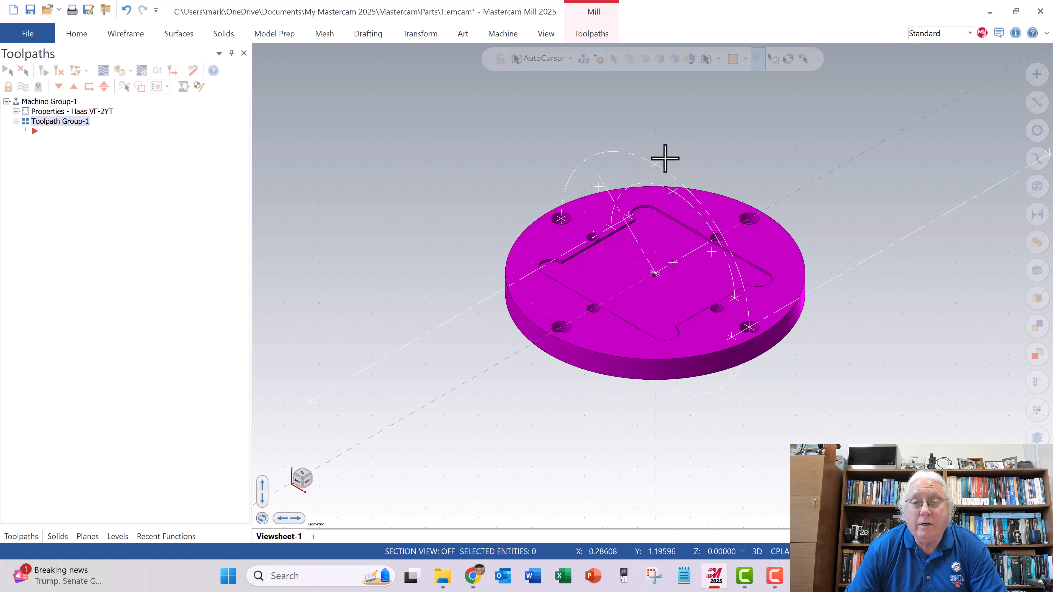
- Delete the two dashed construction circles that cross the plate
left_click(641, 156)
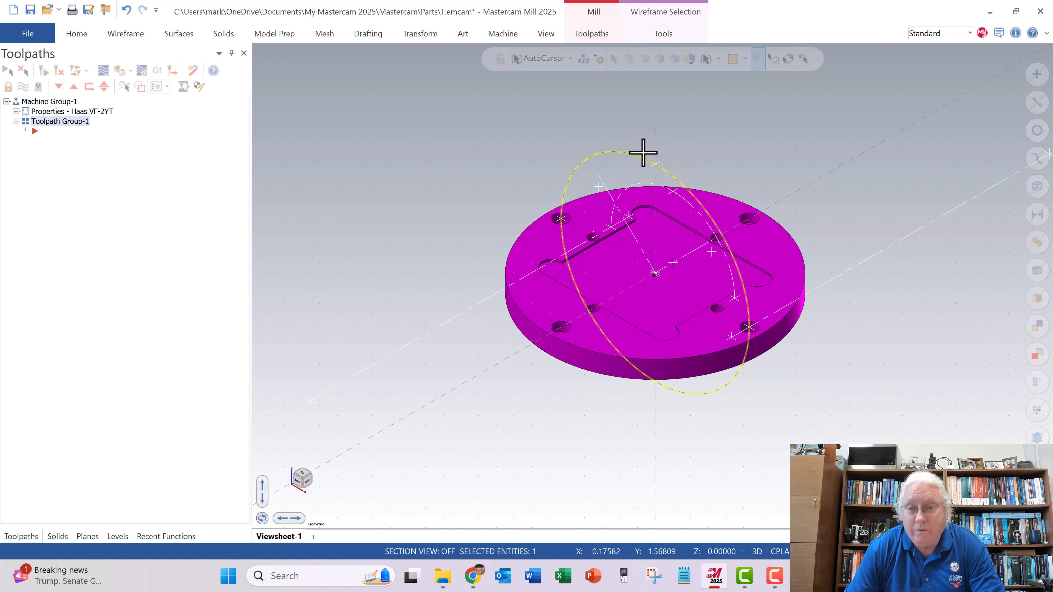
key("Delete")
left_click(642, 183)
key("Delete")
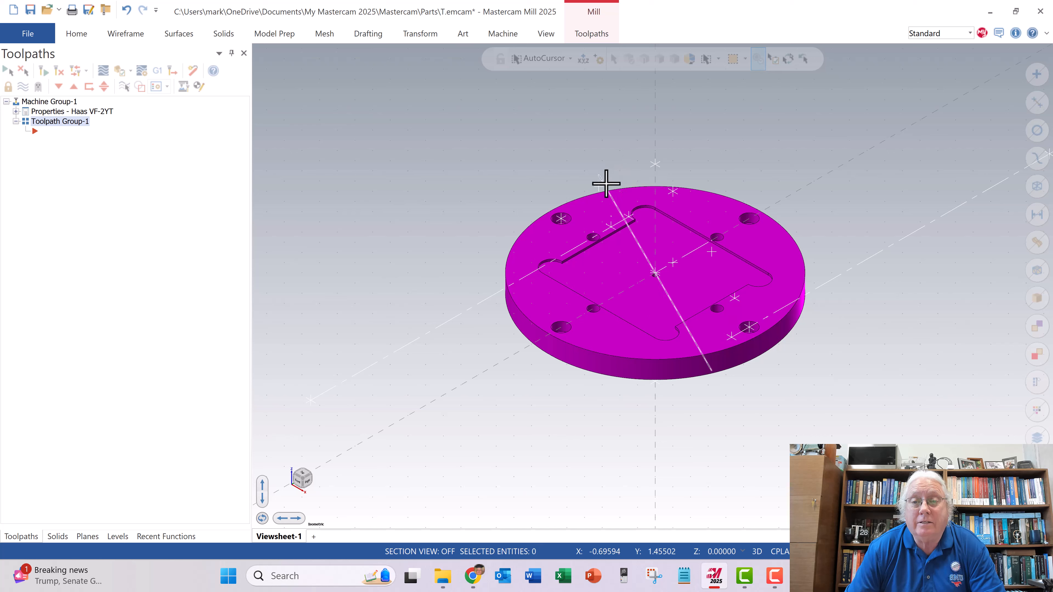
- Delete the imported construction points and short lines around the plate, keeping the solid out of the selection
left_click_drag(500, 111, 818, 421)
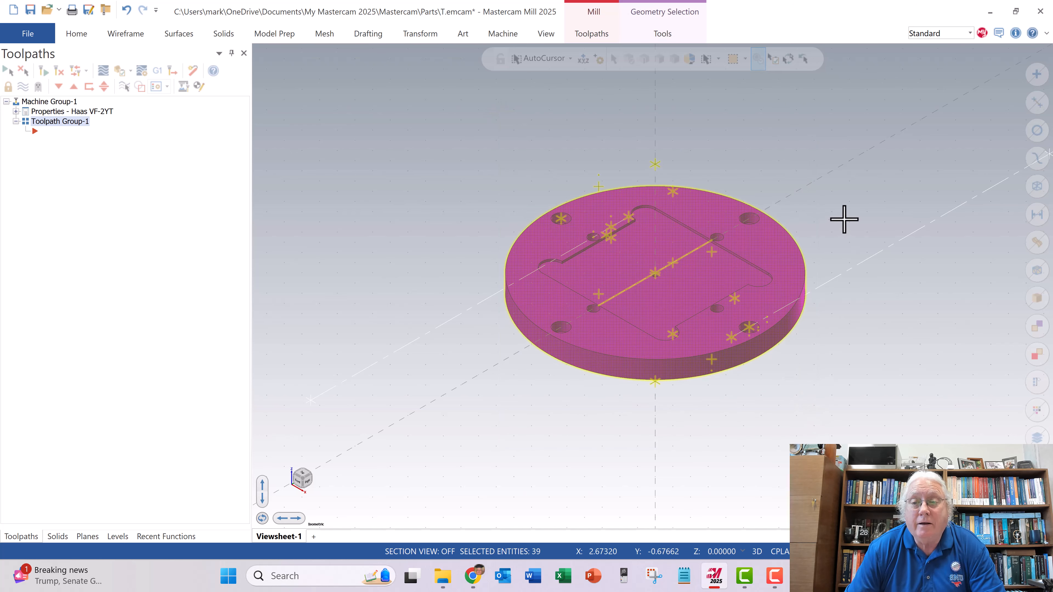
key("Escape")
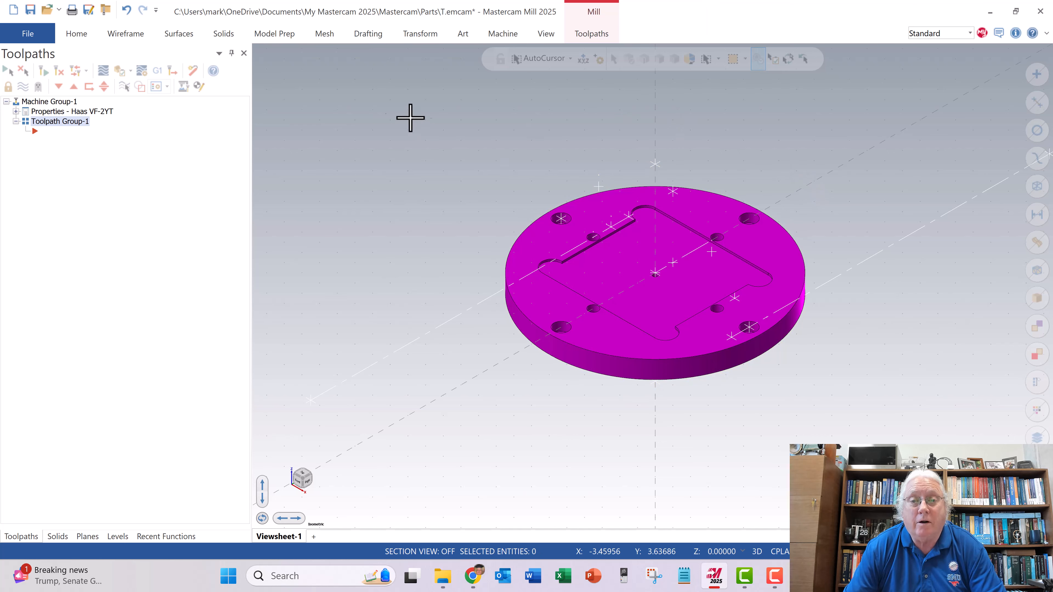
left_click_drag(338, 106, 783, 404)
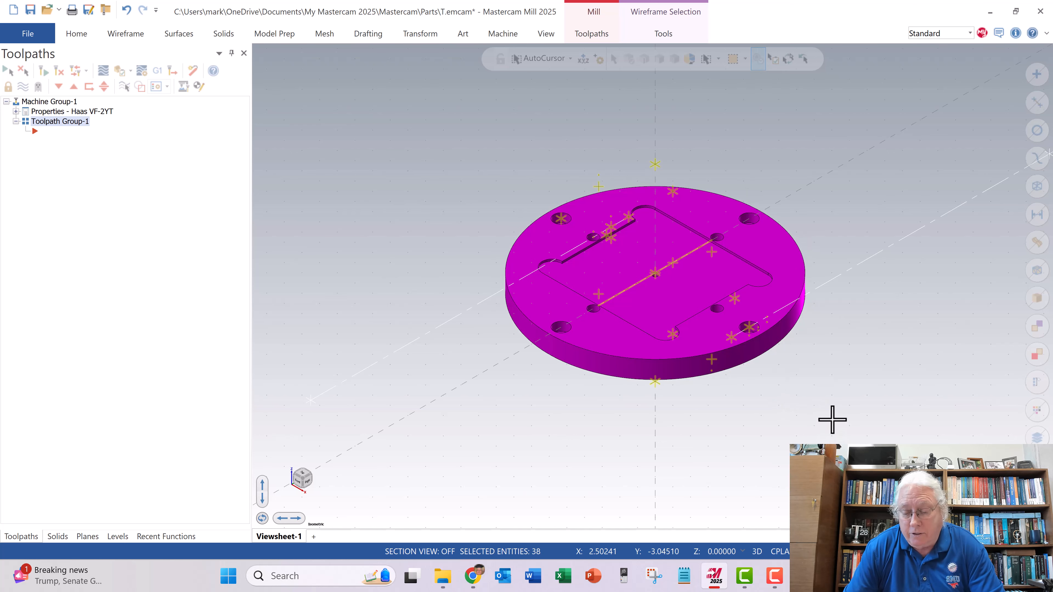
key("Delete")
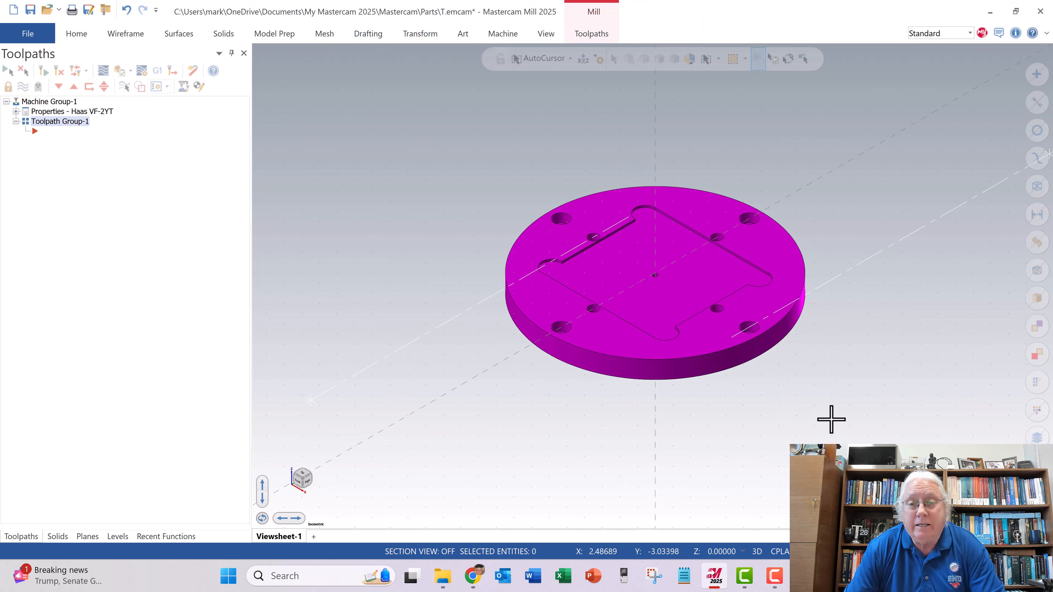
- Delete the two long dashed construction lines and the stray geometry left beside the plate
left_click(473, 308)
key("Delete")
left_click(855, 266)
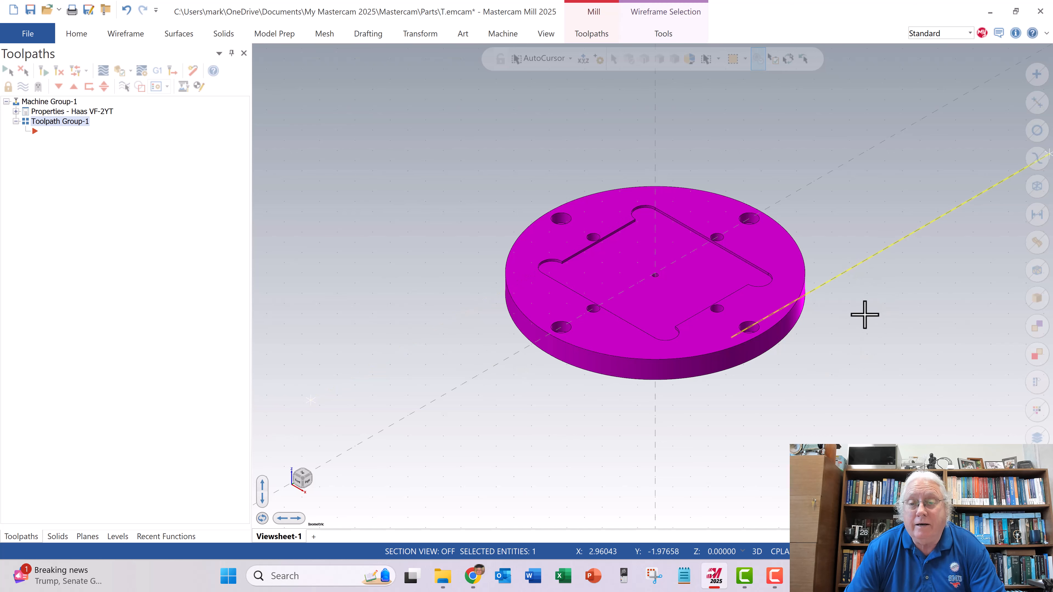
key("Delete")
middle_click_drag(707, 400, 315, 241)
left_click_drag(289, 200, 332, 285)
key("Delete")
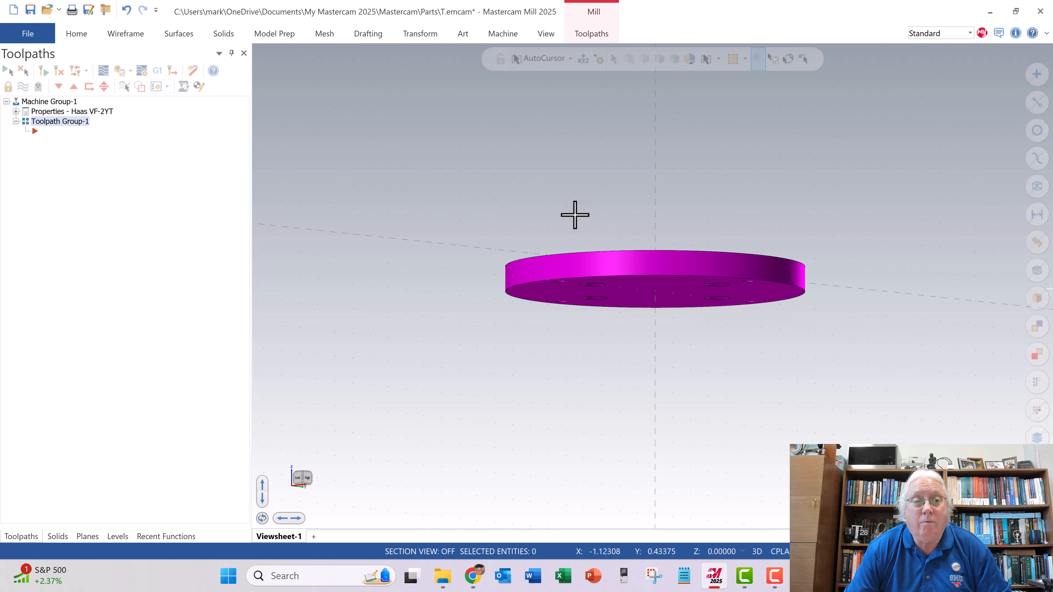
- Return the plate to the isometric view and start saving the part file to a new location
right_click(562, 210)
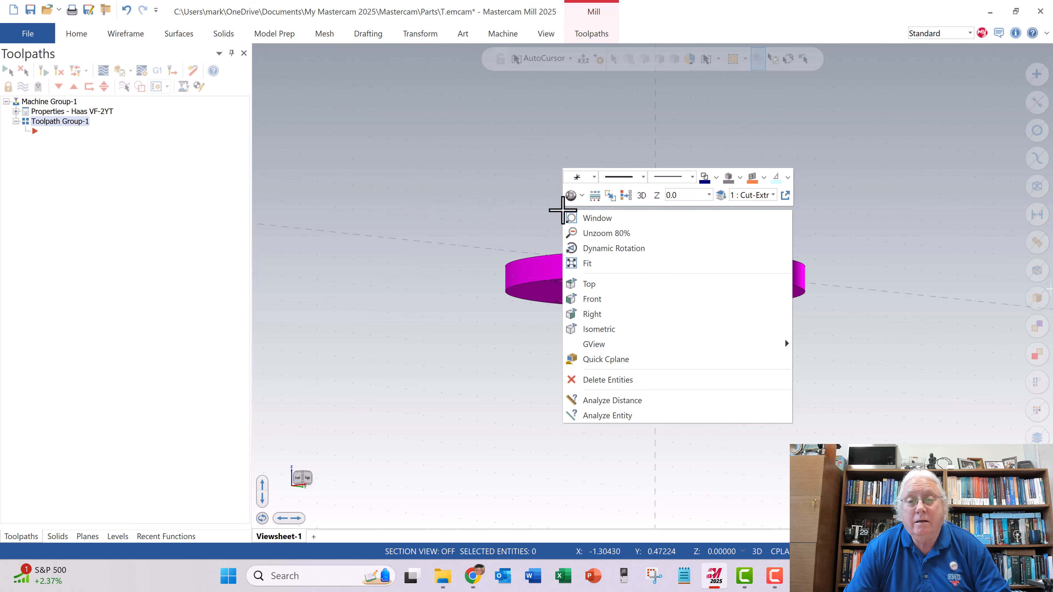
left_click(629, 327)
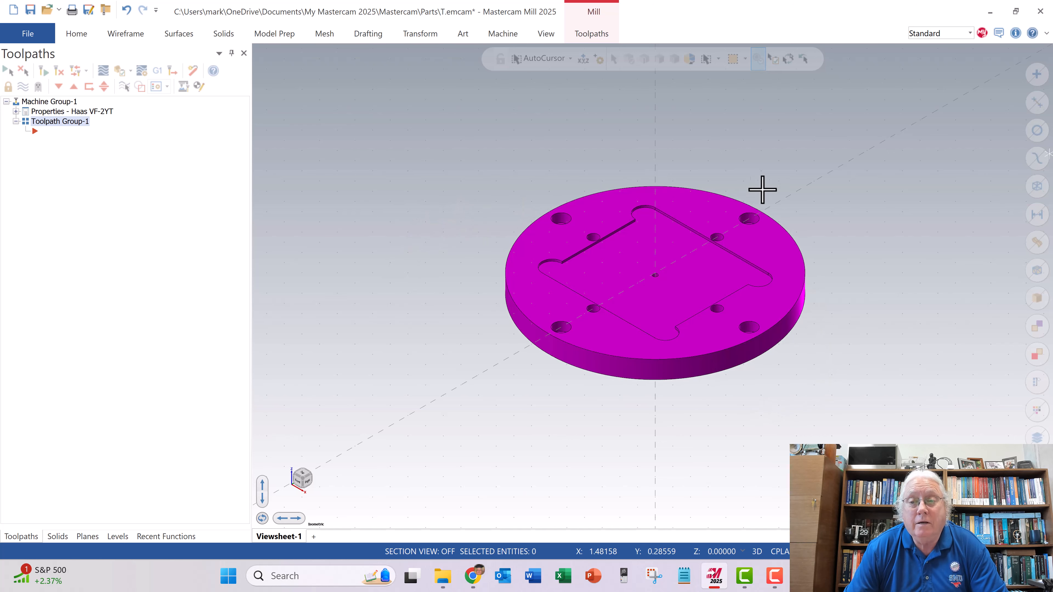
left_click(30, 34)
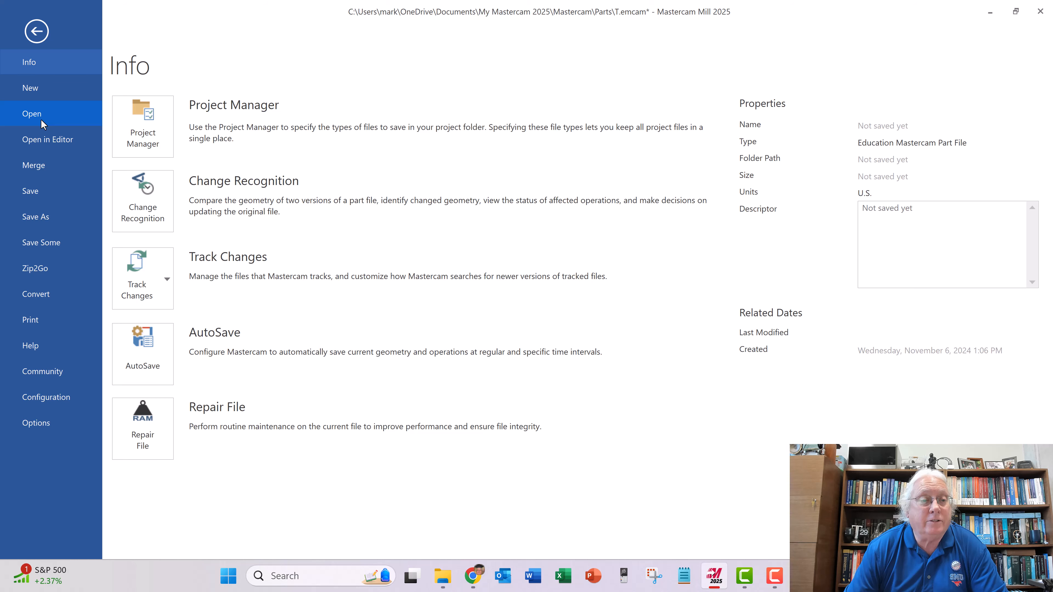
left_click(38, 216)
left_click(257, 307)
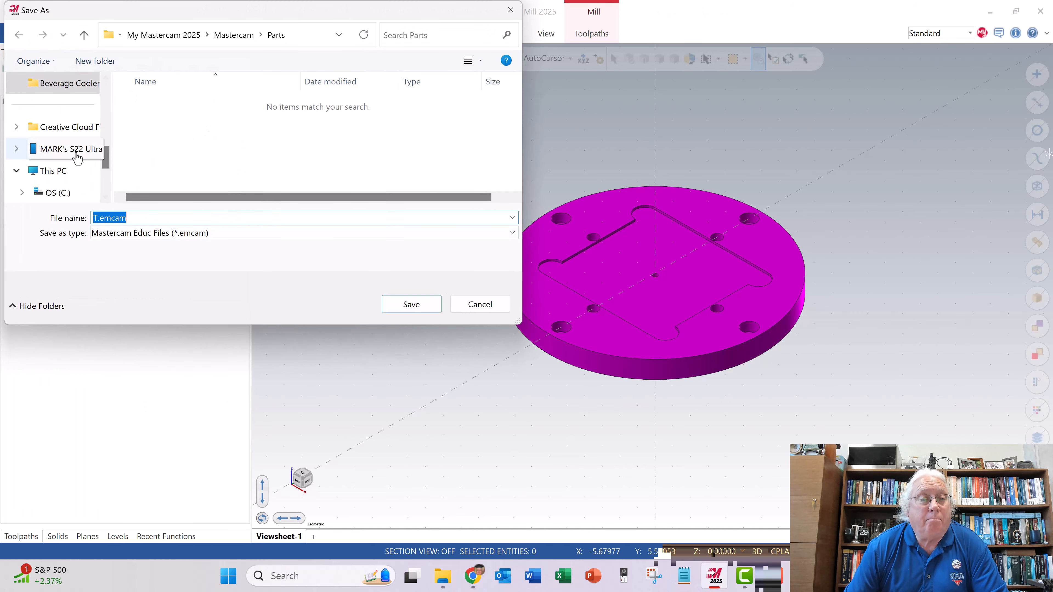
- Browse from the user's Documents folder through __Texas State University, 096-MFGE 3316 - Fall 2024 and __Project_Beverage_Cooler to the TSU-096-00-P01 folder
left_click(54, 192)
scroll(164, 161, "down", 1)
scroll(164, 164, "down", 2)
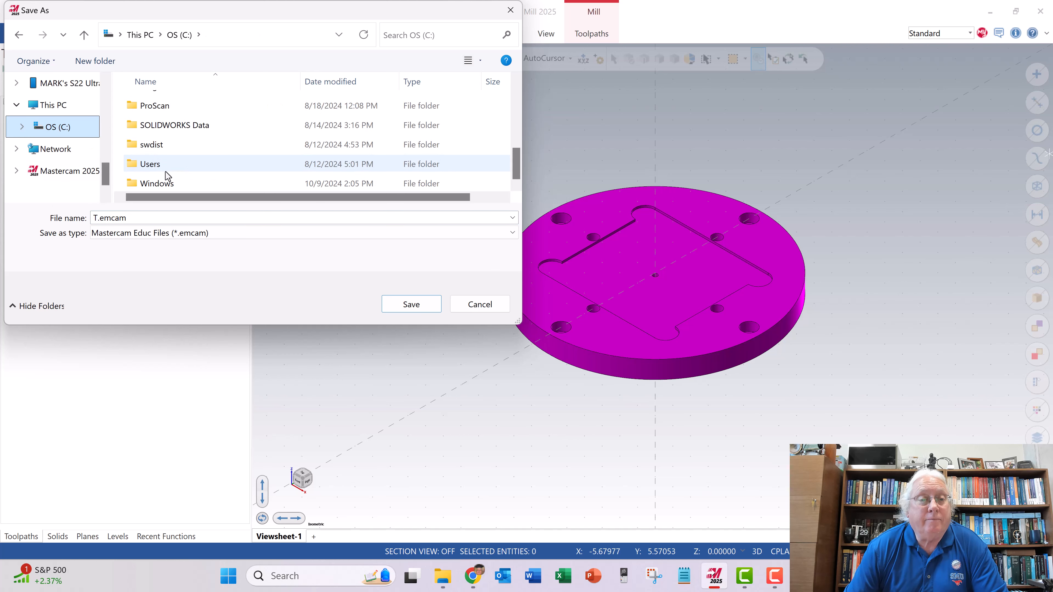
double_click(165, 170)
double_click(179, 107)
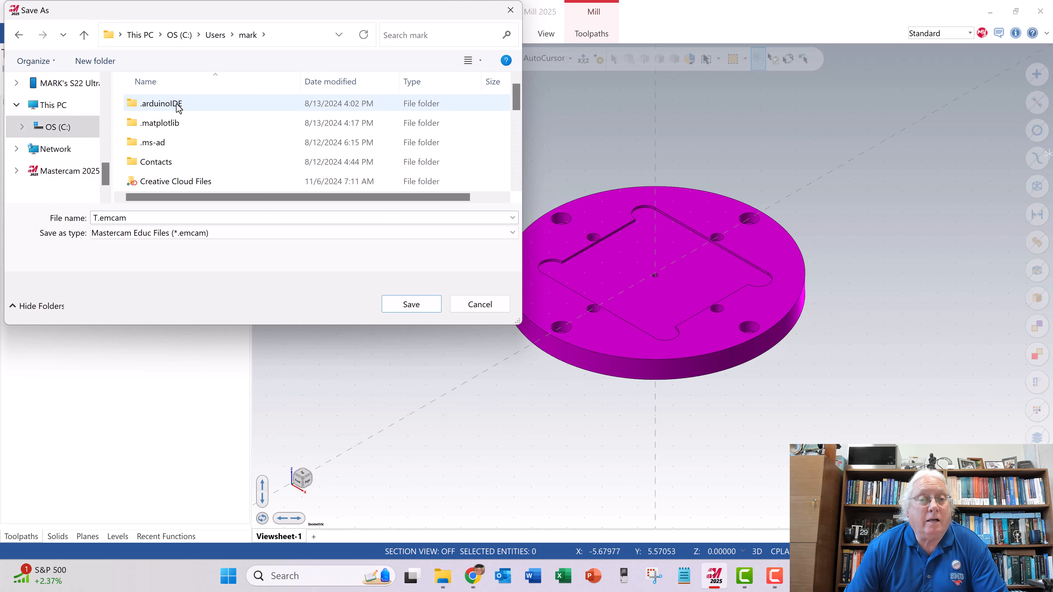
scroll(165, 141, "down", 1)
double_click(166, 162)
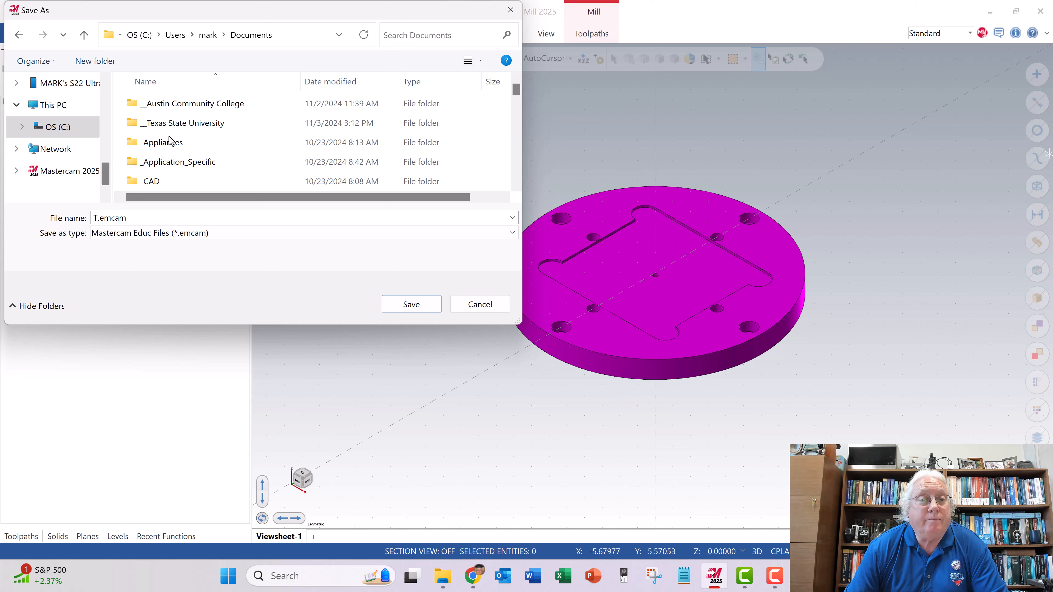
double_click(177, 123)
double_click(195, 162)
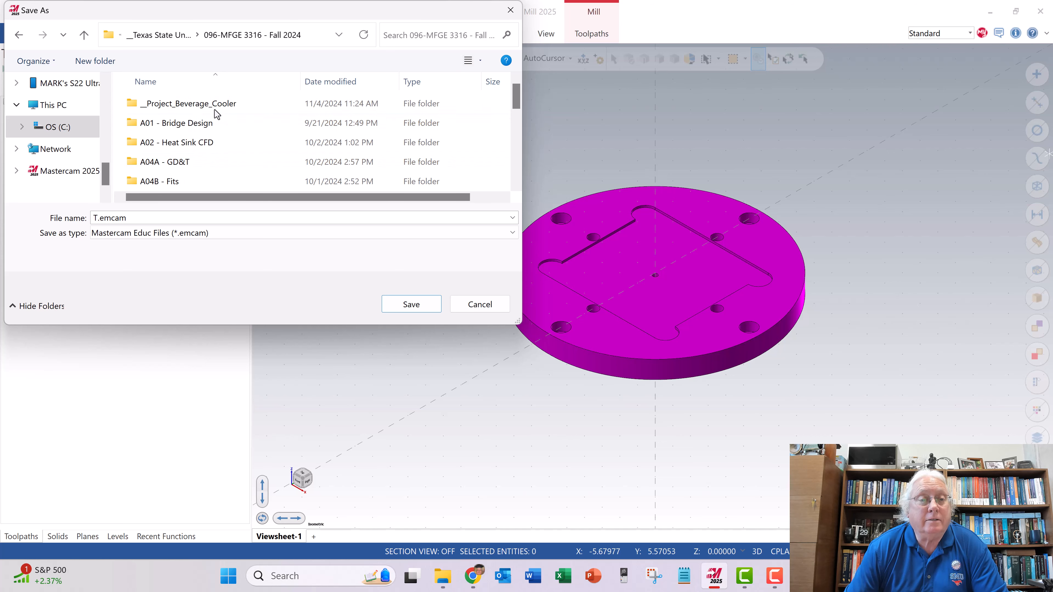
double_click(213, 104)
scroll(233, 128, "down", 2)
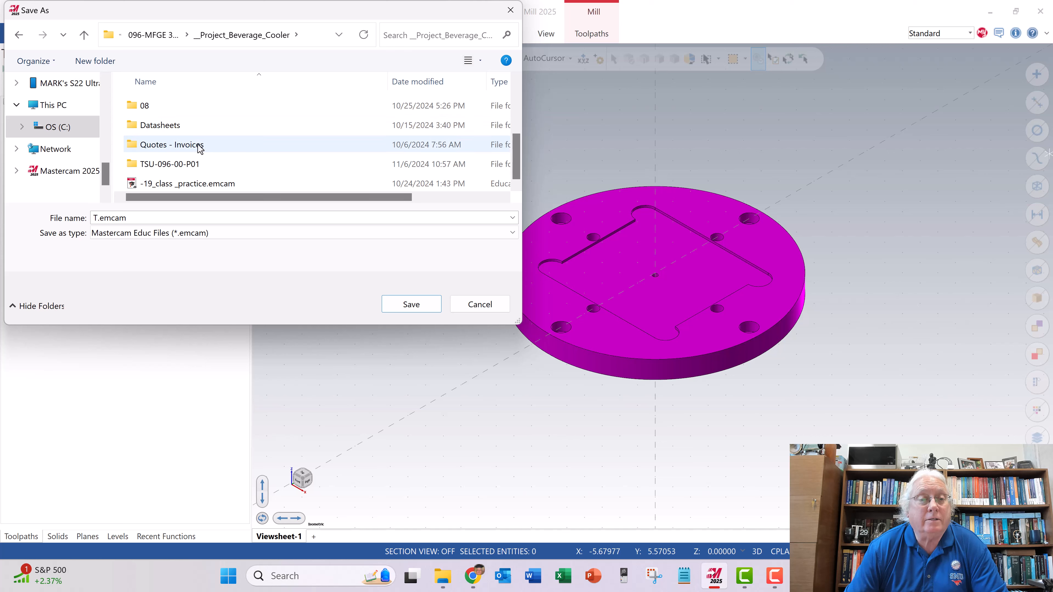
double_click(185, 165)
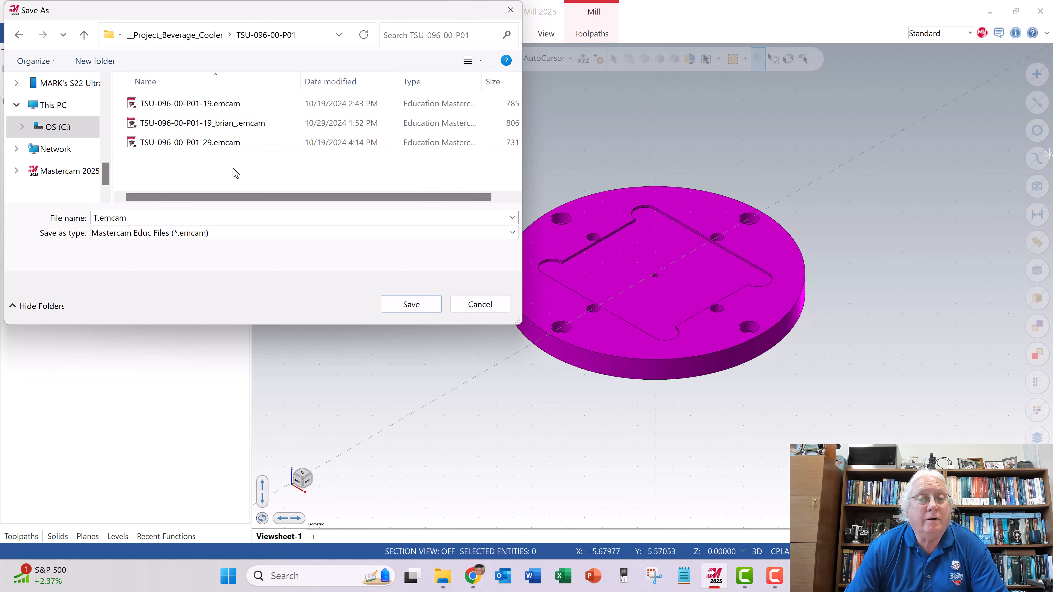
- Save the part as TSU-096-00-P01-29_new.emcam, declining to replace the existing TSU-096-00-P01-29.emcam
left_click(197, 141)
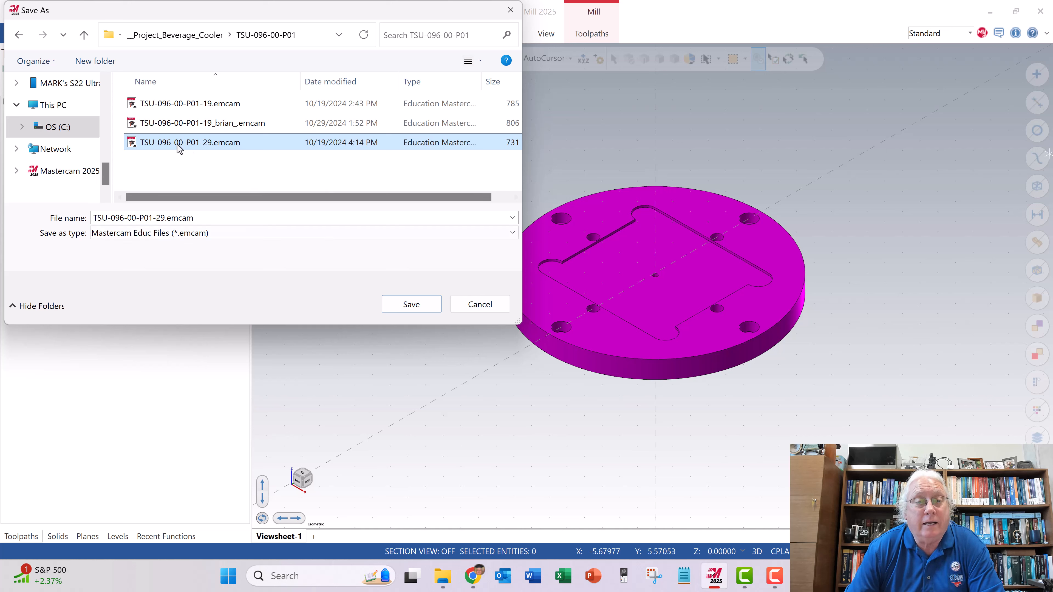
left_click(413, 304)
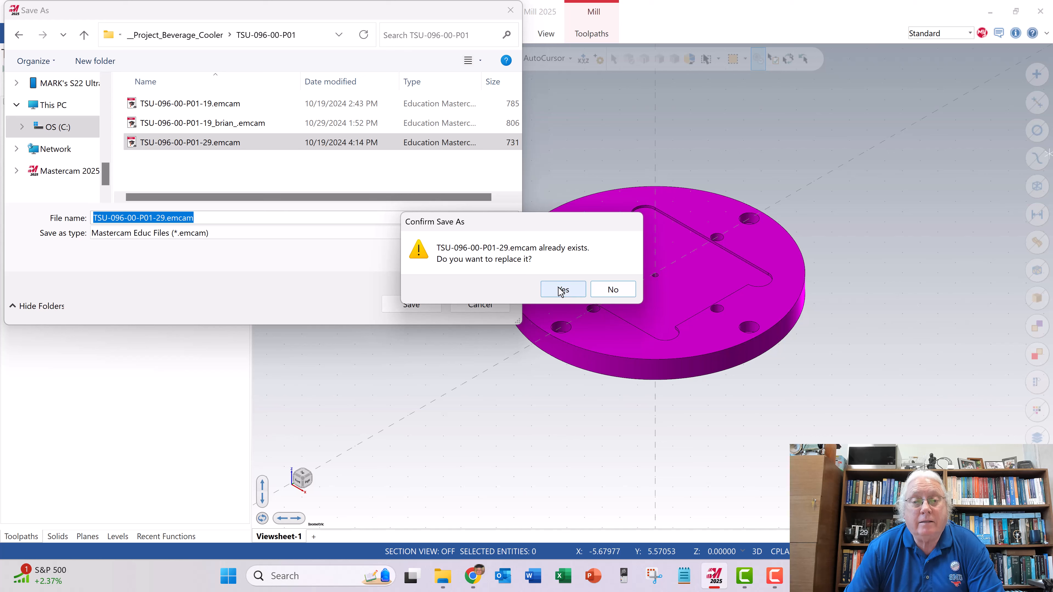
left_click(611, 289)
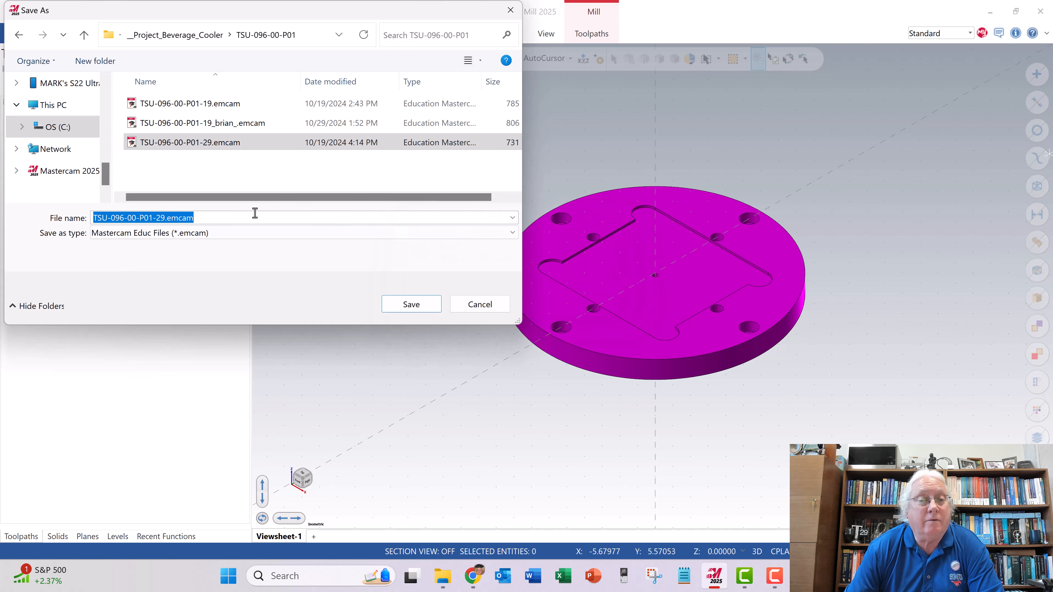
left_click(165, 218)
type("_new")
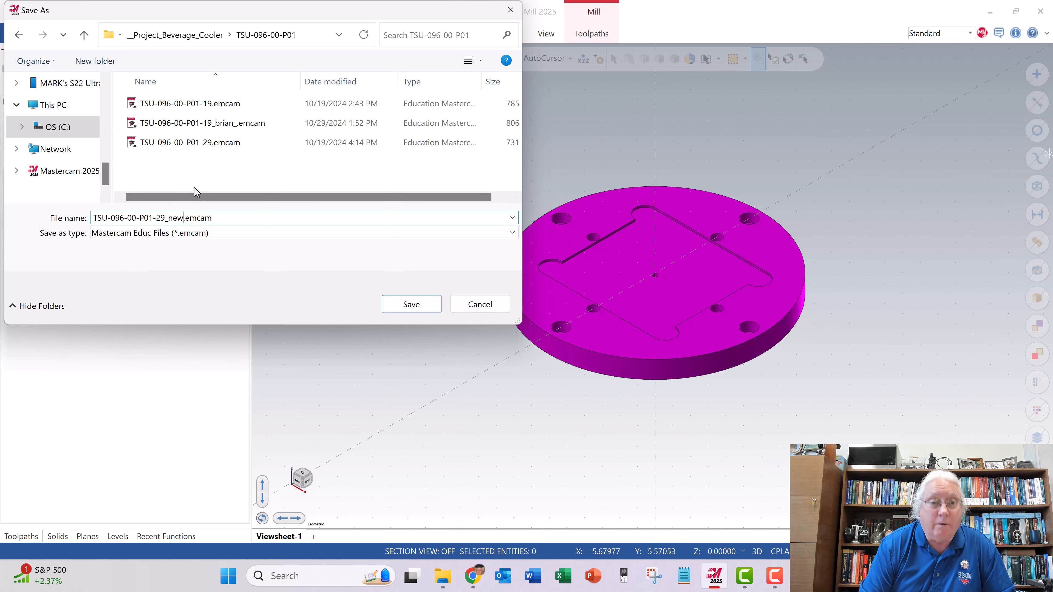
key("Return")
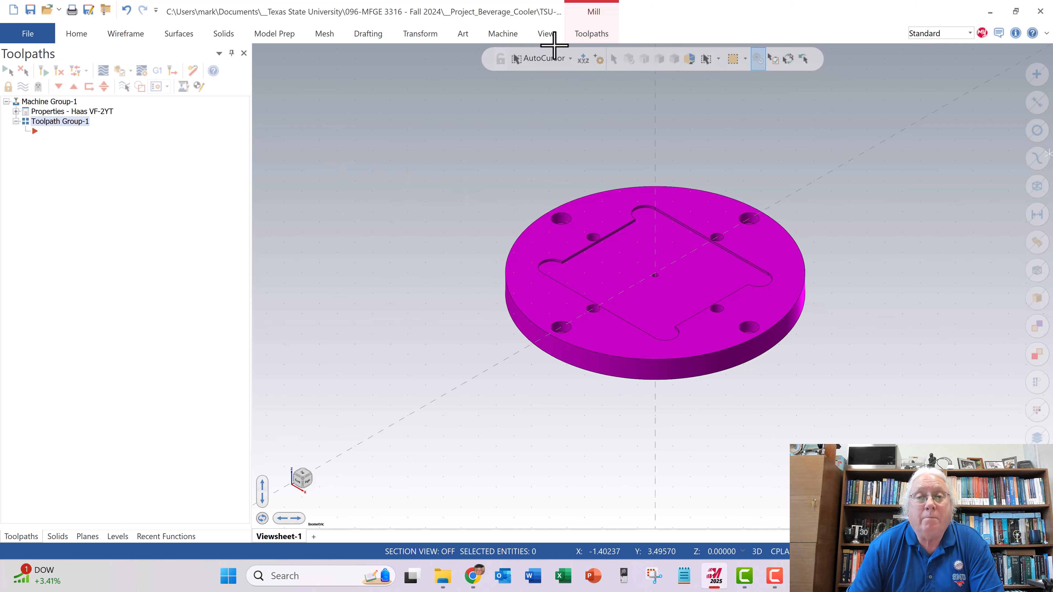
- Add a mill machine group using the HAAS VF-2YT 3-AXIS MILL (IHM) machine definition
left_click(502, 33)
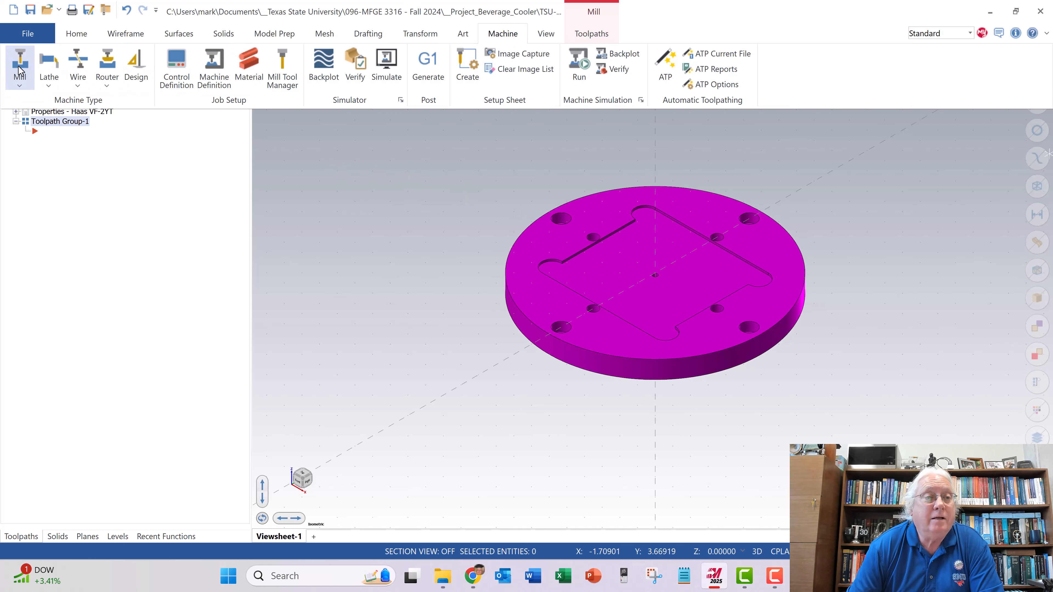
left_click(20, 86)
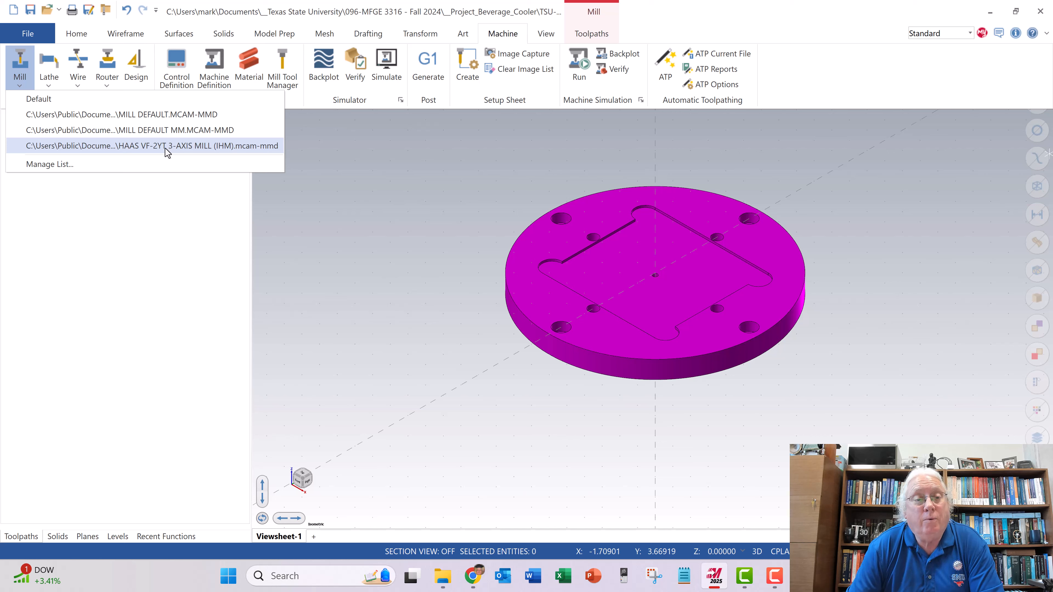
left_click(182, 147)
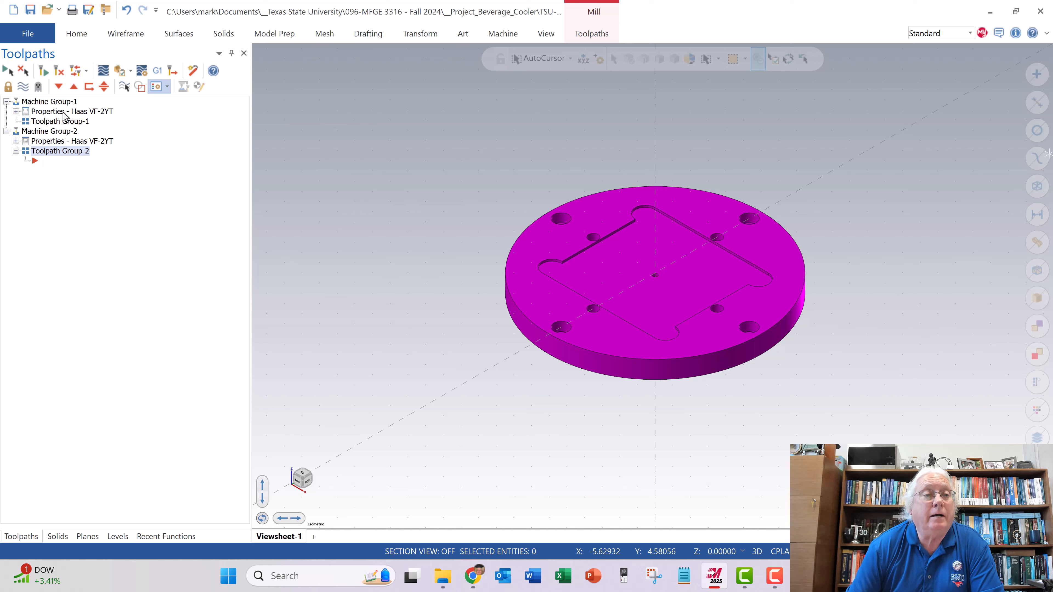
- In Machine Group-1's stock setup, choose the top cylindrical anchor point and add the plate solid as stock
left_click(16, 112)
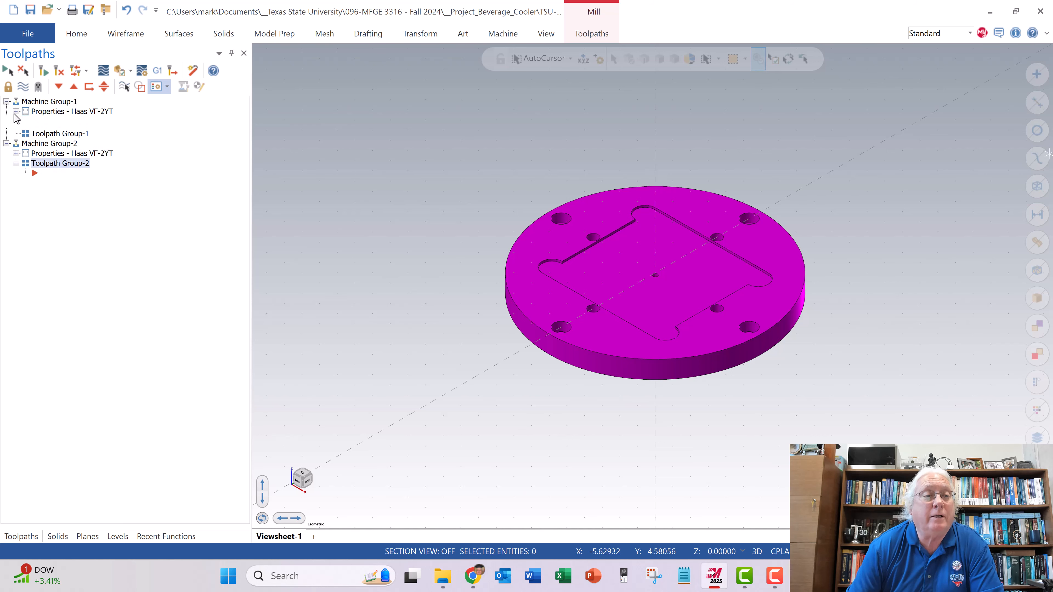
left_click(54, 142)
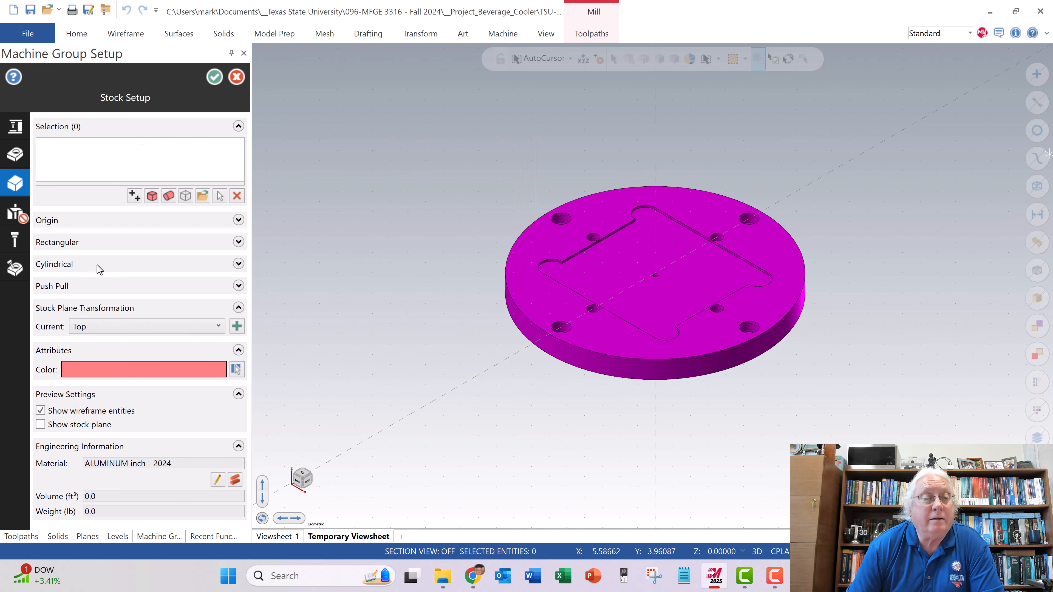
left_click(237, 264)
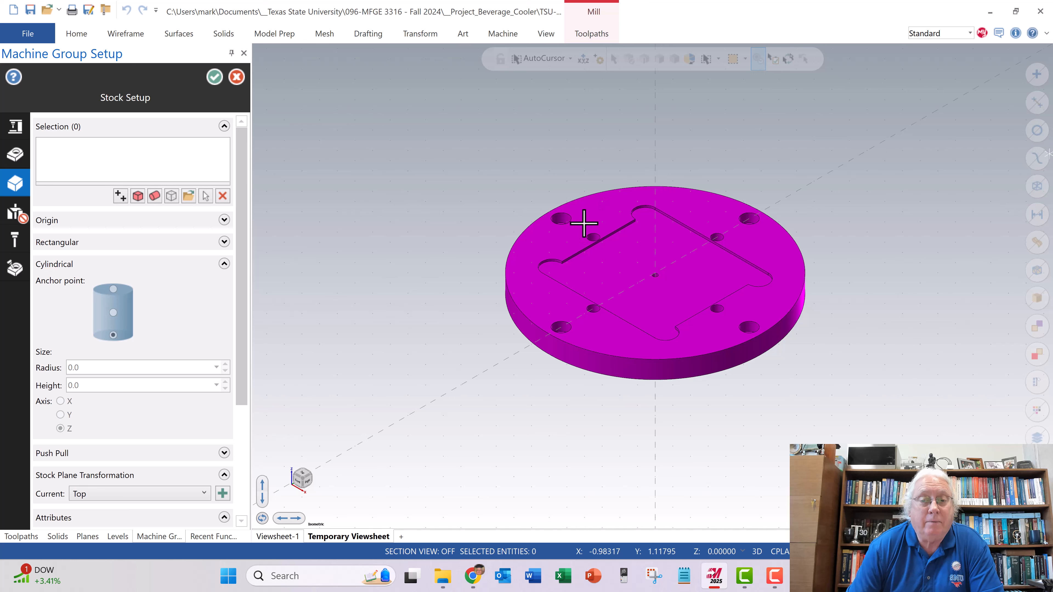
left_click(123, 287)
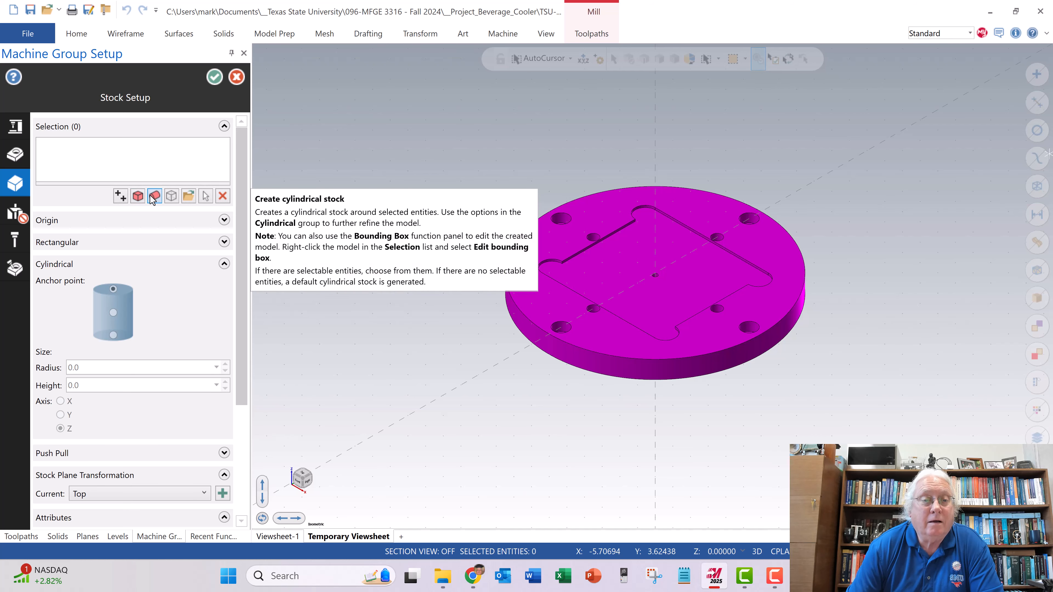
left_click(205, 196)
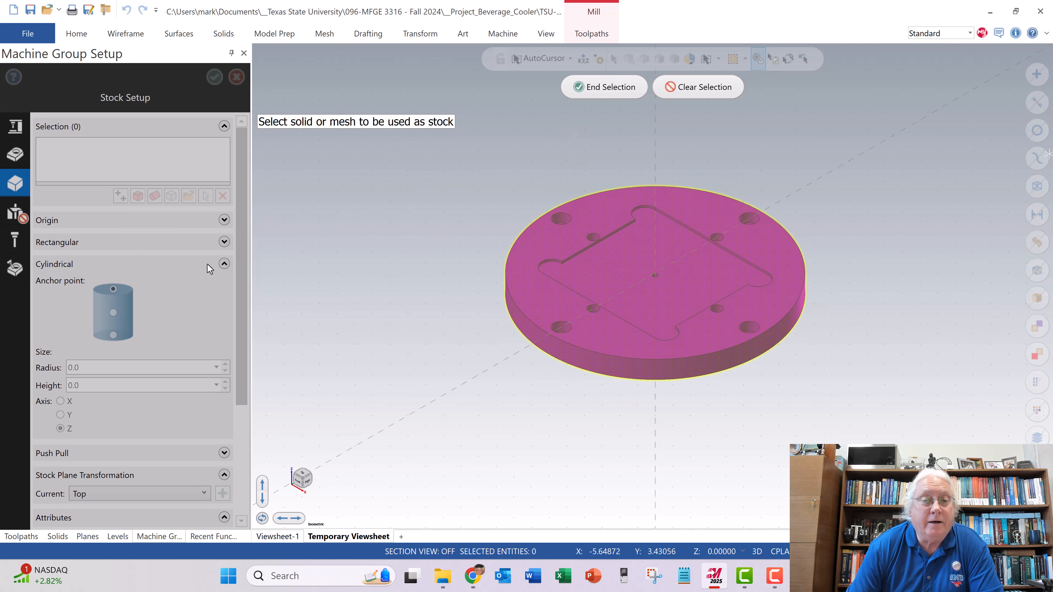
left_click(611, 88)
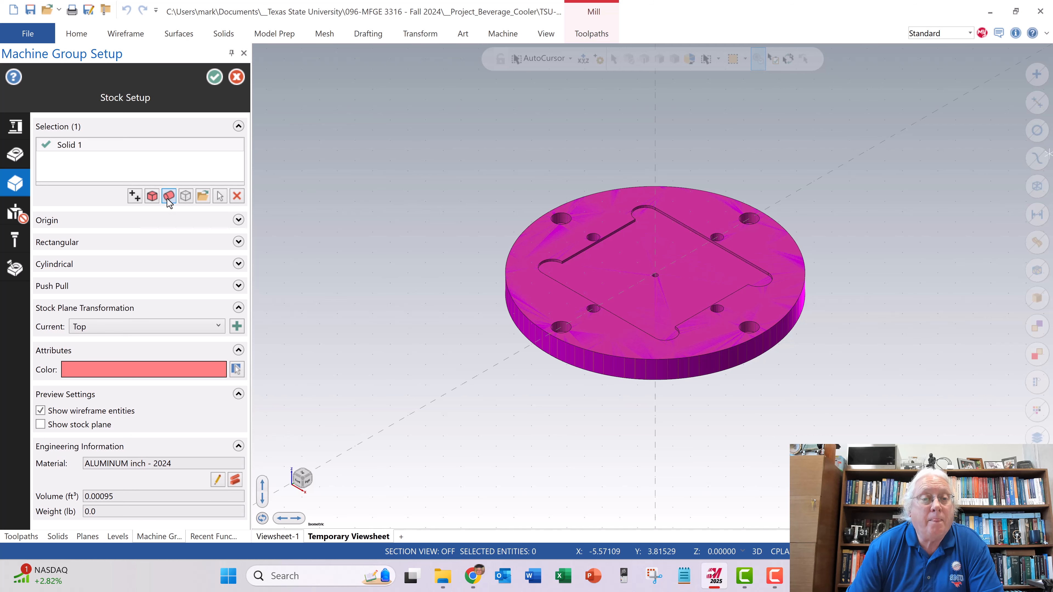
- Repeat the solid stock selection on the plate and accept Machine Group-1's stock setup
left_click(220, 196)
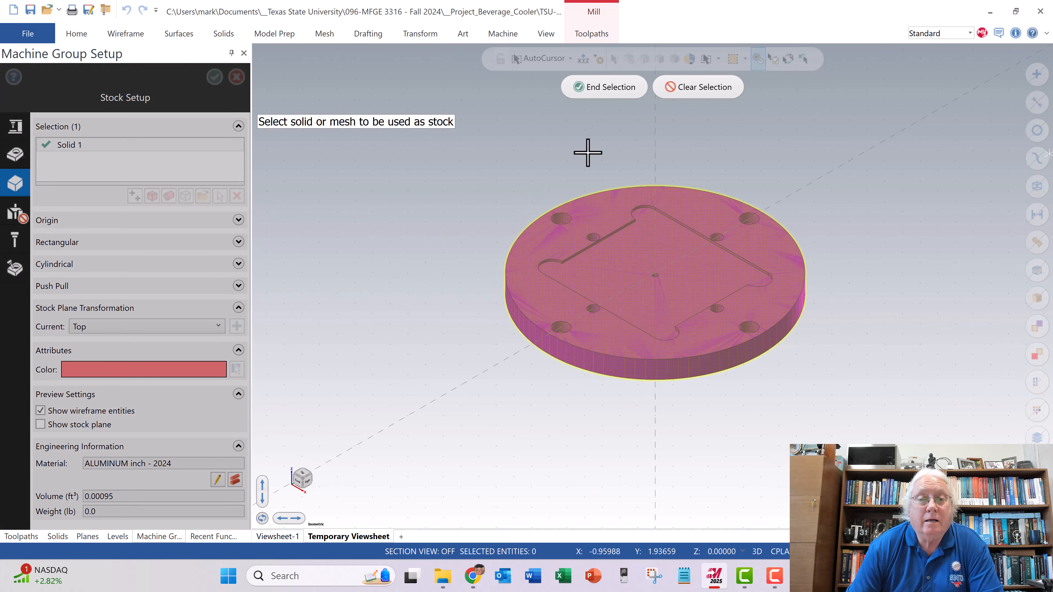
left_click(616, 98)
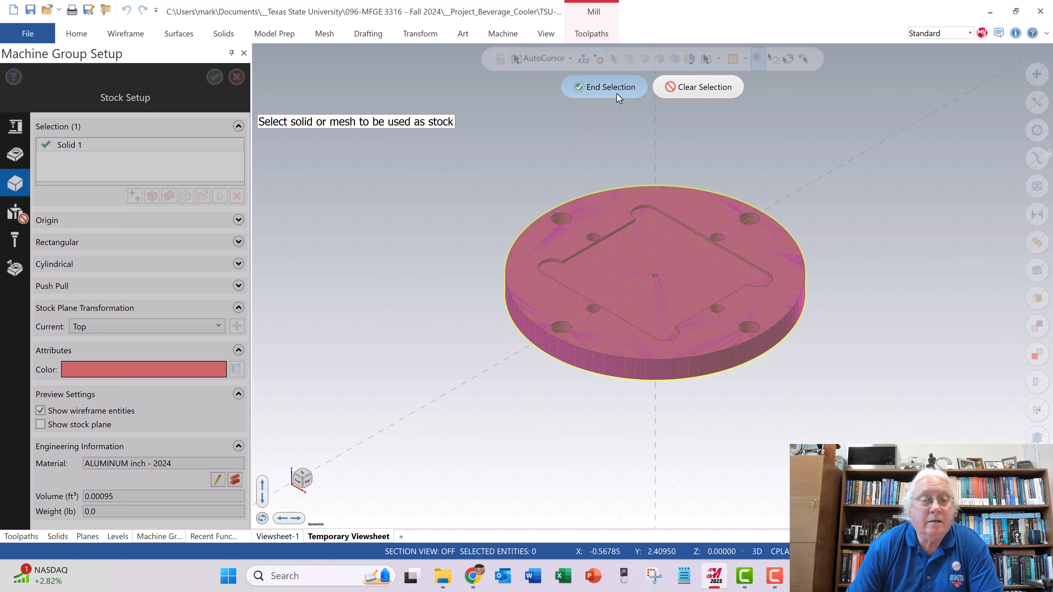
left_click(610, 315)
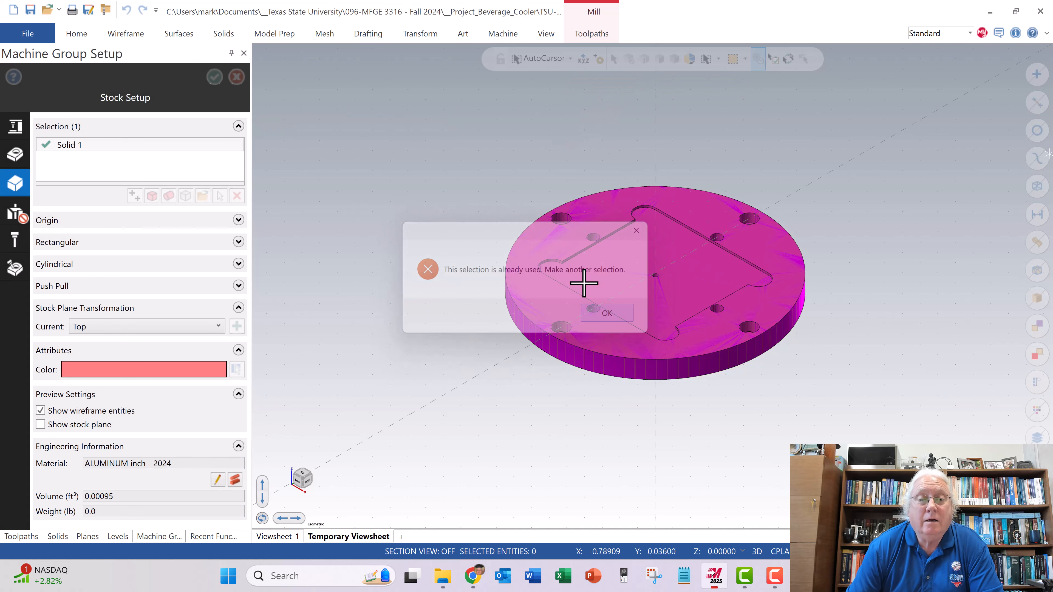
left_click(214, 77)
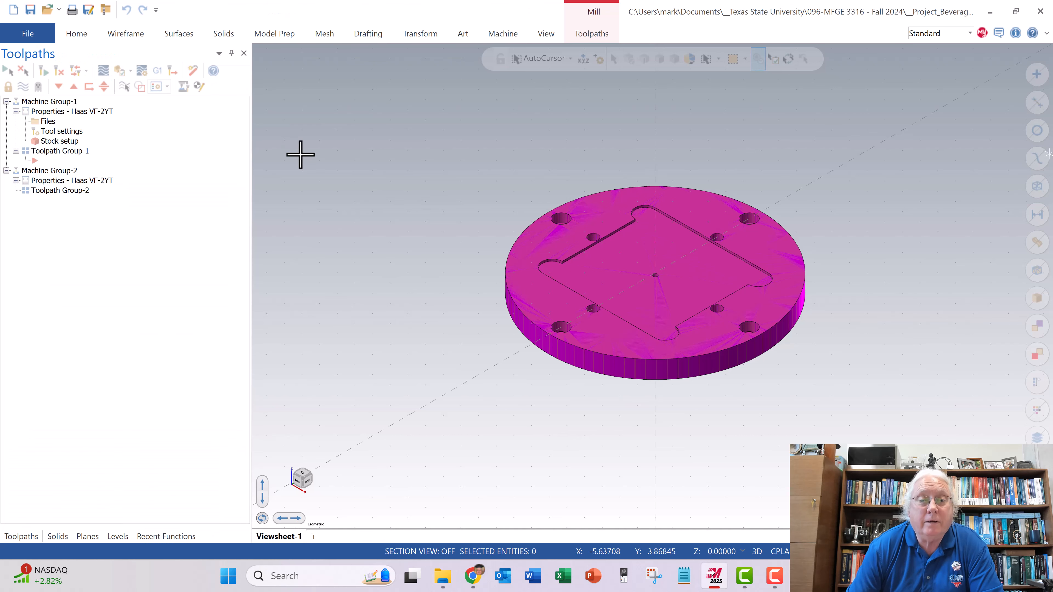
- Reopen Machine Group-1's stock setup and create a cylindrical stock around the plate solid
left_click(58, 142)
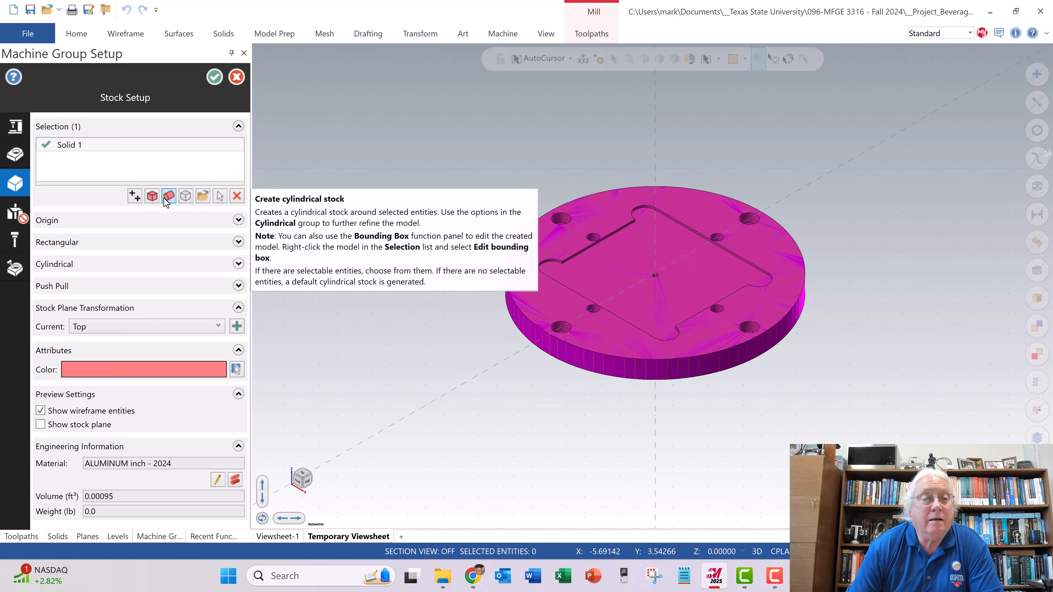
left_click(167, 197)
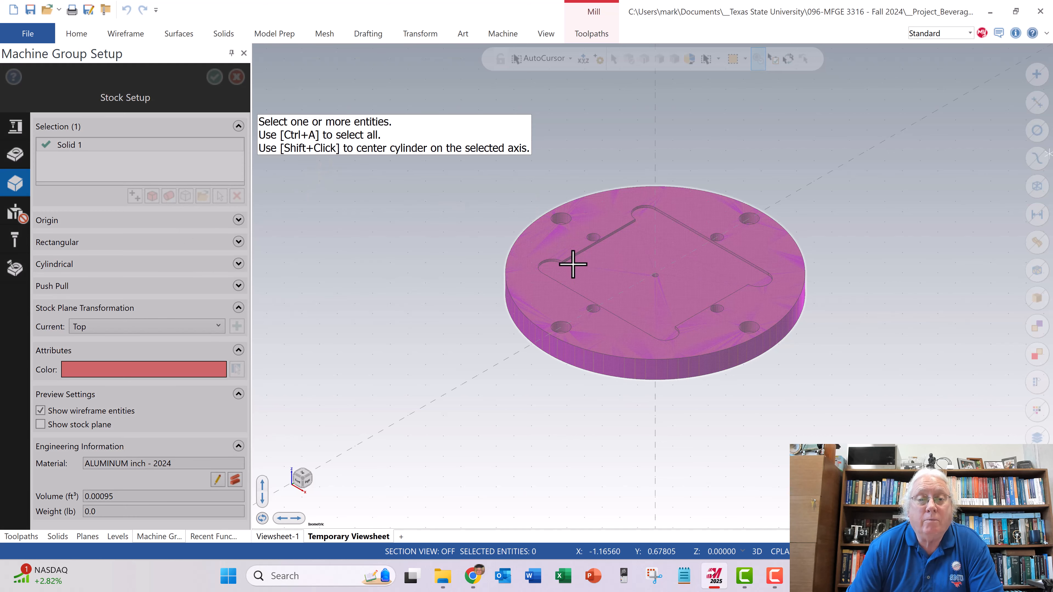
left_click(557, 248)
key("Return")
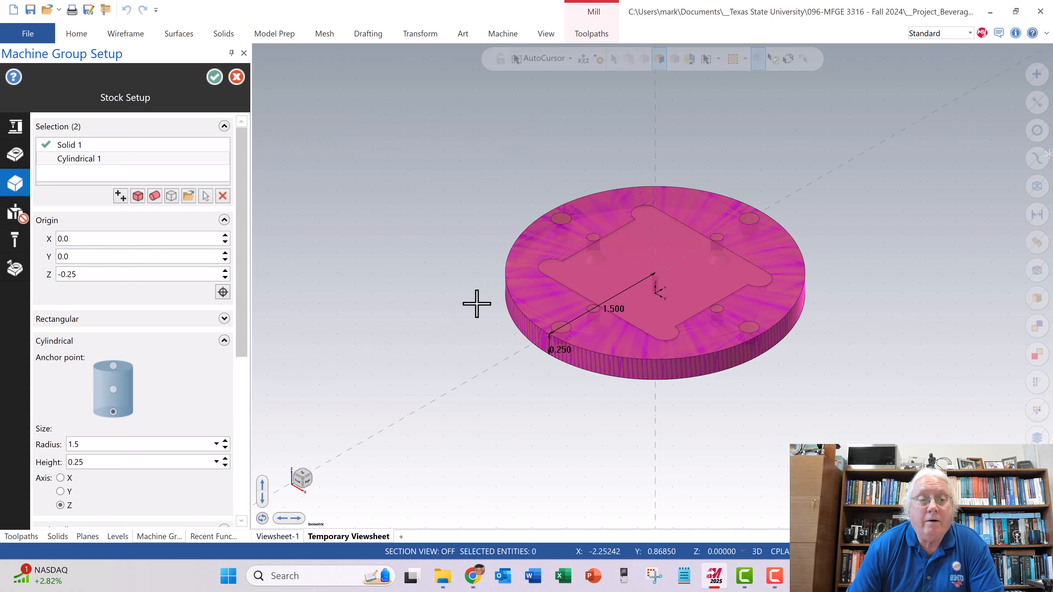
- Anchor the cylindrical stock at its top centre and set its Z origin to 0
left_click(110, 366)
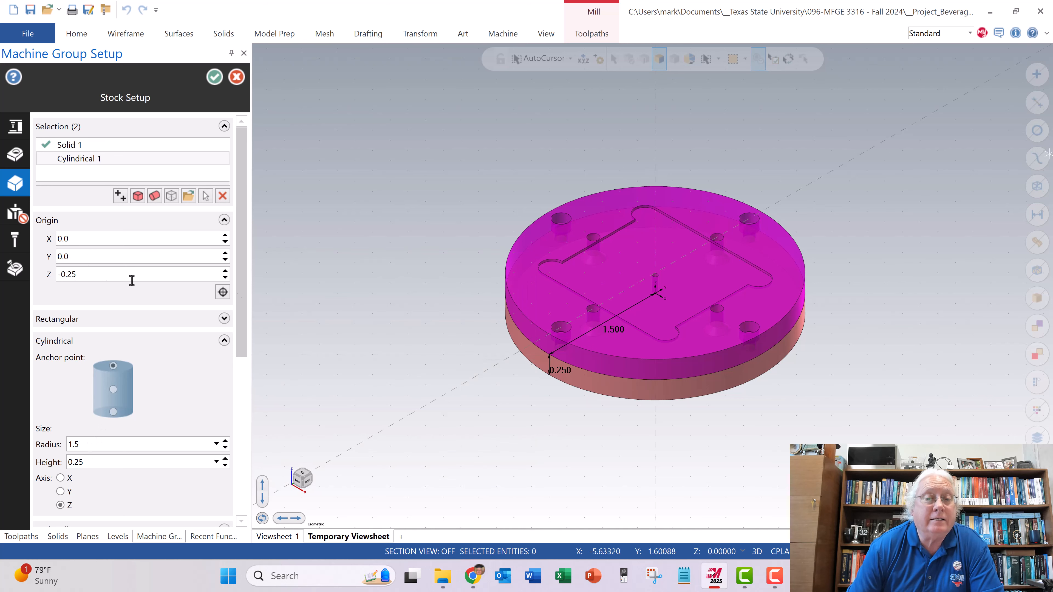
left_click(92, 274)
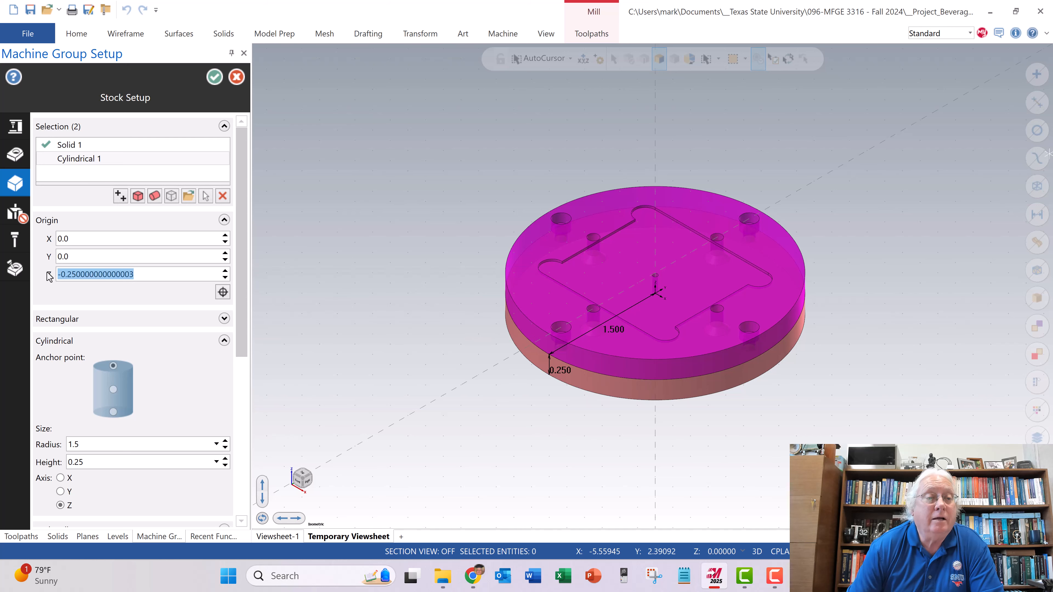
type("0")
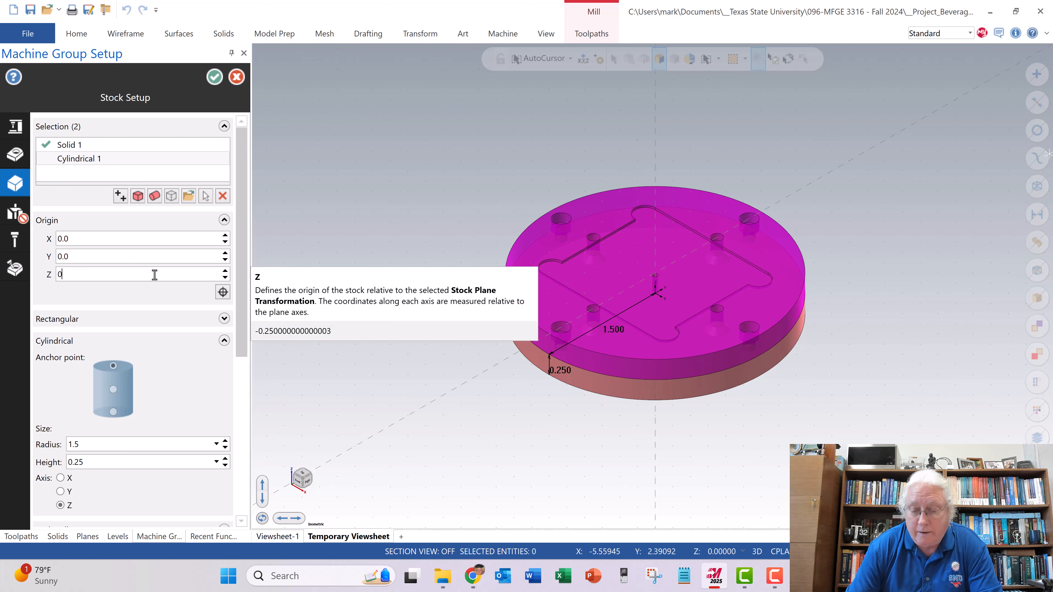
key("Return")
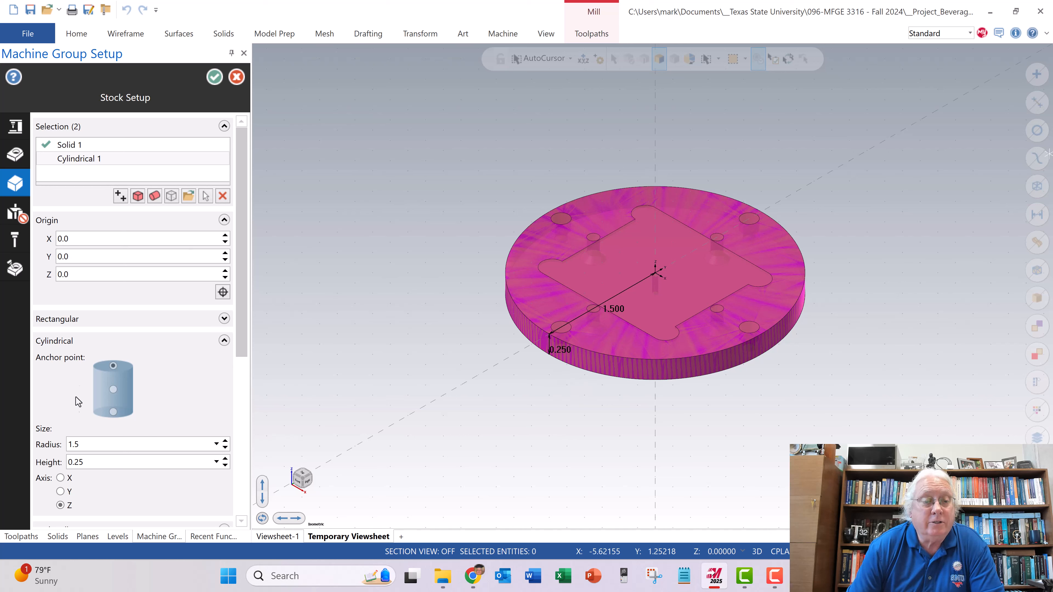
- Accept Machine Group-1's stock setup, and reopen it once to check the stock list before exiting
left_click(211, 80)
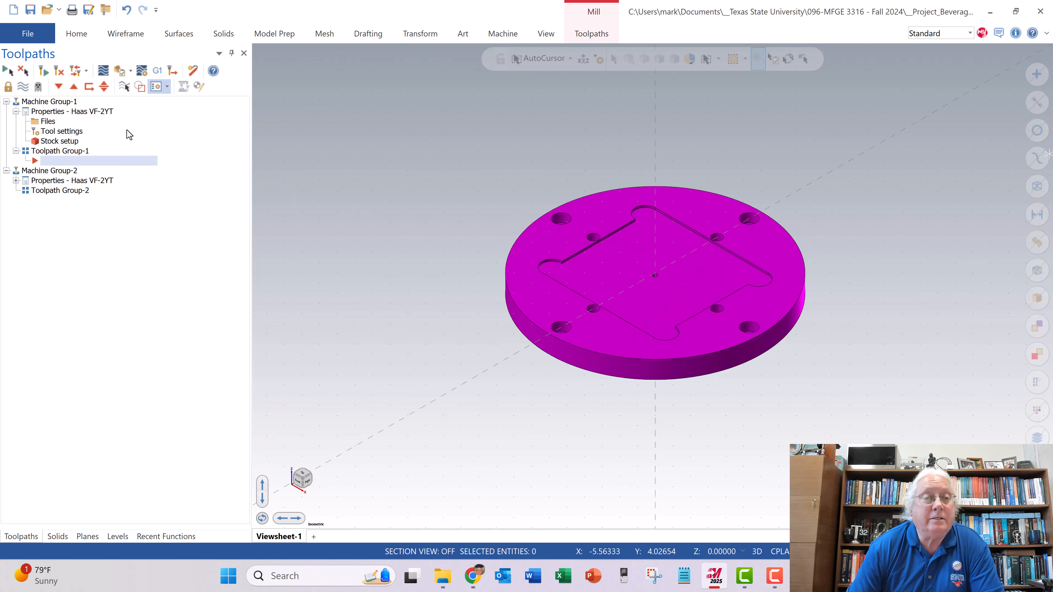
left_click(70, 142)
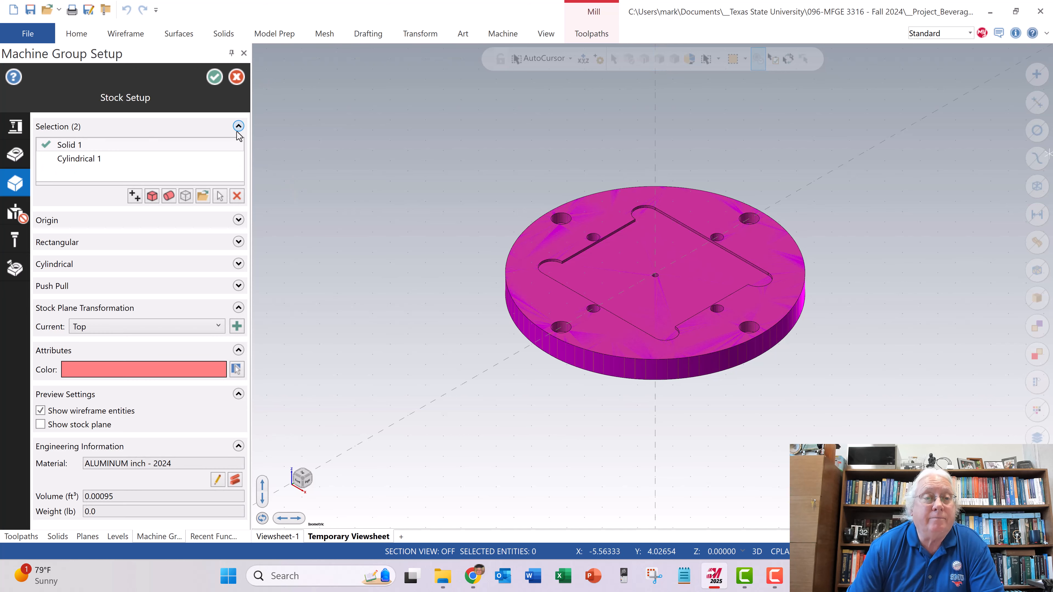
left_click(237, 76)
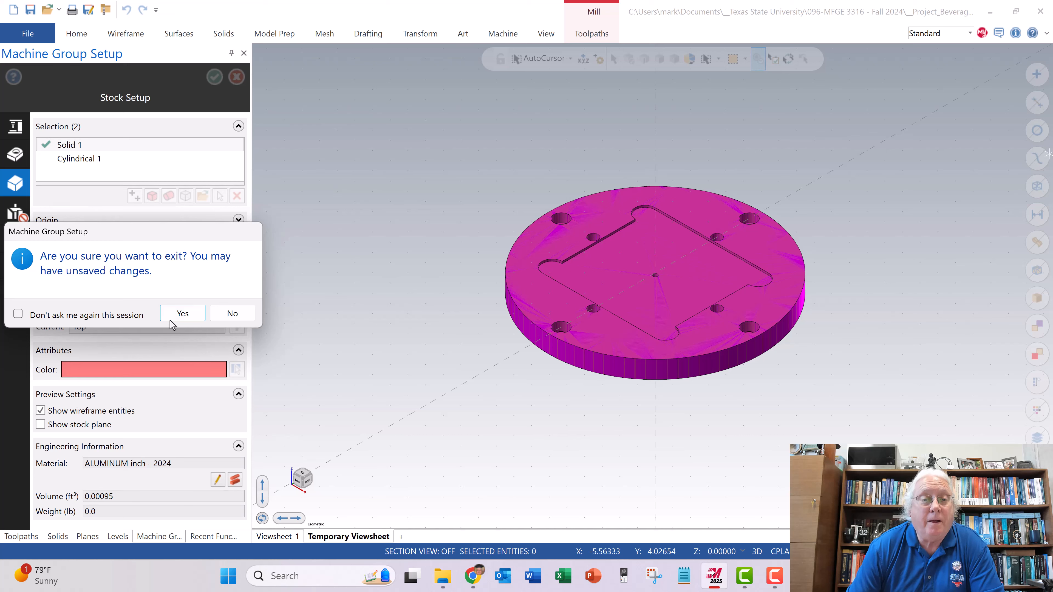
left_click(173, 317)
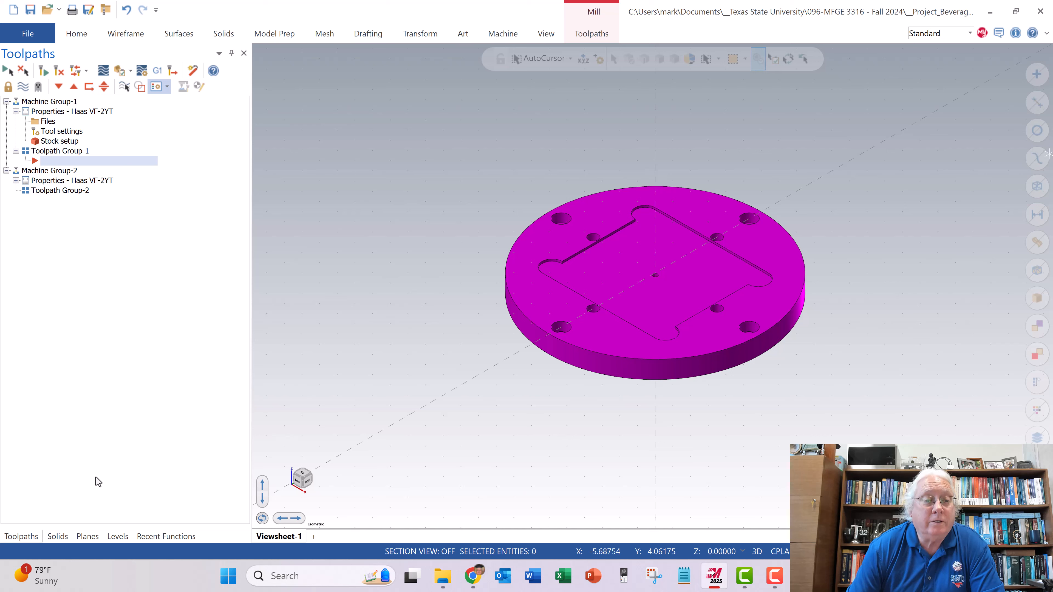
- Make the Top plane the active construction plane and tool plane, and return to the toolpath list
left_click(86, 537)
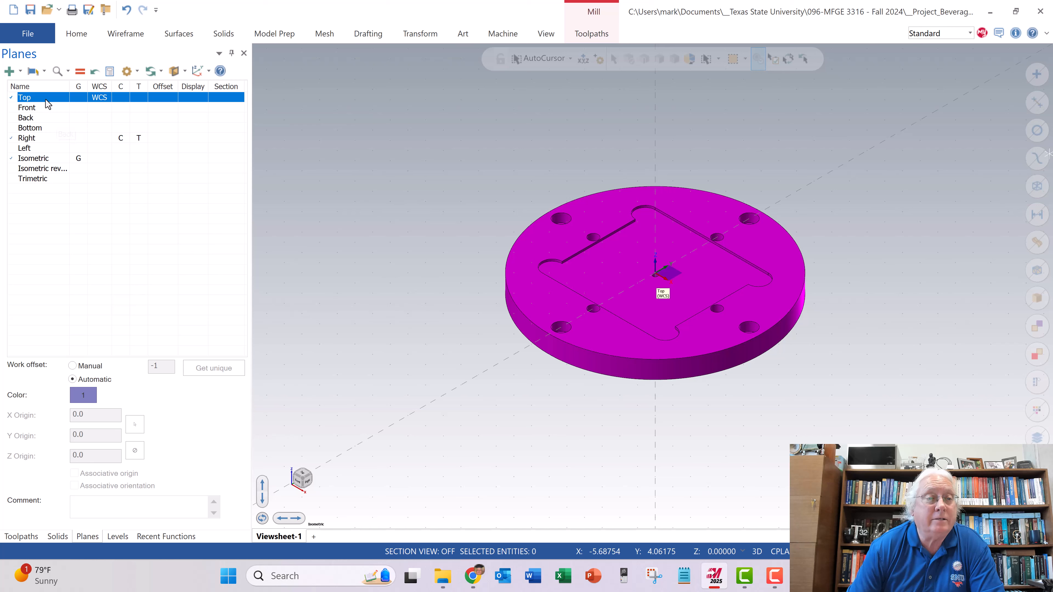
left_click(118, 98)
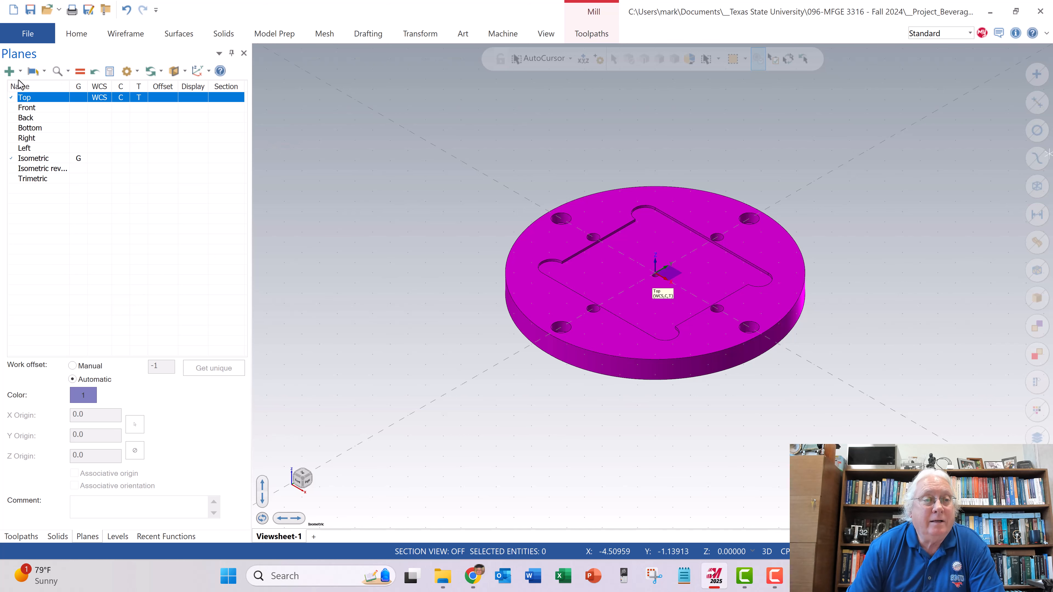
left_click(30, 538)
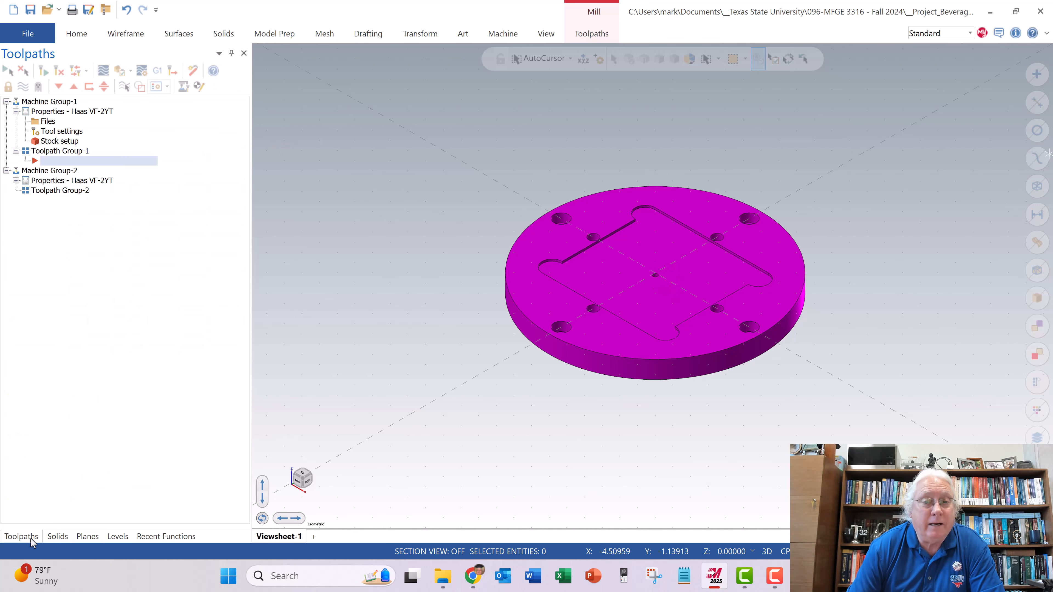
- Create a 2D Pocket toolpath from the solid edge loop around the square pocket on the plate's top face
middle_click_drag(482, 415, 467, 204)
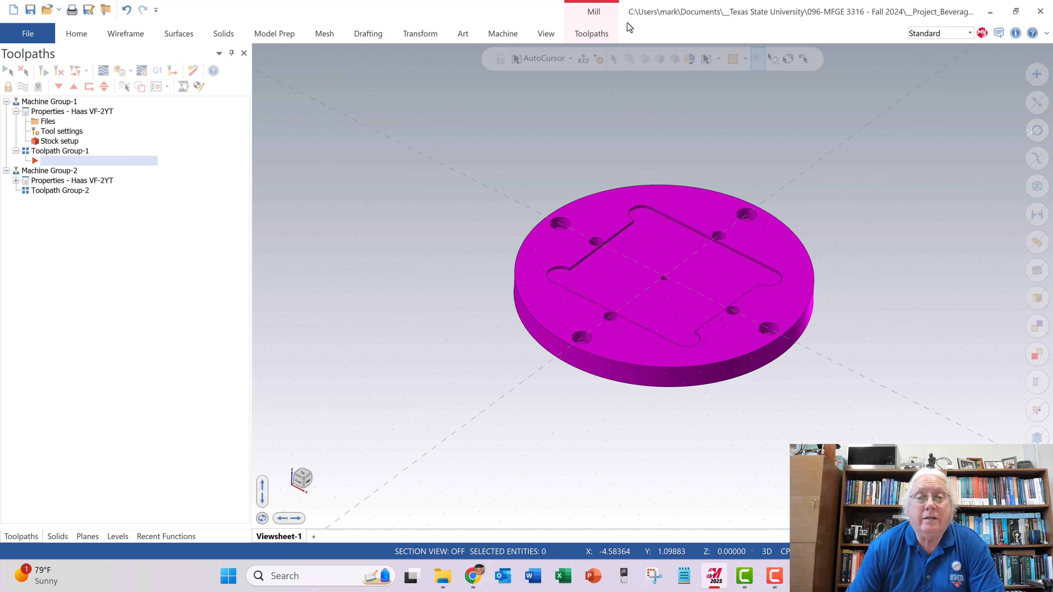
left_click(596, 36)
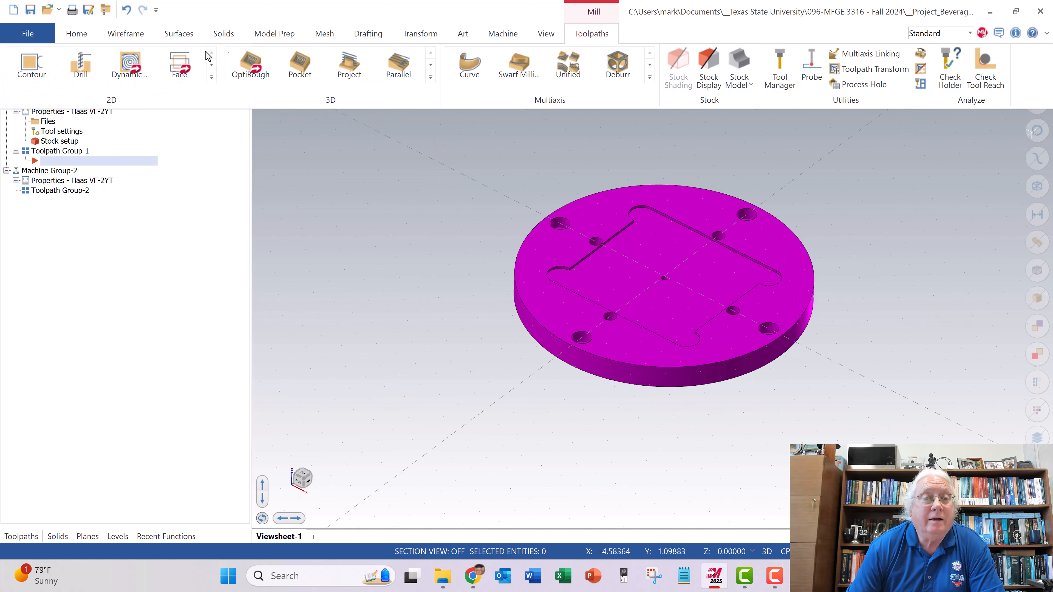
left_click(212, 77)
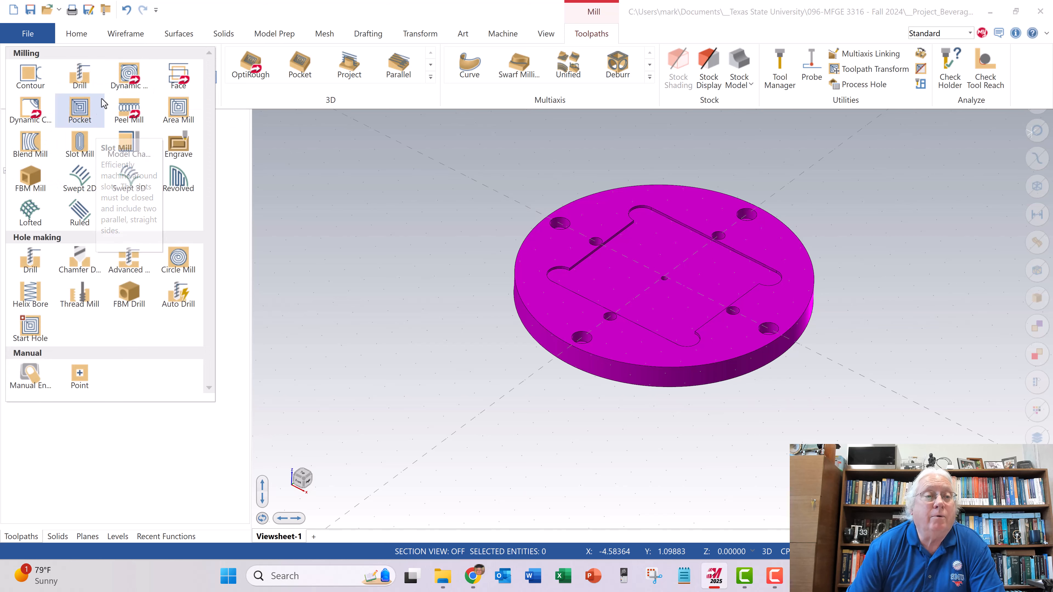
left_click(80, 109)
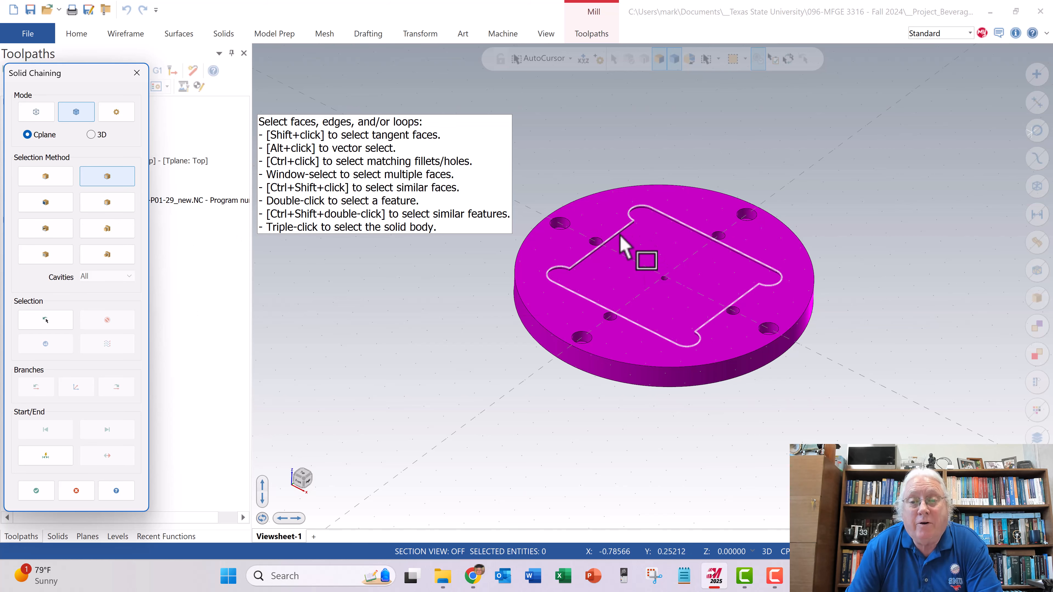
scroll(621, 248, "up", 2)
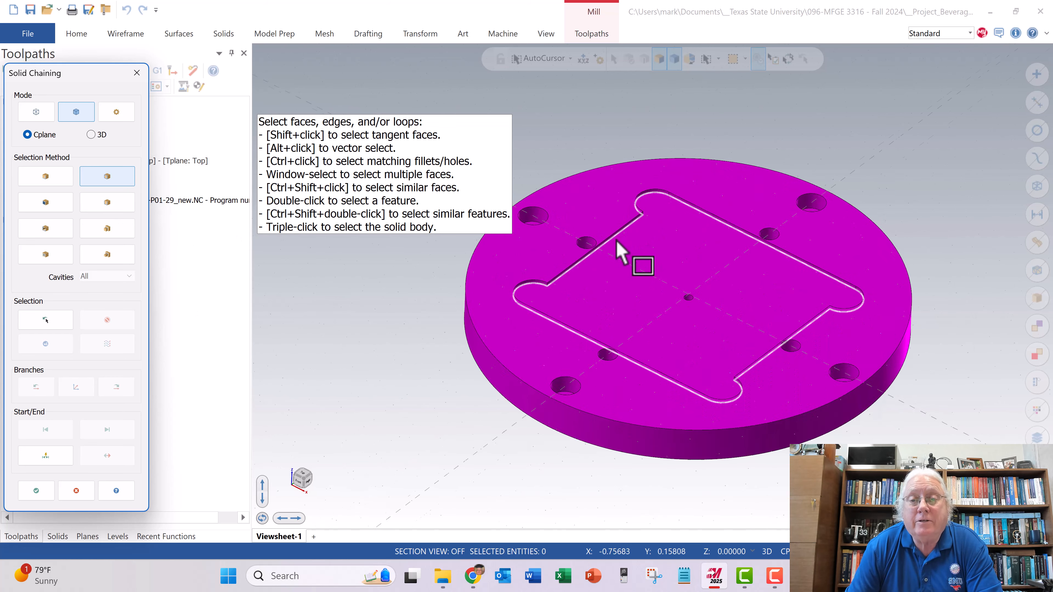
scroll(622, 248, "up", 2)
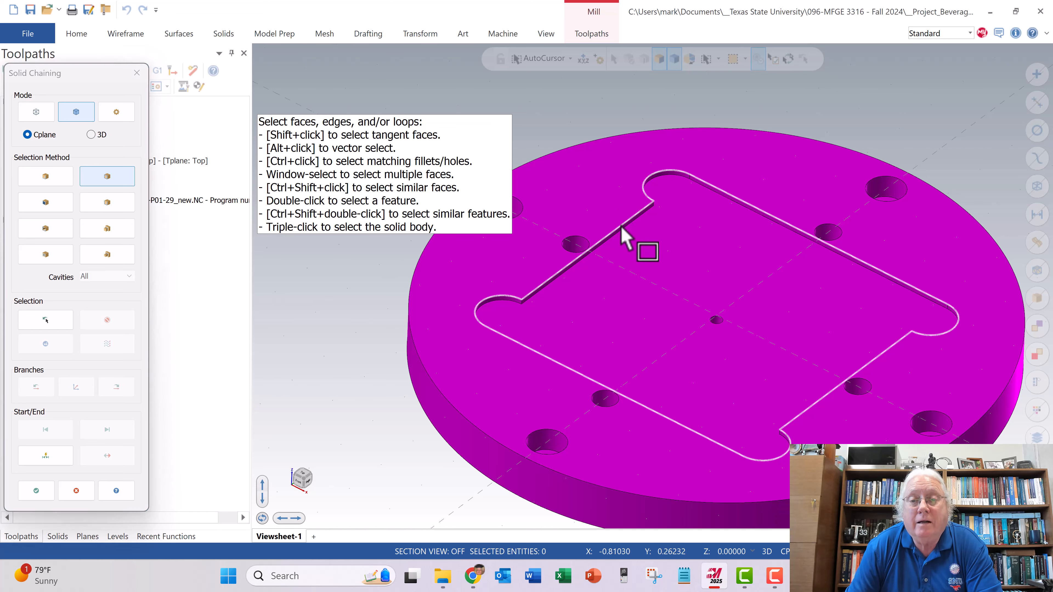
left_click(620, 233)
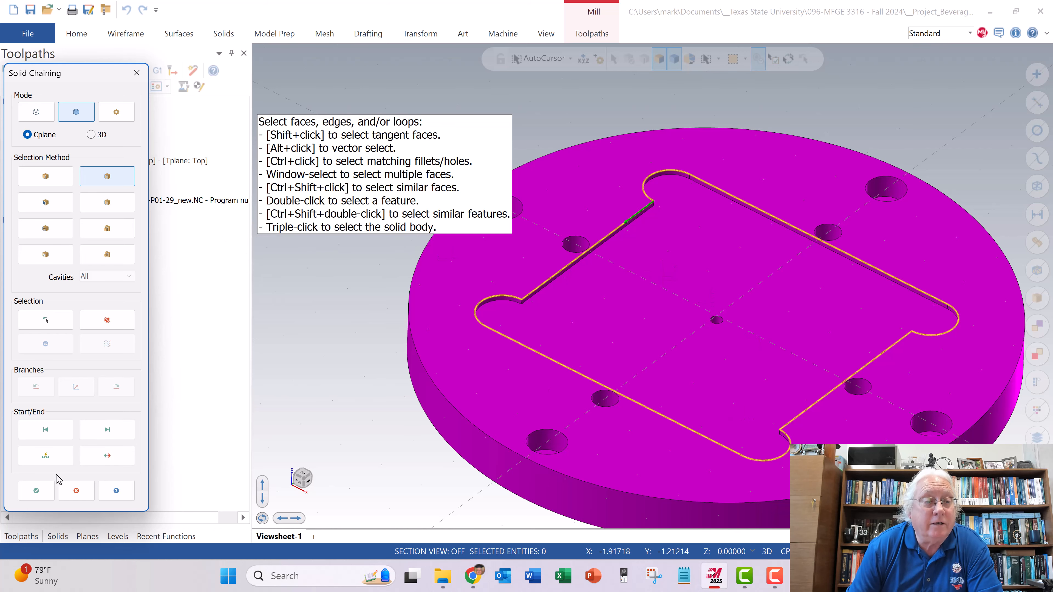
left_click(36, 491)
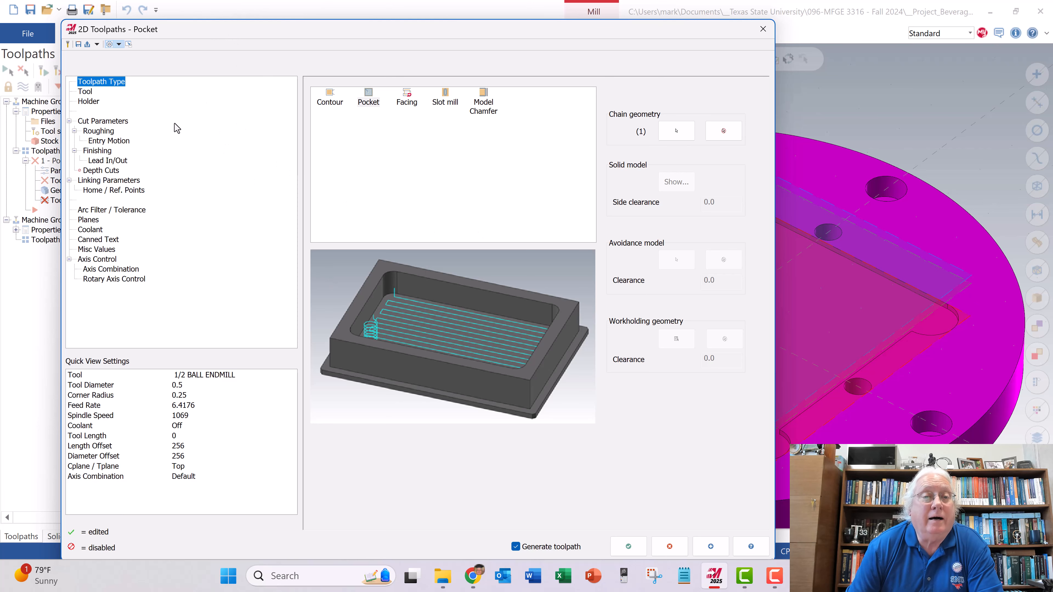
- Assign the 1/4 FLAT ENDMILL (tool 285) from the Mill_Inch tool library to the pocket toolpath
left_click(86, 92)
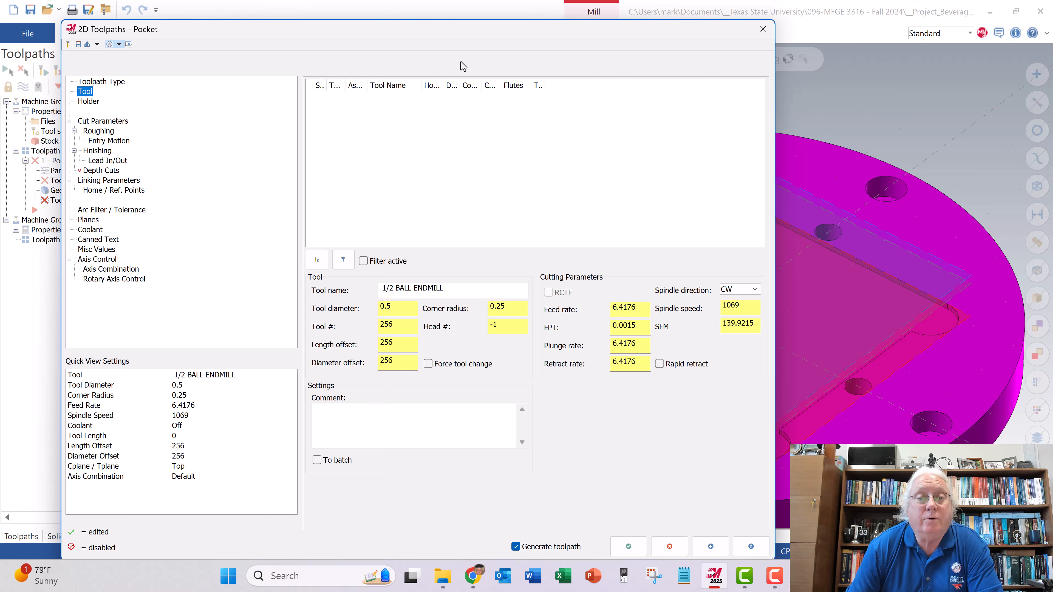
left_click_drag(474, 32, 259, 141)
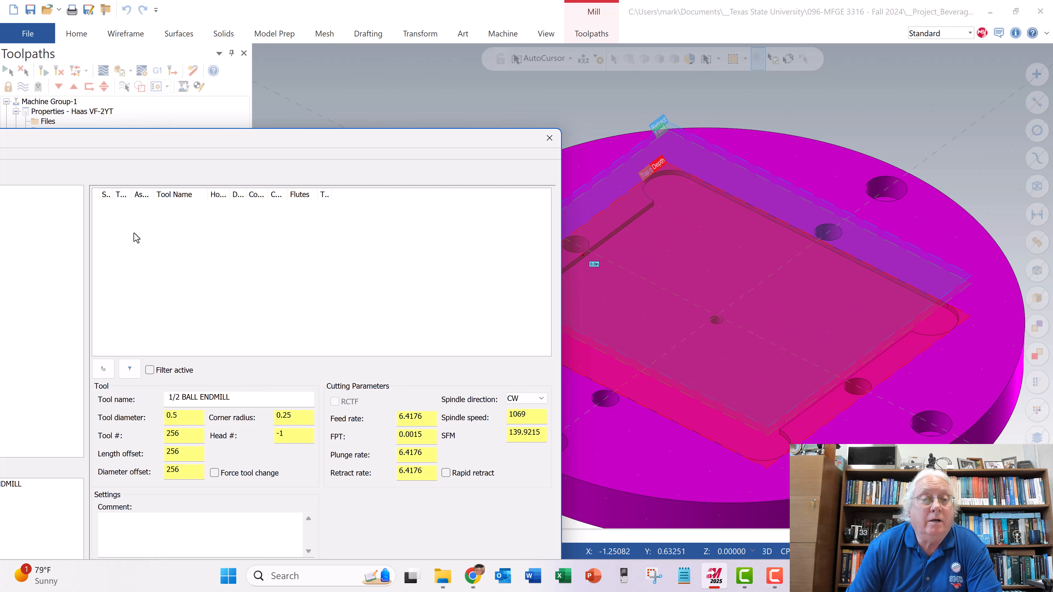
left_click(104, 370)
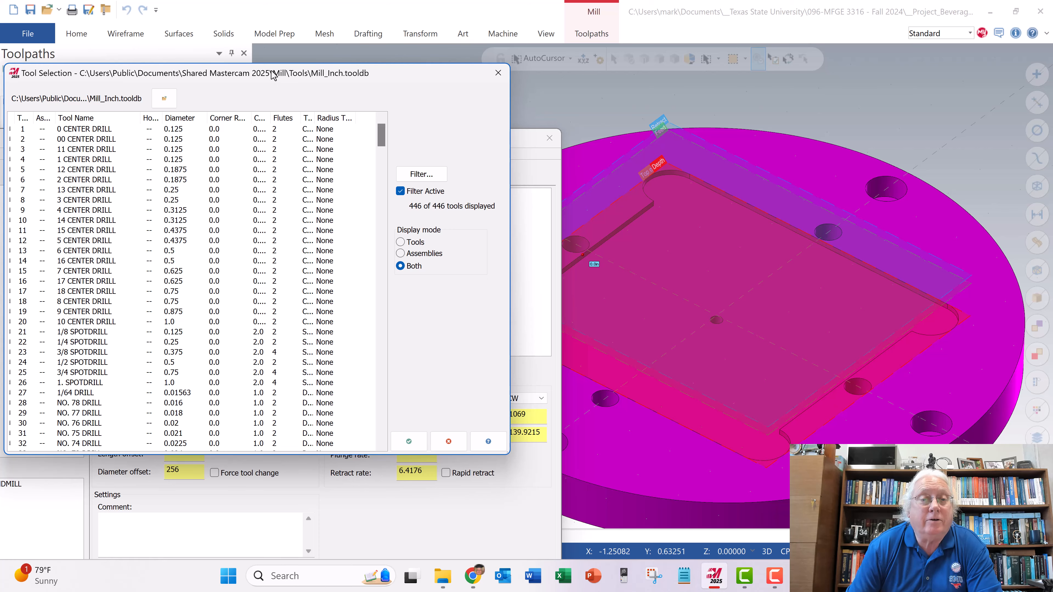
left_click_drag(272, 74, 328, 85)
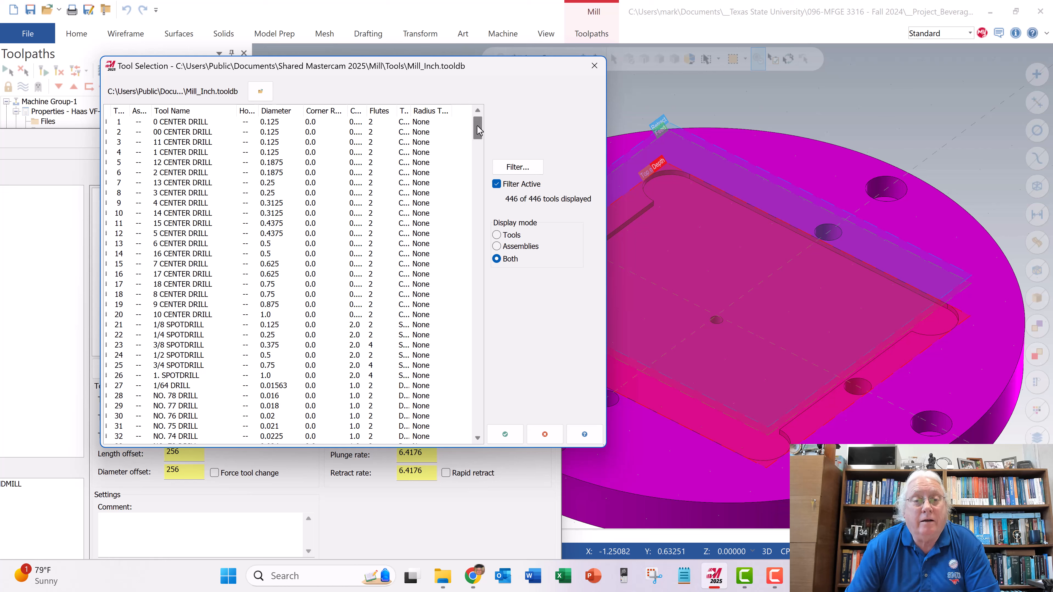
left_click_drag(478, 129, 499, 123)
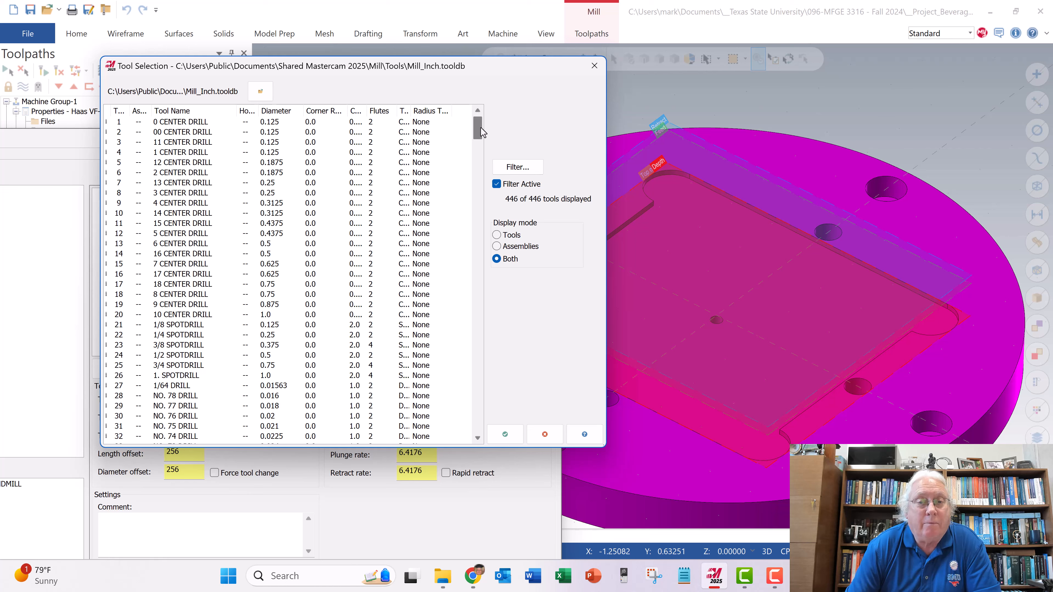
left_click_drag(480, 135, 480, 318)
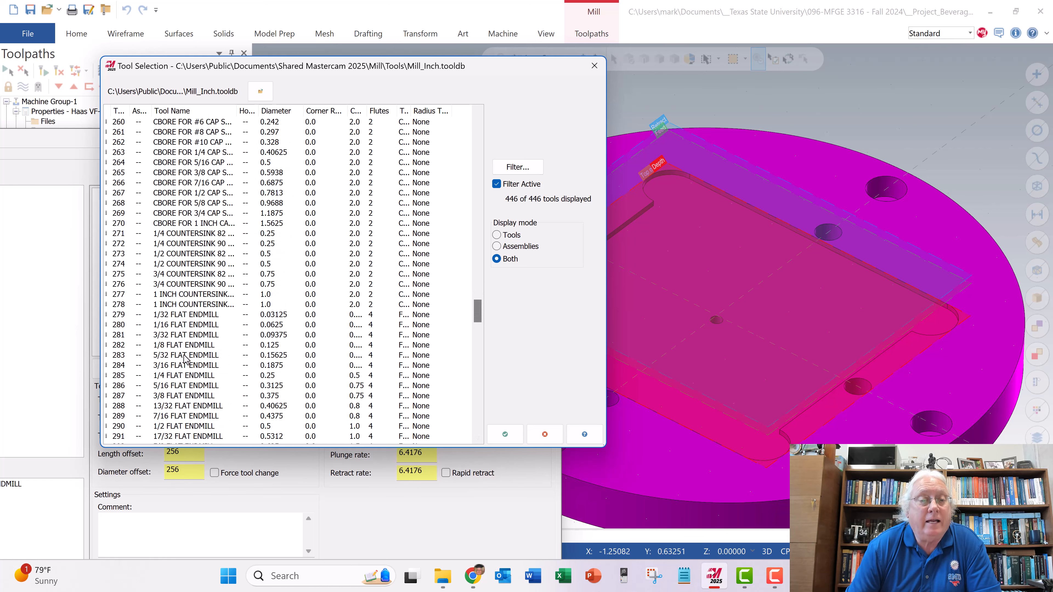
left_click(163, 376)
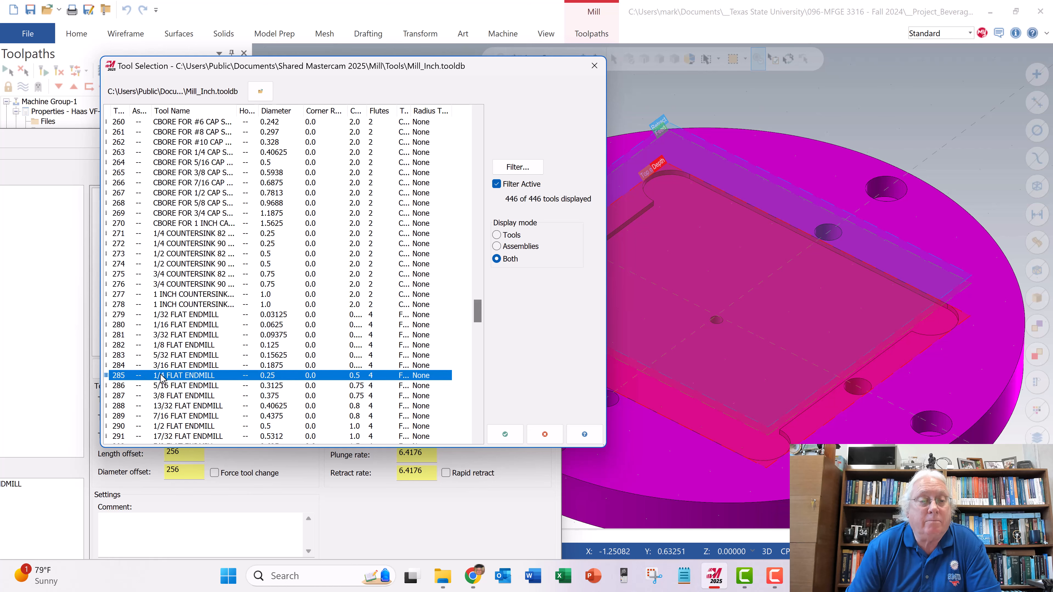
left_click(505, 434)
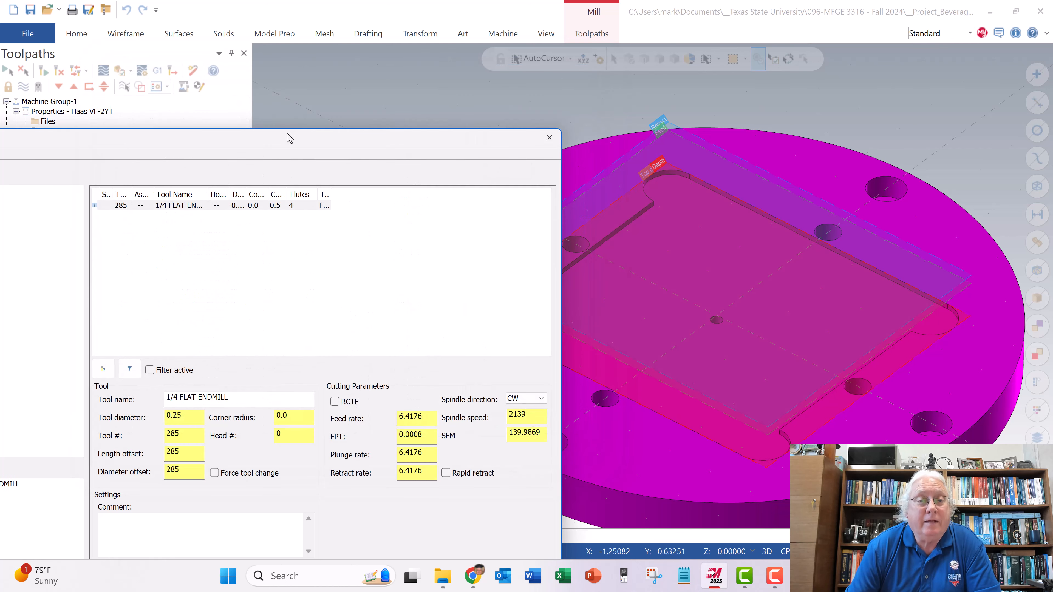
left_click_drag(288, 137, 478, 59)
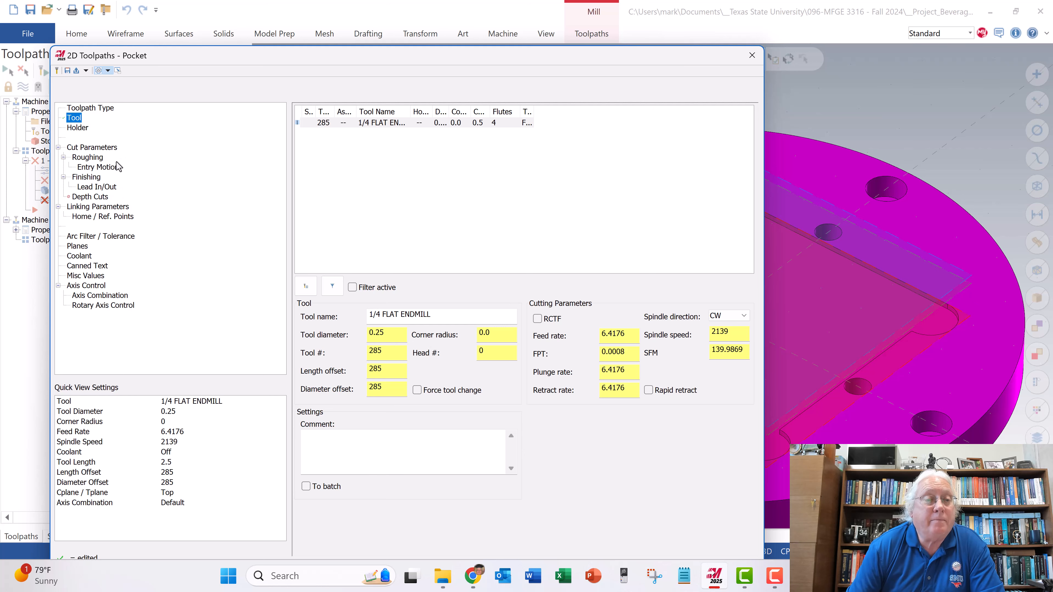
- Set the pocket's stock to leave on walls and on floors to 0
left_click(87, 148)
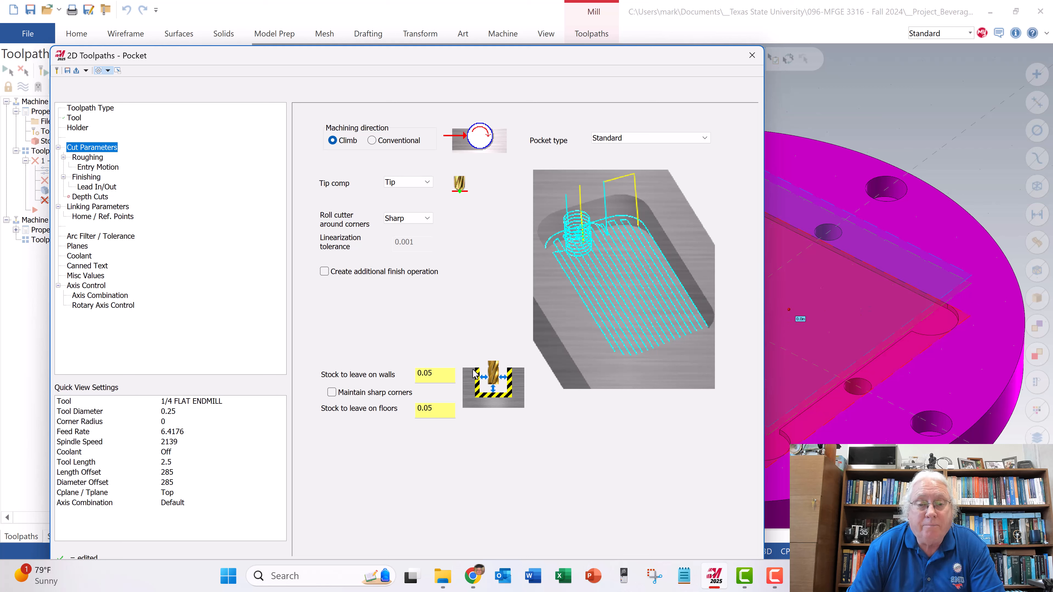
left_click_drag(434, 375, 416, 375)
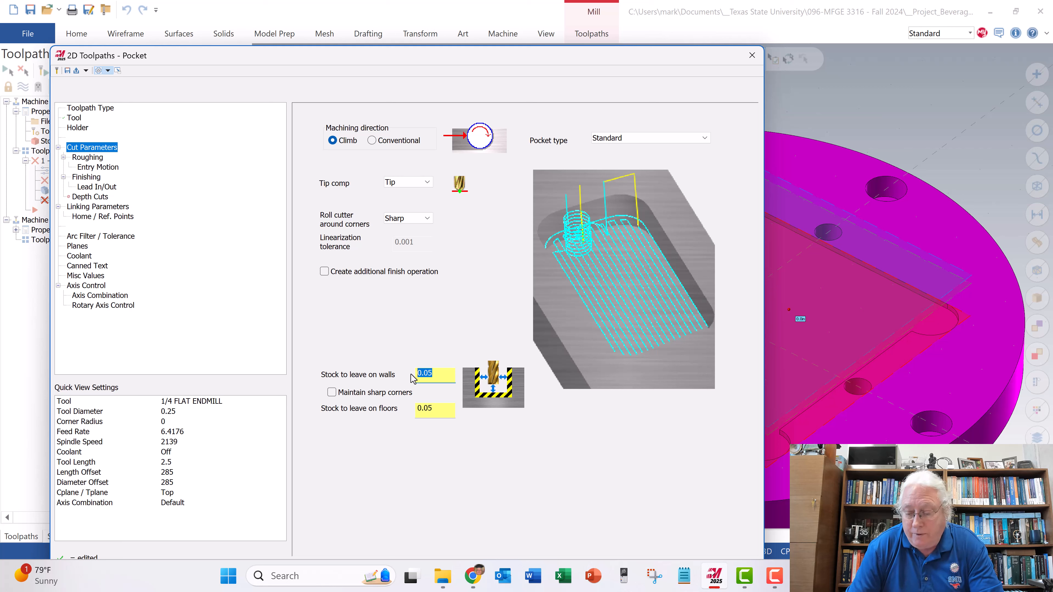
type("0")
left_click_drag(439, 410, 414, 410)
type("0")
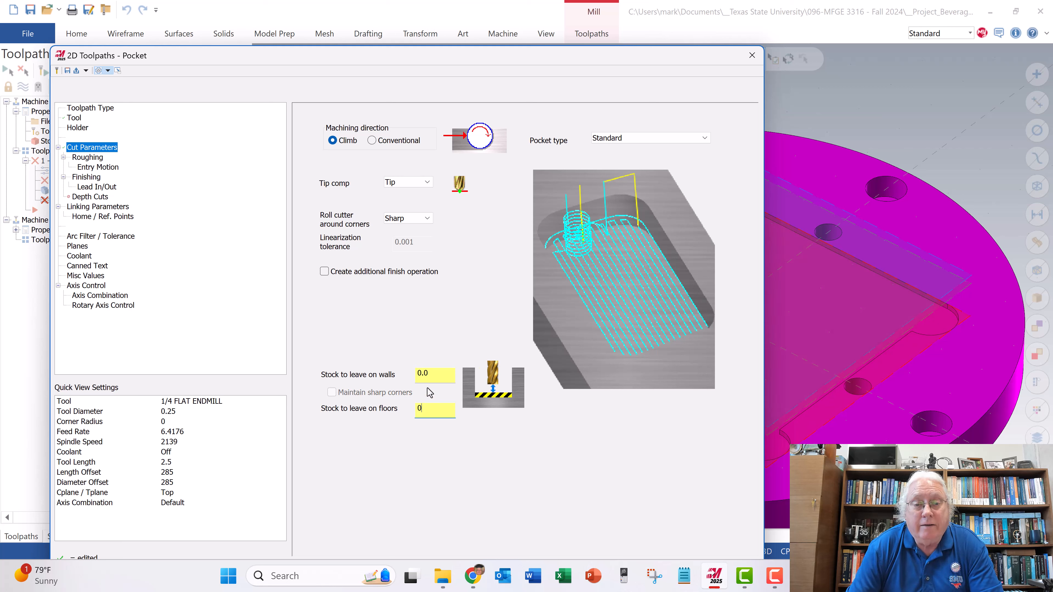
left_click(432, 372)
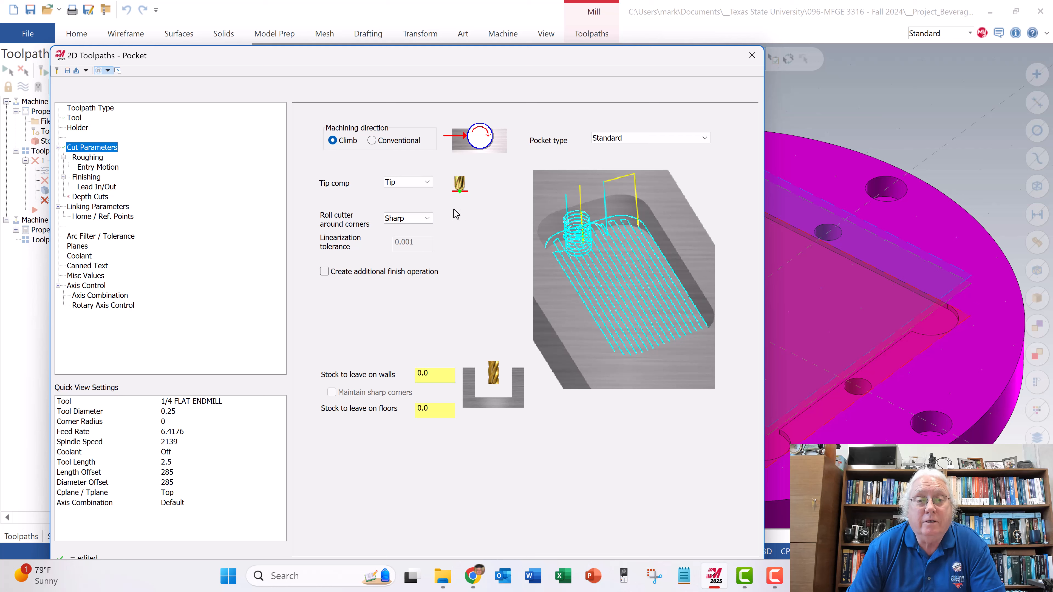
- Set the pocket's roughing cutting method to Zigzag, and review its entry motion, finishing and lead in/out settings
left_click(91, 158)
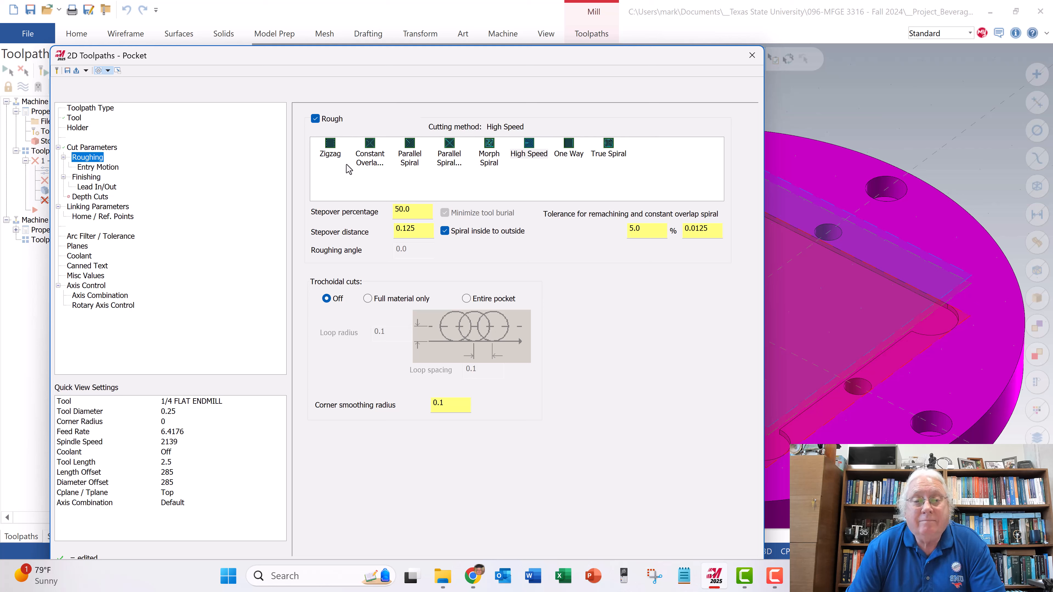
left_click(329, 150)
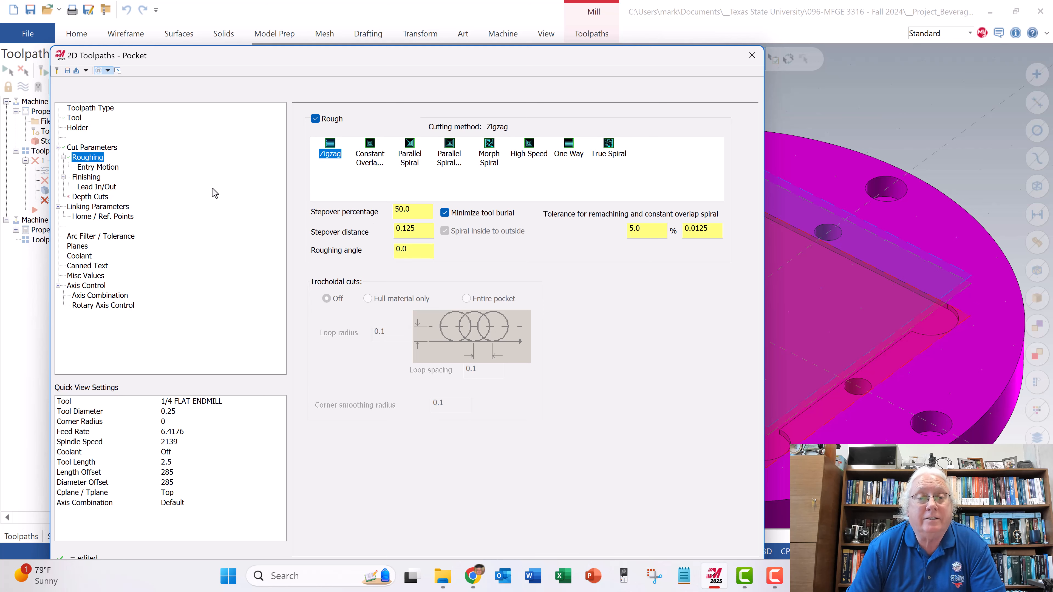
left_click(112, 169)
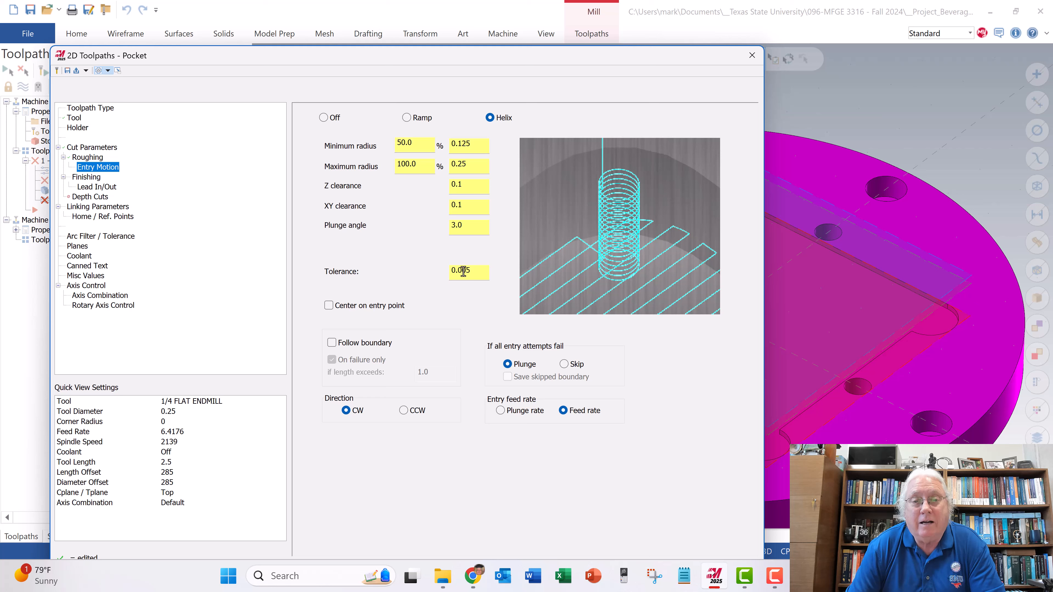
left_click(90, 179)
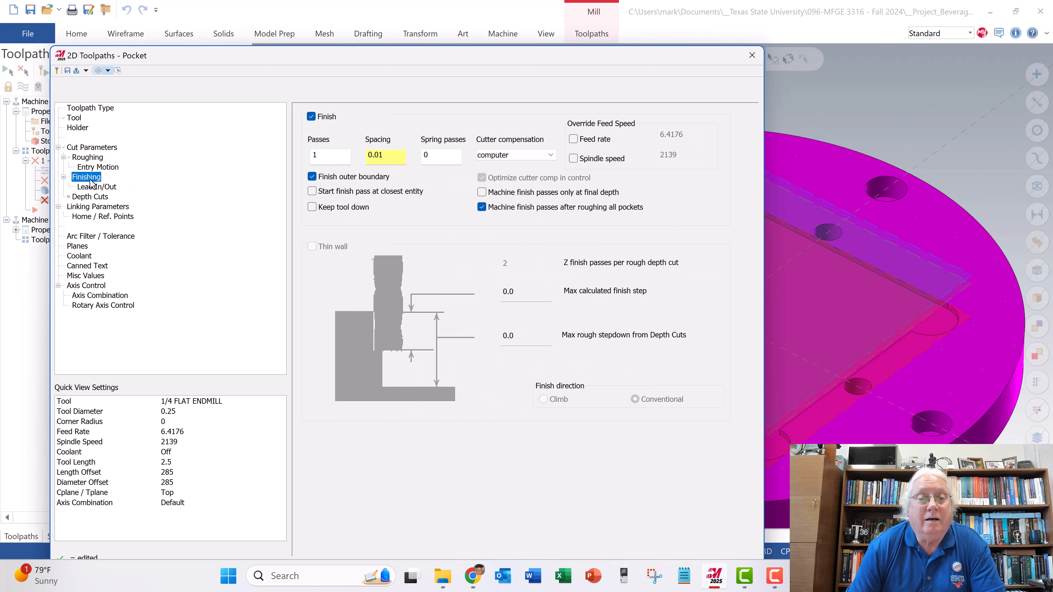
left_click(95, 187)
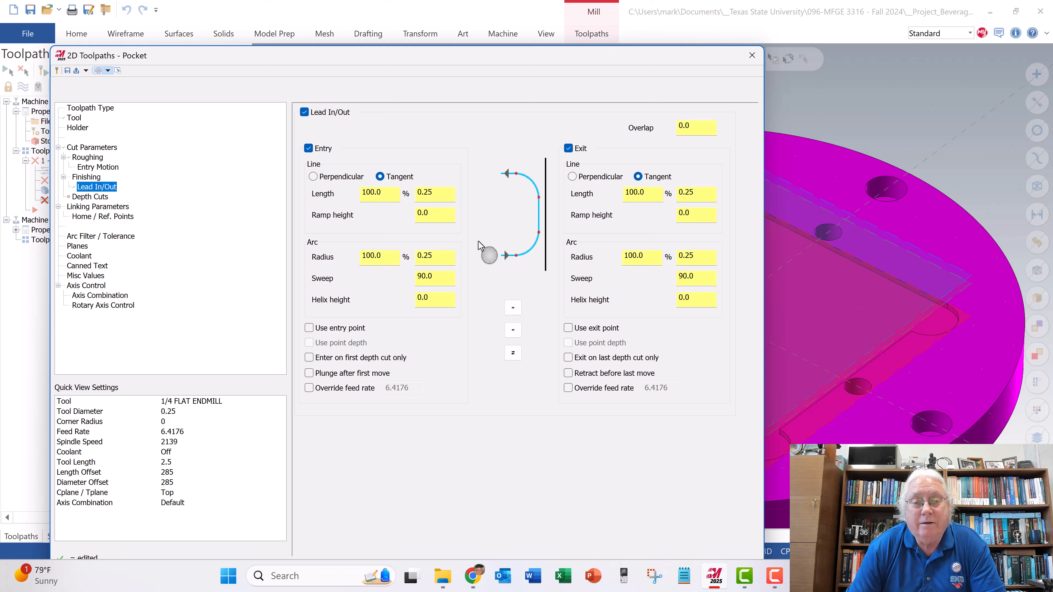
- Enable depth cuts for the pocket with a maximum rough step of 0.01 and 1 finish cut
left_click(99, 199)
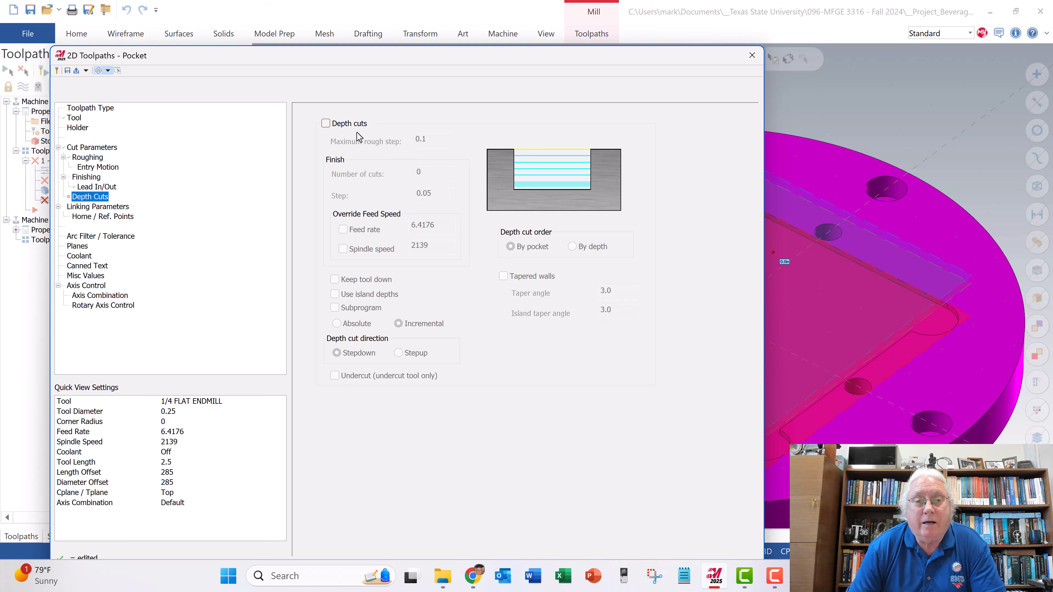
left_click(326, 124)
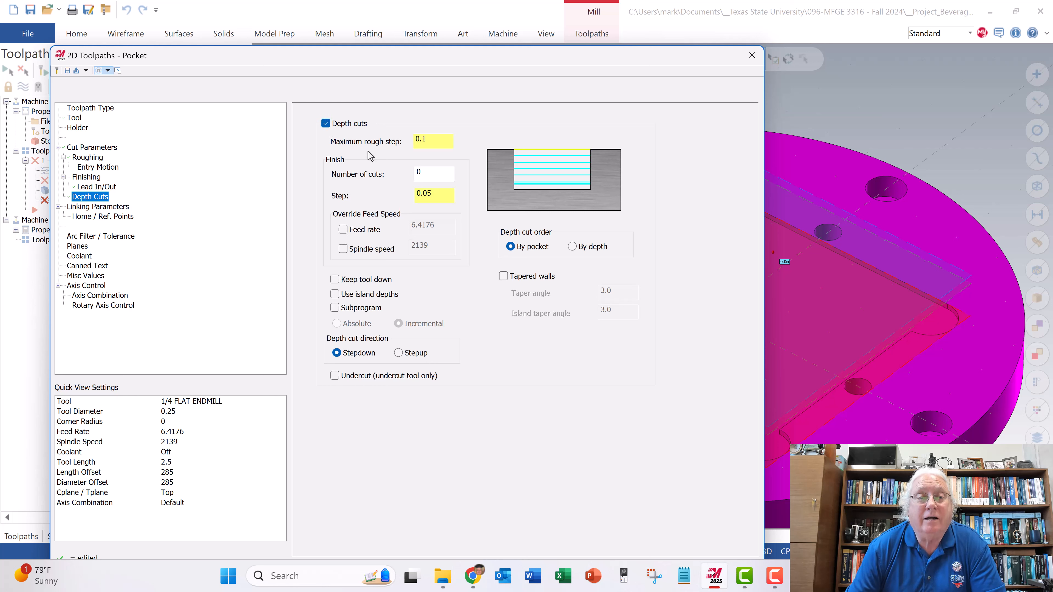
left_click(425, 141)
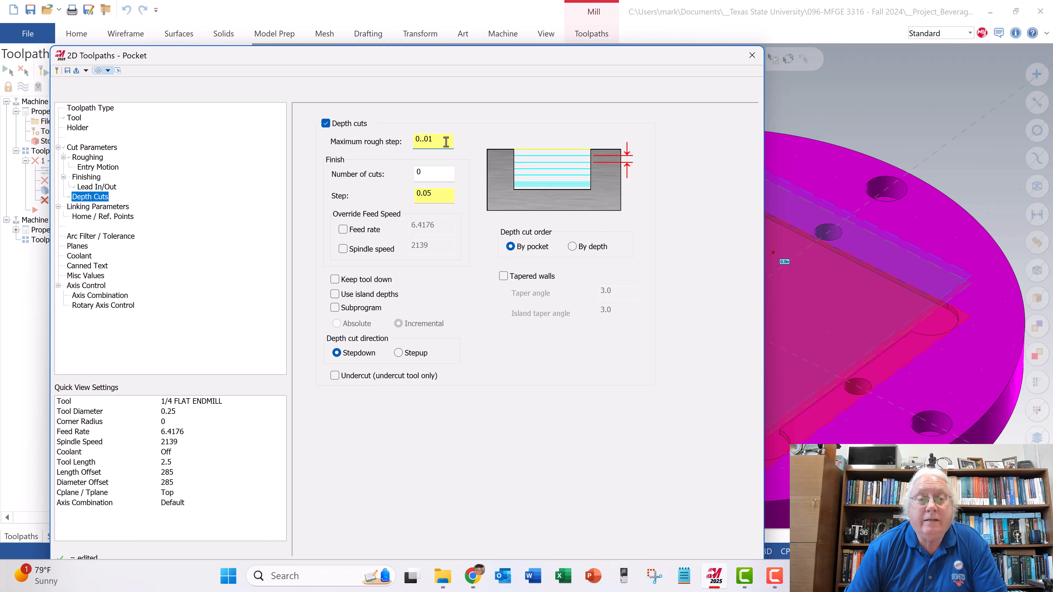
left_click(425, 173)
left_click(527, 321)
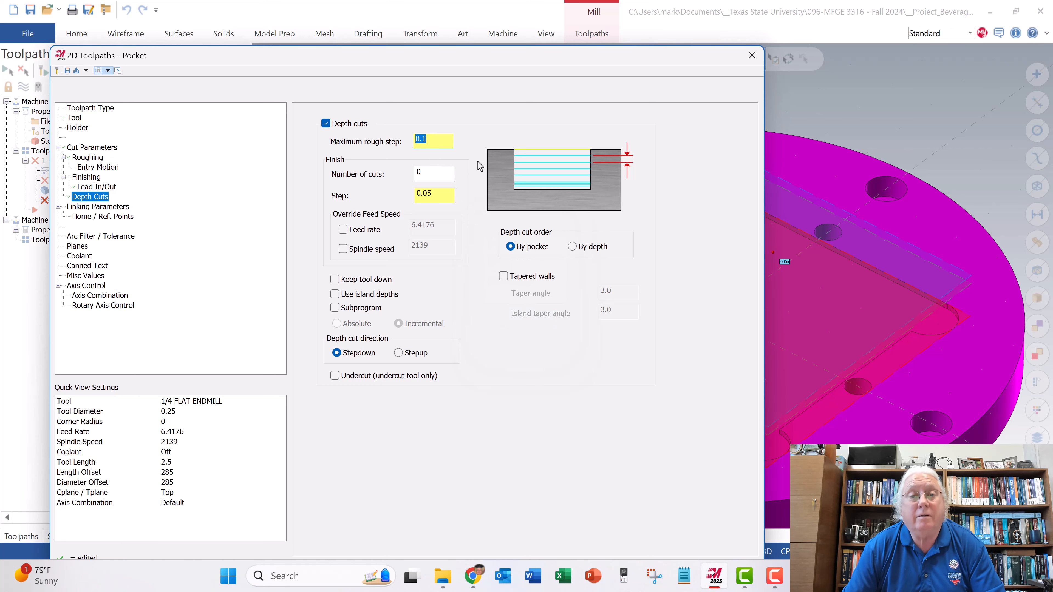
left_click(422, 141)
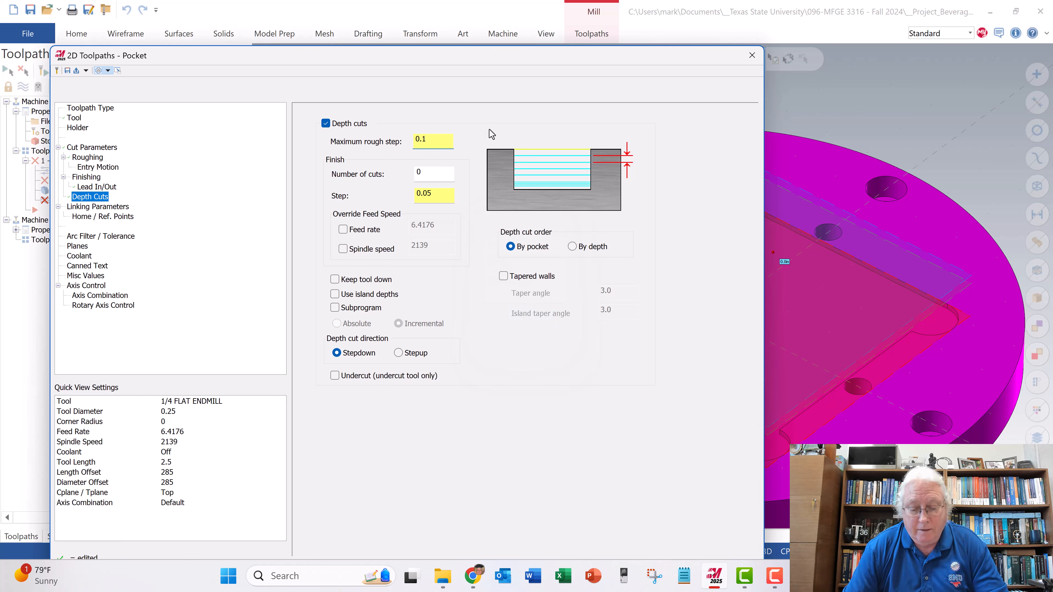
left_click(433, 177)
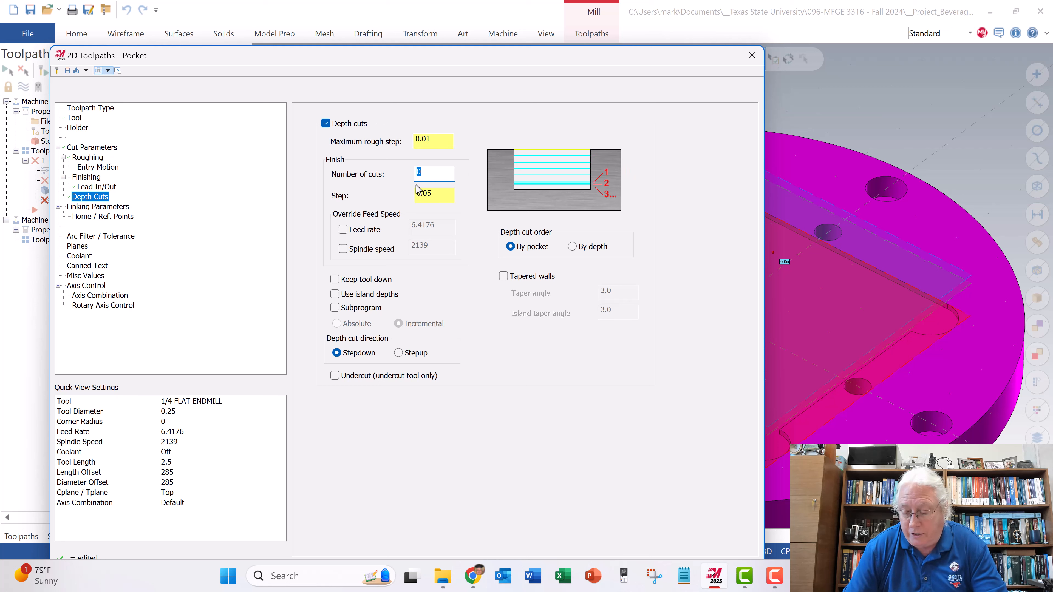
type("1")
left_click(444, 194)
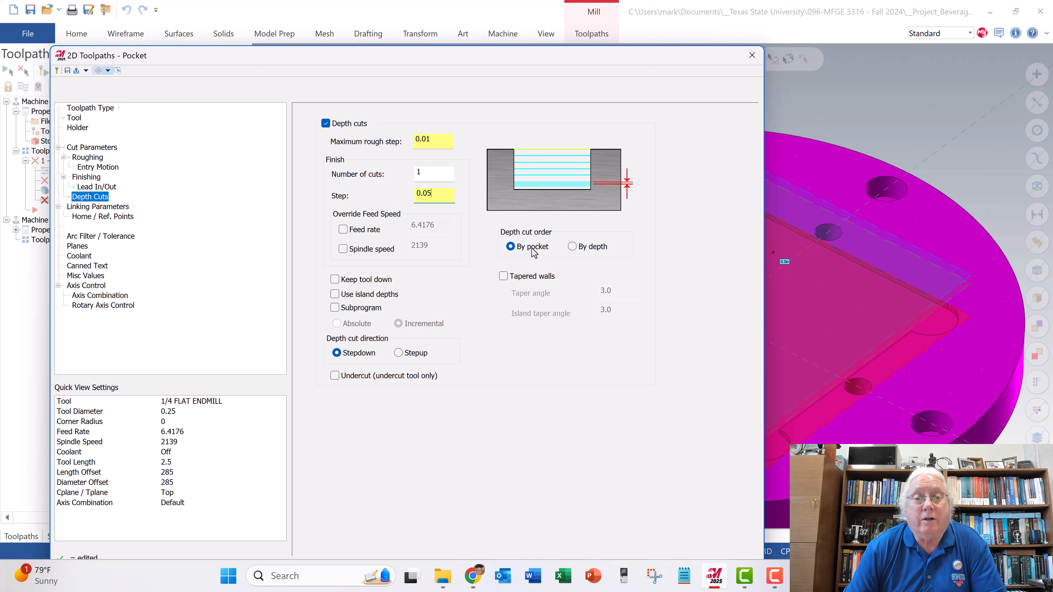
- Switch the pocket's retract, feed plane and depth linking parameters to Absolute
left_click(117, 206)
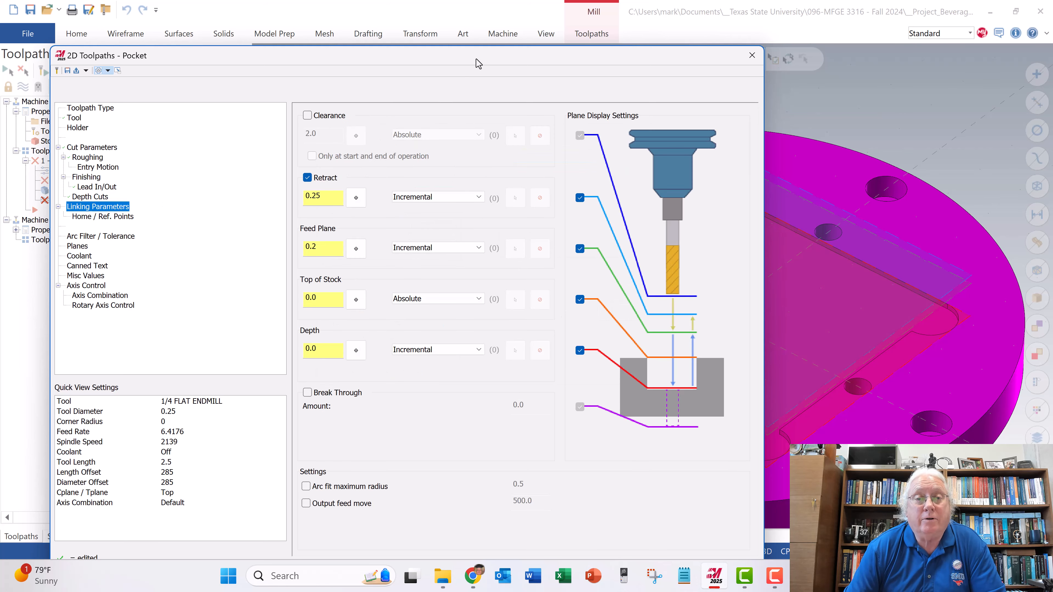
left_click_drag(480, 60, 375, 60)
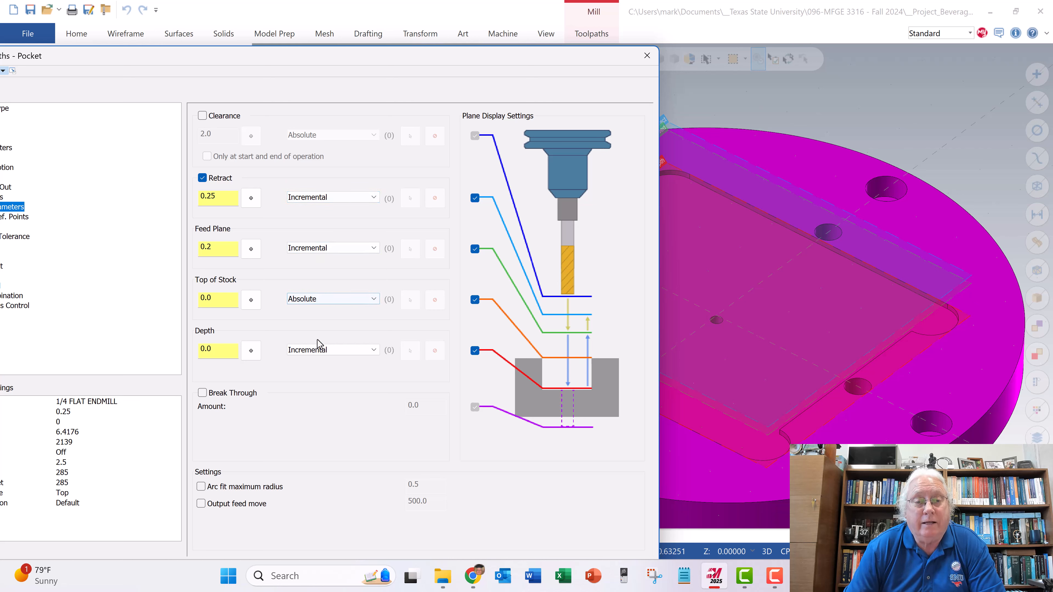
left_click(331, 199)
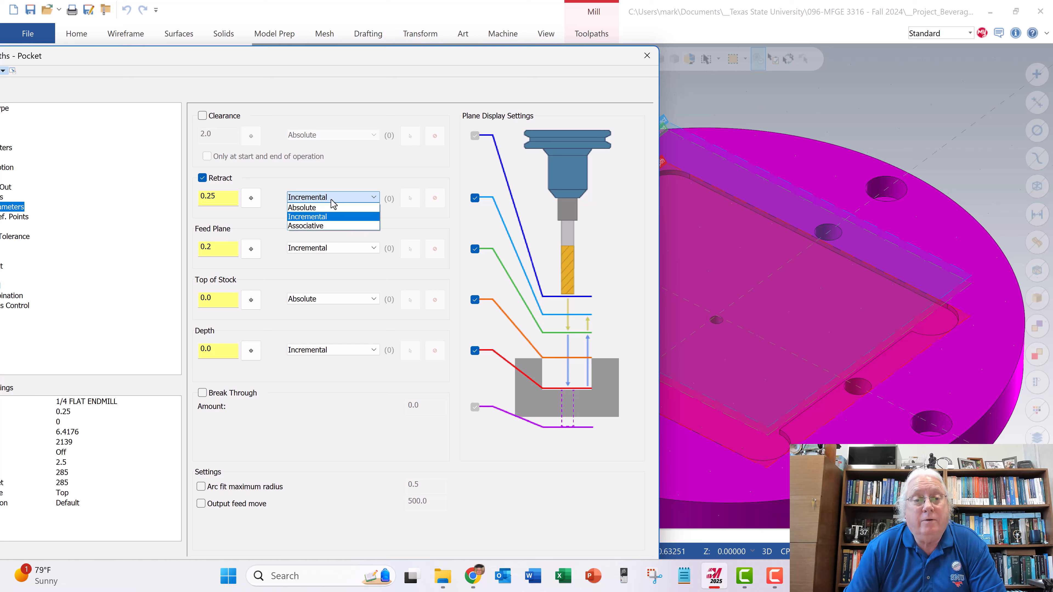
left_click(329, 207)
left_click(336, 249)
left_click(327, 258)
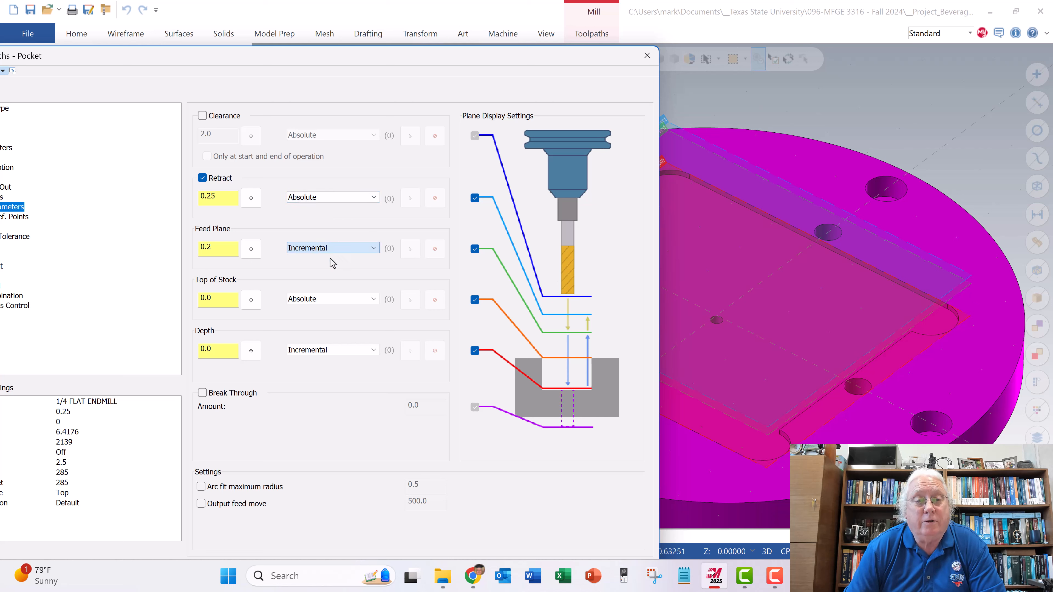
left_click(321, 350)
left_click(317, 361)
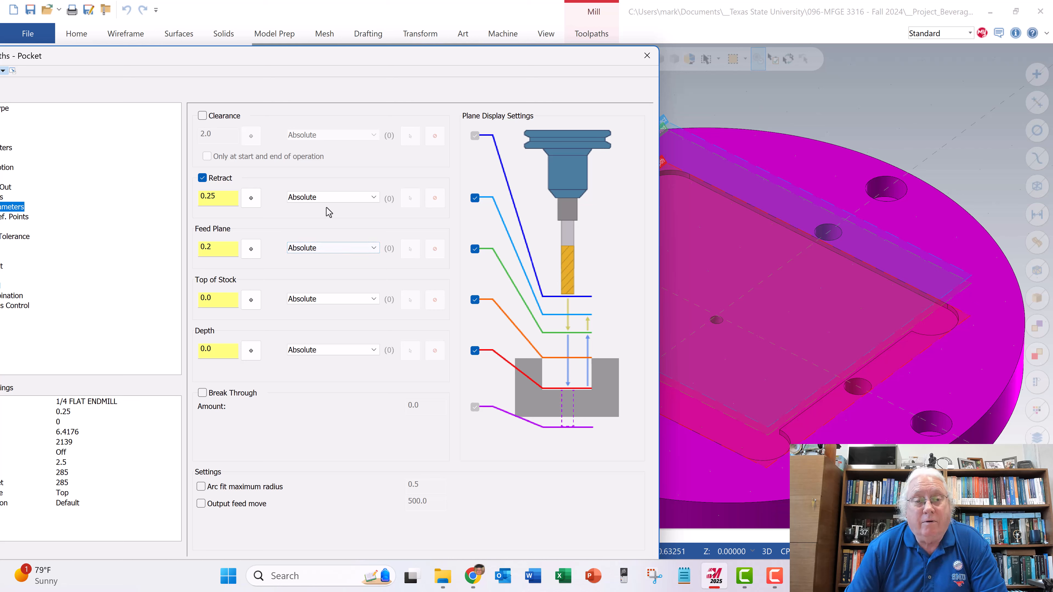
left_click(327, 198)
left_click(327, 199)
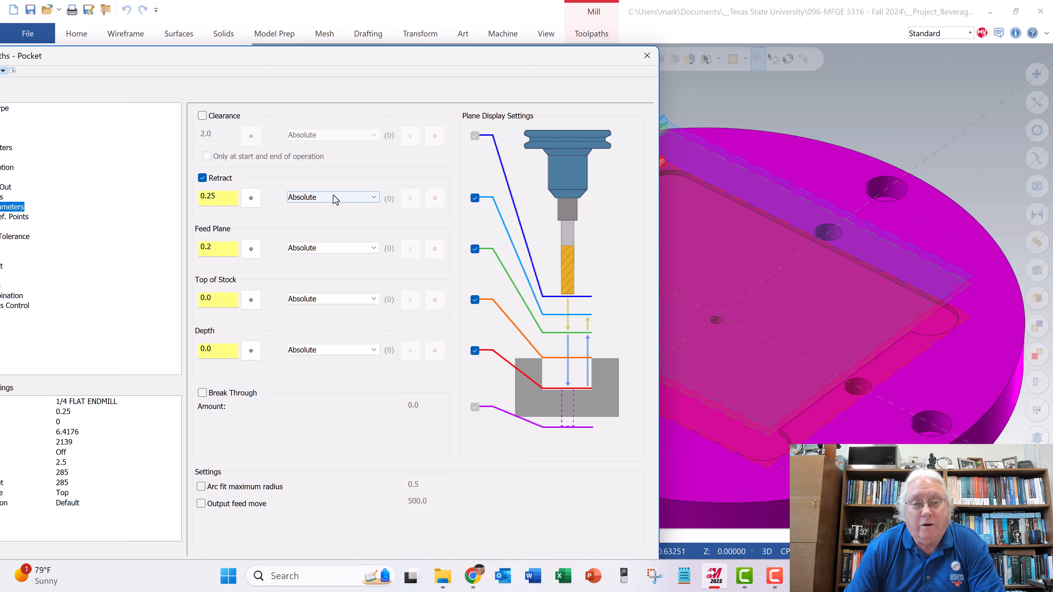
left_click(343, 201)
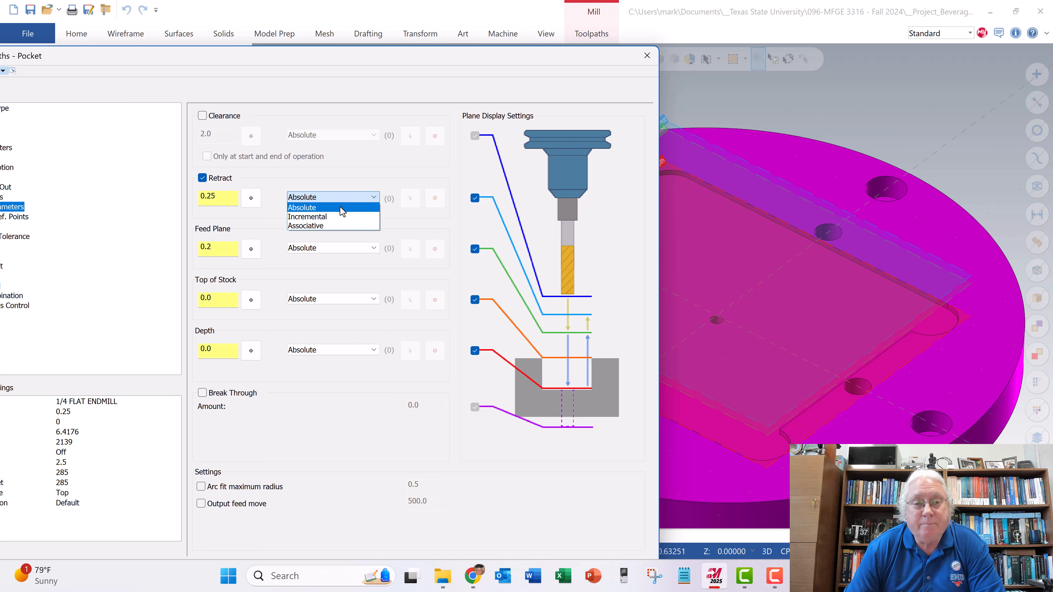
left_click(331, 171)
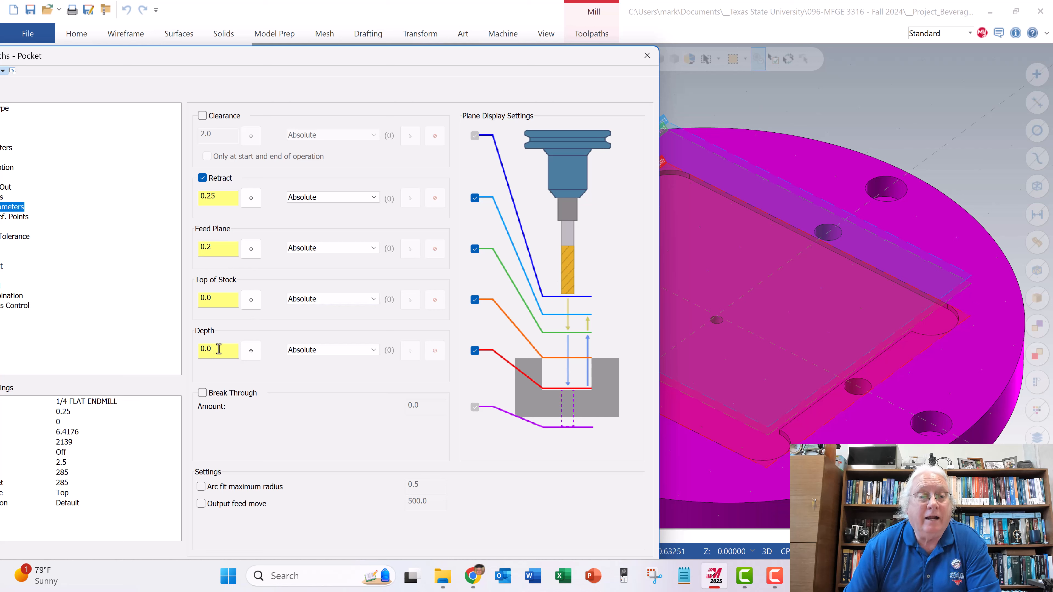
- Set the pocket's depth to -.028 in the linking parameters
left_click_drag(219, 349, 192, 350)
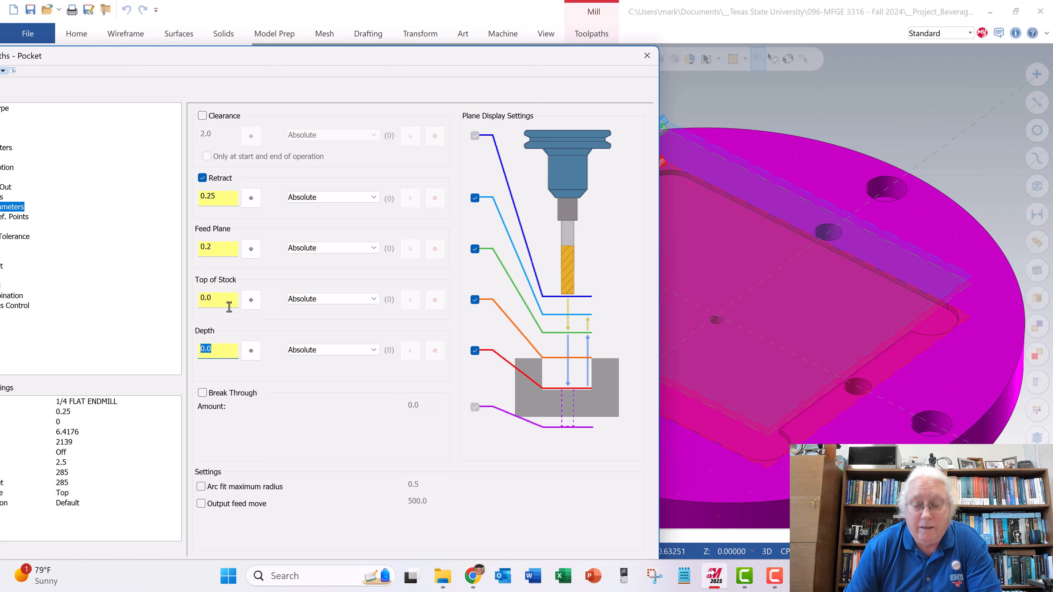
type(".028")
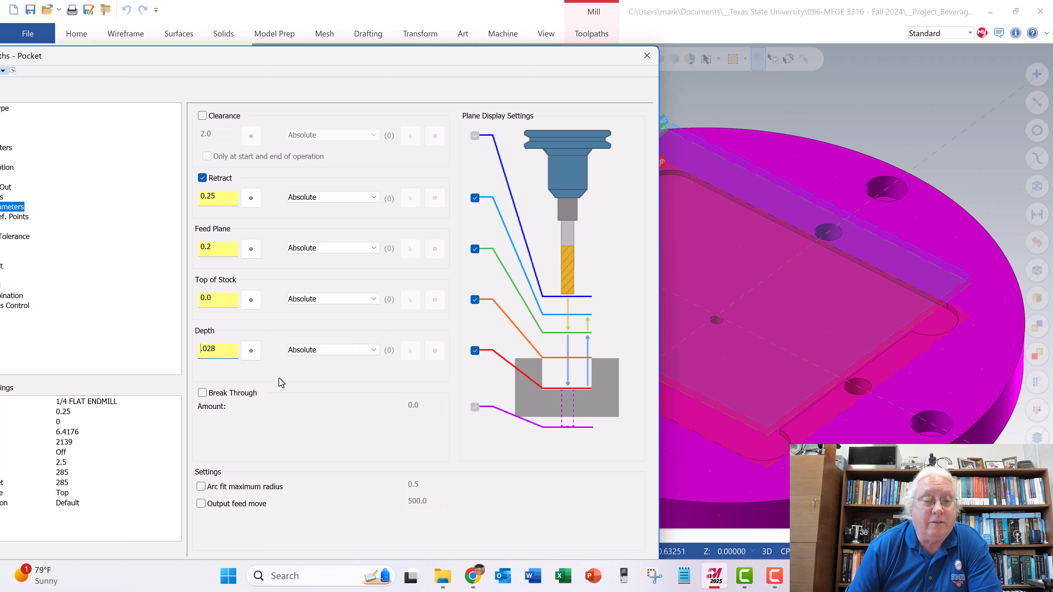
type("-")
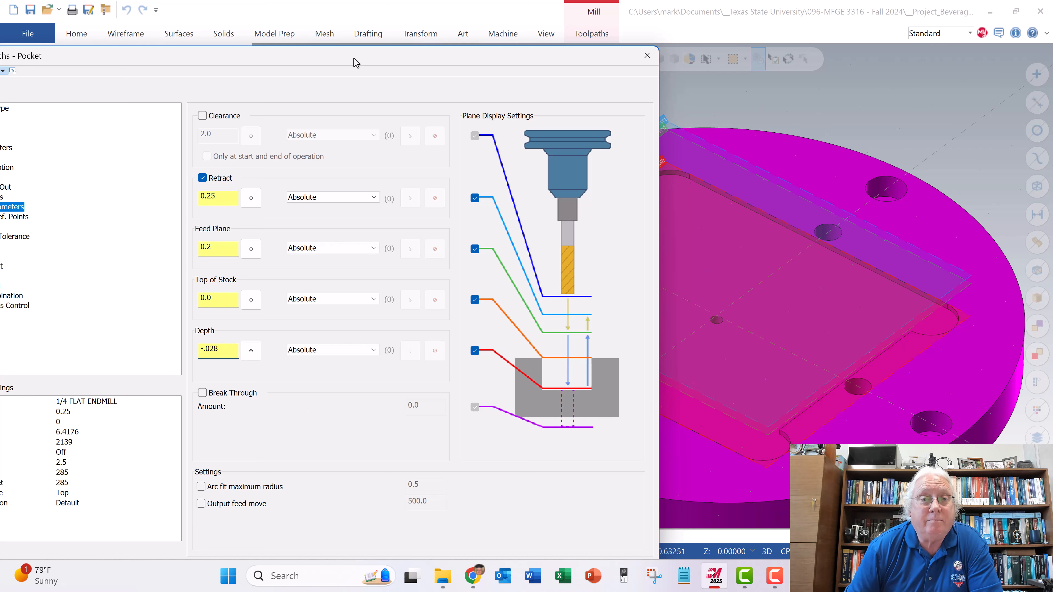
- Turn flood coolant on for the pocket and accept the parameters to generate the toolpath
left_click_drag(356, 63, 509, 56)
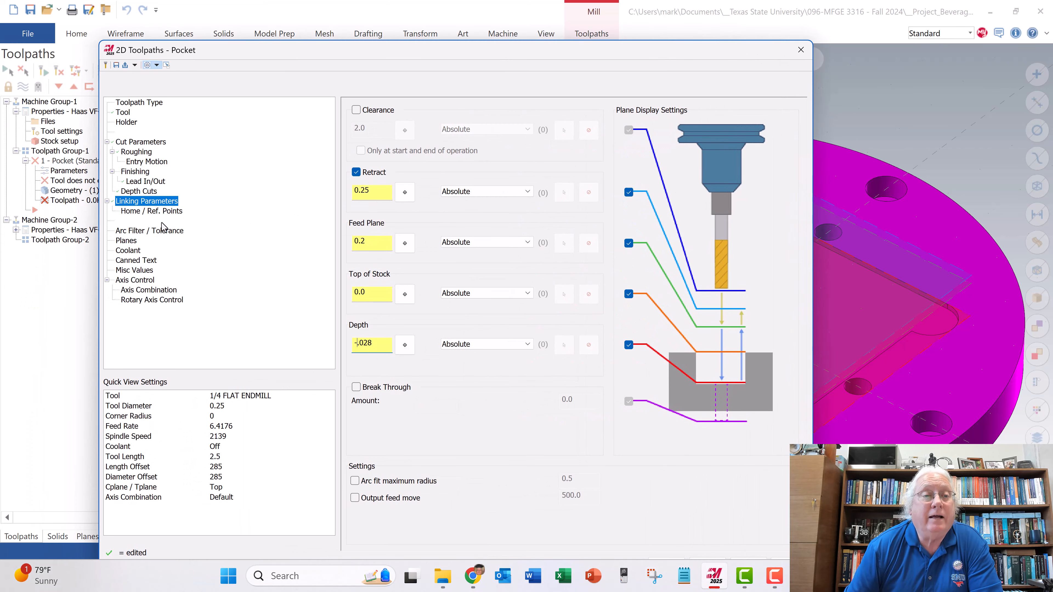
left_click(128, 249)
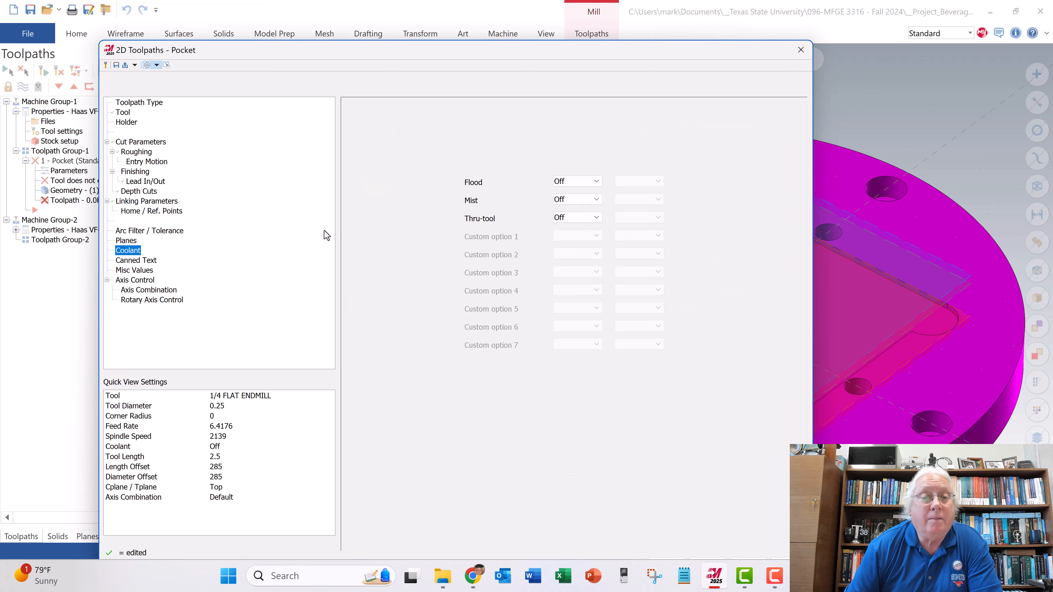
left_click(597, 182)
left_click(588, 192)
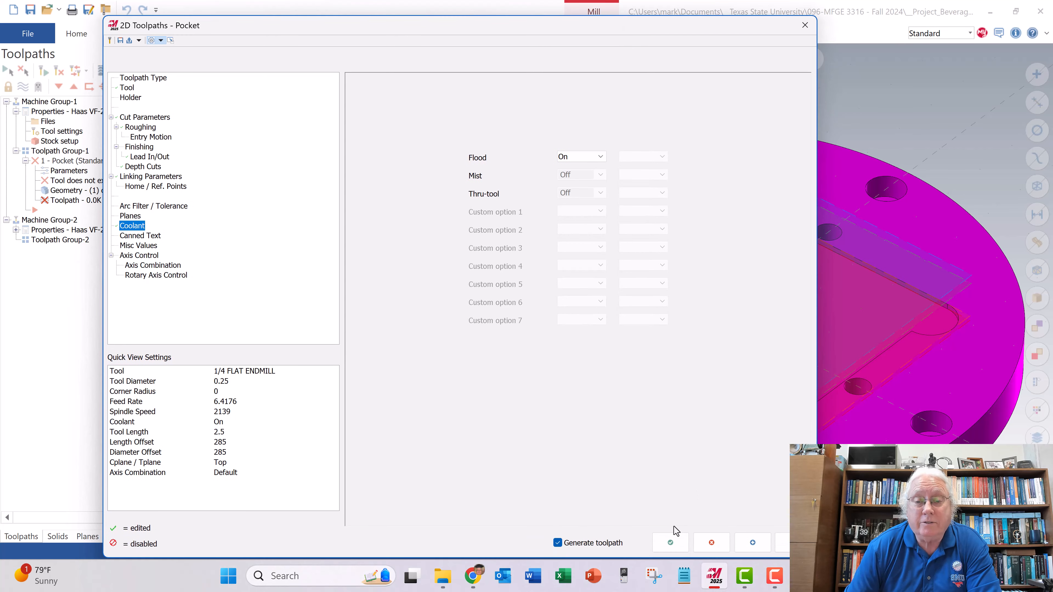
left_click(671, 538)
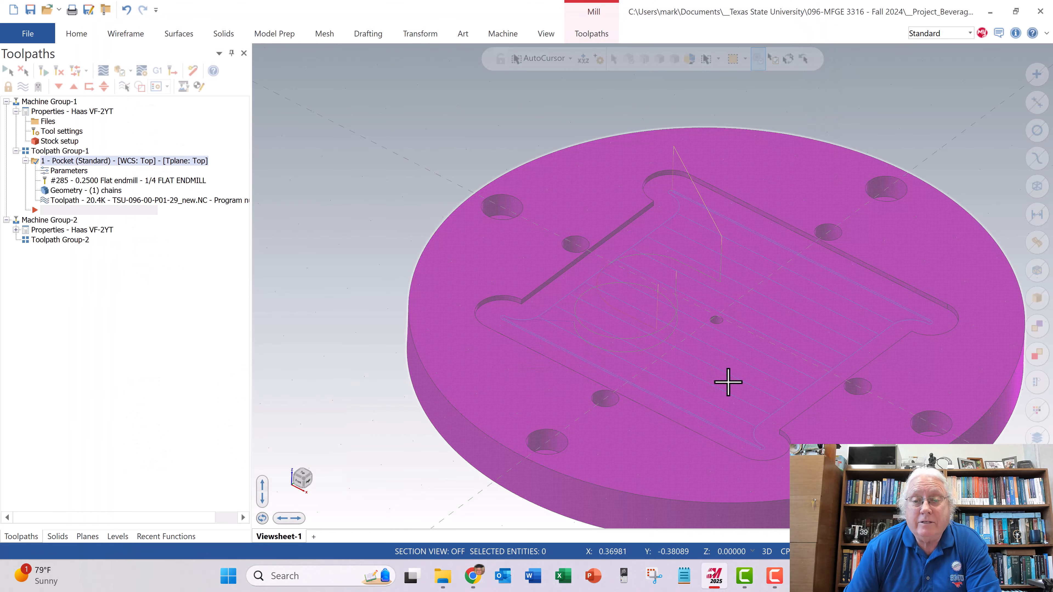
- Inspect the generated pocket toolpath on the plate, and save the part file
scroll(742, 364, "down", 2)
middle_click_drag(748, 345, 752, 373)
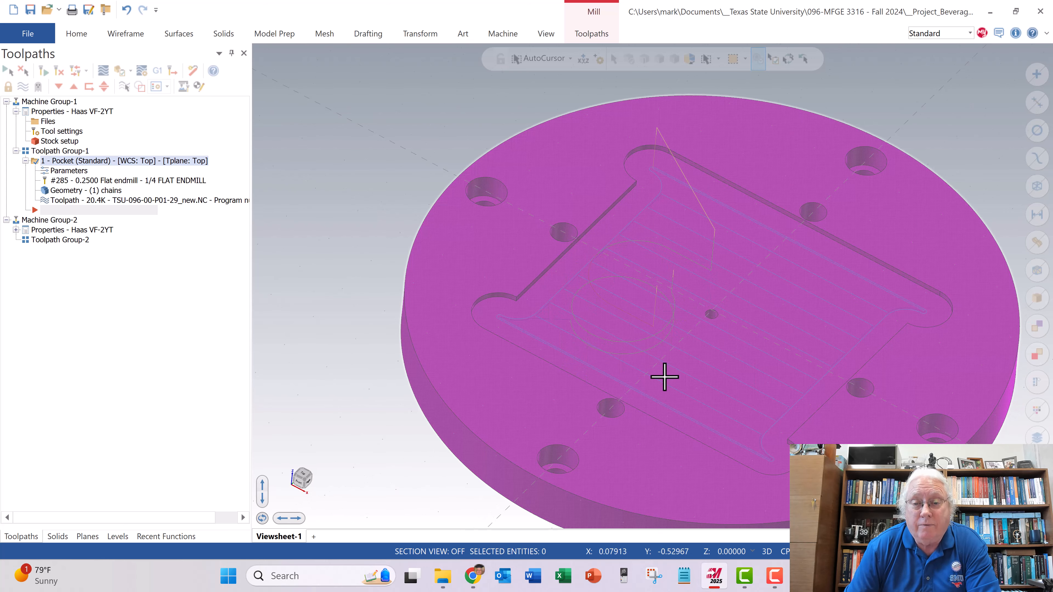
middle_click_drag(664, 376, 662, 353)
scroll(663, 358, "up", 2)
scroll(778, 355, "down", 4)
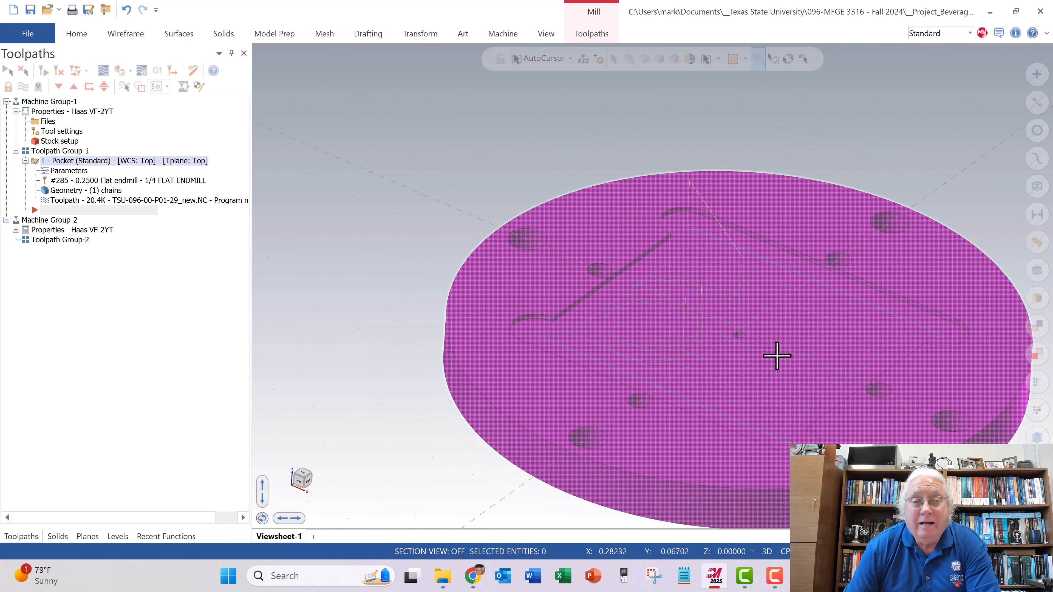
scroll(834, 395, "down", 3)
scroll(953, 470, "up", 3)
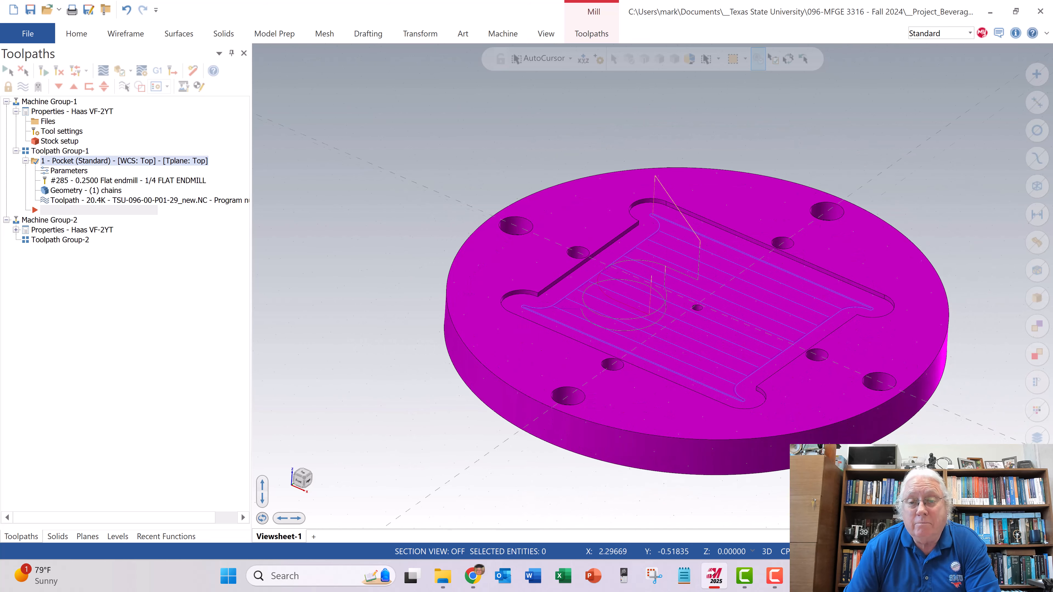
left_click(29, 35)
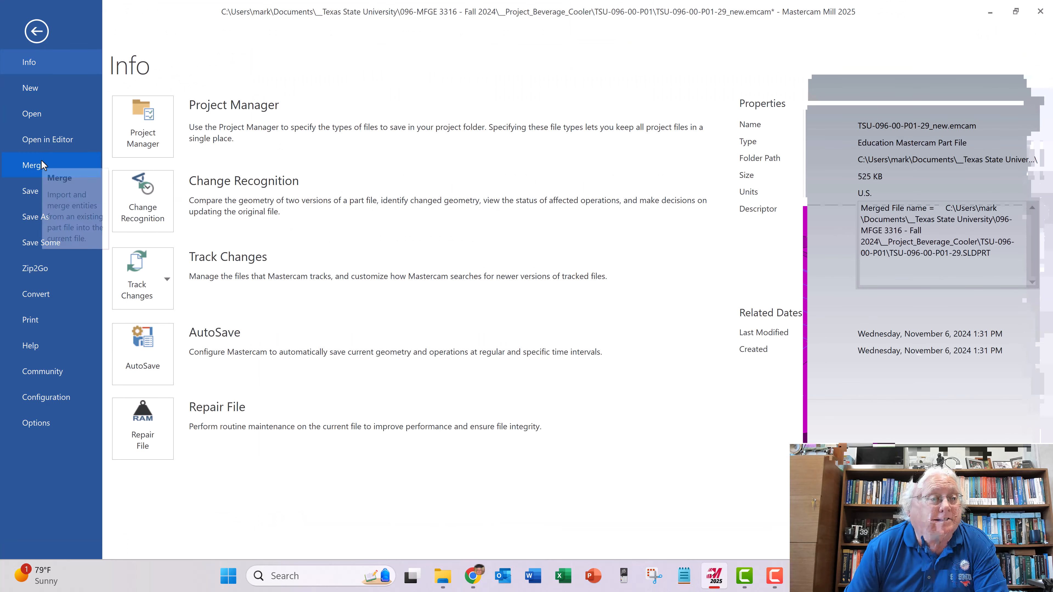
left_click(38, 192)
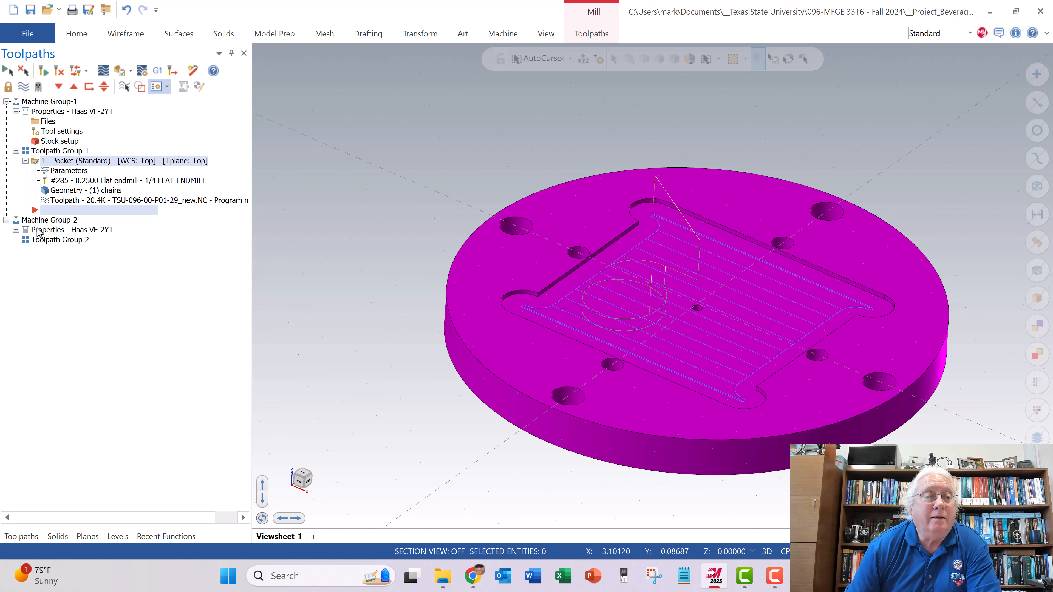
- Open the pocket operation for verification in Mastercam Simulator, maximized with the whole plate in view
left_click(121, 74)
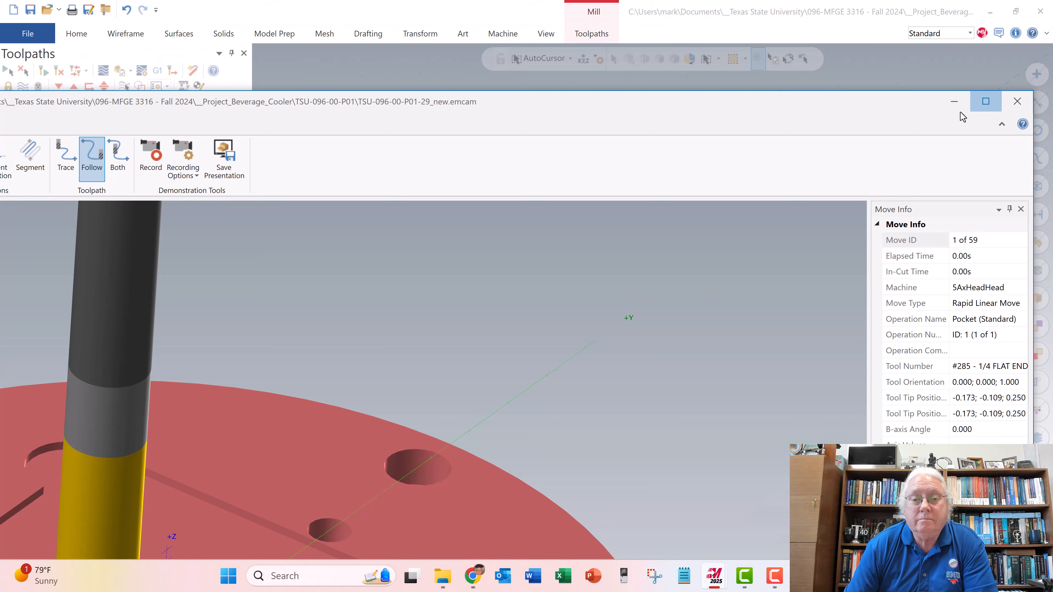
left_click(985, 101)
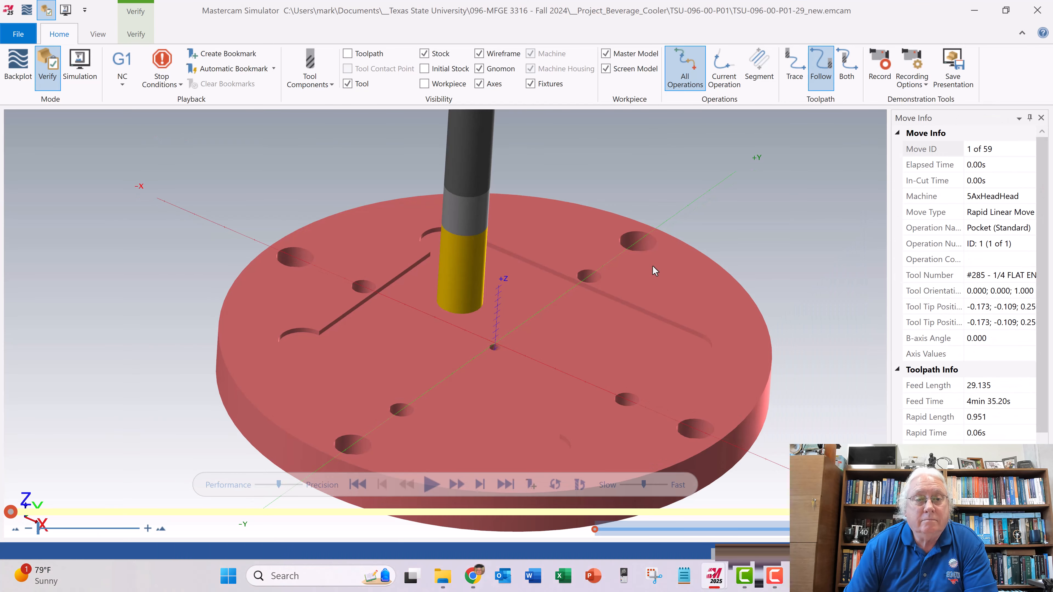
scroll(534, 316, "down", 3)
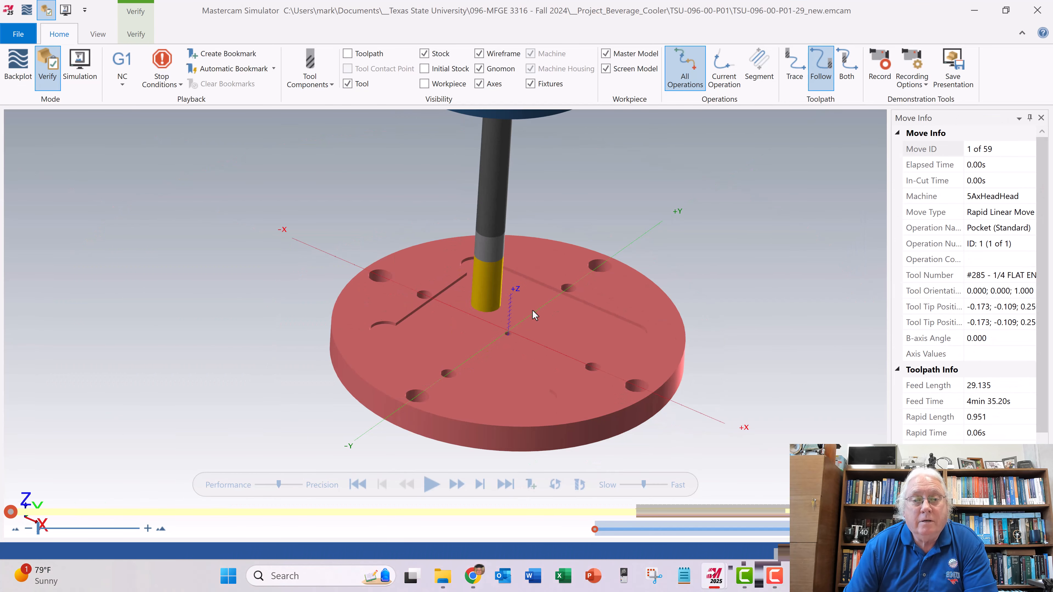
middle_click_drag(530, 286, 530, 286)
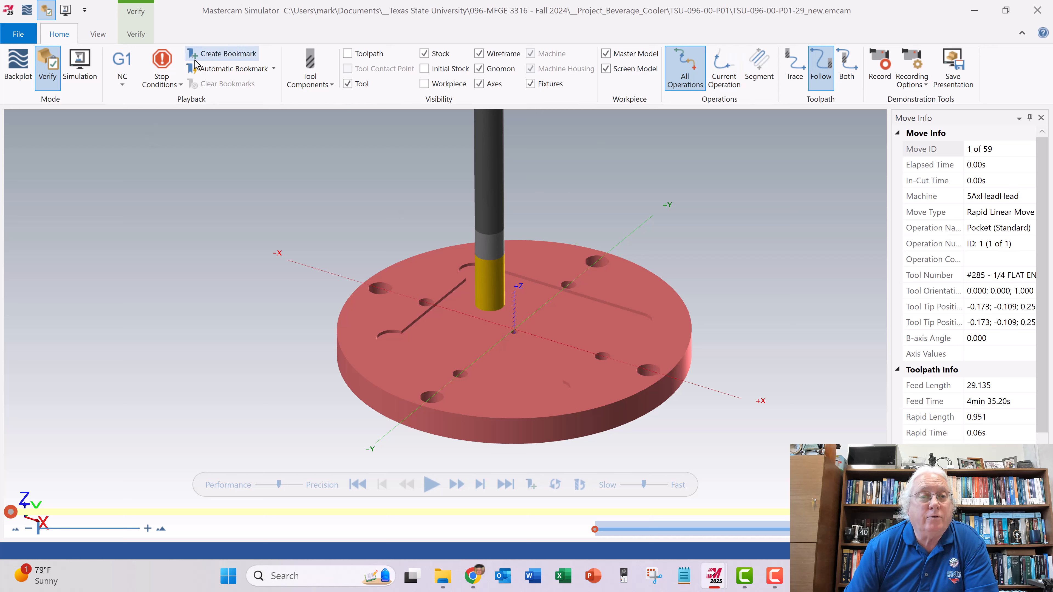
- Set the simulation's stop conditions to Operation Change and Tool Change
left_click(179, 87)
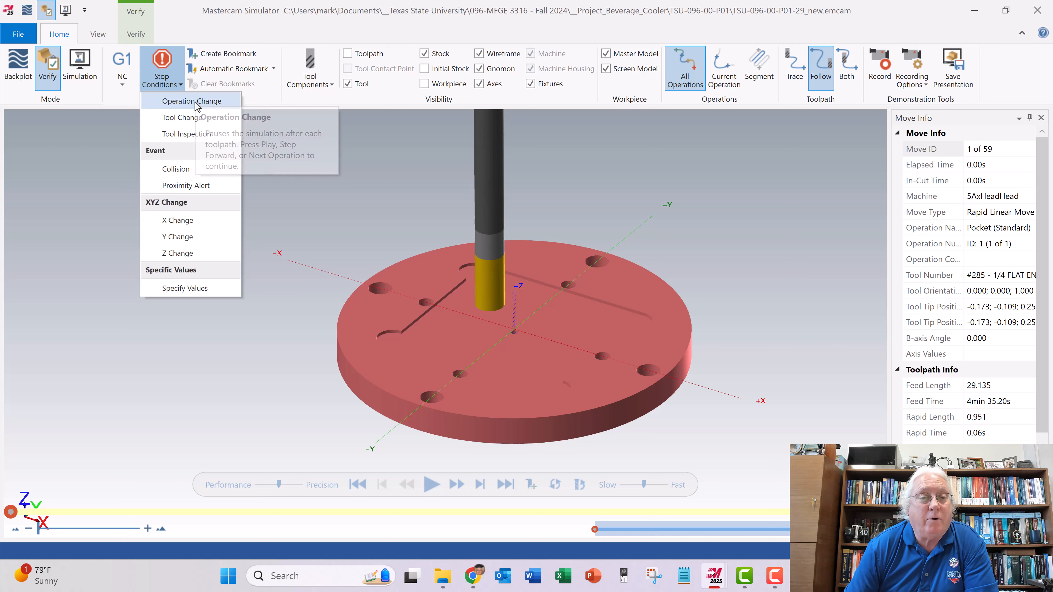
left_click(196, 103)
left_click(185, 118)
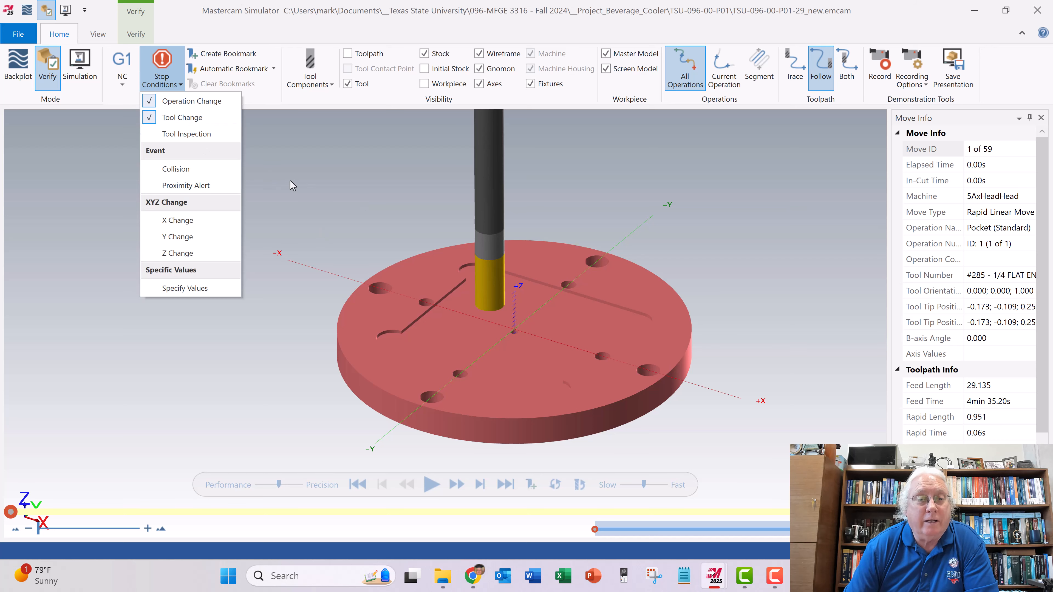
left_click(393, 200)
scroll(392, 201, "up", 2)
scroll(392, 201, "down", 5)
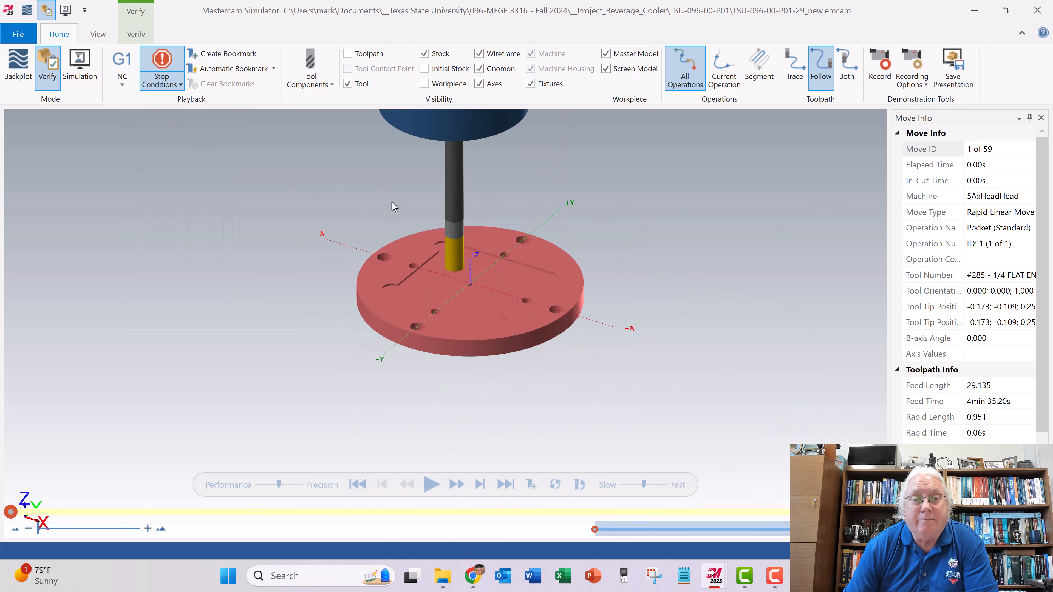
scroll(479, 277, "up", 3)
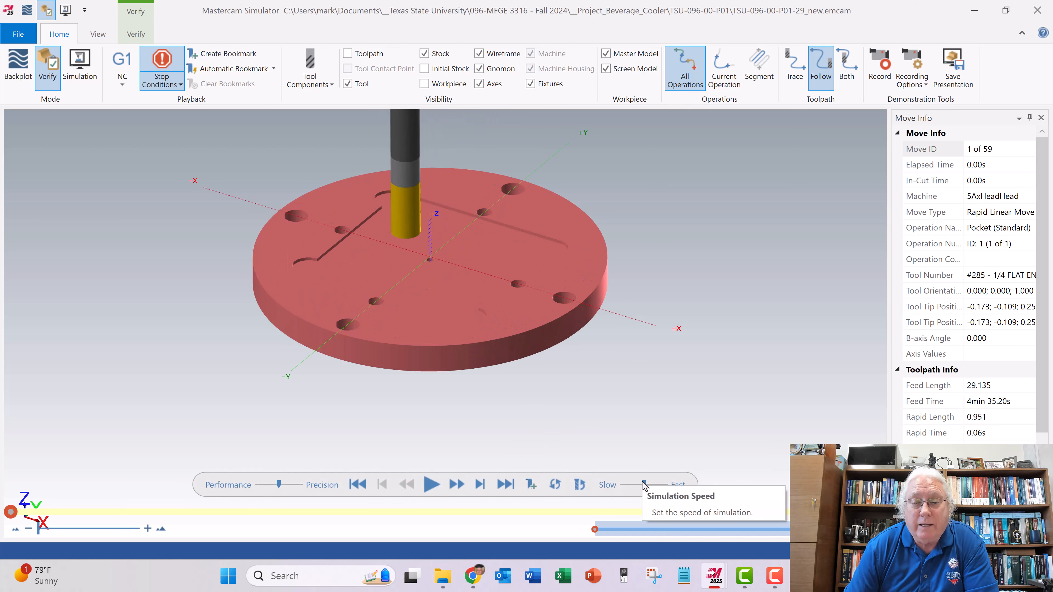
- Run the pocket verification at slow speed, speed the playback up slightly partway, and close the simulator when the run ends
left_click_drag(640, 483, 624, 486)
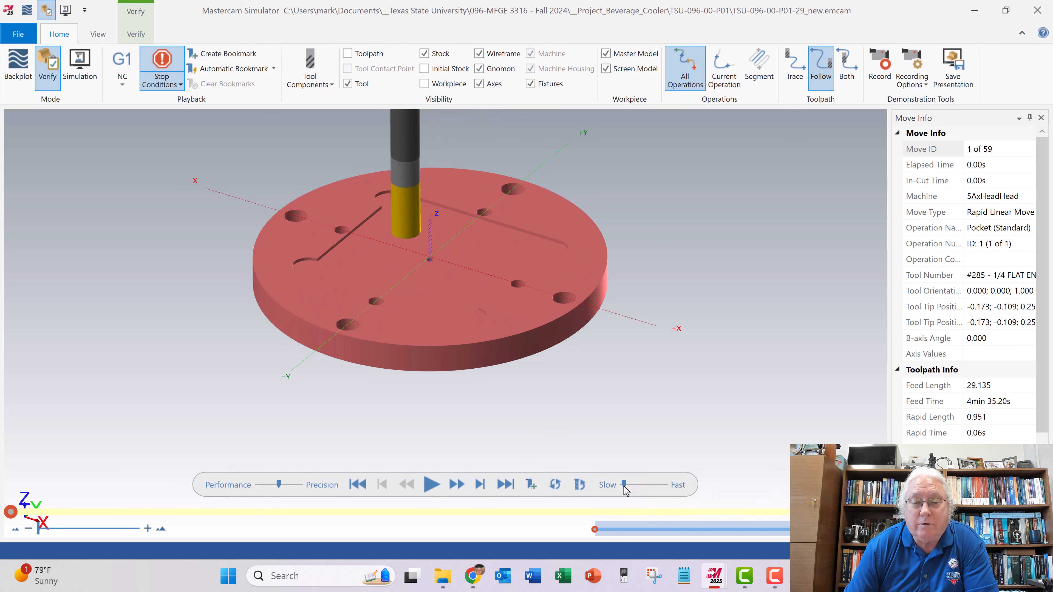
scroll(398, 234, "down", 2)
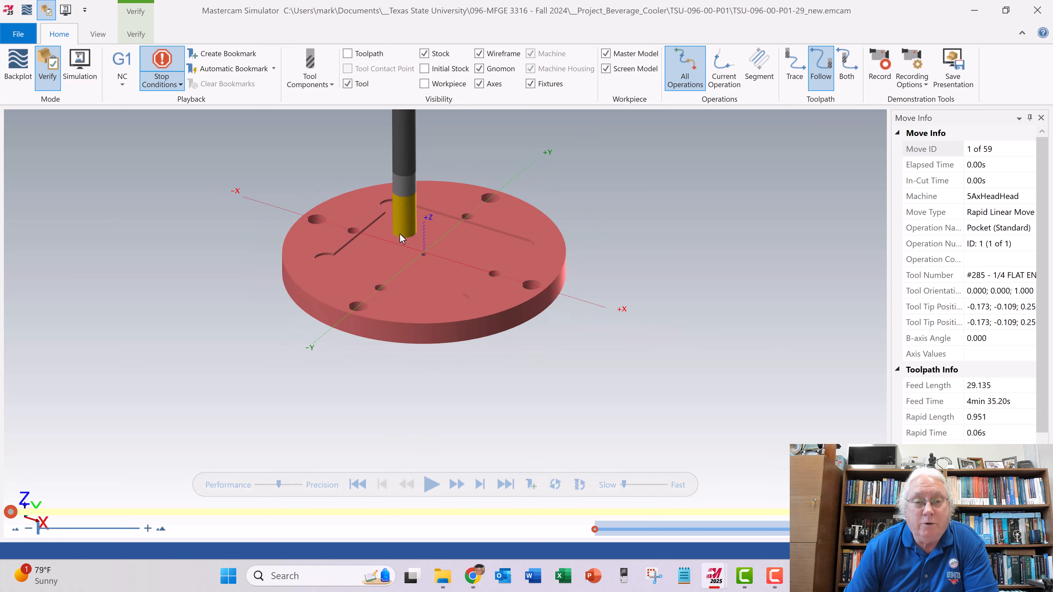
scroll(399, 236, "up", 2)
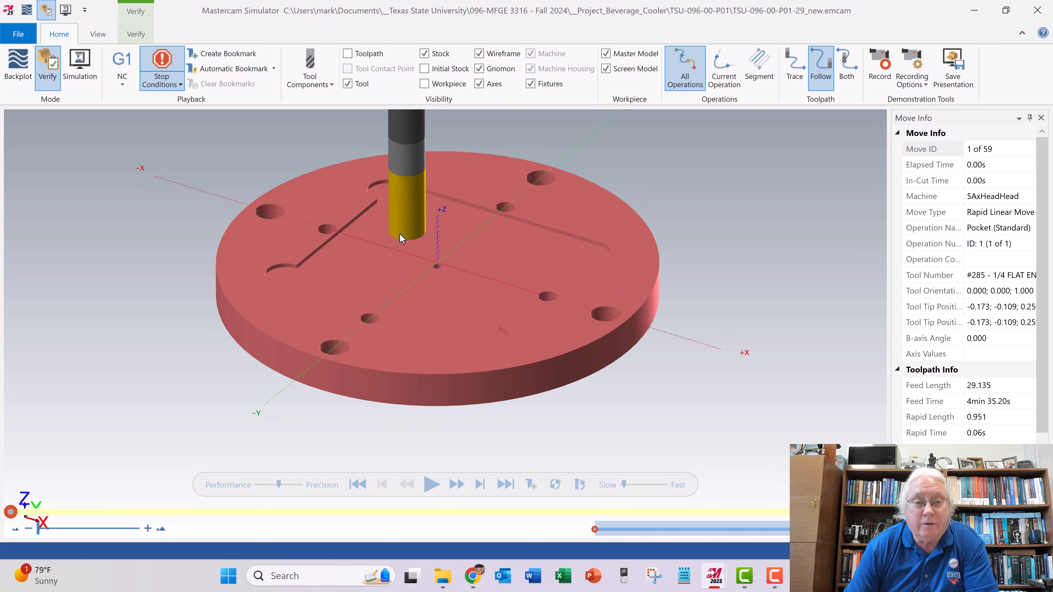
left_click(430, 484)
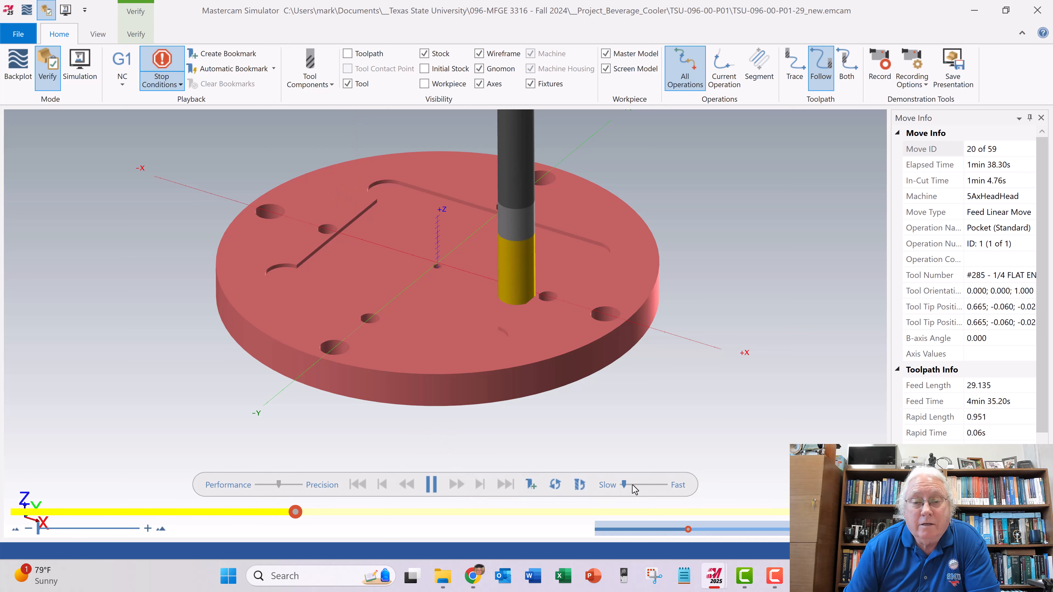
left_click_drag(625, 484, 633, 485)
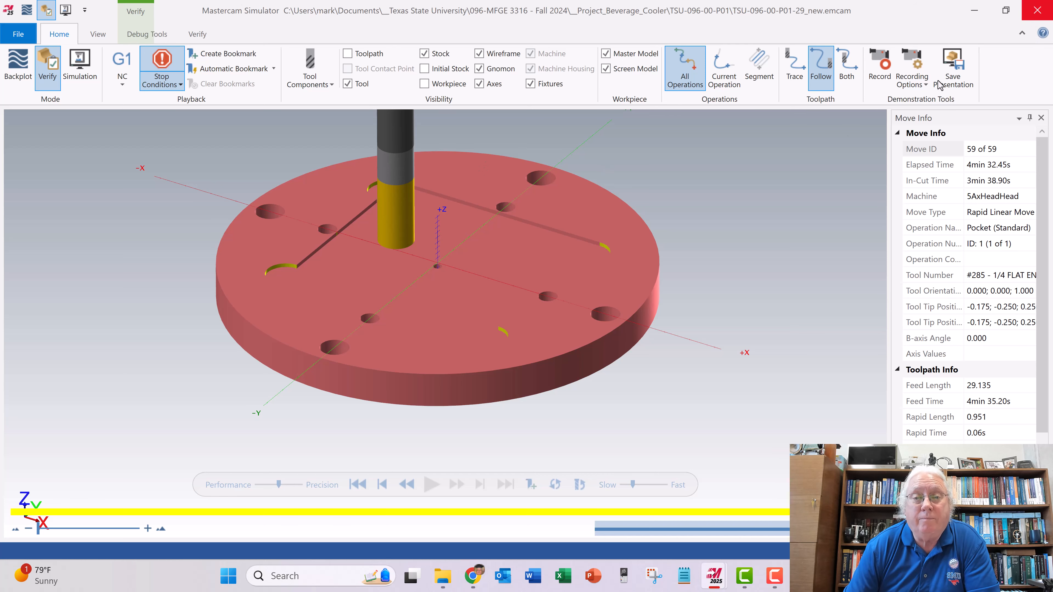
left_click(1036, 11)
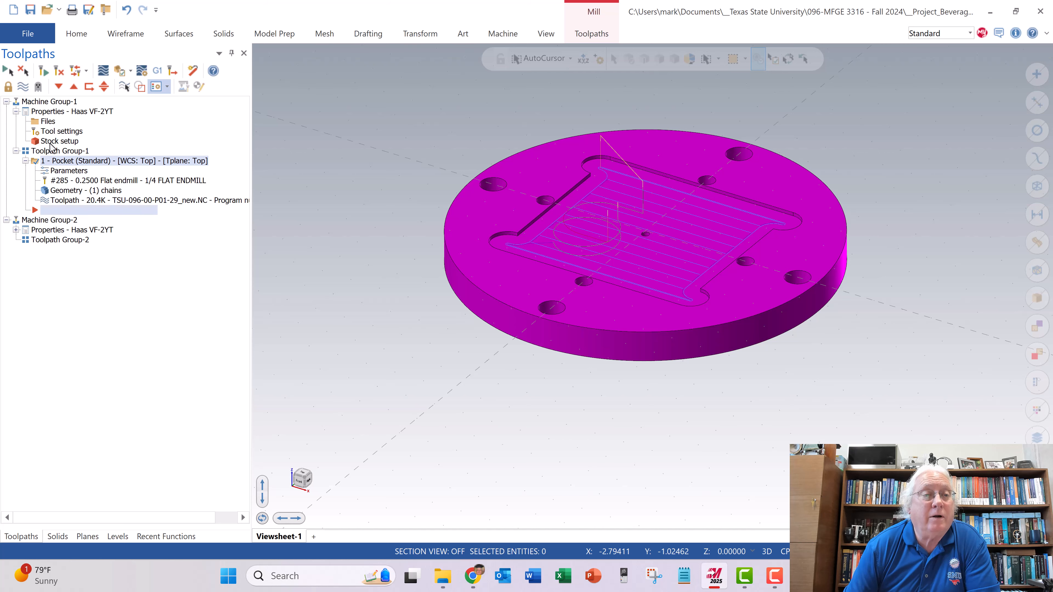
- Review the Solid 1 and Cylindrical 1 stock definitions in Machine Group-1's stock setup
left_click(50, 142)
right_click(51, 142)
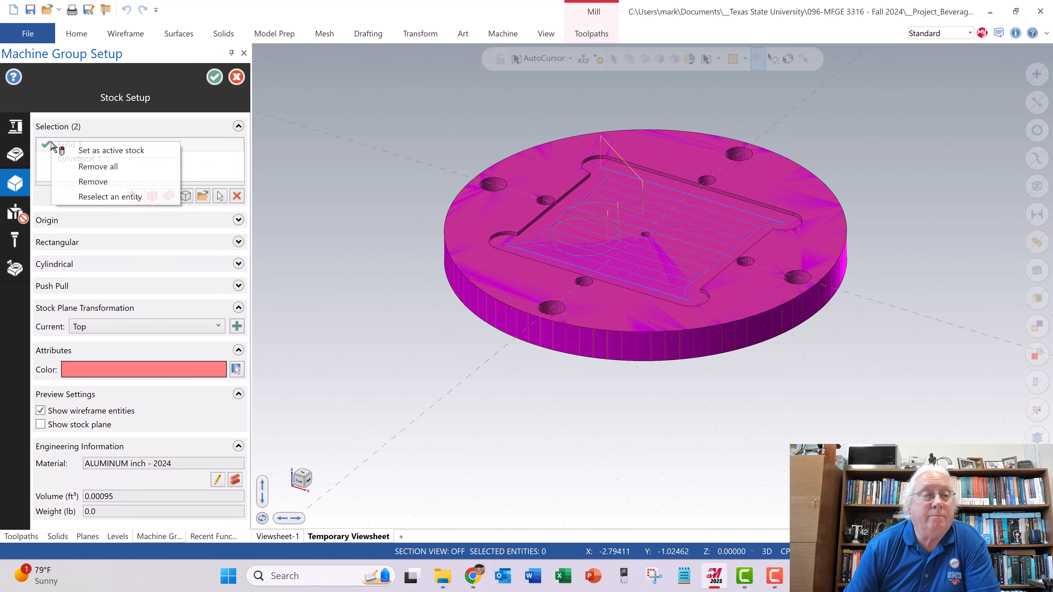
left_click(114, 129)
left_click(88, 161)
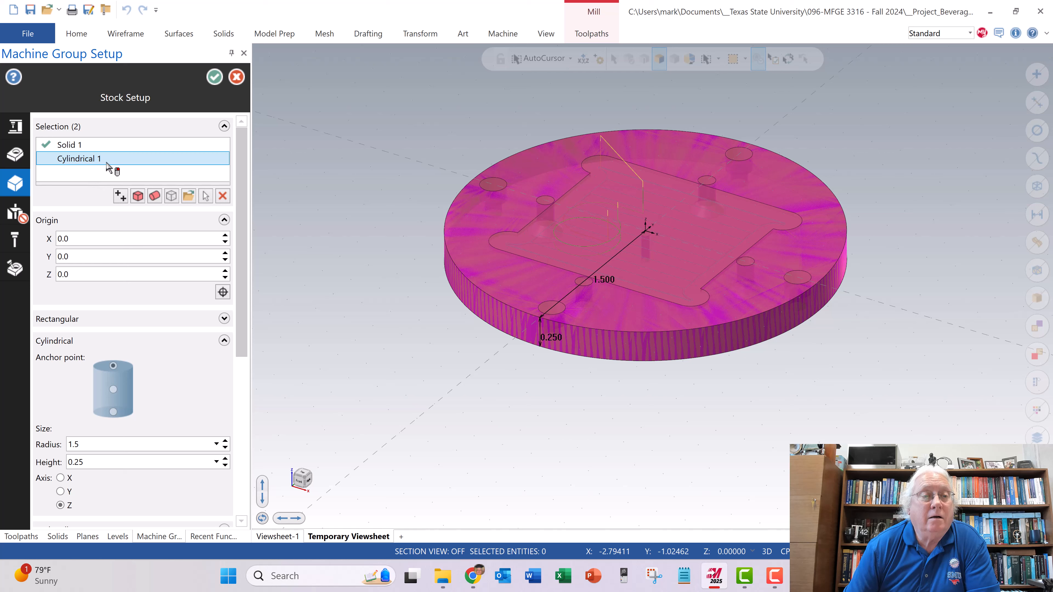
left_click(76, 146)
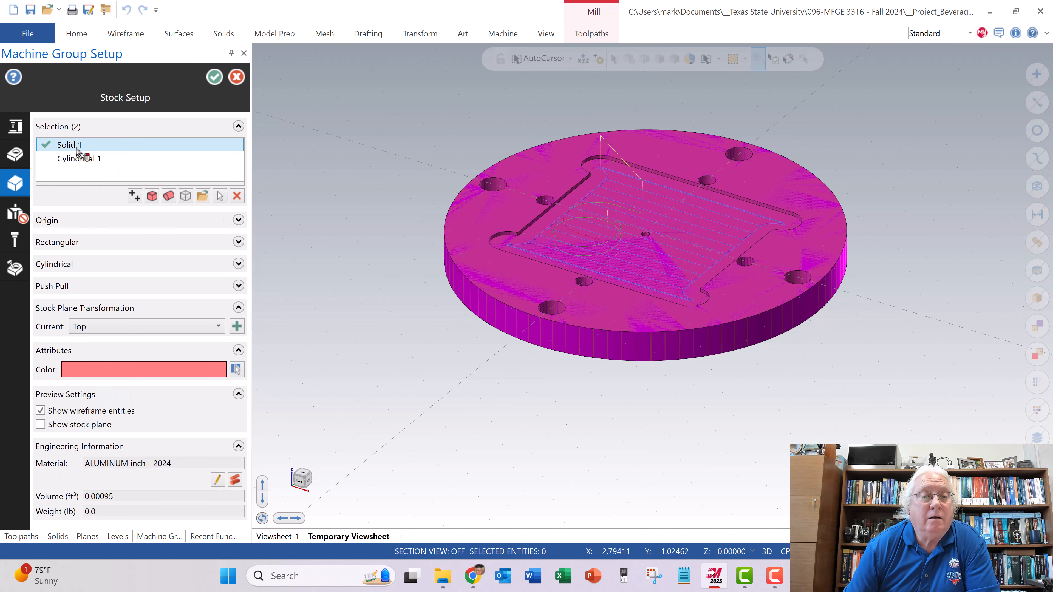
left_click(76, 160)
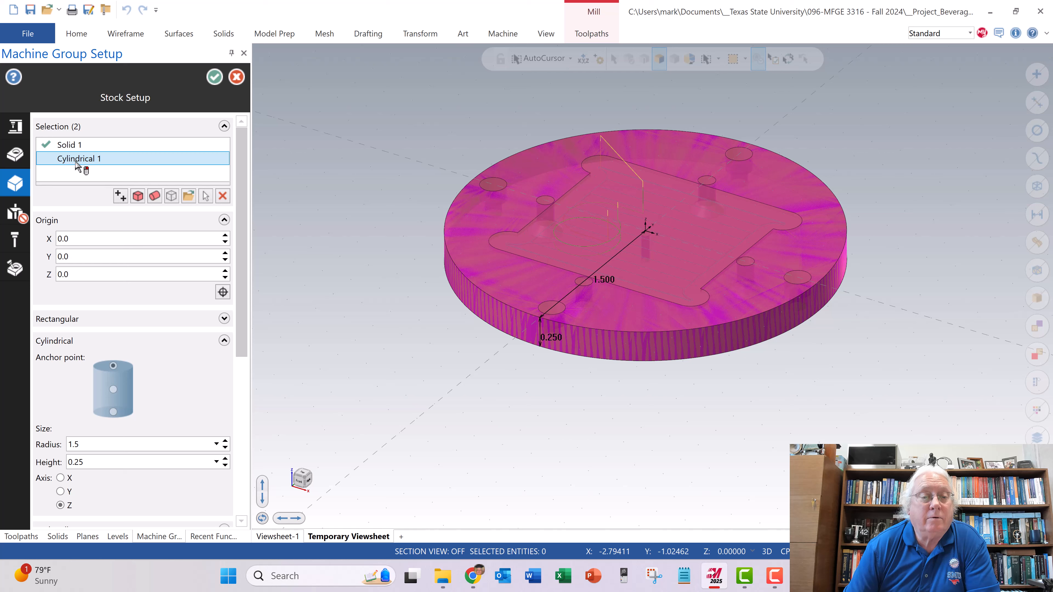
left_click(214, 78)
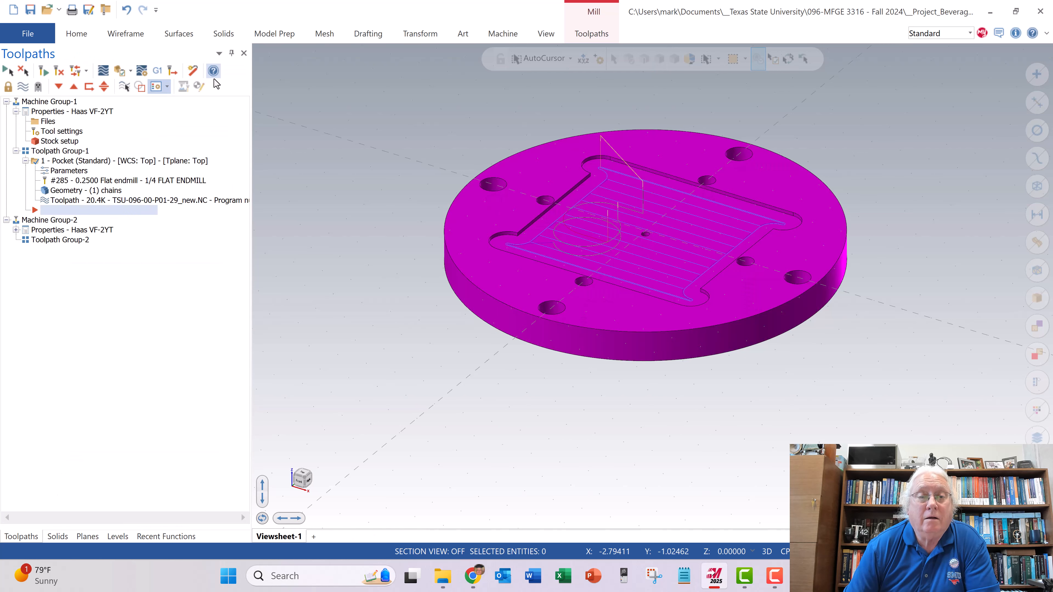
- Remove Solid 1 from Machine Group-1's stock setup, keep Cylindrical 1 as the stock, and recheck the accepted setup
left_click(68, 143)
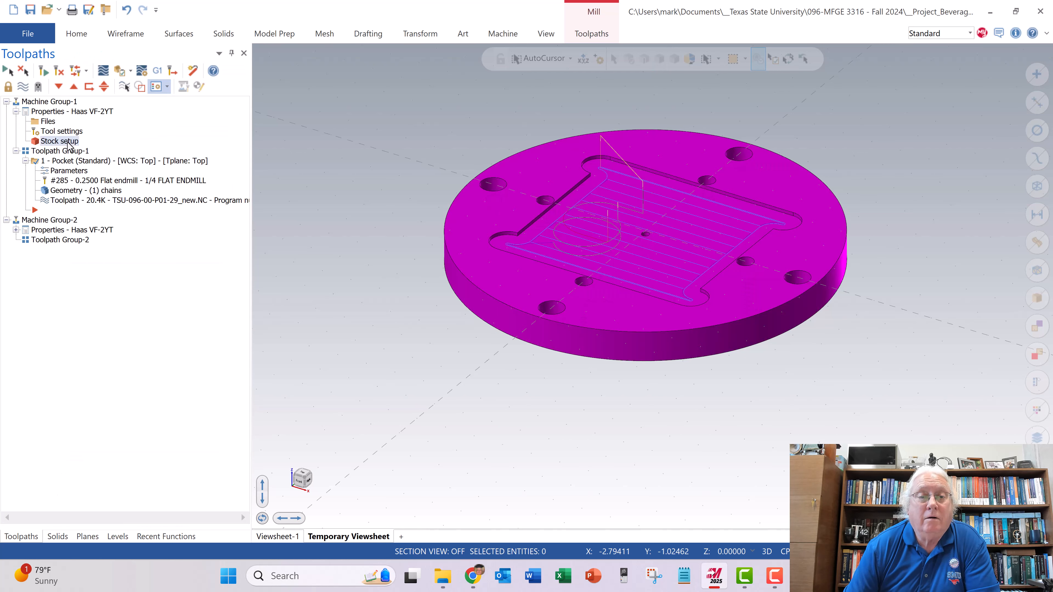
double_click(68, 142)
left_click(87, 161)
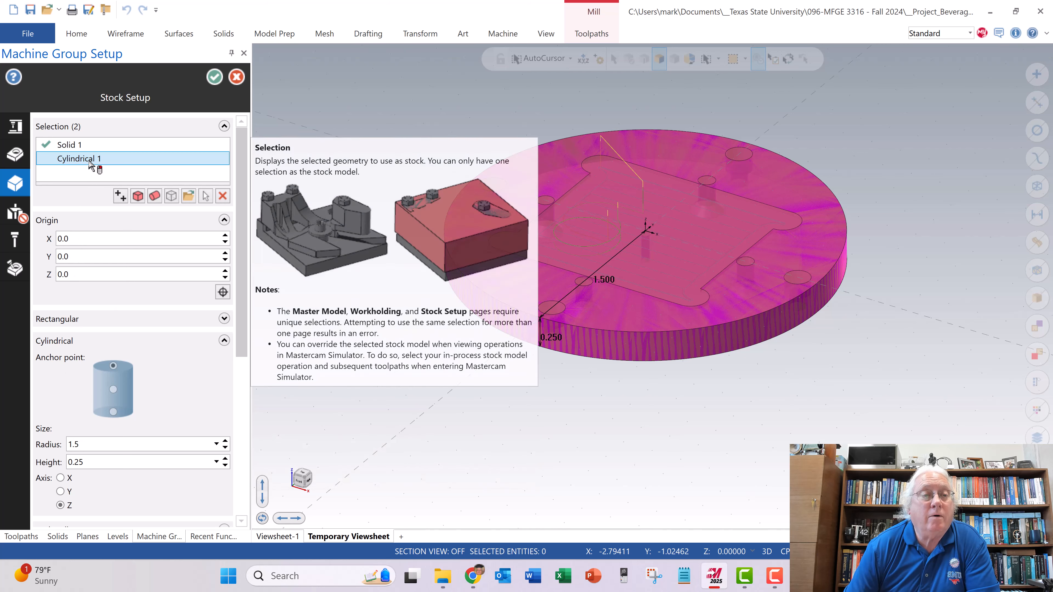
left_click(52, 151)
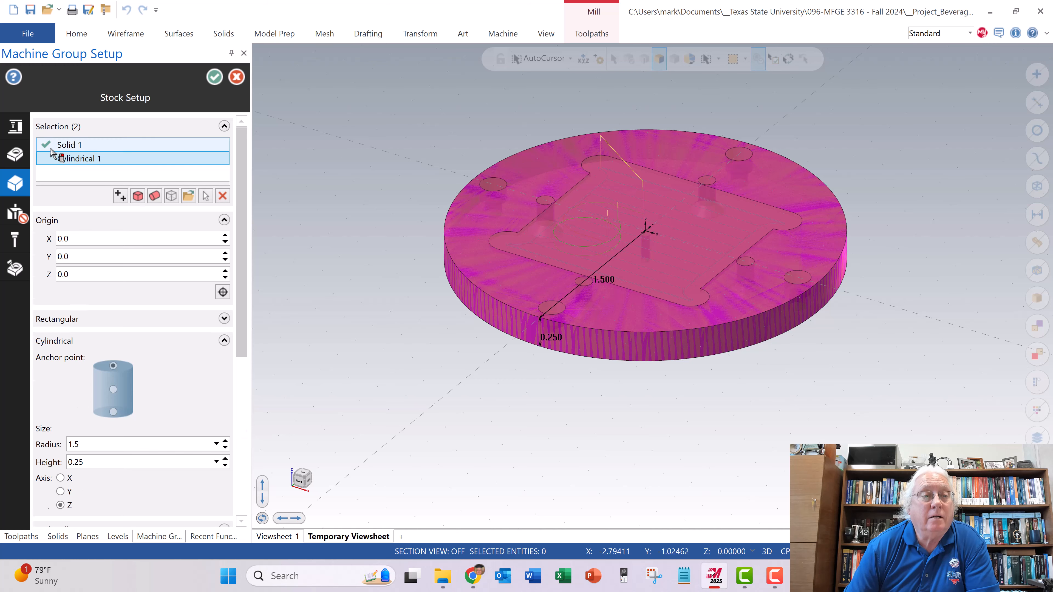
right_click(51, 149)
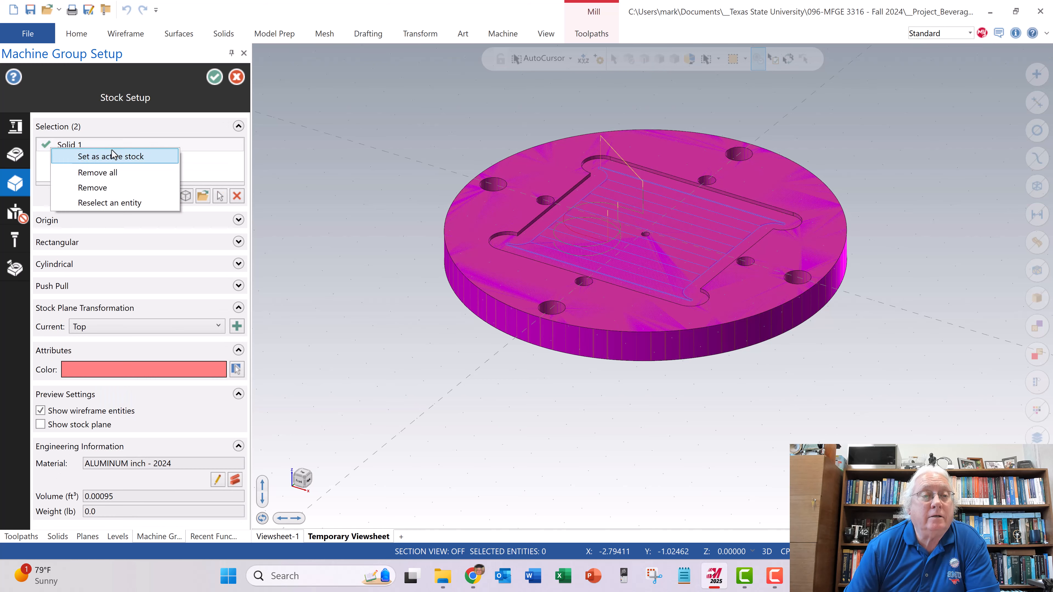
left_click(108, 187)
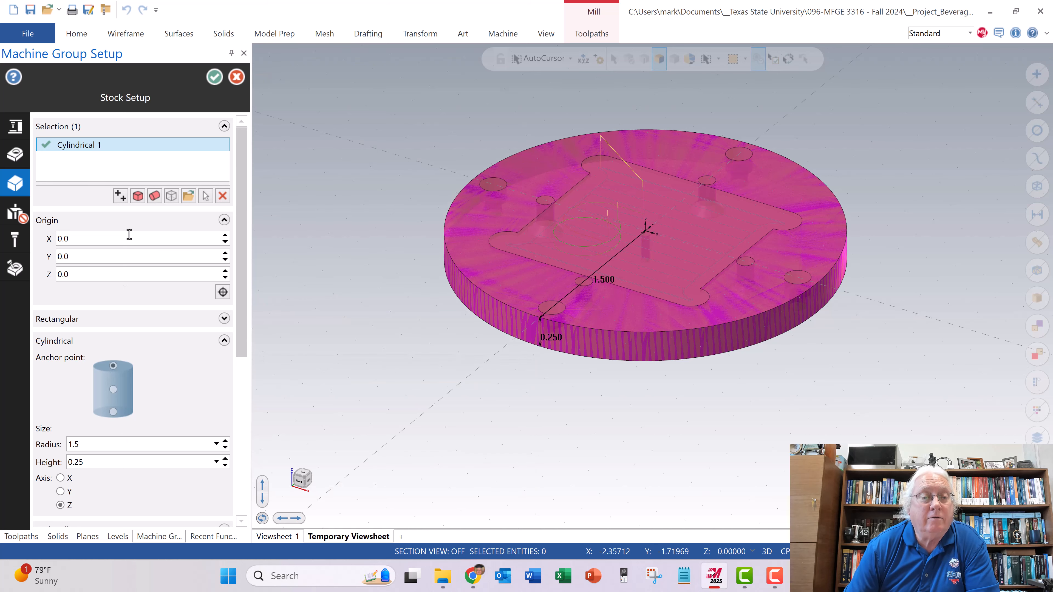
left_click(214, 78)
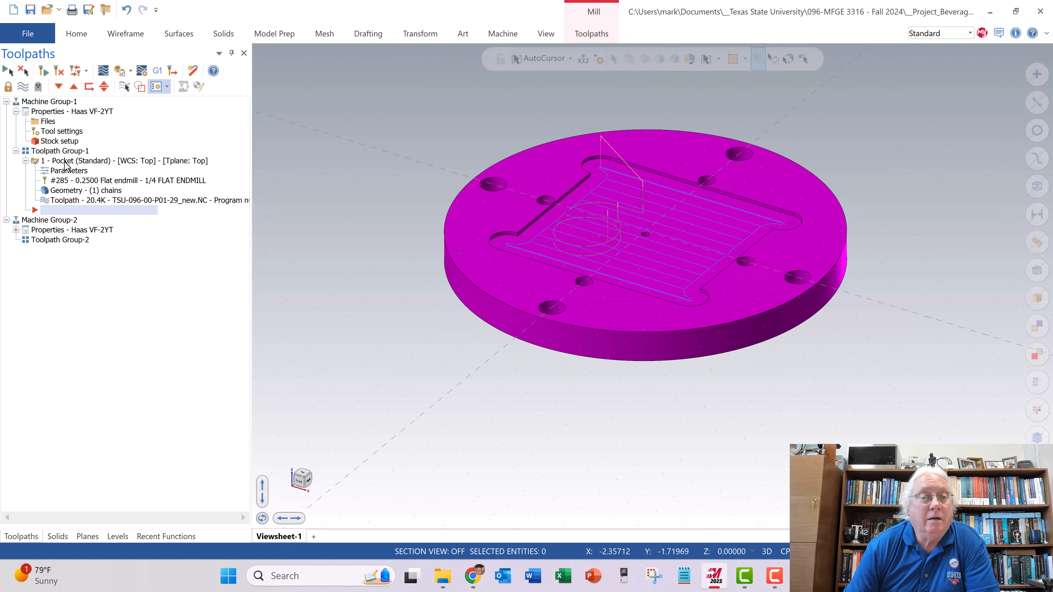
double_click(62, 142)
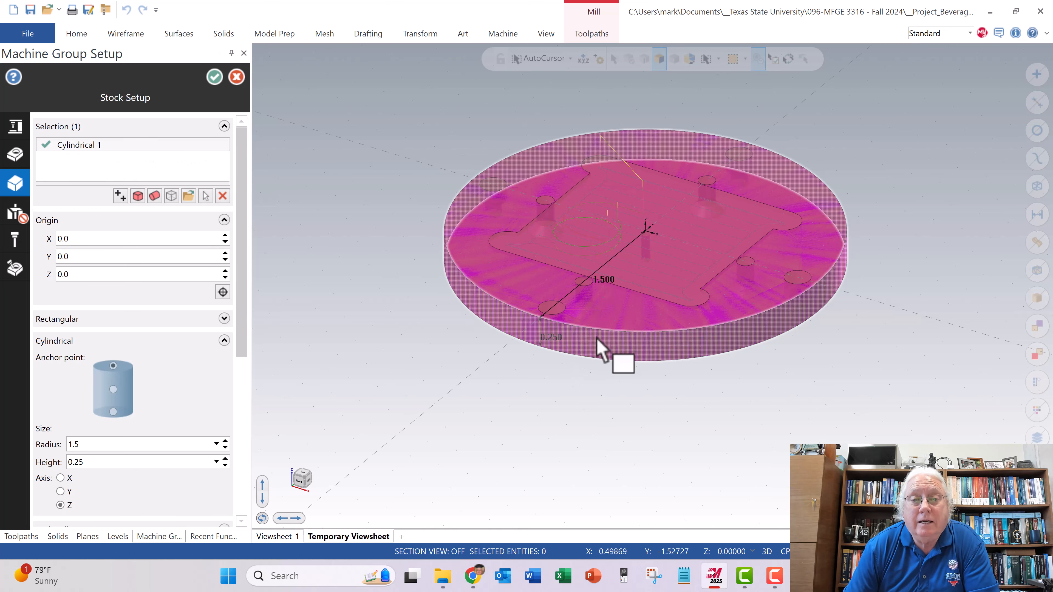
left_click(215, 76)
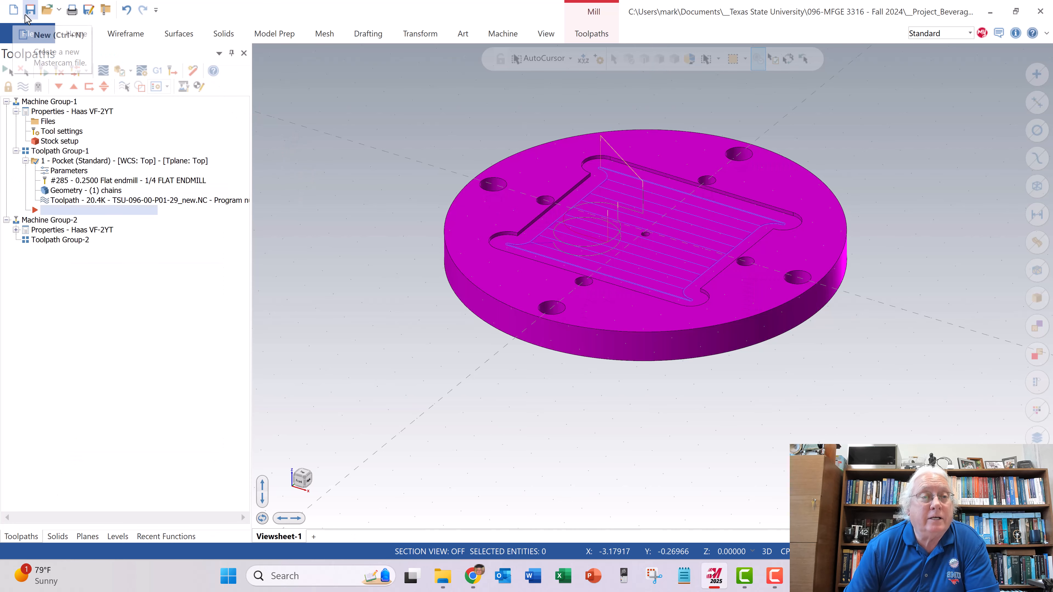
- Verify the pocket operation again on the cylindrical stock with slow playback, and close the simulator when the run ends
left_click(28, 34)
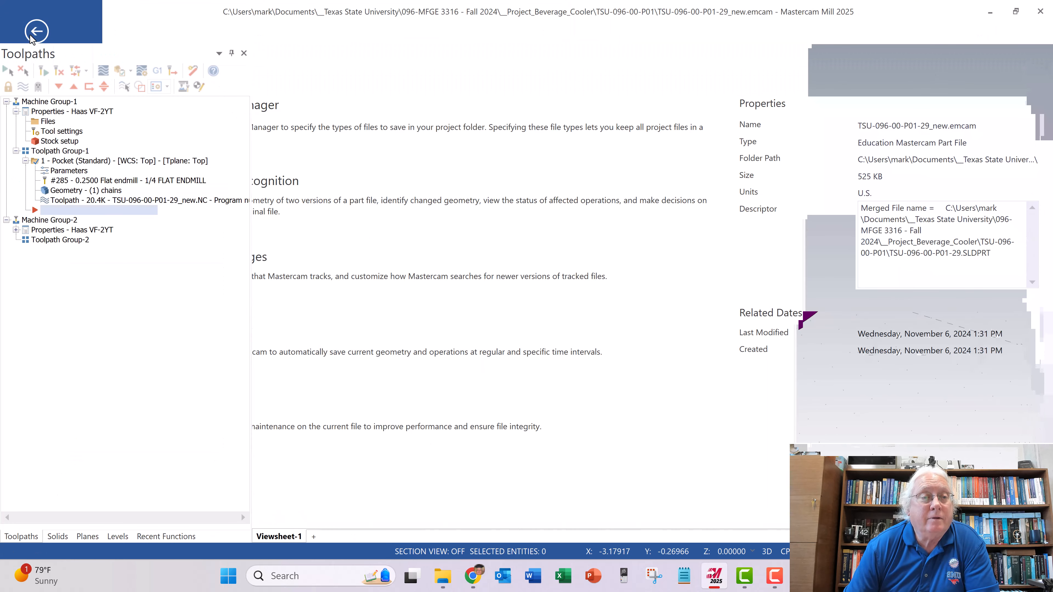
left_click(54, 190)
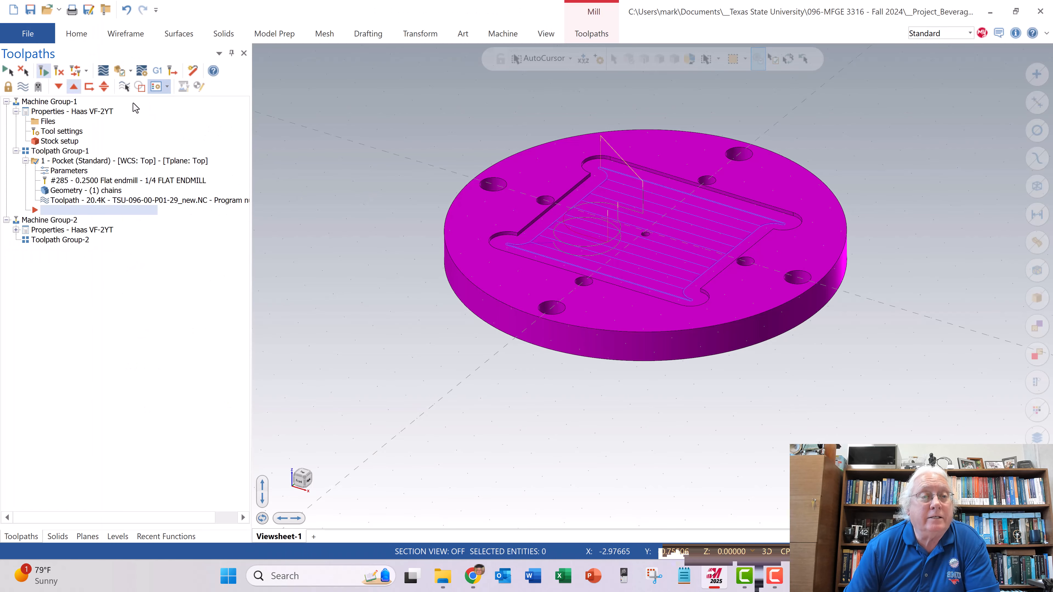
left_click(120, 74)
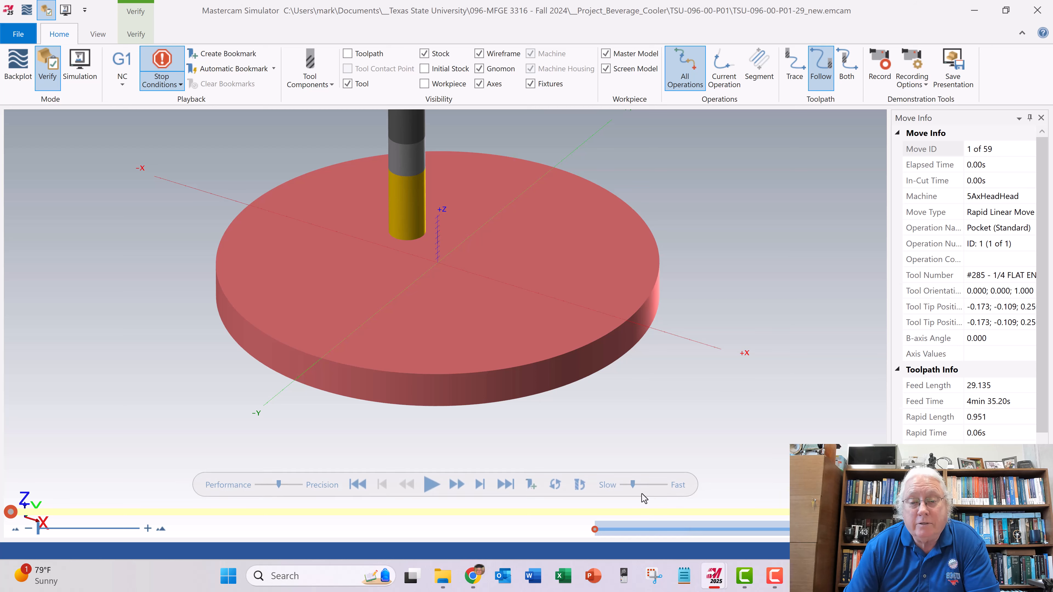
left_click_drag(630, 489, 626, 489)
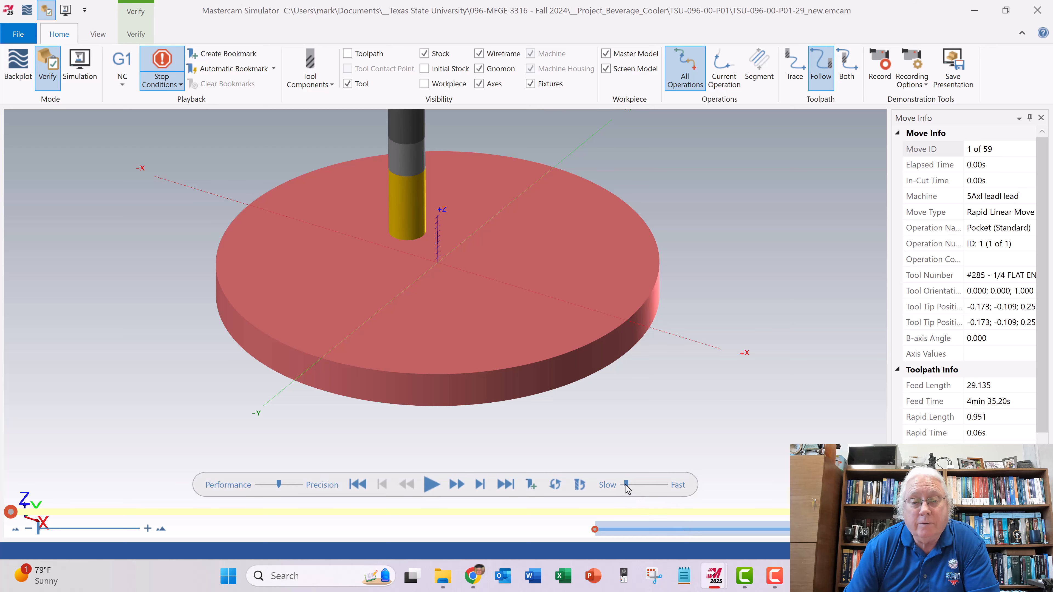
left_click(433, 491)
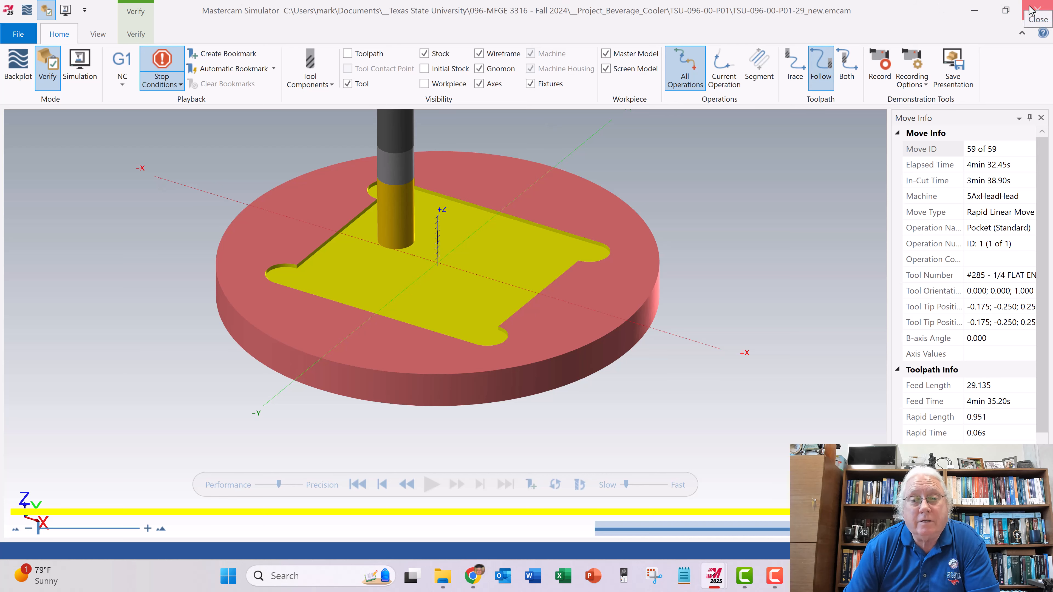
left_click(1037, 10)
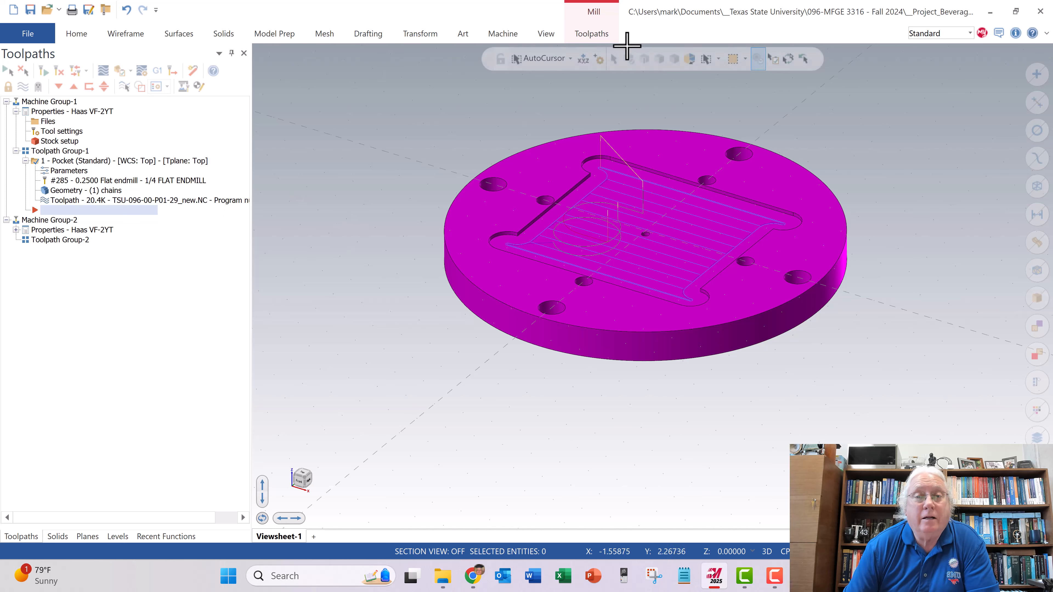
- Create a 2D drill toolpath on the small hole at the plate's center and accept the hole selection
left_click(597, 34)
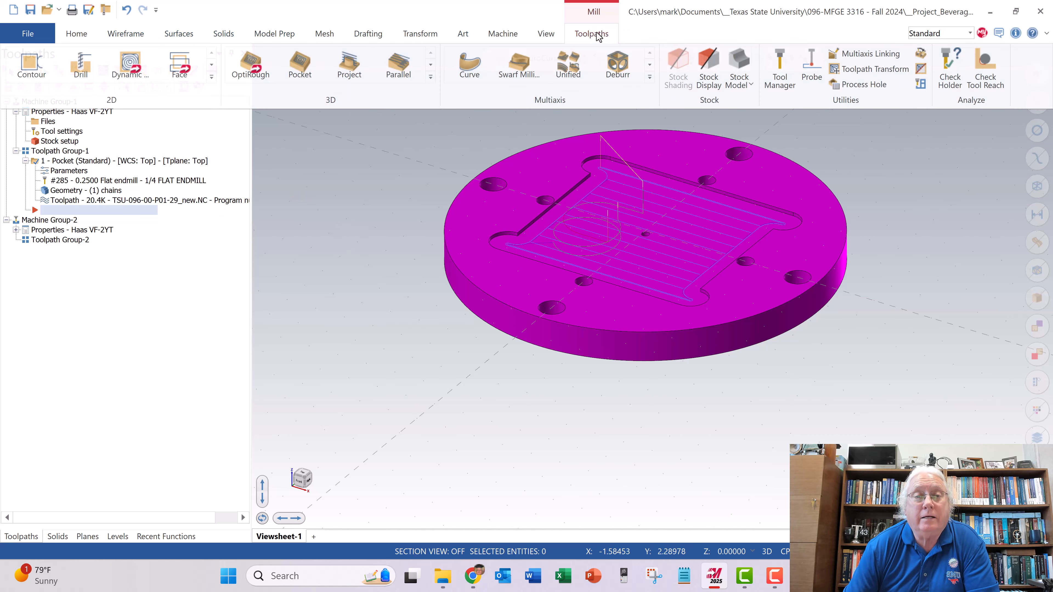
left_click(81, 72)
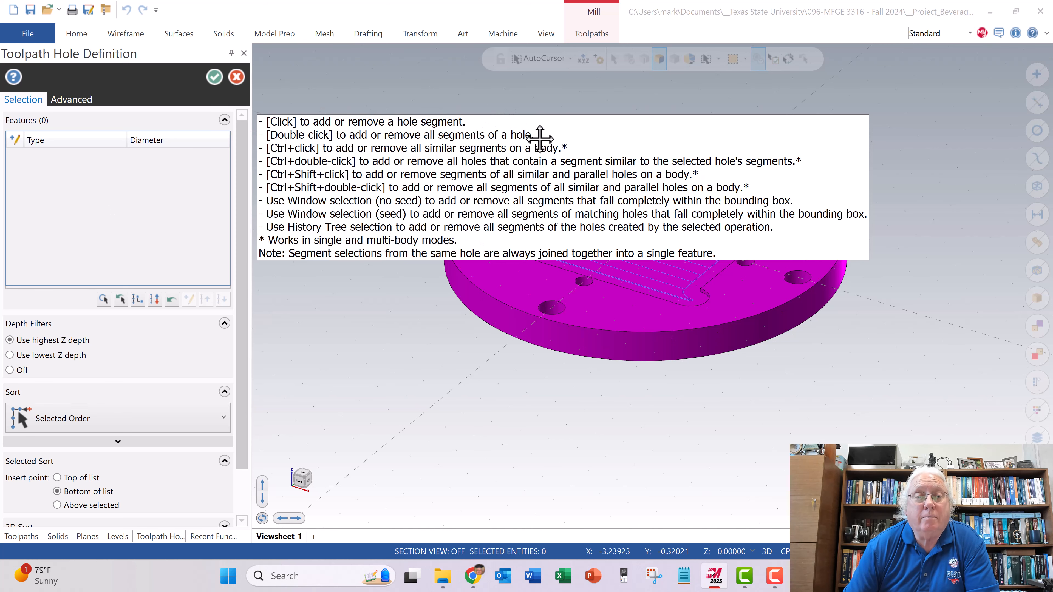
scroll(599, 306, "up", 5)
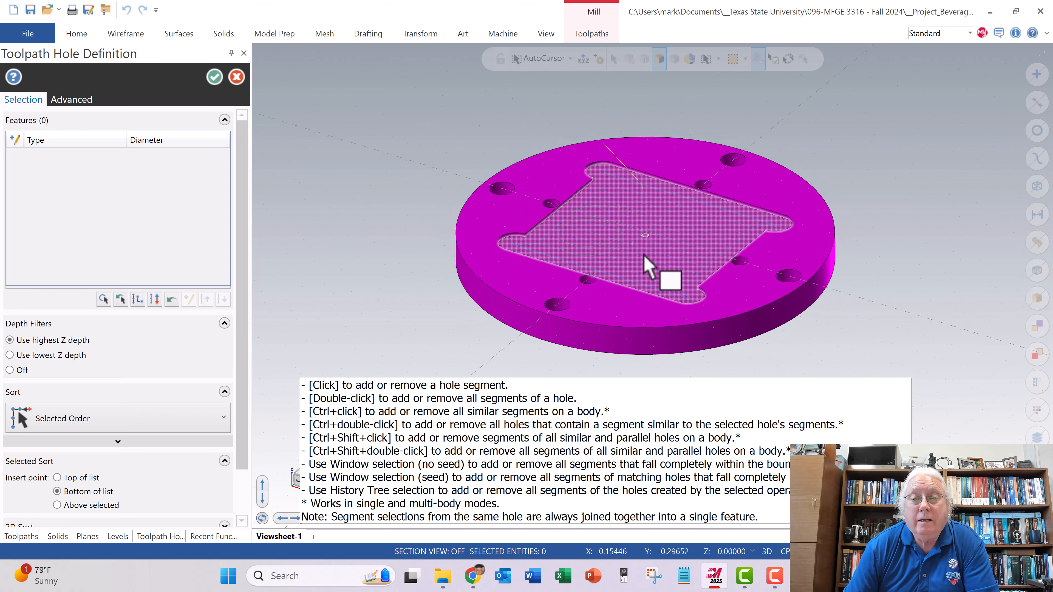
scroll(644, 252, "up", 4)
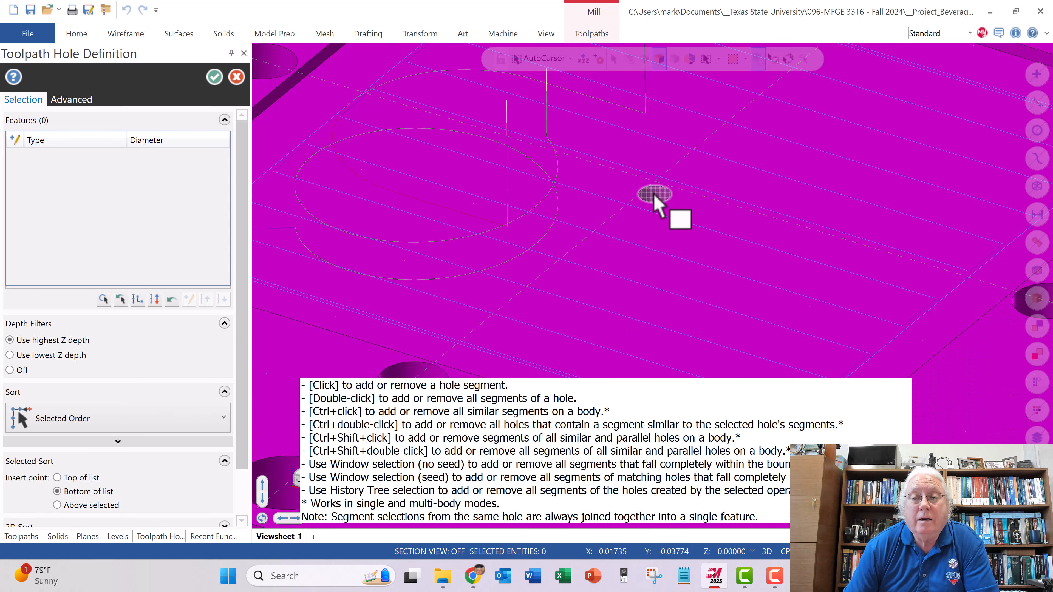
scroll(656, 198, "down", 2)
scroll(656, 198, "up", 4)
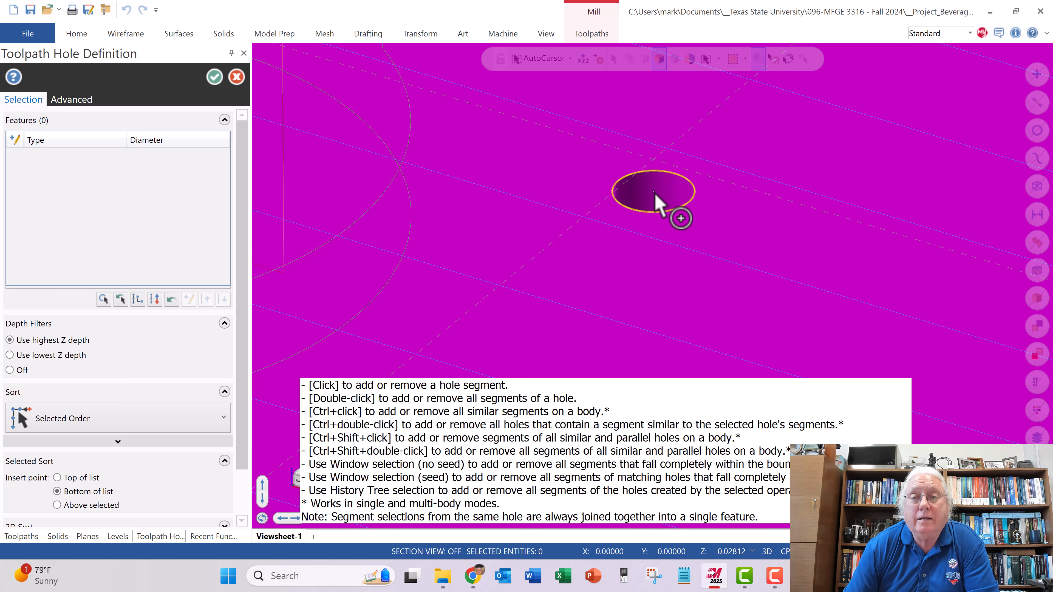
left_click(654, 193)
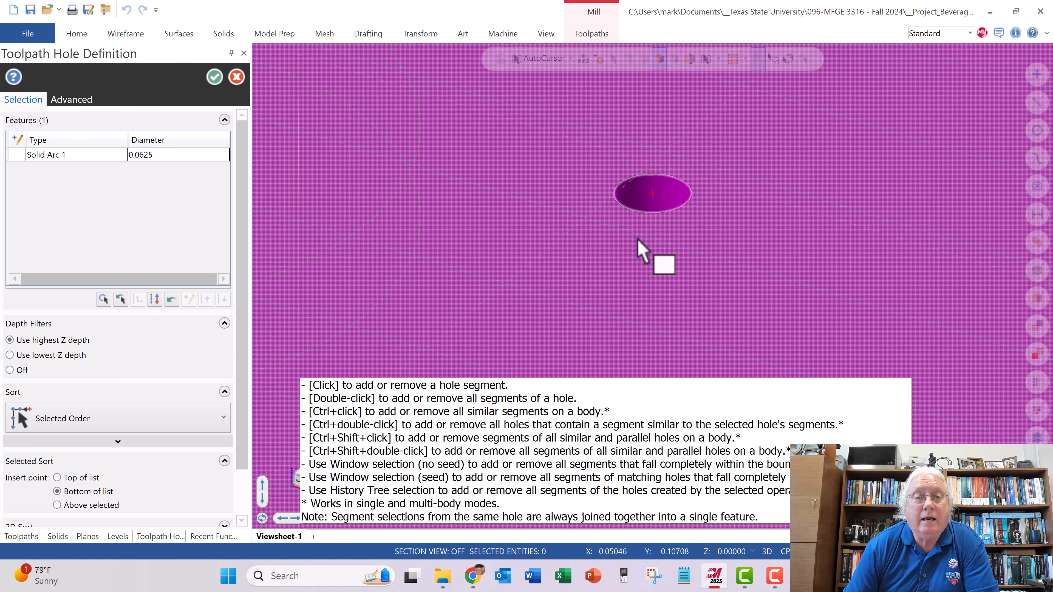
scroll(638, 240, "down", 2)
scroll(637, 239, "down", 3)
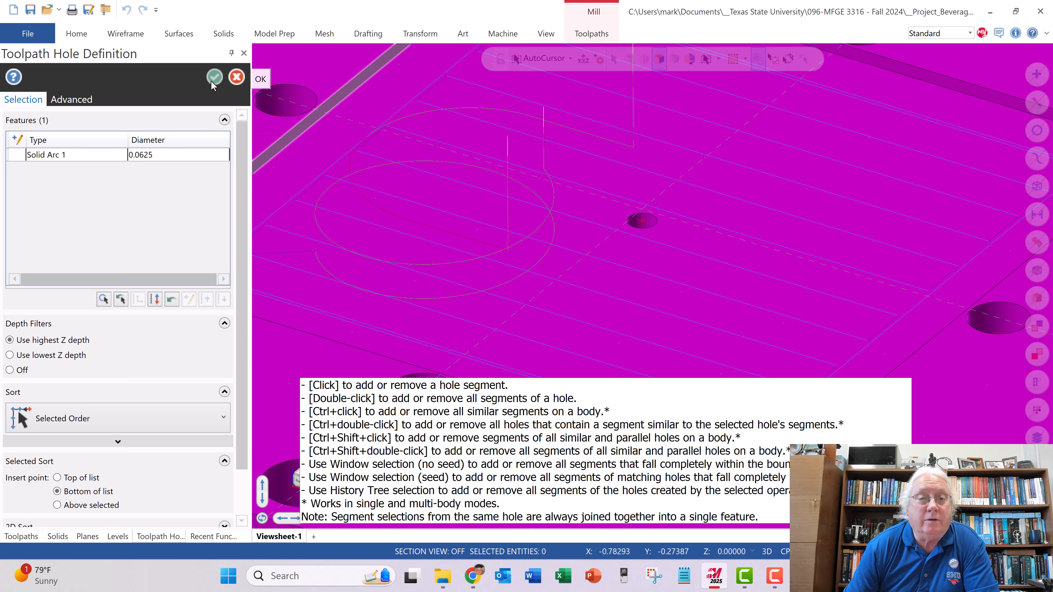
left_click(212, 81)
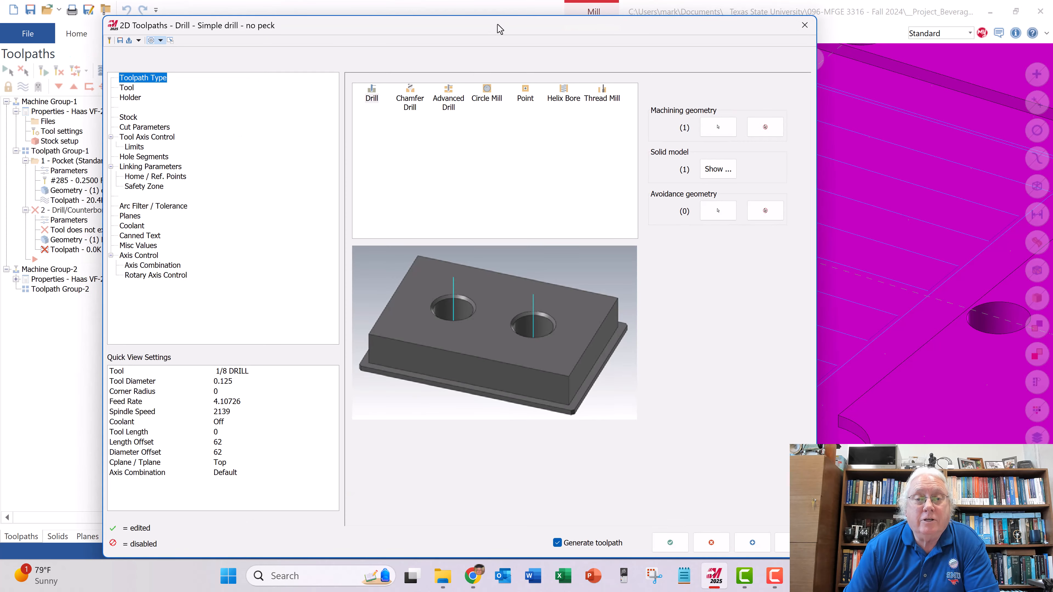
- Assign the 1/16 DRILL from the Mill_Inch tool library to the center-hole drill toolpath
left_click_drag(499, 28, 548, 63)
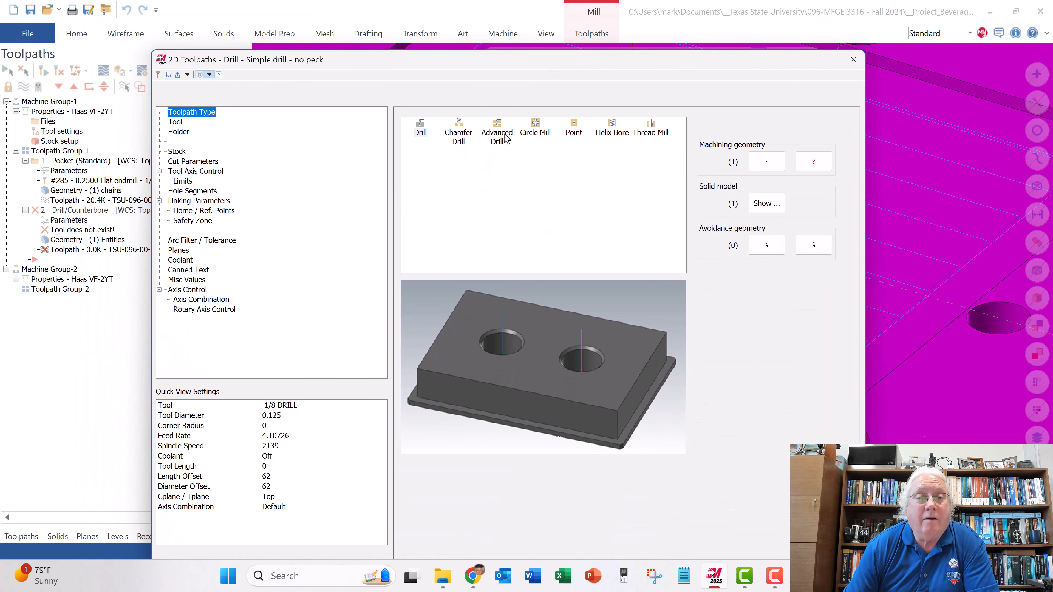
left_click(175, 122)
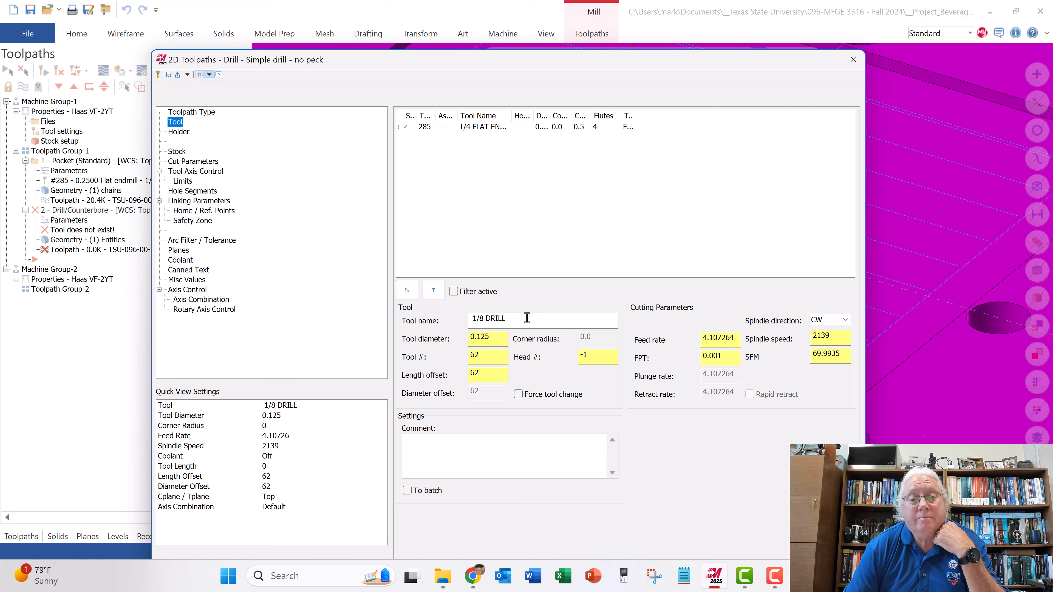
left_click_drag(530, 63, 497, 102)
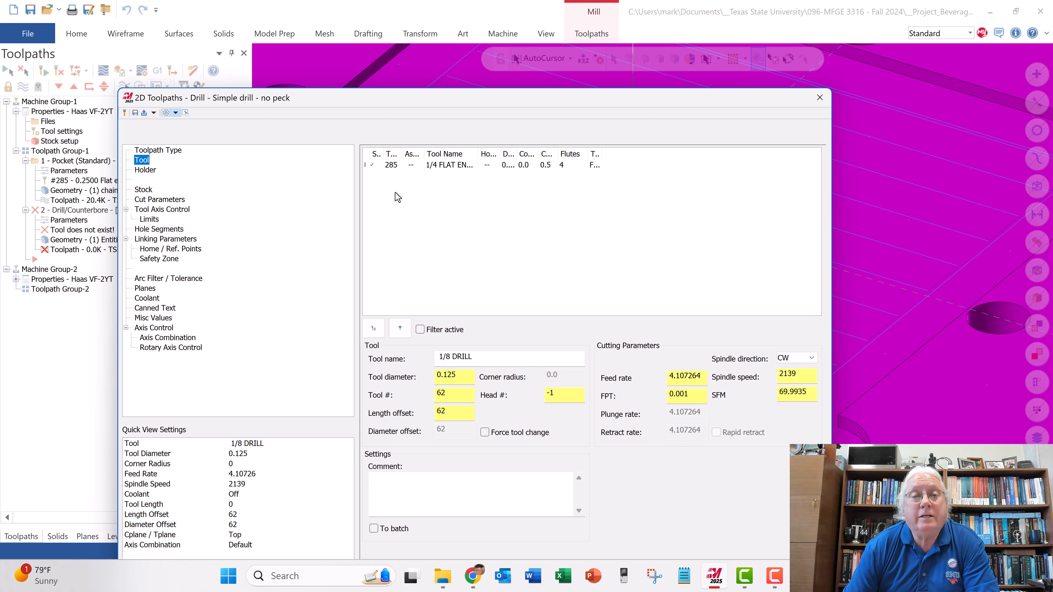
left_click(373, 328)
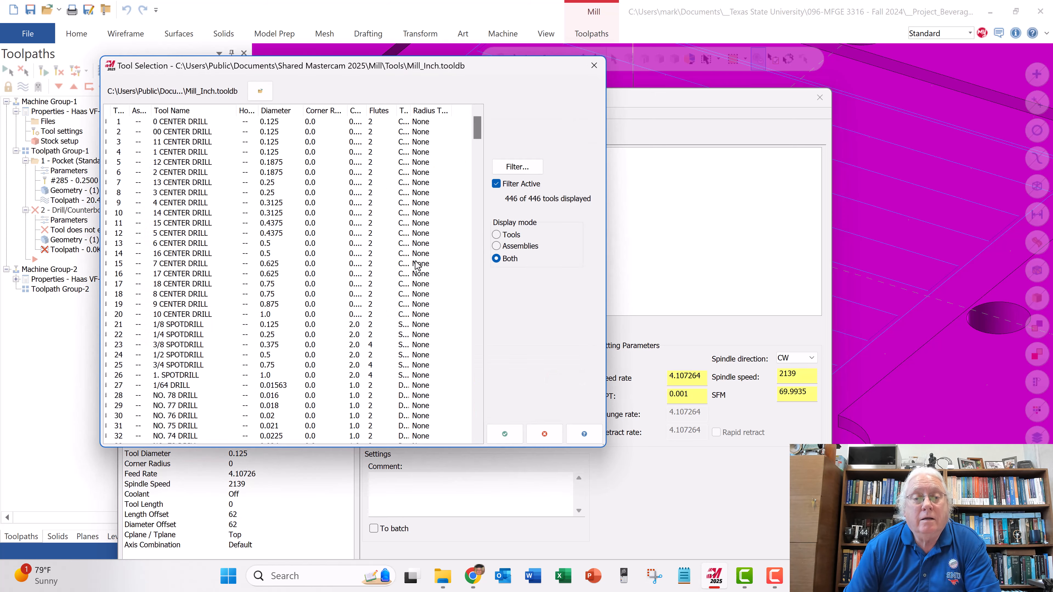
scroll(218, 237, "down", 1)
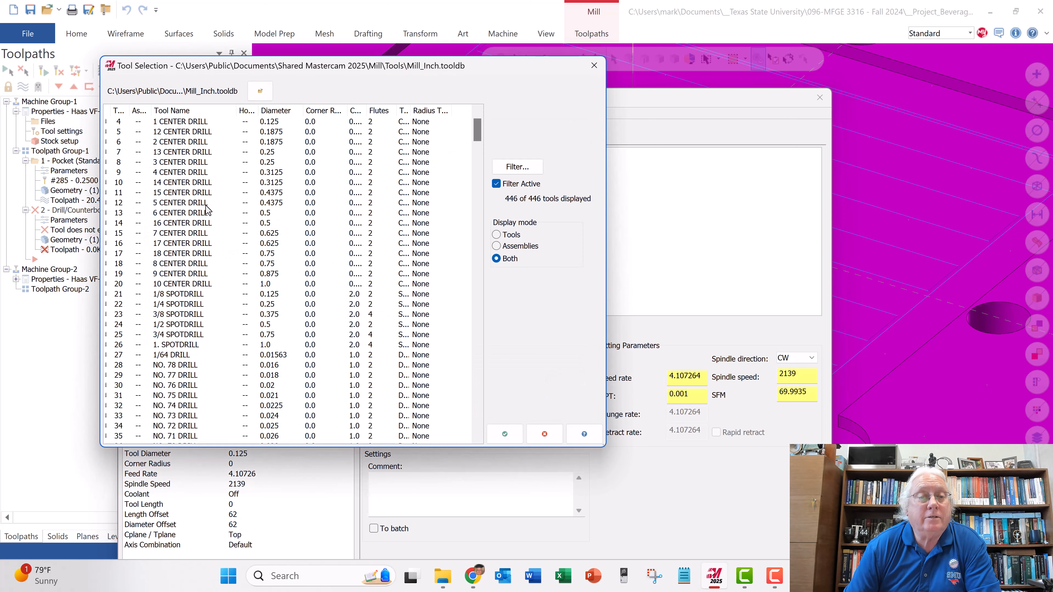
scroll(211, 251, "down", 8)
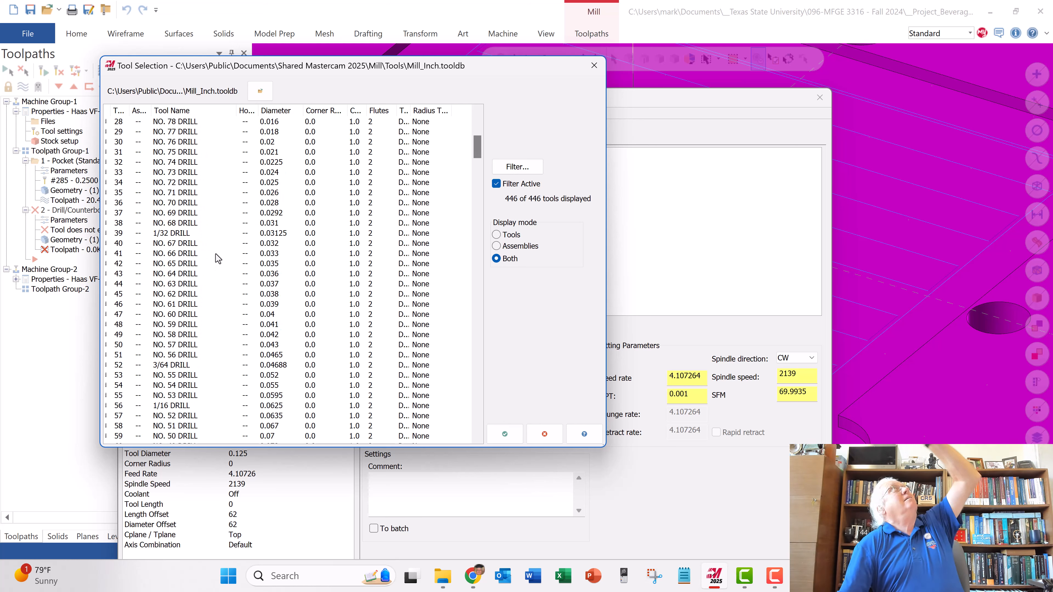
scroll(215, 270, "down", 4)
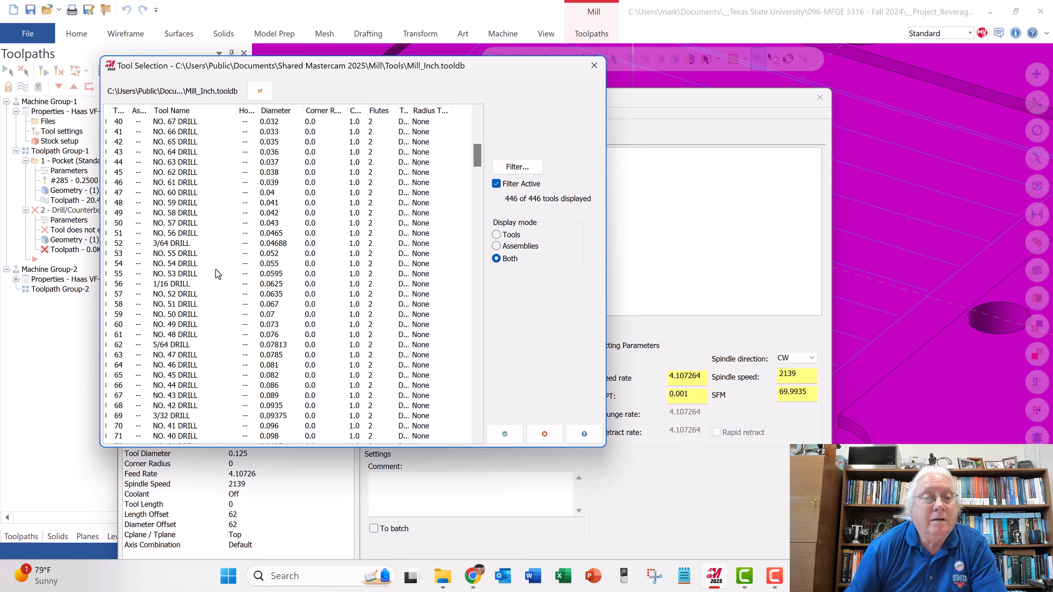
left_click(183, 285)
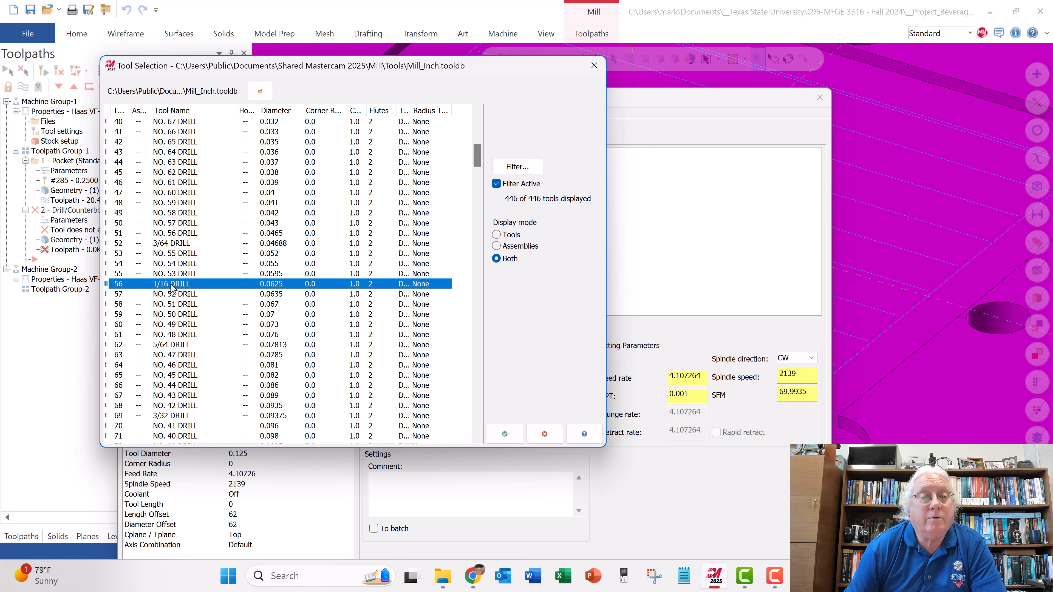
double_click(171, 286)
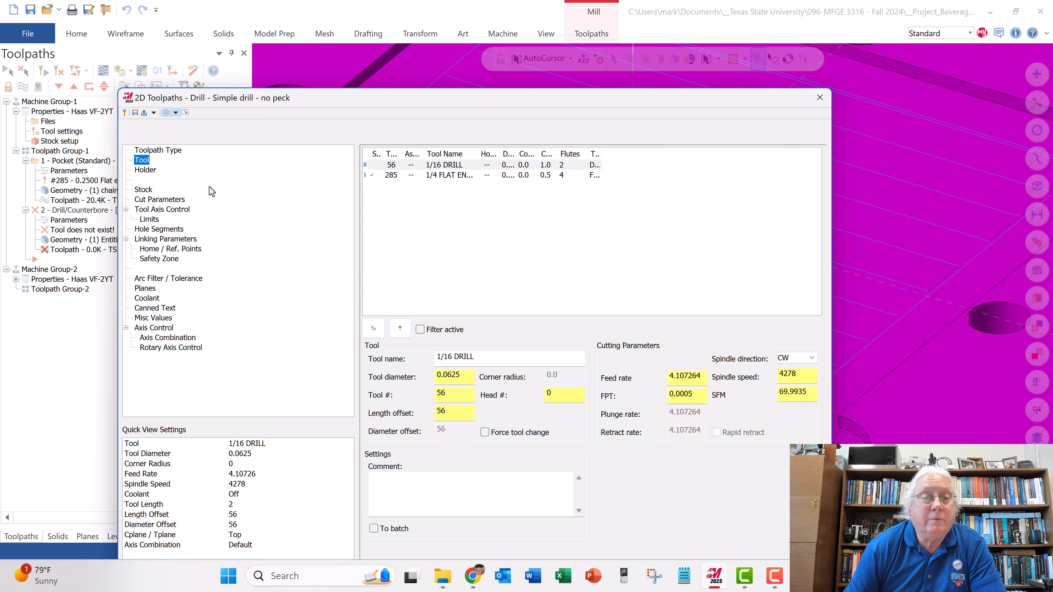
- Check the drill's cut parameters and set its retract, top of stock and depth to Absolute
left_click(156, 201)
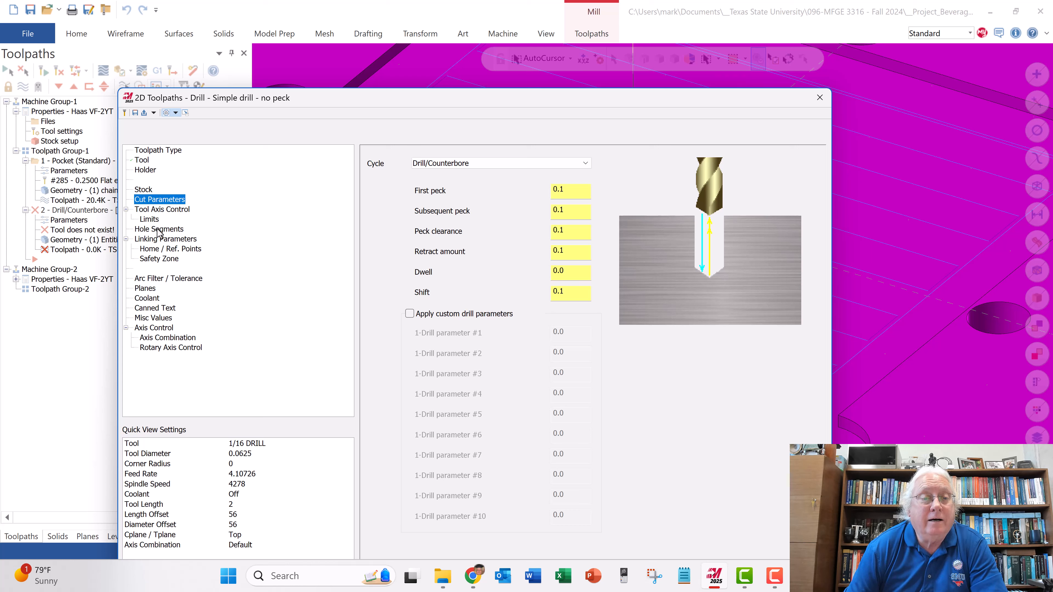
left_click(166, 239)
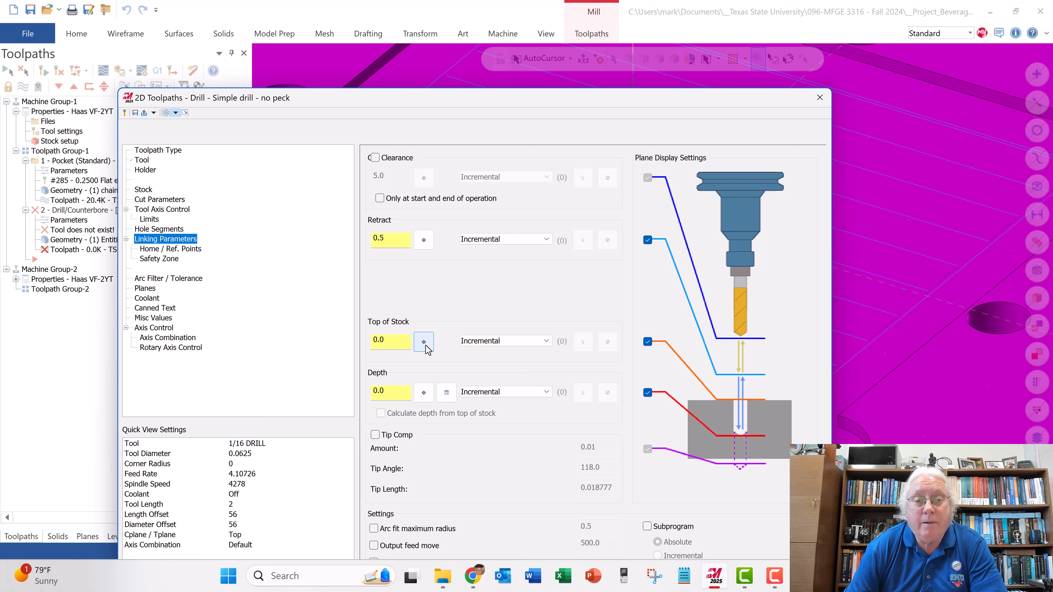
left_click(493, 240)
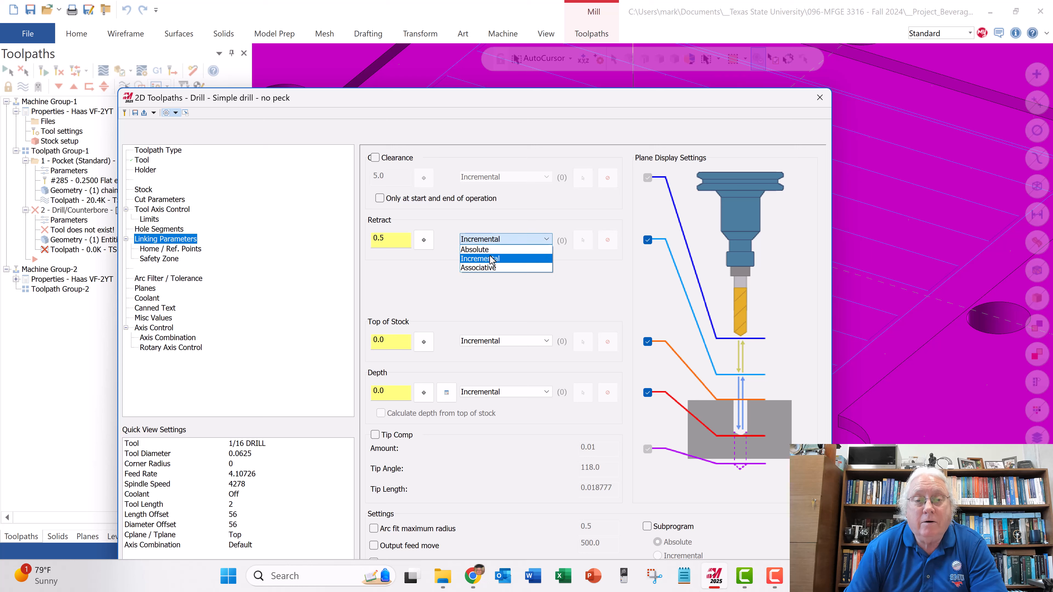
left_click(491, 254)
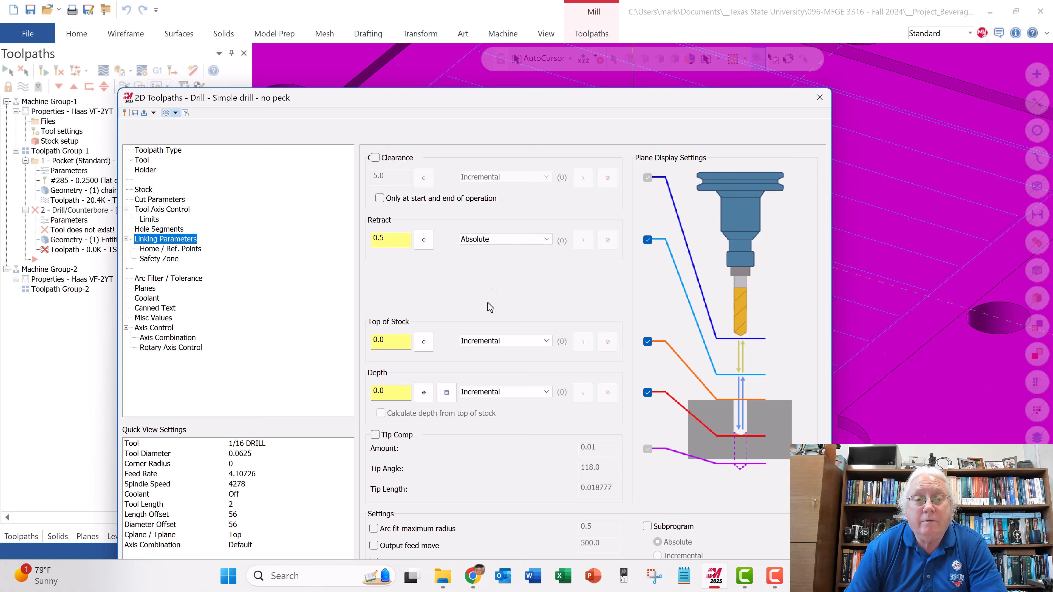
left_click(482, 341)
left_click(482, 351)
left_click(488, 392)
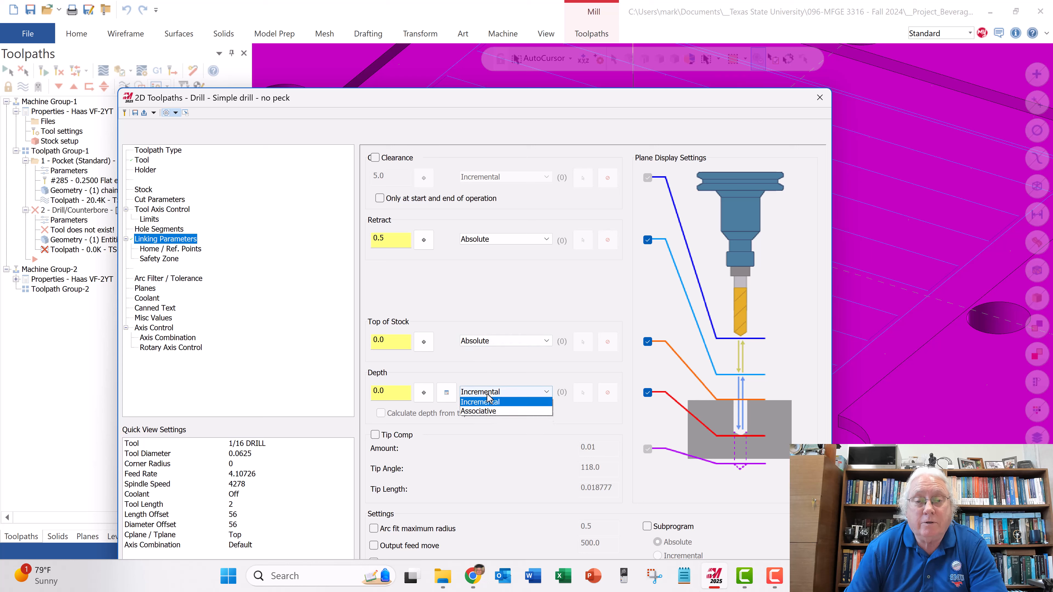
left_click(476, 402)
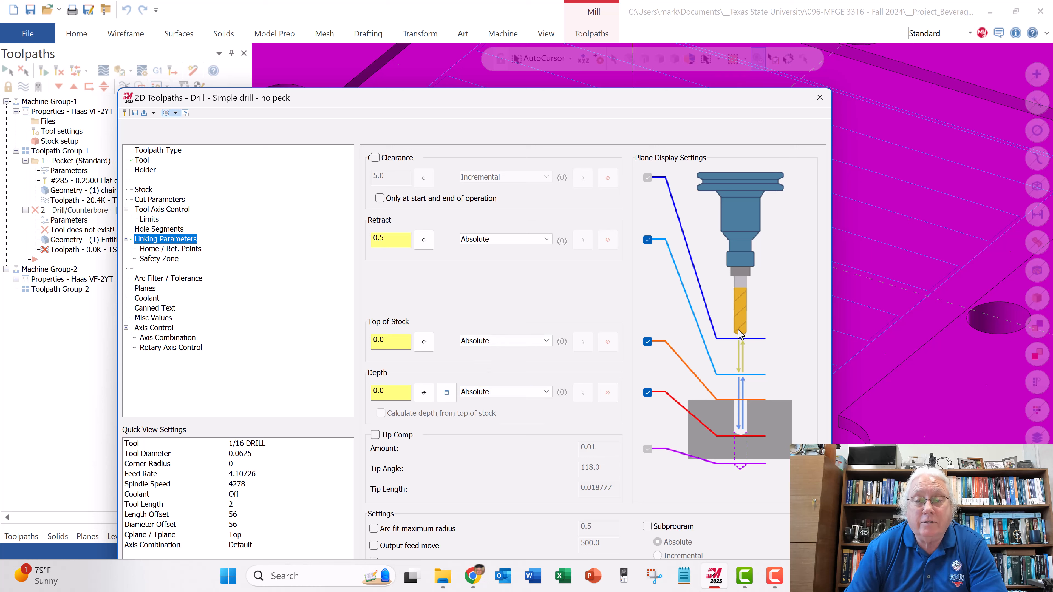
- Set the drill toolpath's depth to -.375
double_click(394, 391)
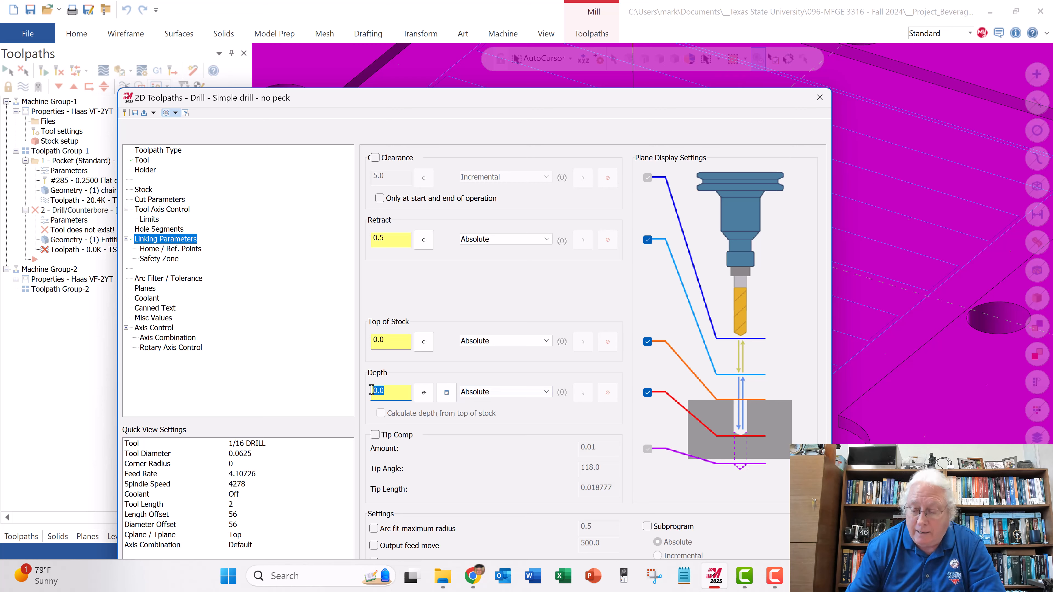
type("-.25")
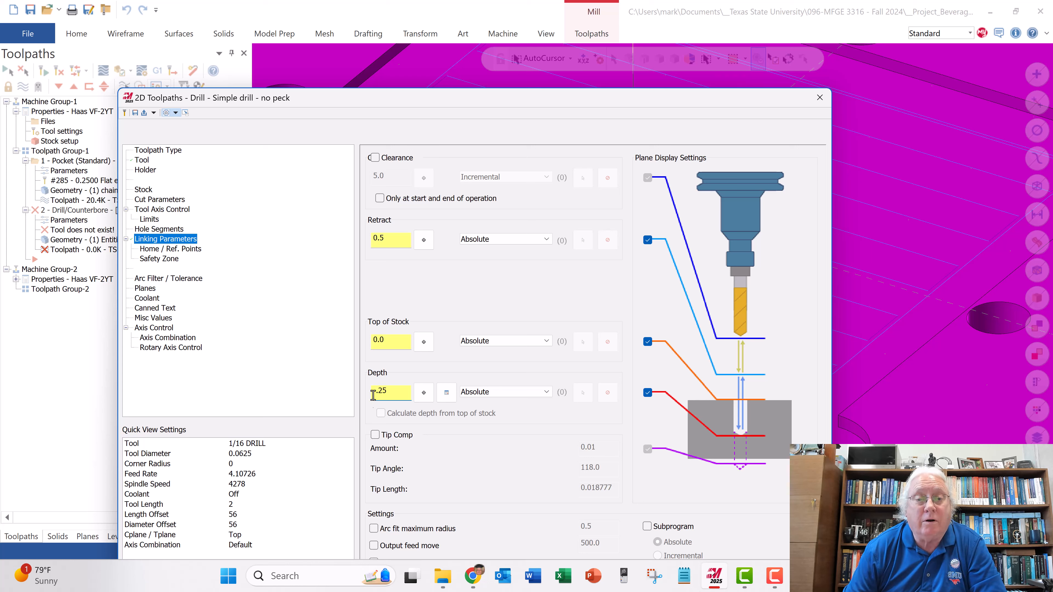
left_click_drag(379, 393, 388, 393)
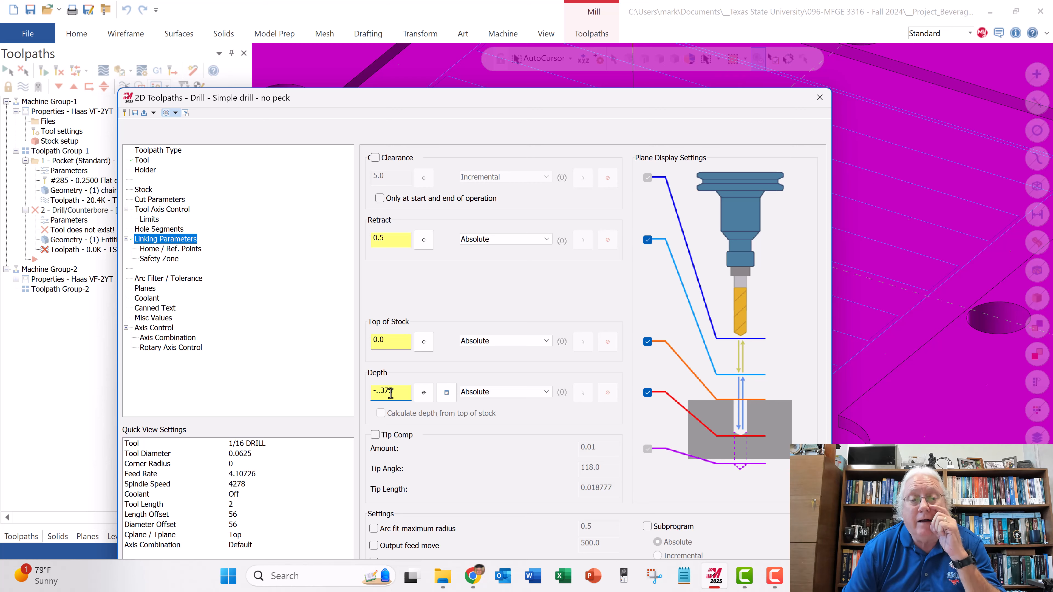
key("BackSpace")
key("BackSpace")
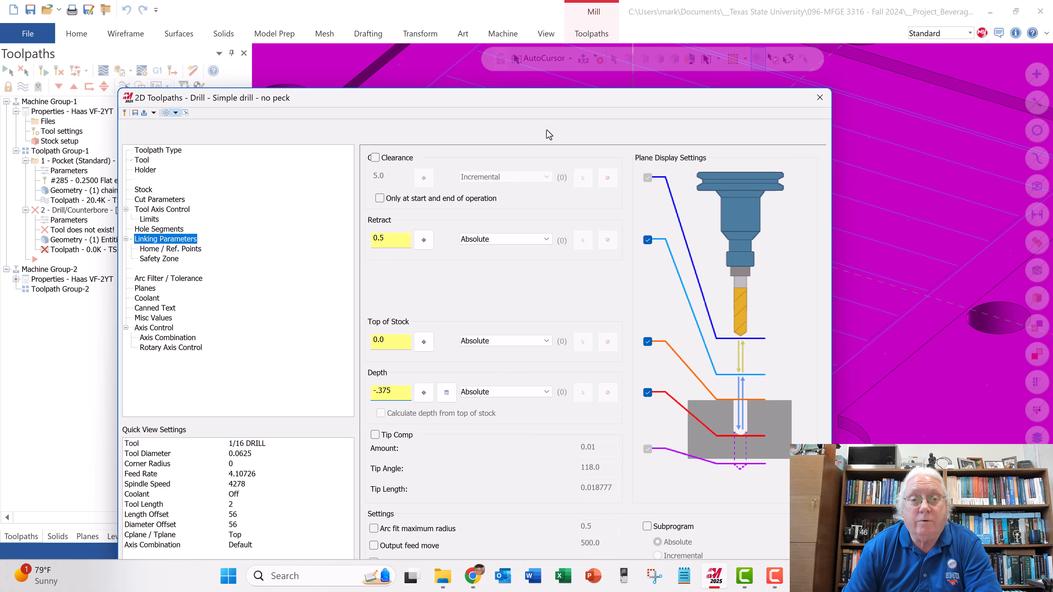
- Switch flood coolant on for the drill toolpath and accept the parameters to generate it
left_click_drag(556, 105, 593, 59)
left_click(186, 252)
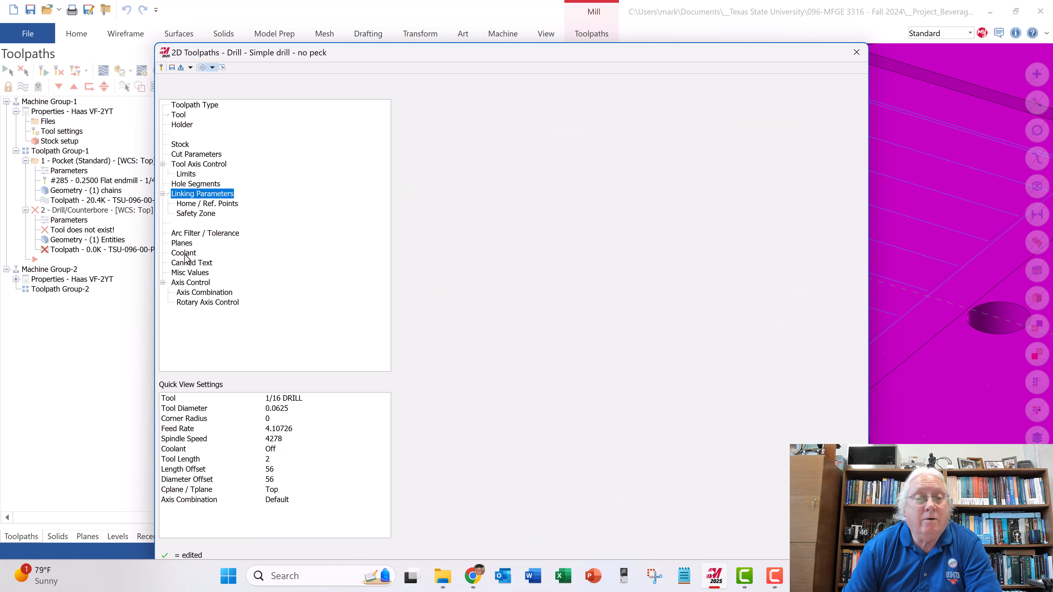
left_click(641, 185)
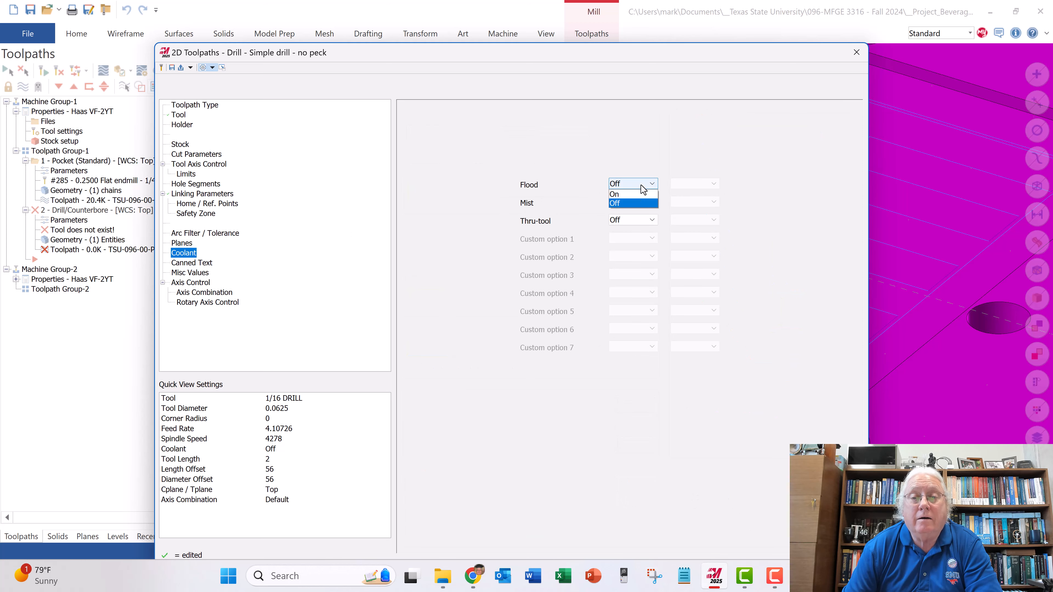
left_click(636, 196)
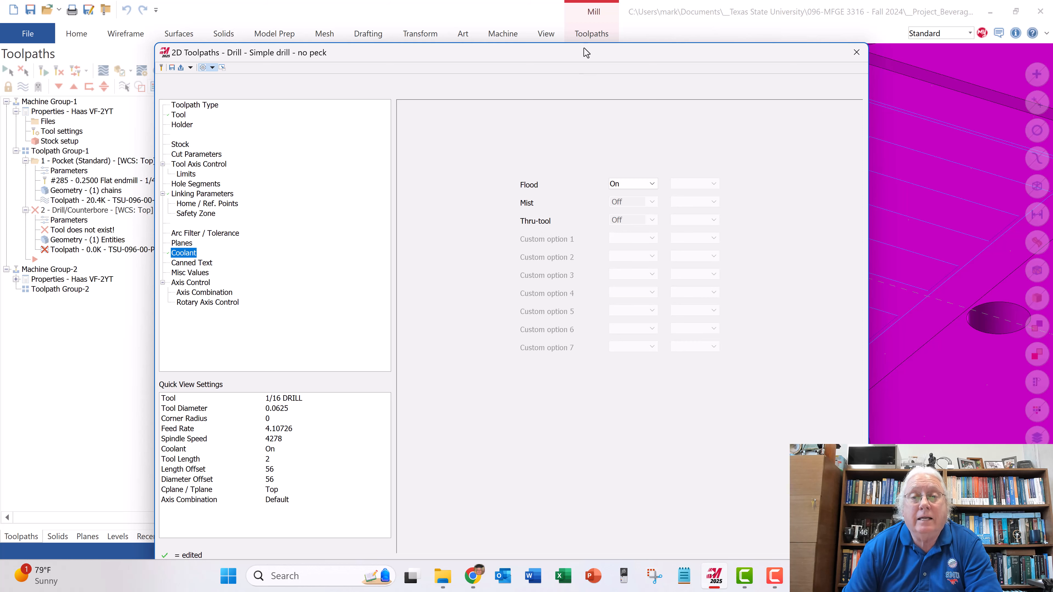
left_click_drag(584, 51, 590, 18)
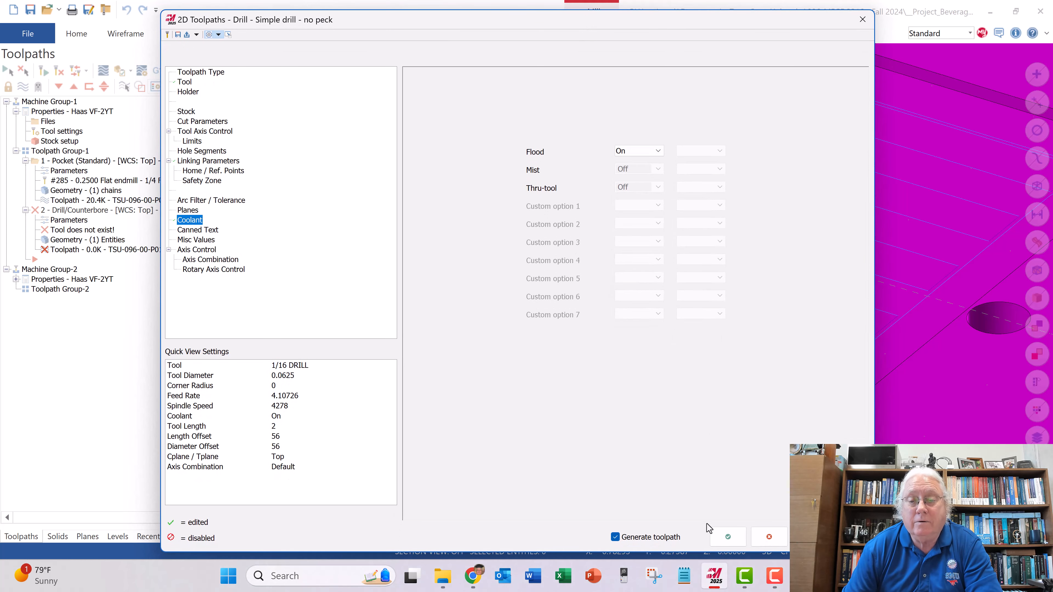
left_click(725, 536)
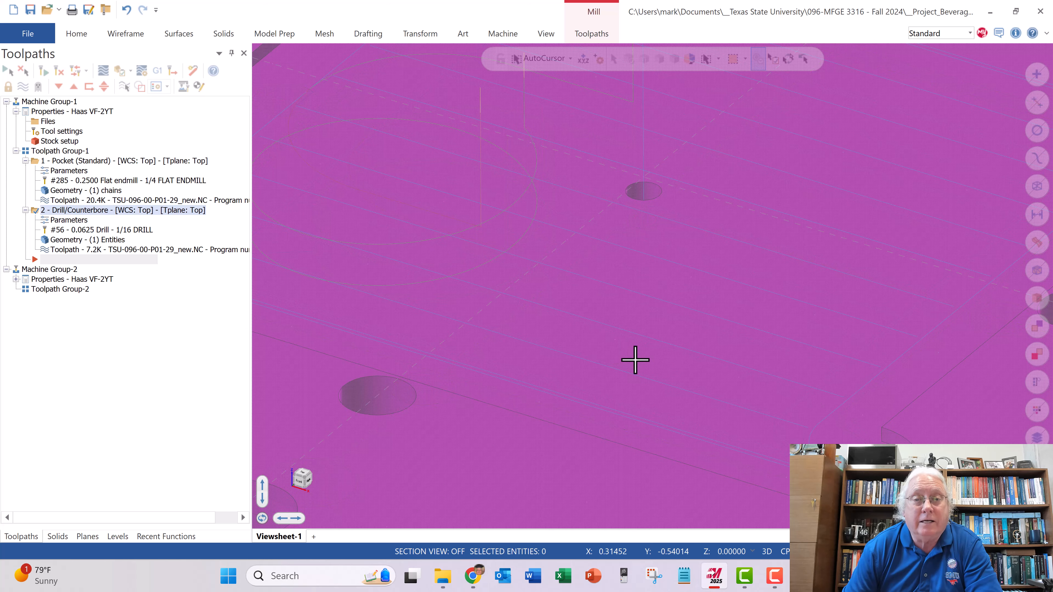
- Select both the pocket and drill operations, verify them together, and play the simulation up to the tool change
scroll(634, 359, "down", 10)
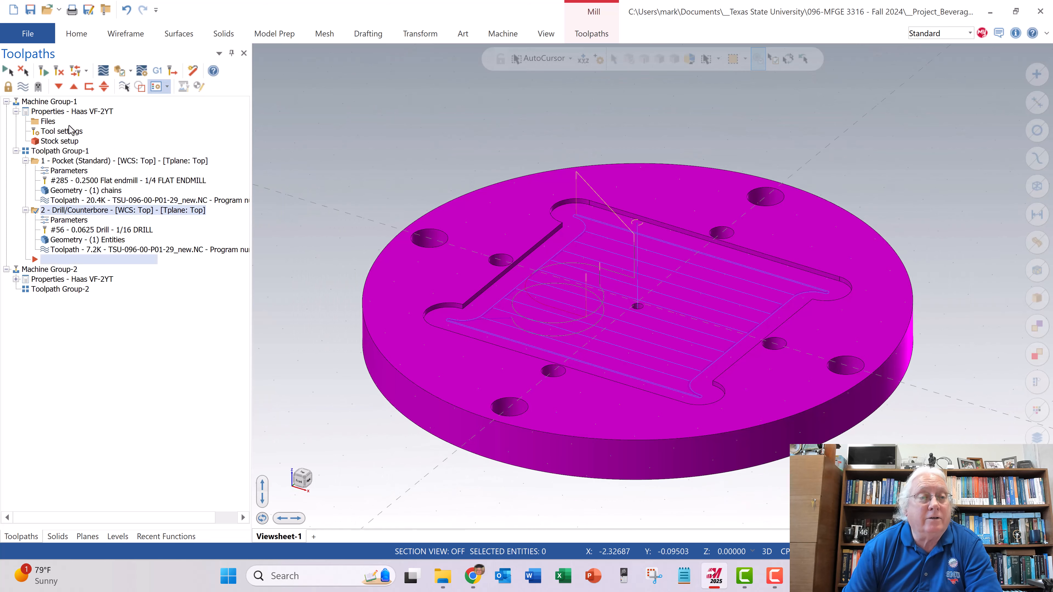
left_click(9, 71)
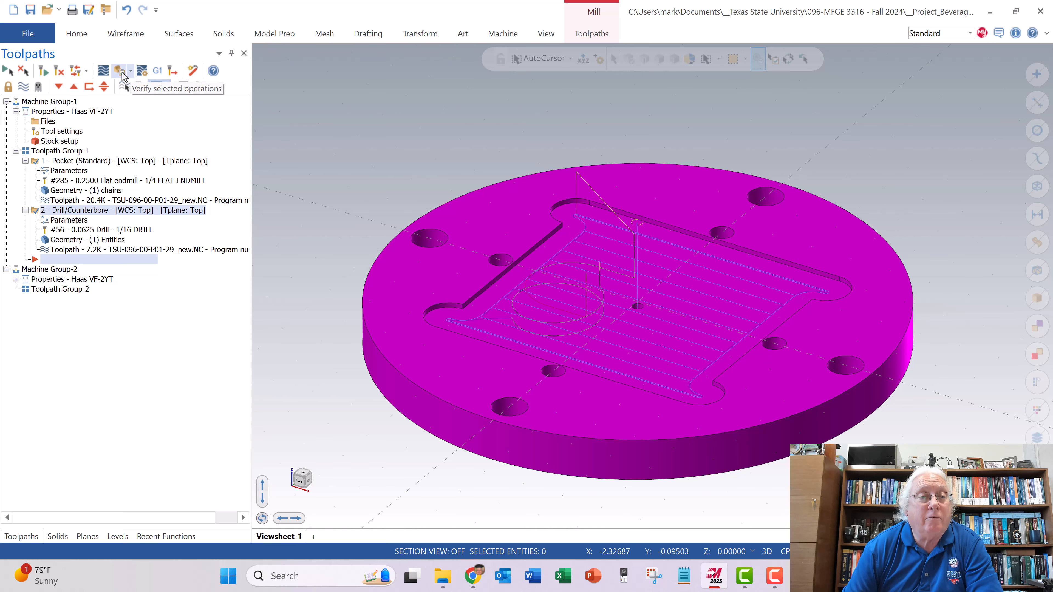
left_click(121, 75)
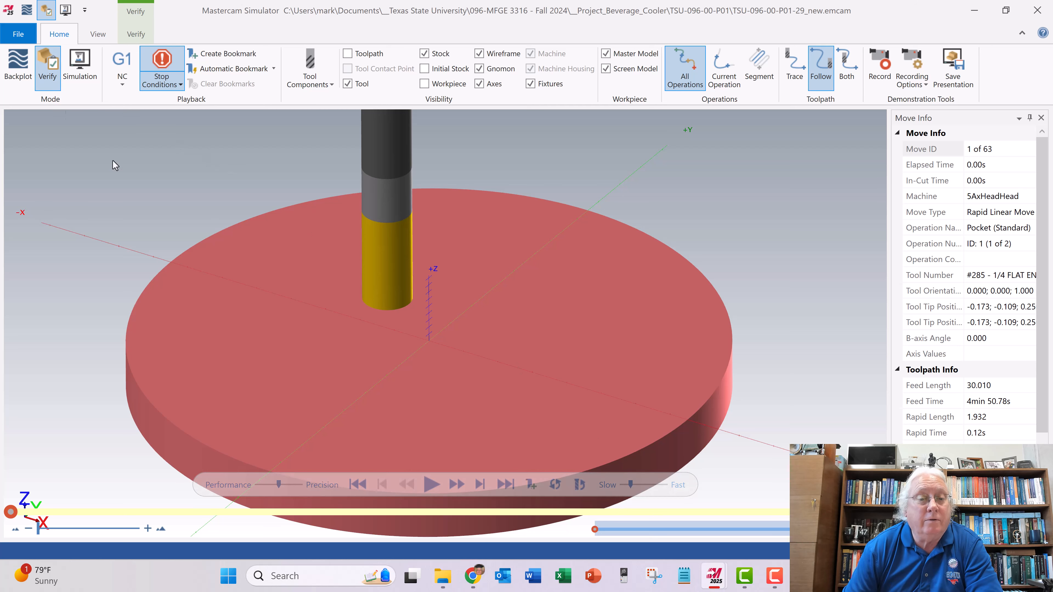
left_click(430, 482)
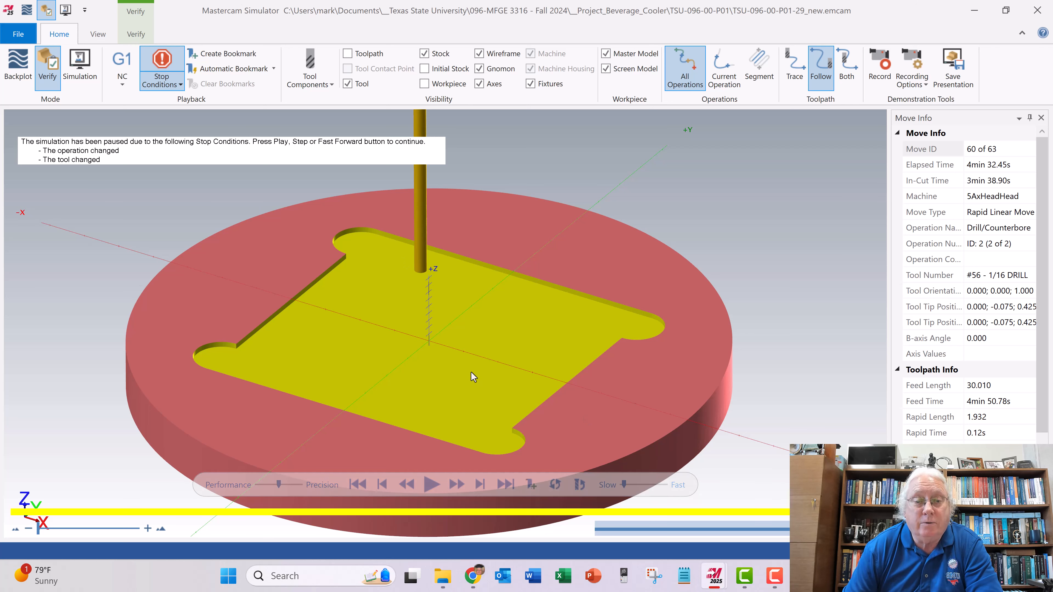
- Inspect the pocketed stock from several angles and continue the simulation through the 1/16 drill operation
middle_click_drag(458, 326, 460, 311)
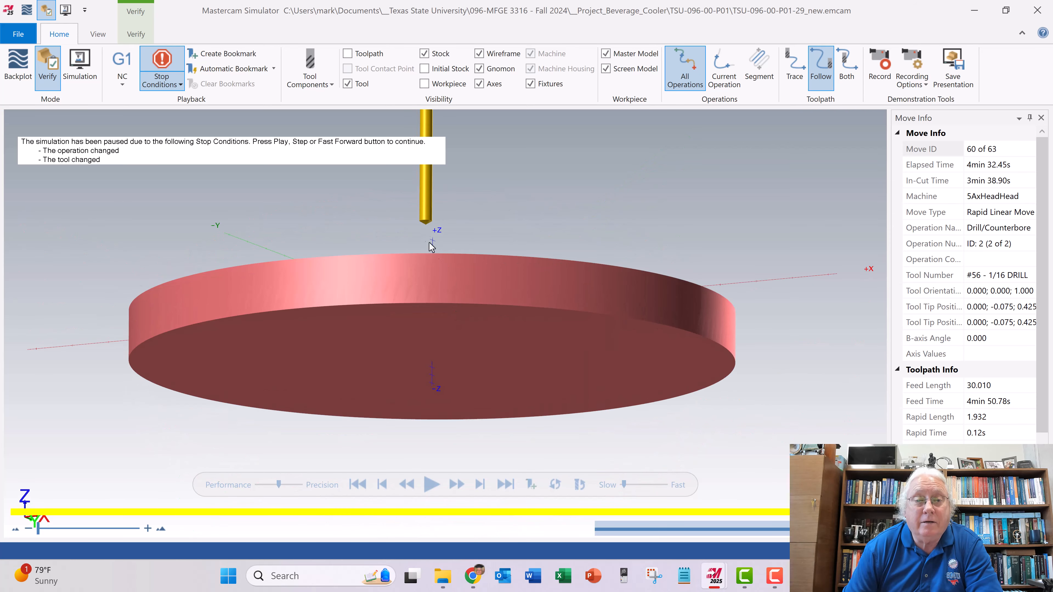
middle_click_drag(479, 251, 481, 267)
scroll(509, 318, "up", 3)
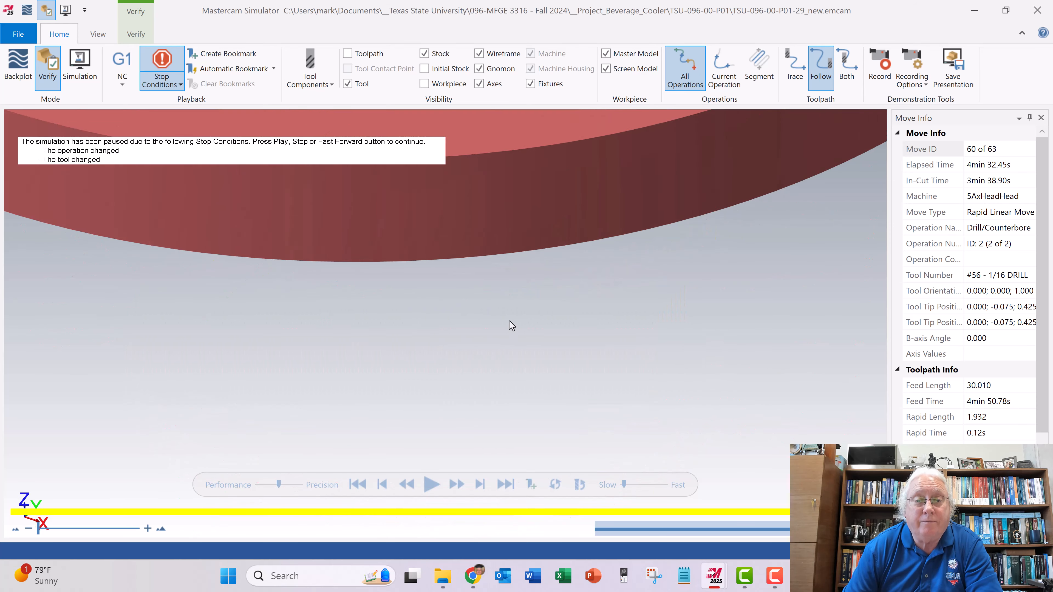
scroll(509, 318, "down", 6)
scroll(495, 226, "up", 2)
scroll(505, 243, "up", 1)
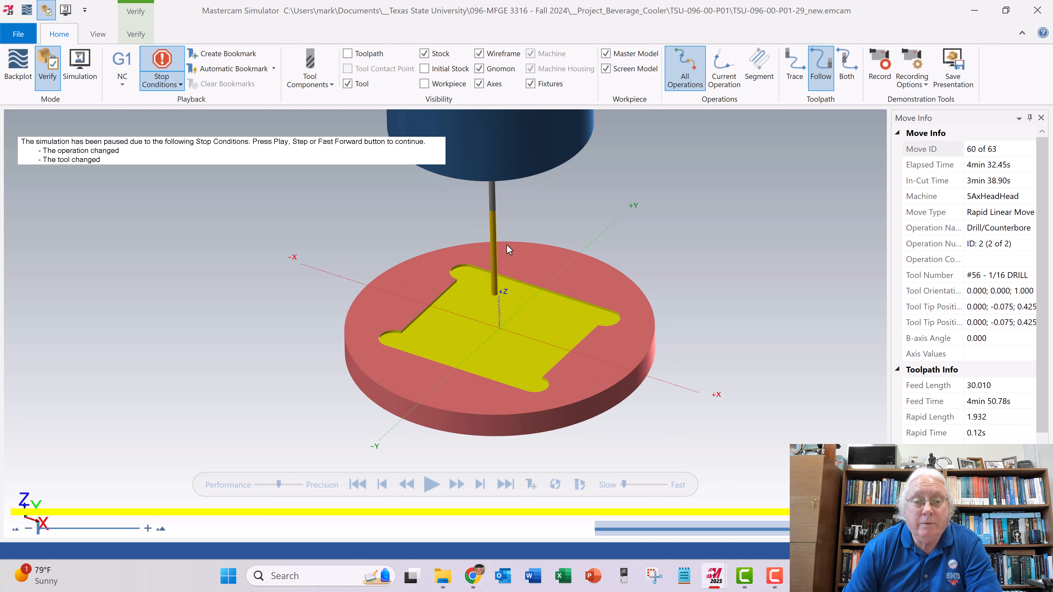
left_click(431, 485)
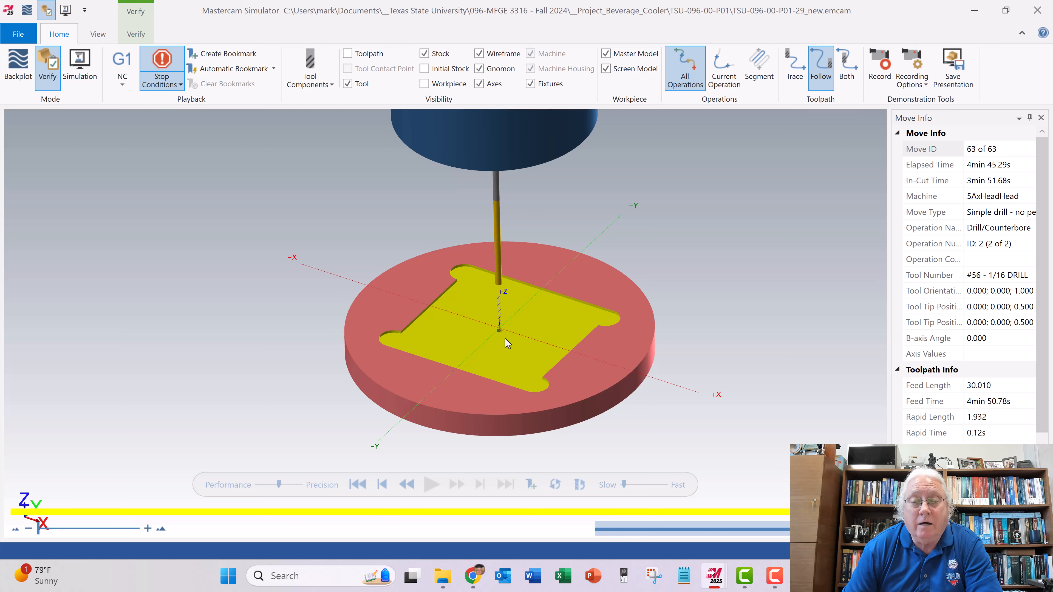
- Inspect the drilled center hole up close and replay the 1/16 drill operation at a slightly faster simulation speed
scroll(504, 339, "up", 3)
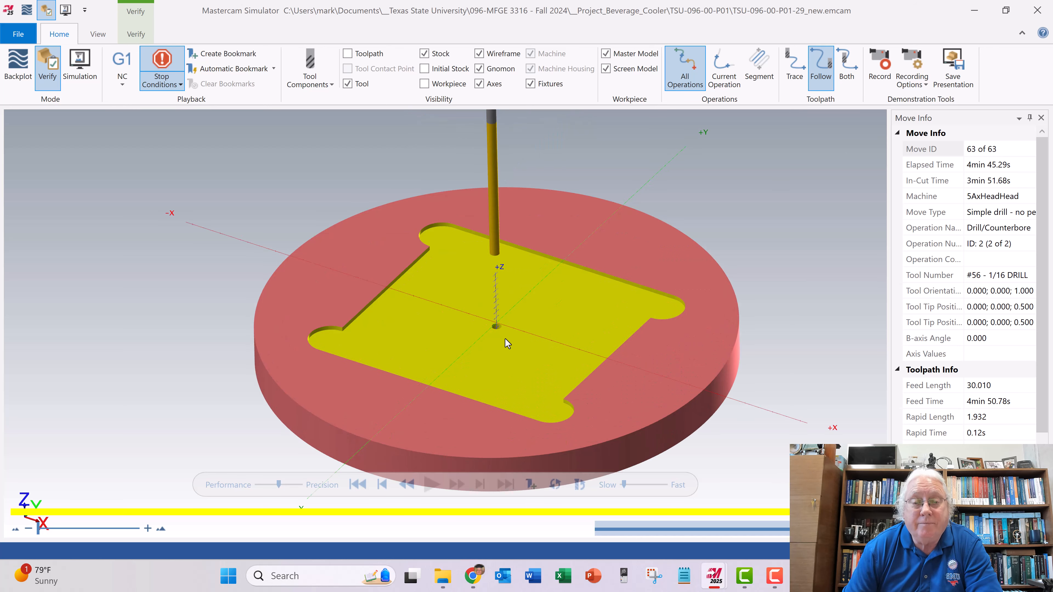
mouse_move(503, 350)
middle_mouse_down()
mouse_move(504, 334)
mouse_move(508, 356)
middle_mouse_up()
scroll(508, 355, "up", 2)
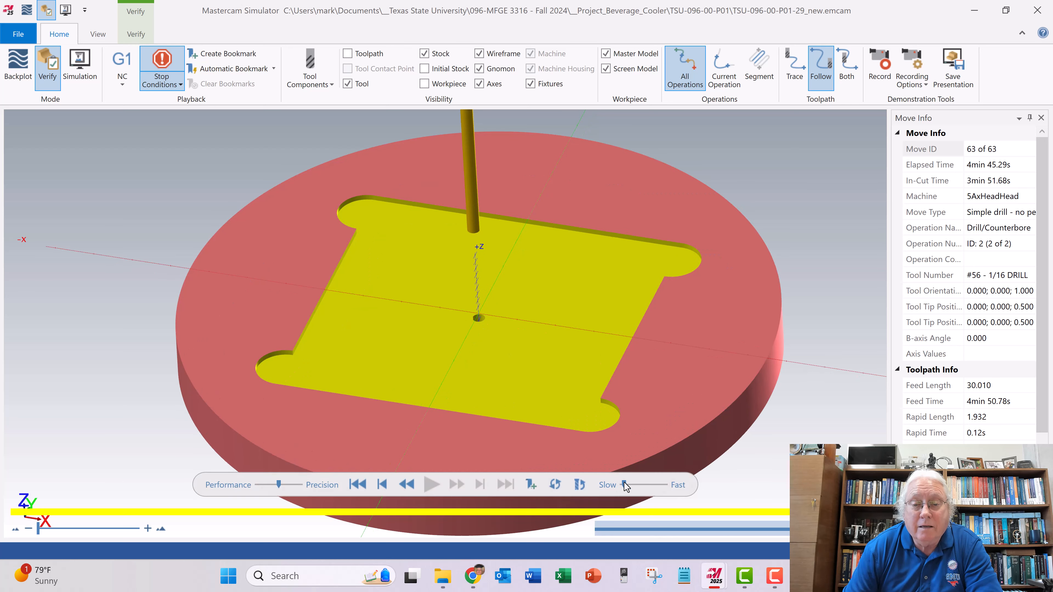
left_click(406, 485)
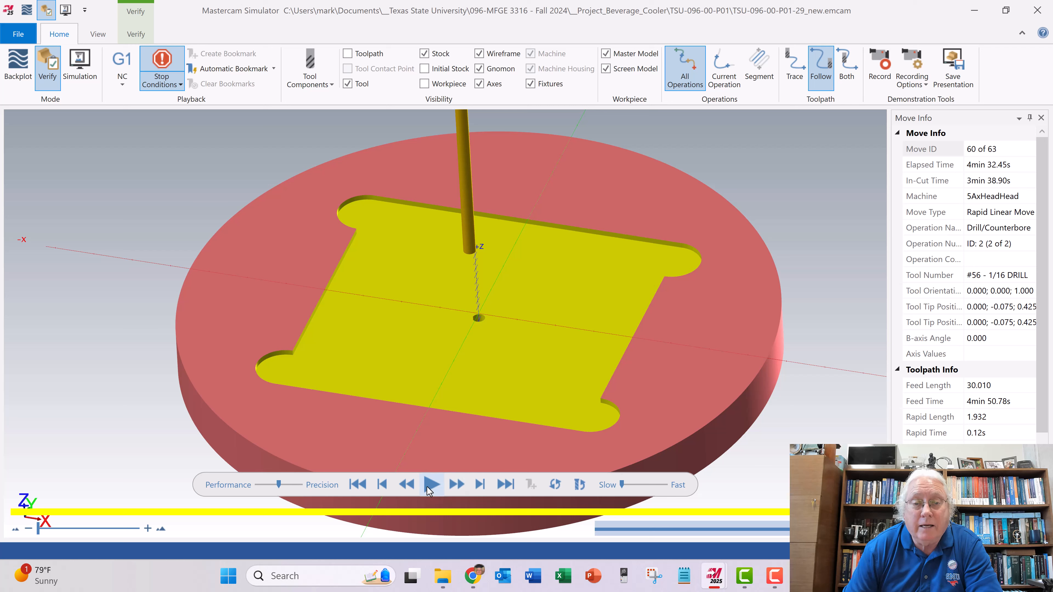
left_click(427, 488)
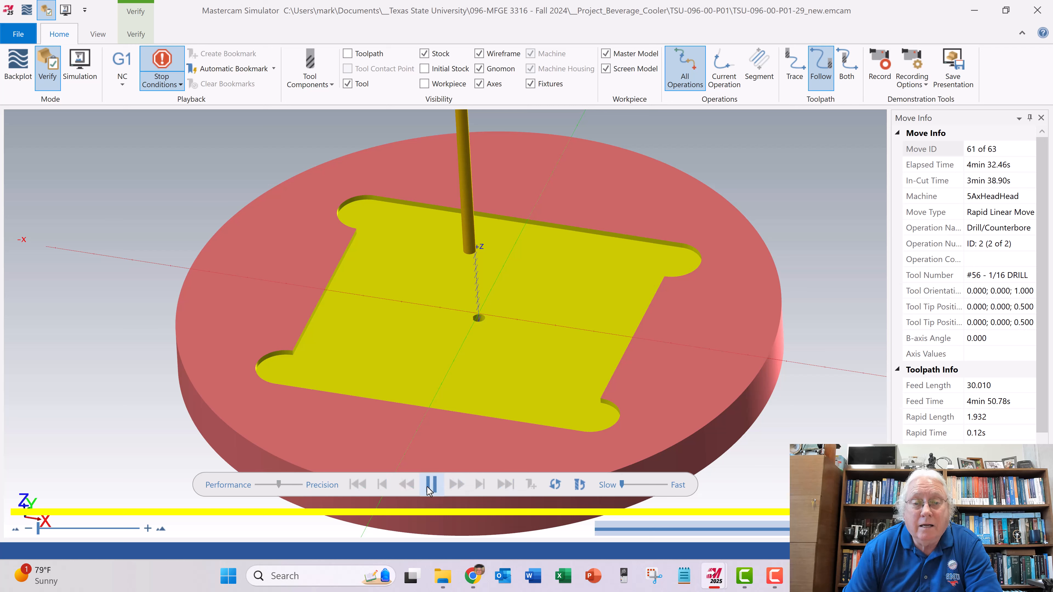
left_click_drag(620, 483, 628, 485)
left_click(408, 483)
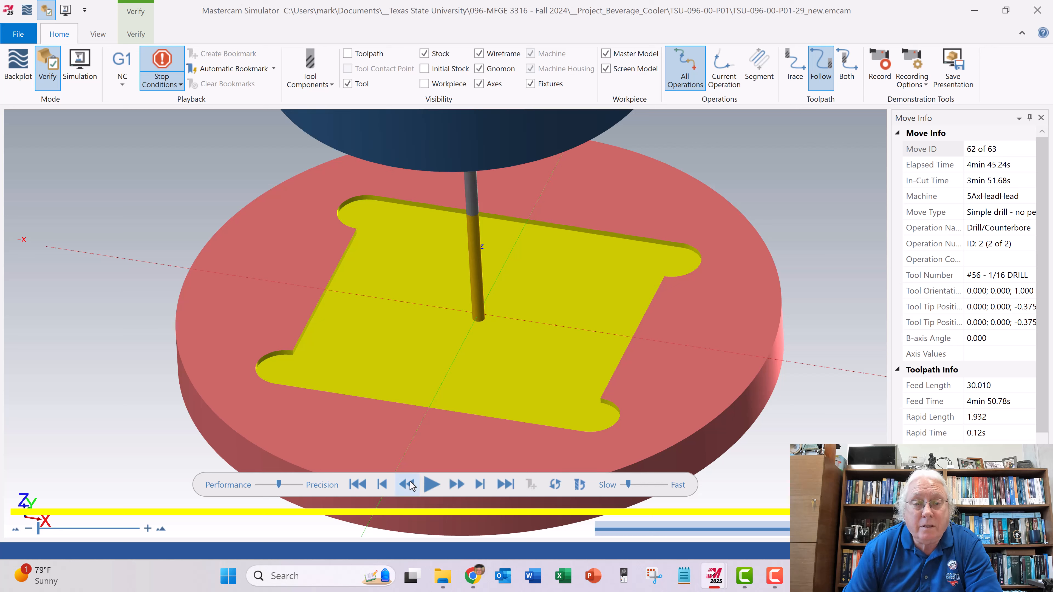
left_click(381, 487)
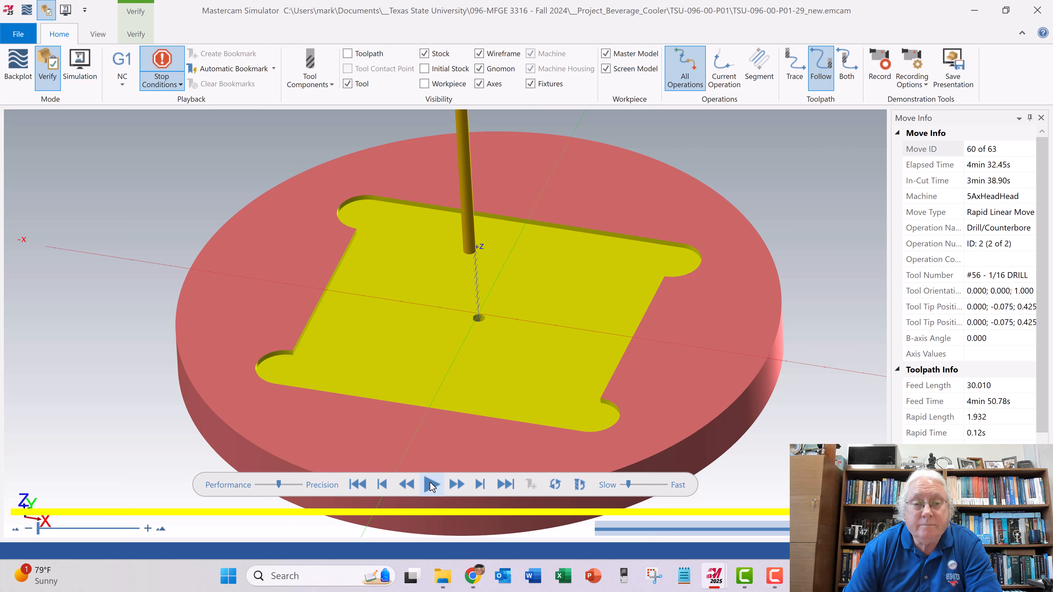
- Replay the whole pocket and drill simulation from the beginning, inspect the finished stock, and close the simulator
left_click(382, 484)
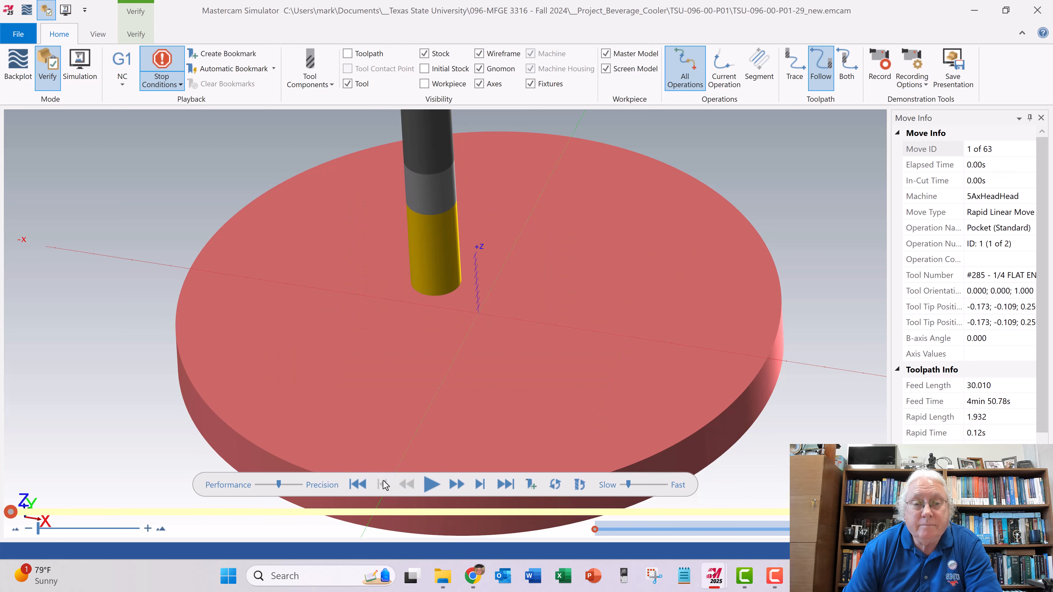
left_click(431, 485)
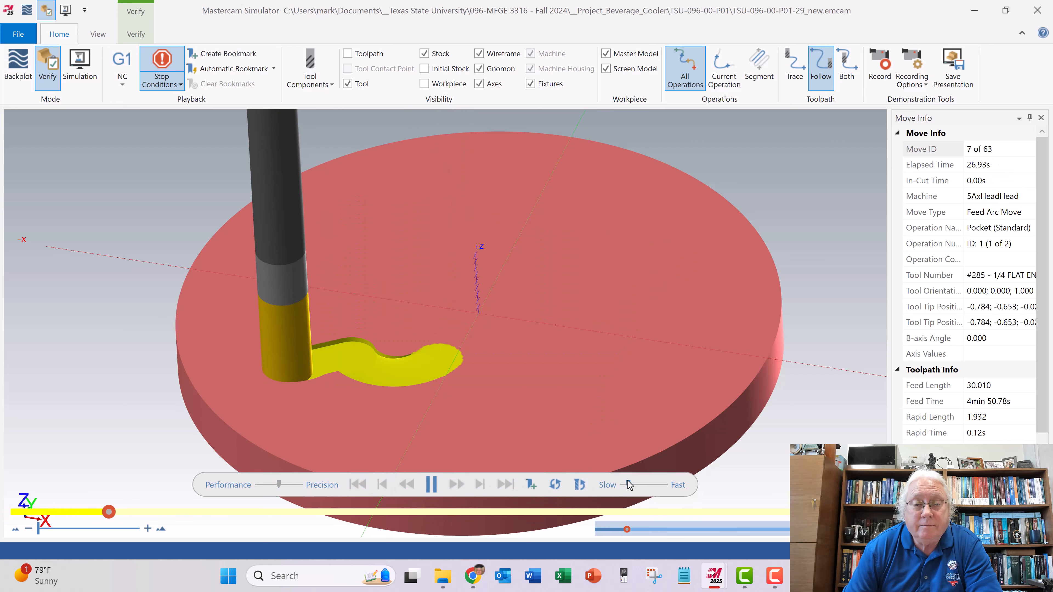
mouse_move(628, 482)
left_mouse_down()
mouse_move(636, 485)
mouse_move(623, 486)
left_mouse_up()
left_click(431, 485)
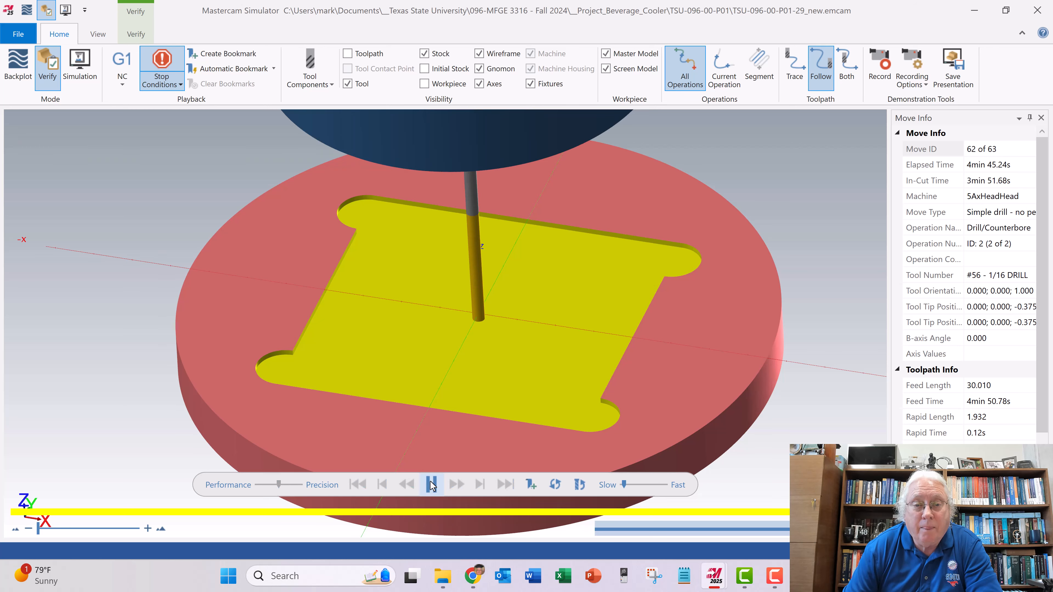
mouse_move(487, 402)
middle_mouse_down()
mouse_move(485, 381)
mouse_move(489, 404)
middle_mouse_up()
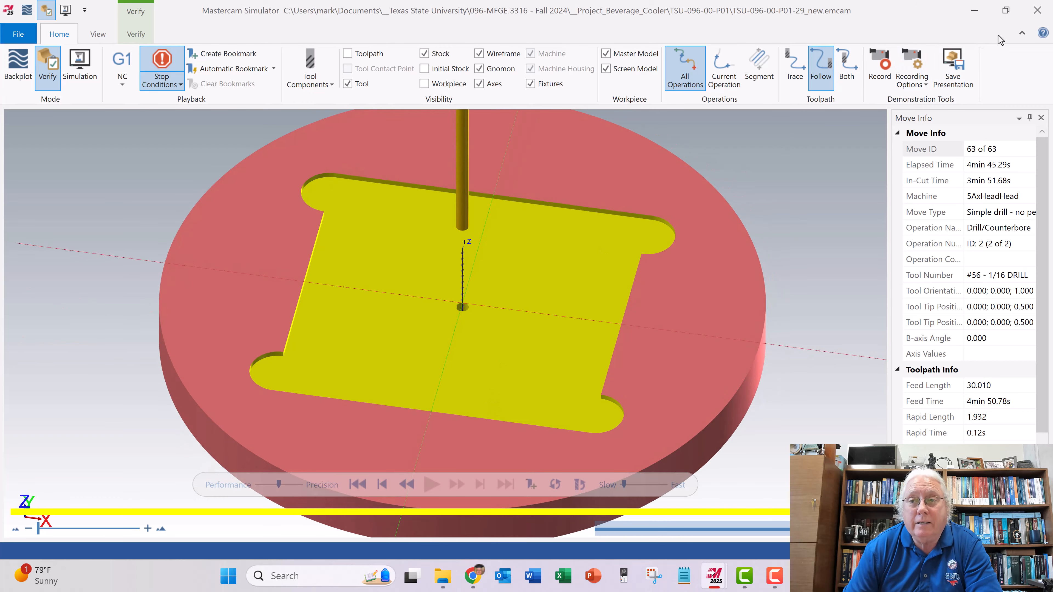
left_click(1037, 10)
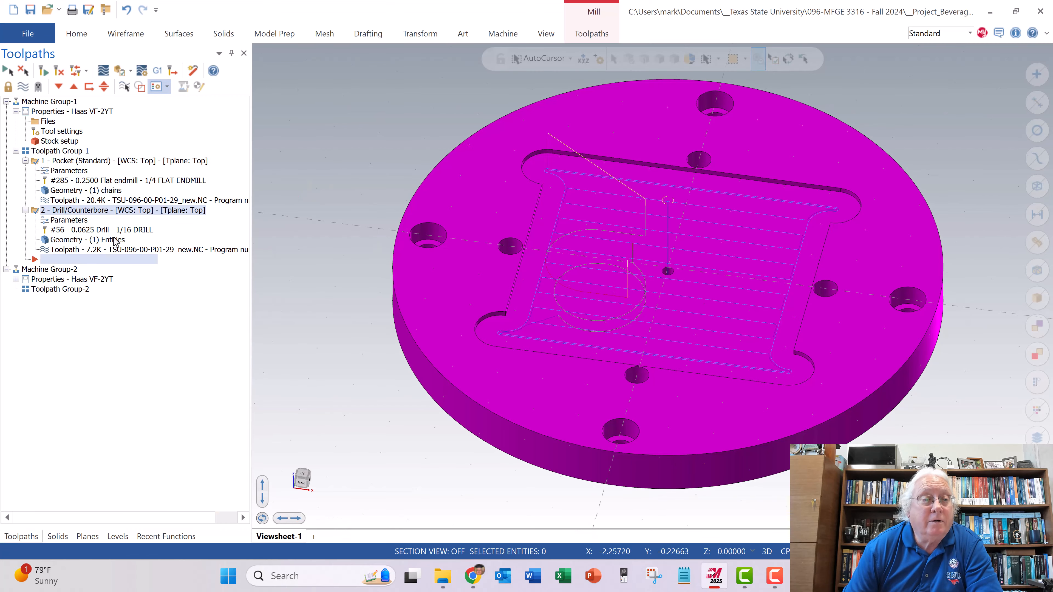
- Review the center-hole drill toolpath's cut parameters, stock, tool, hole segment and linking settings
left_click(65, 223)
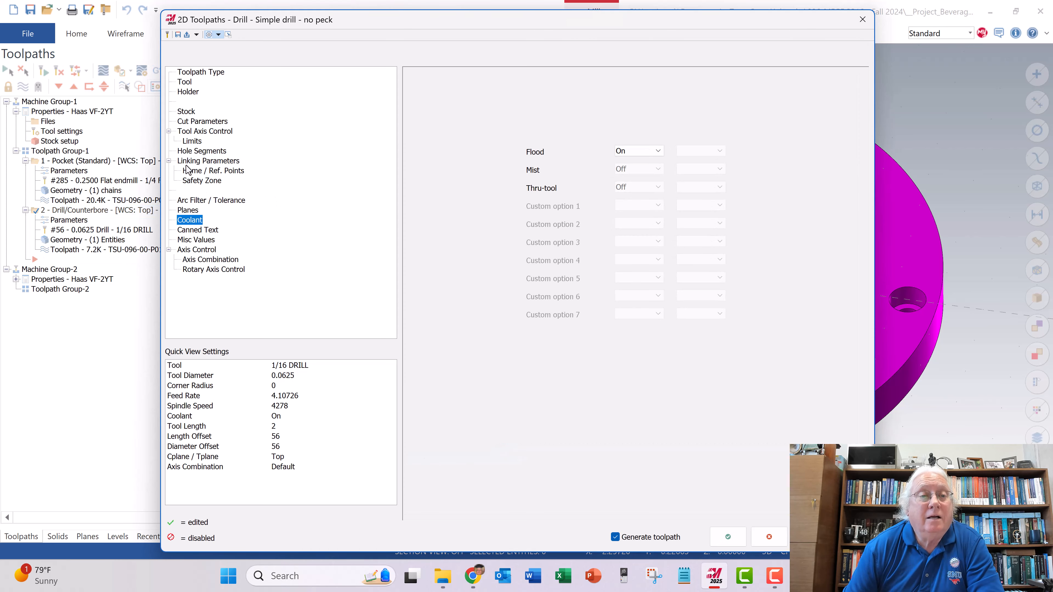
left_click(203, 121)
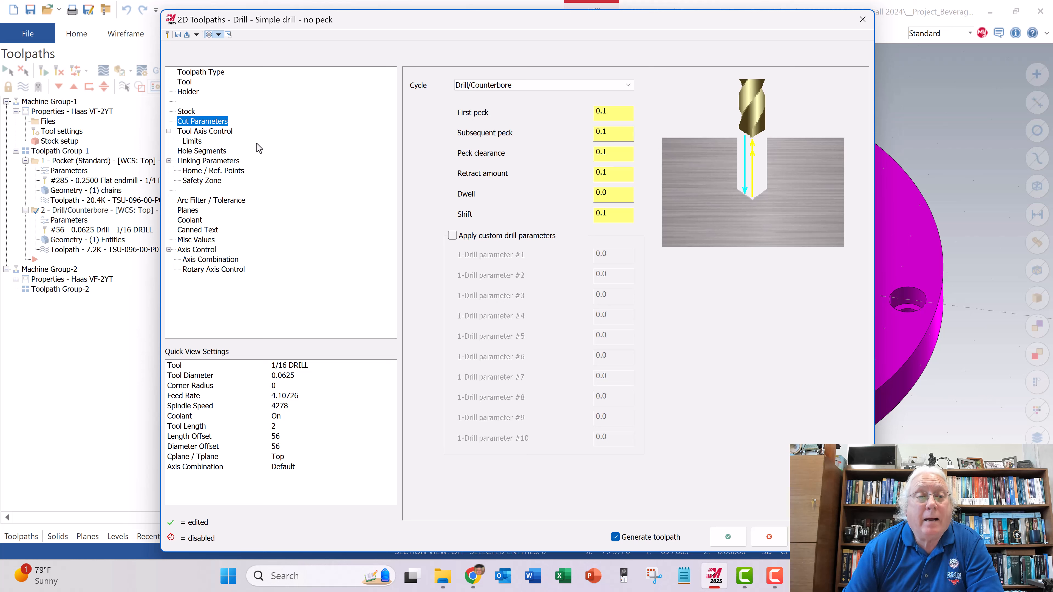
left_click(197, 161)
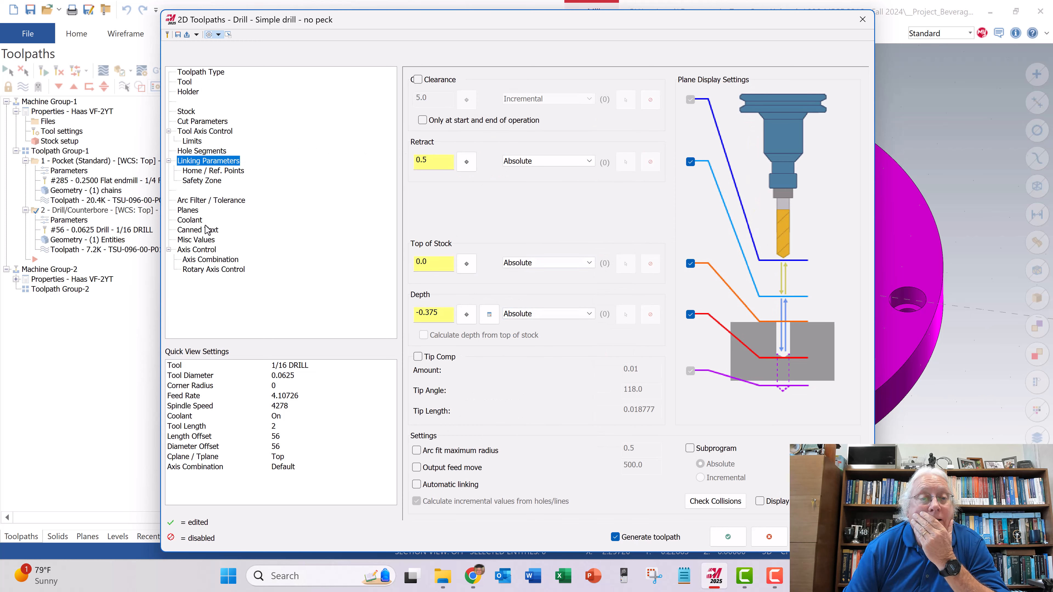
left_click(201, 122)
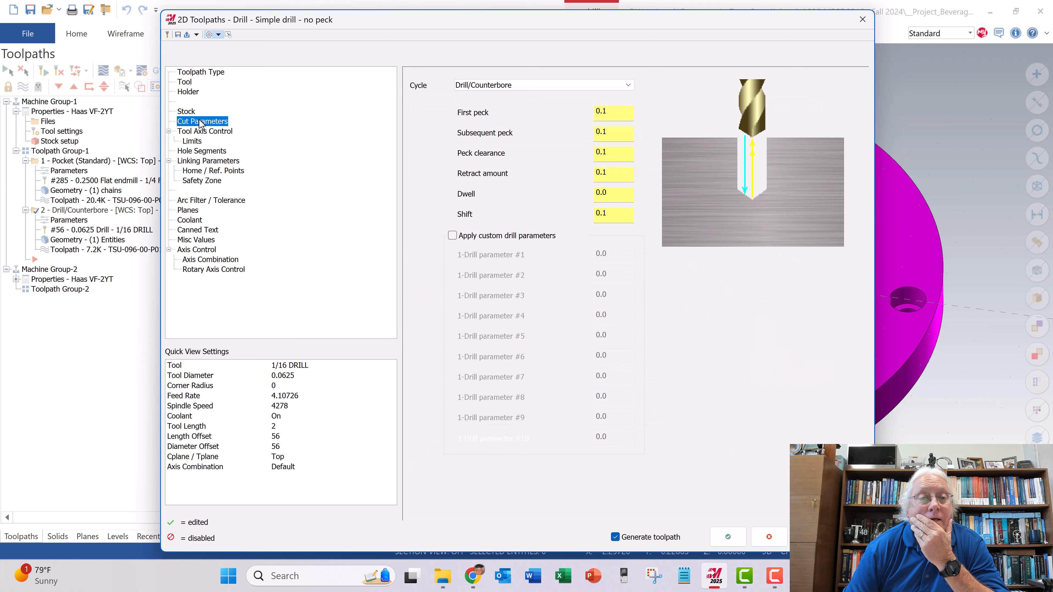
left_click(184, 118)
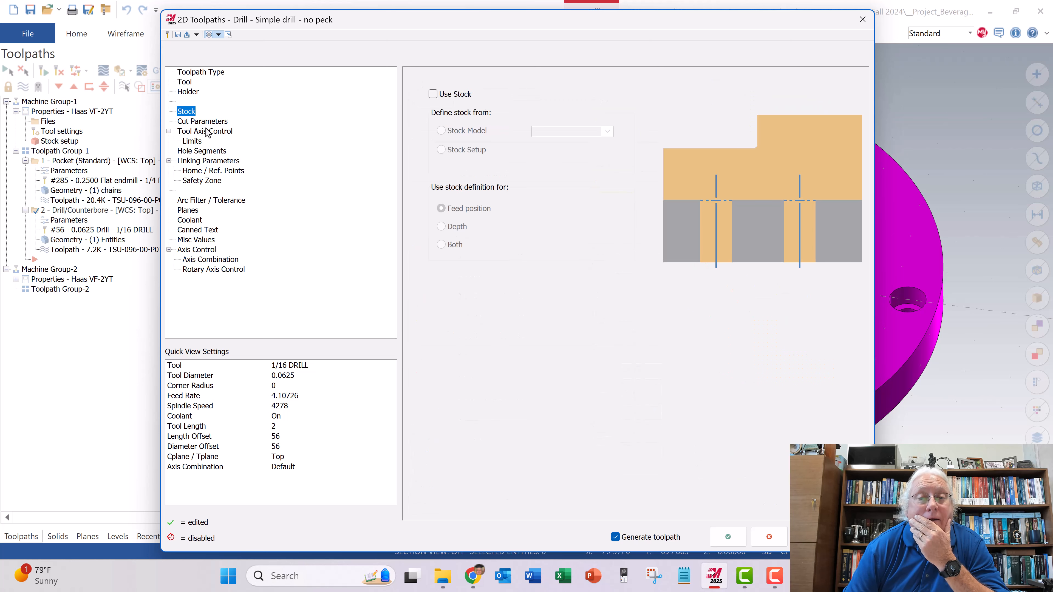
left_click(184, 82)
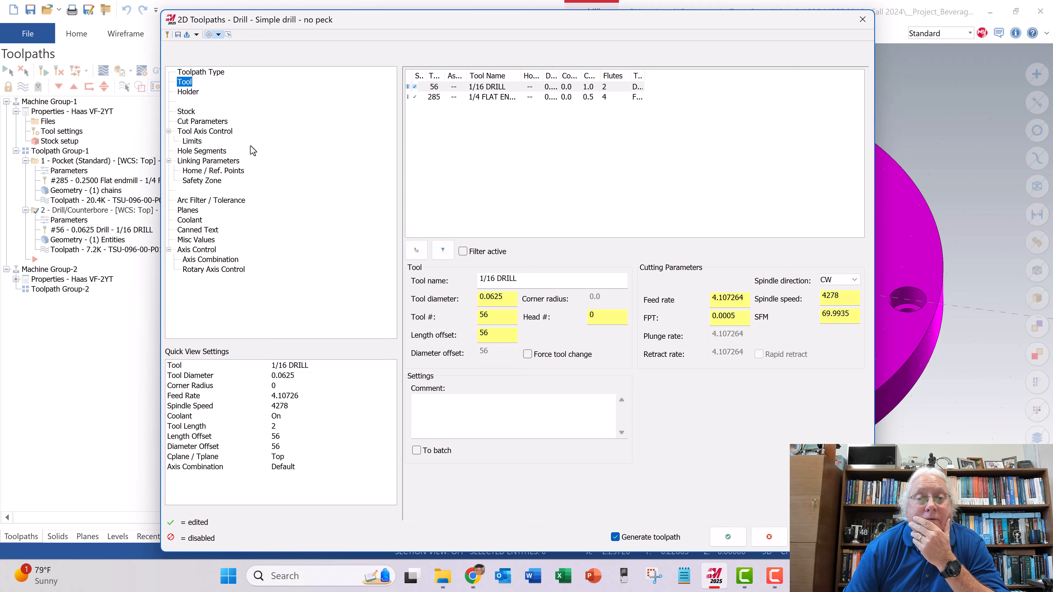
left_click(188, 154)
left_click(188, 162)
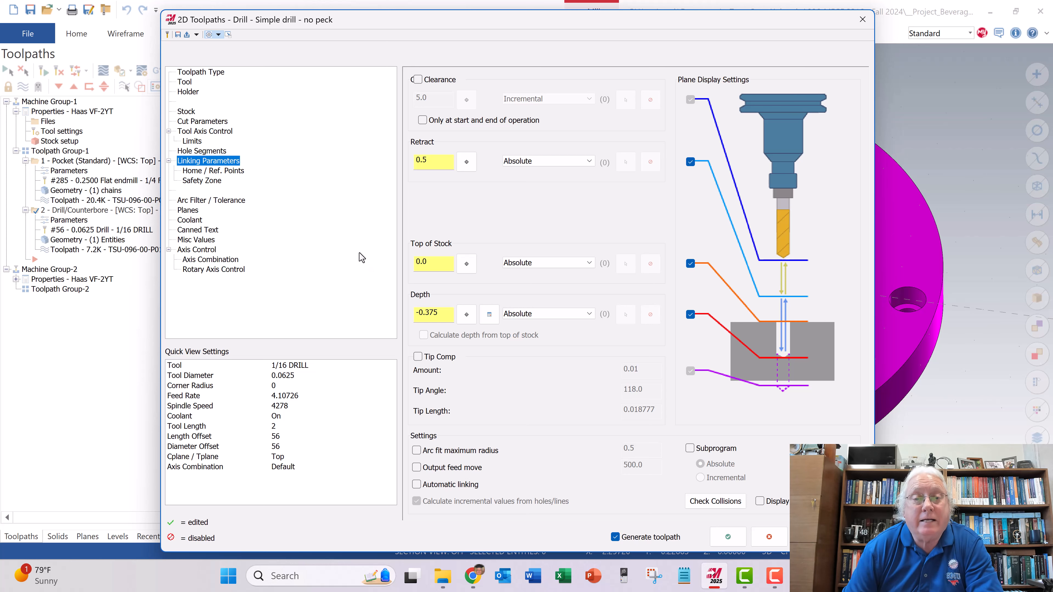
left_click(195, 122)
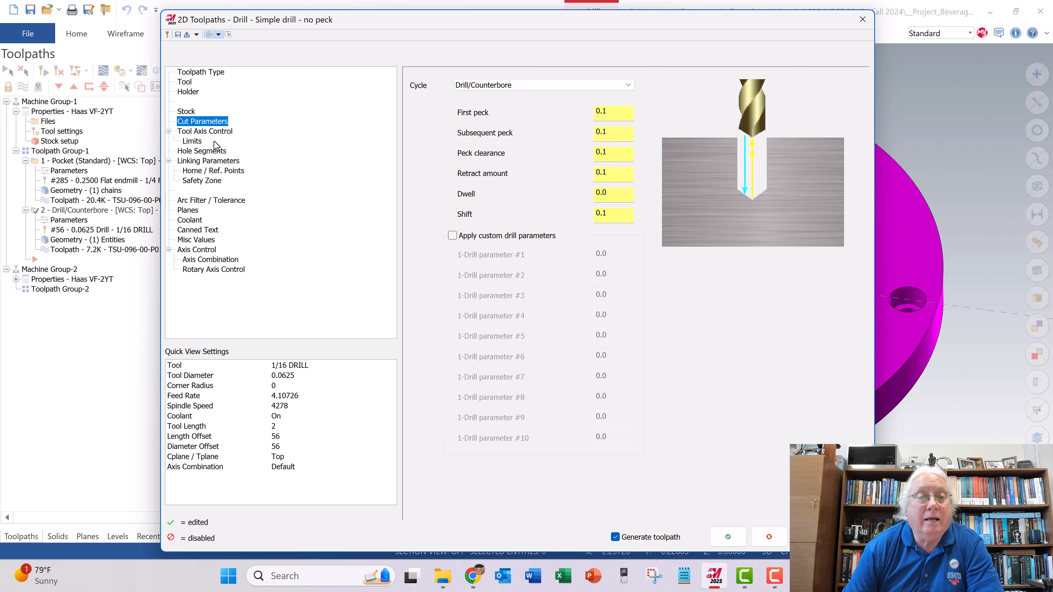
- Set the center-hole drill toolpath's absolute retract height to 0.25 and accept the parameters to regenerate it
left_click(195, 162)
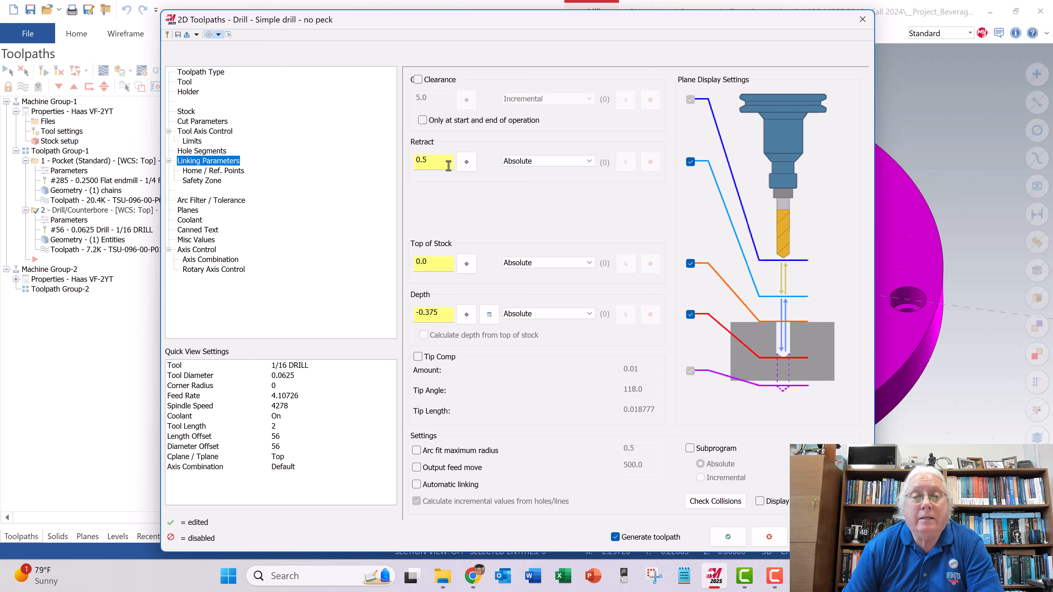
left_click(422, 161)
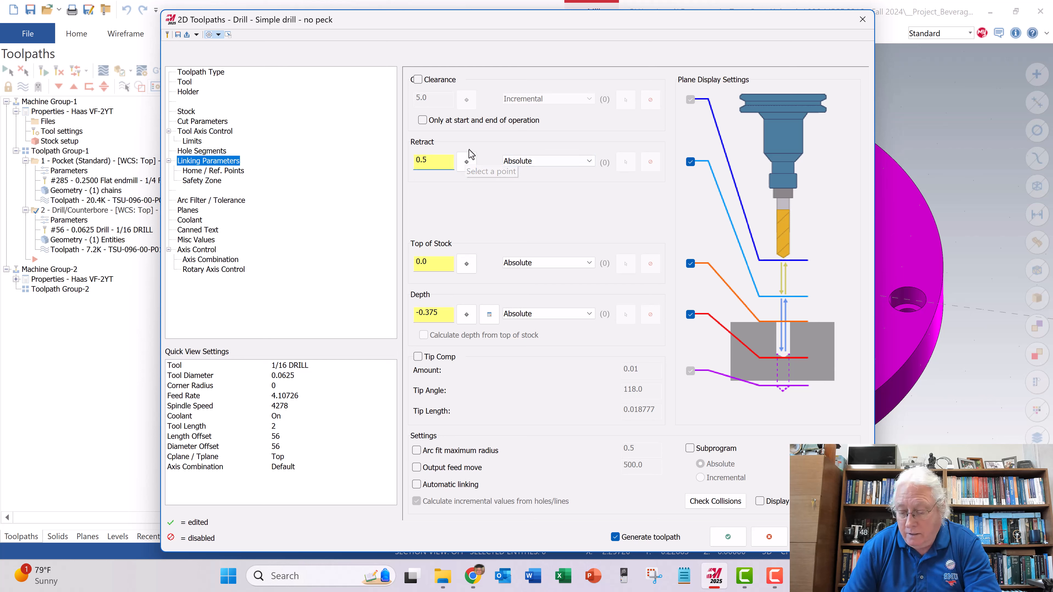
type("2")
key("Return")
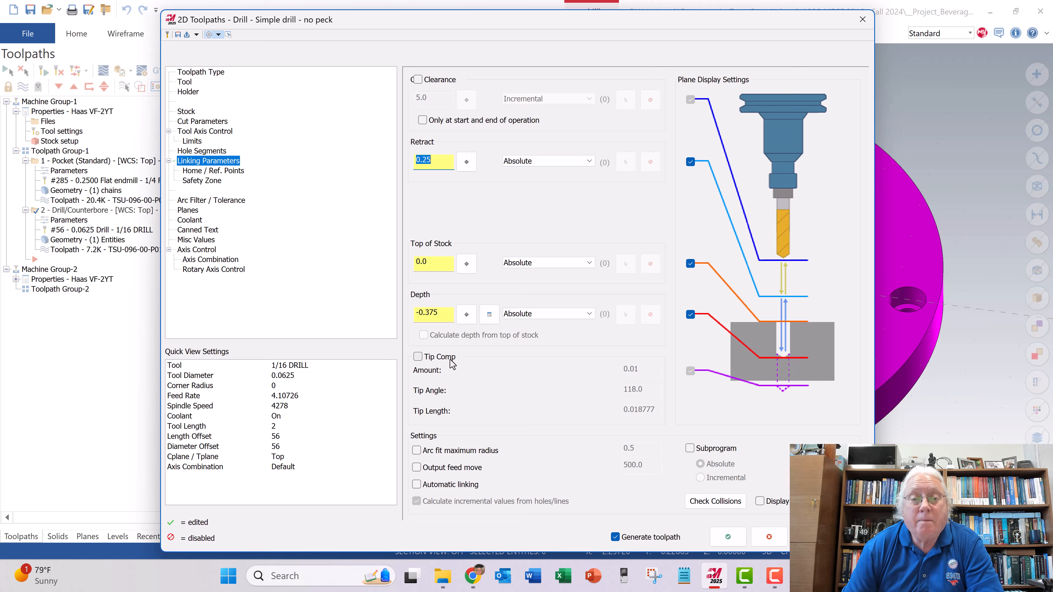
left_click(728, 537)
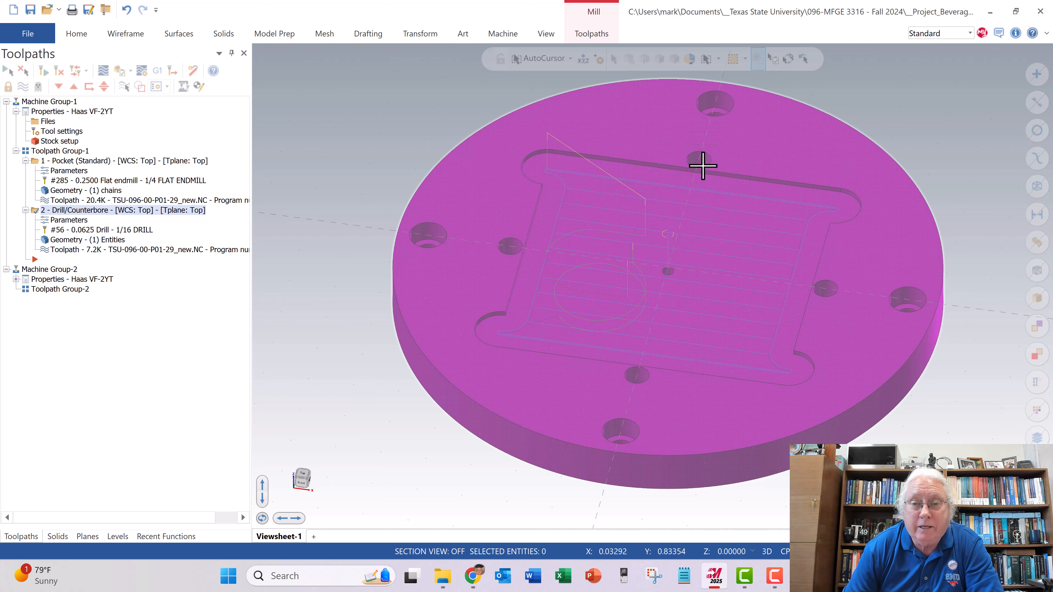
- Start a new drill toolpath and select the large outer hole on the plate's negative X side
mouse_move(557, 270)
middle_mouse_down()
mouse_move(576, 178)
mouse_move(559, 268)
mouse_move(529, 237)
middle_mouse_up()
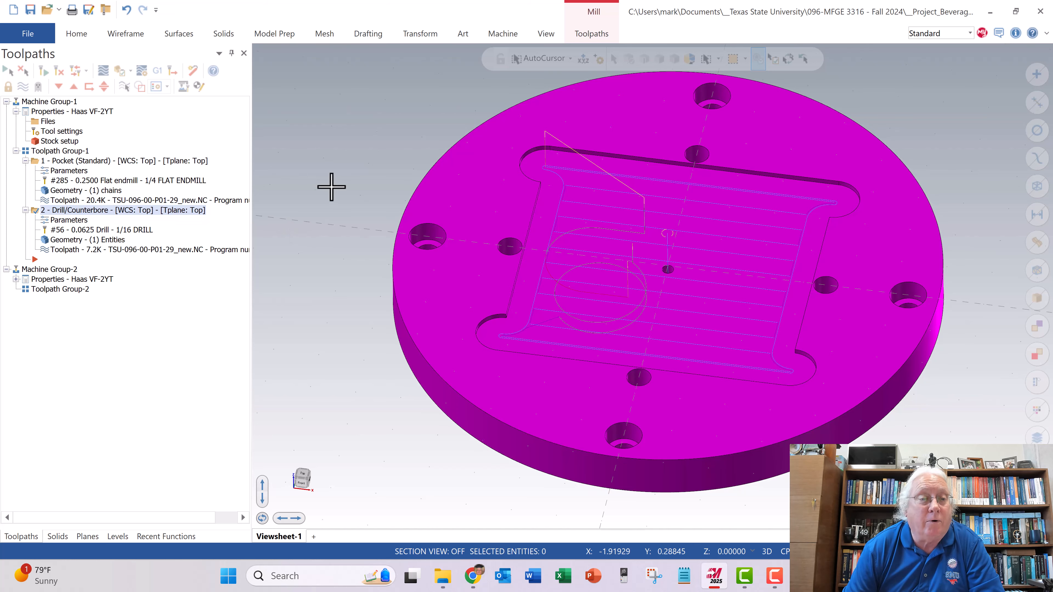
middle_click_drag(452, 265, 450, 258)
scroll(450, 258, "down", 1)
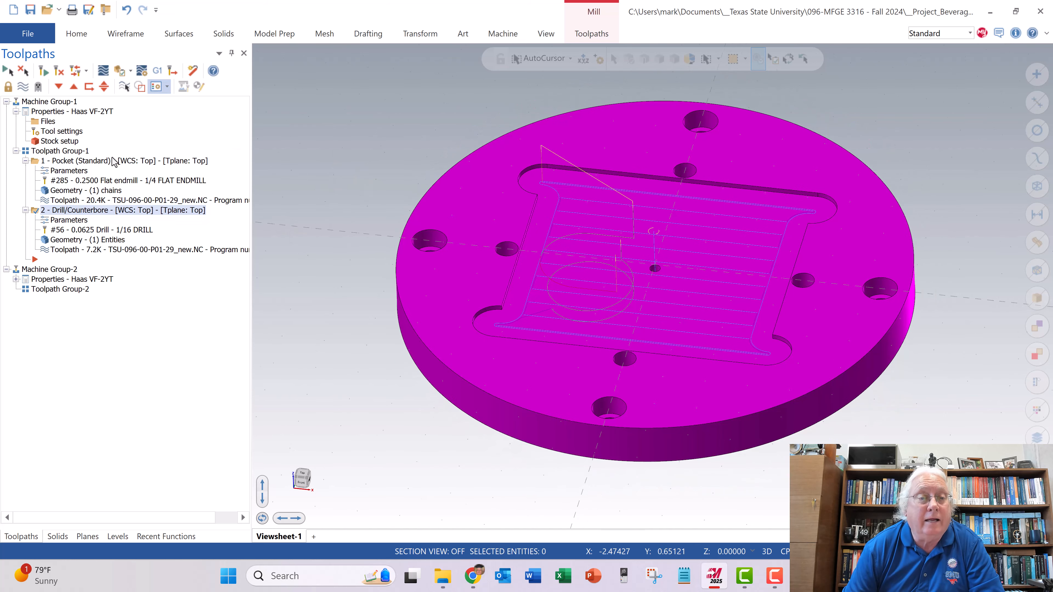
left_click(583, 34)
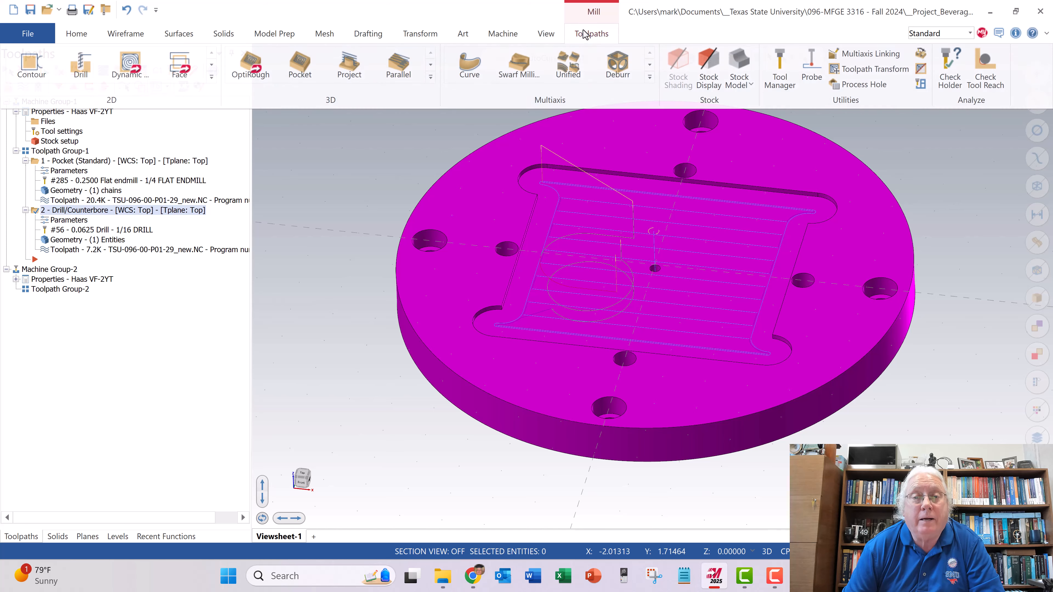
left_click(83, 70)
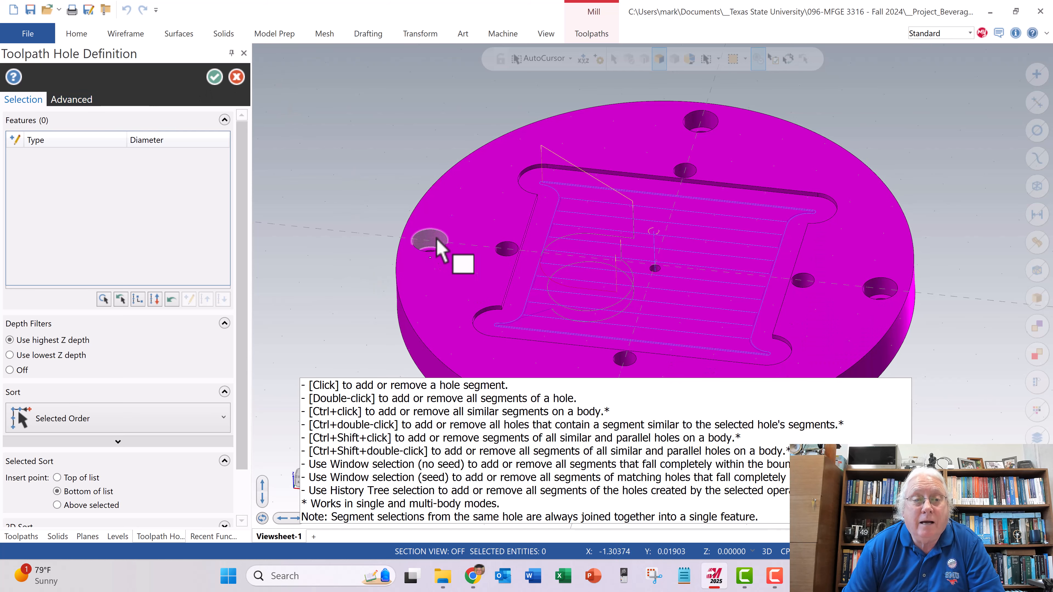
scroll(431, 241, "down", 2)
scroll(442, 245, "up", 2)
scroll(419, 248, "up", 2)
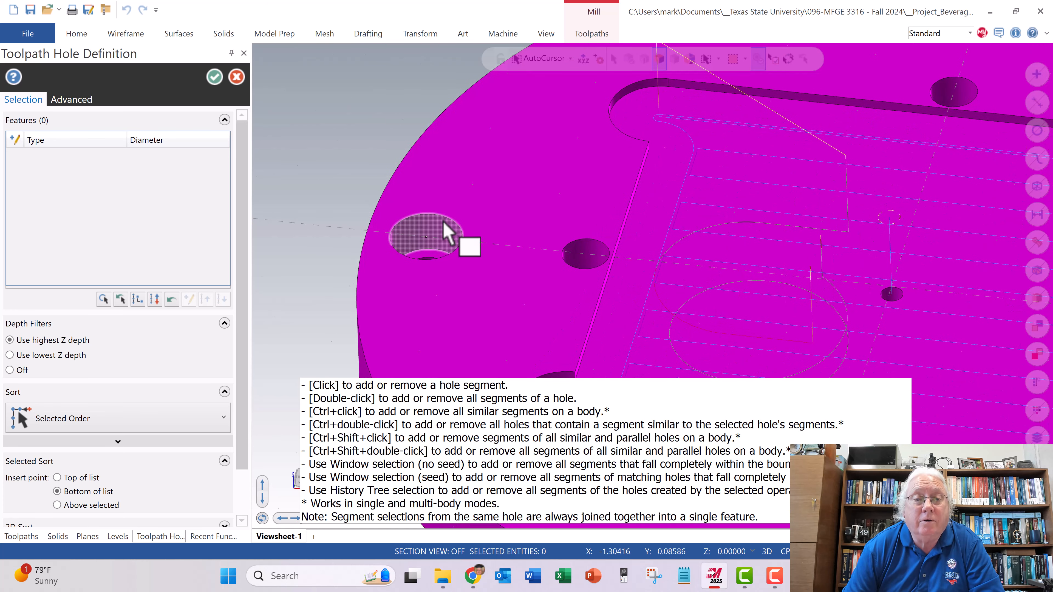
left_click(428, 243)
scroll(423, 254, "up", 1)
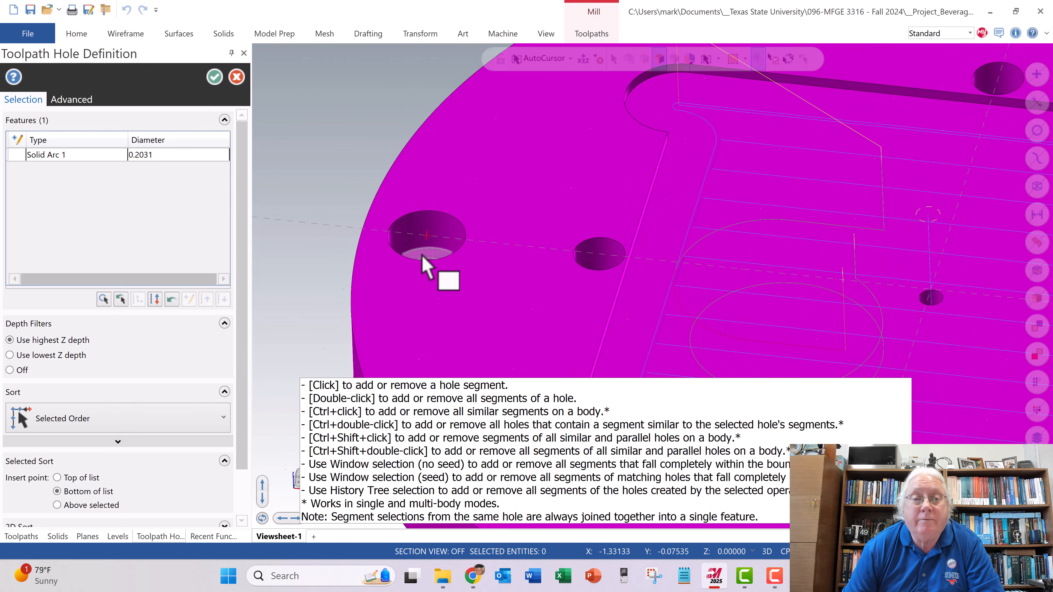
- Add the large outer hole on the plate's positive Y side to the drill toolpath's hole selection
scroll(427, 265, "down", 3)
scroll(698, 136, "up", 4)
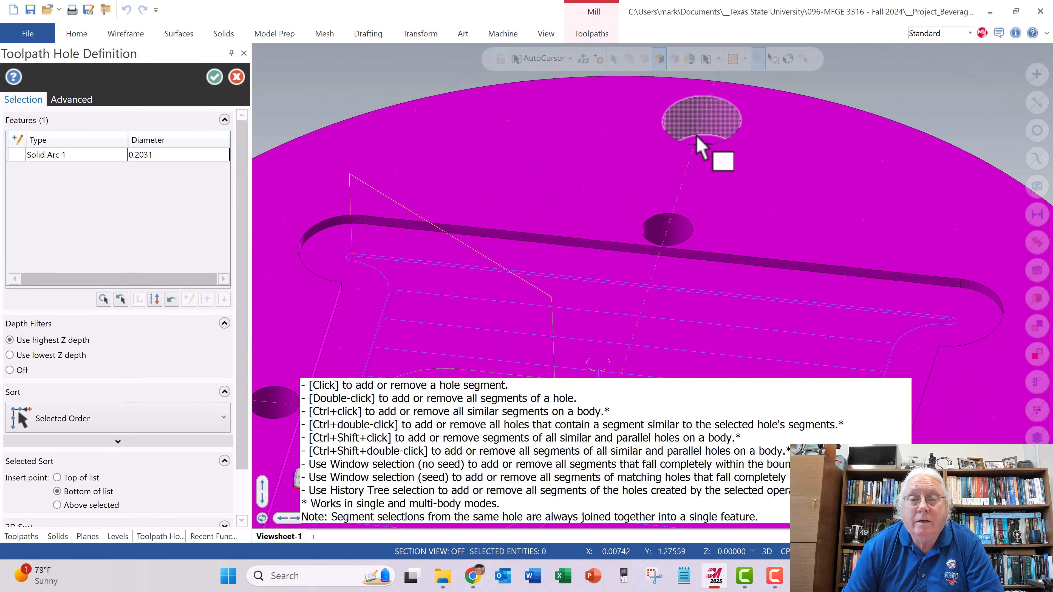
scroll(696, 136, "up", 1)
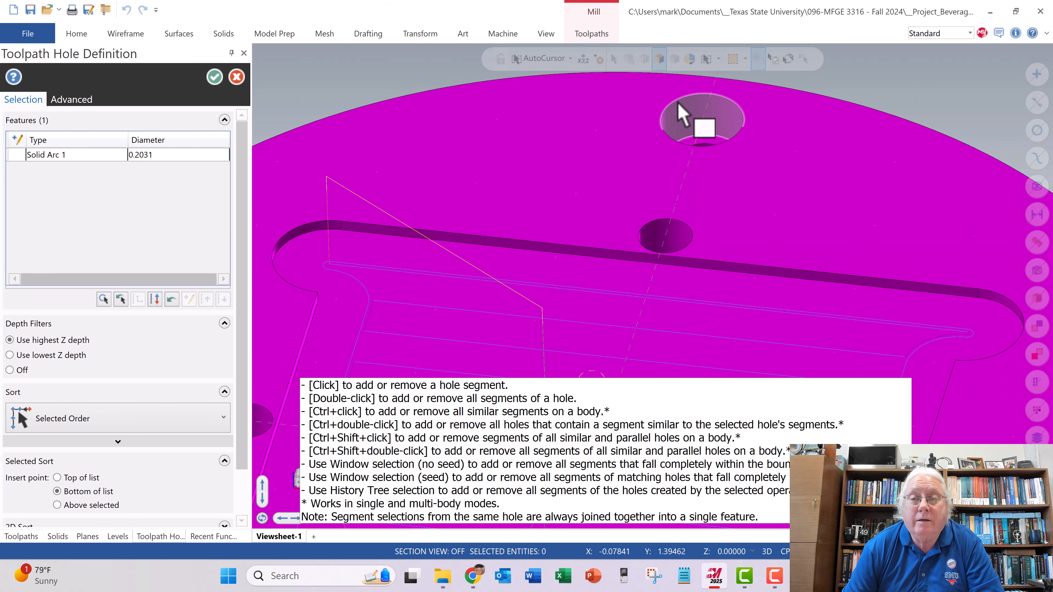
left_click(702, 121)
scroll(667, 177, "down", 1)
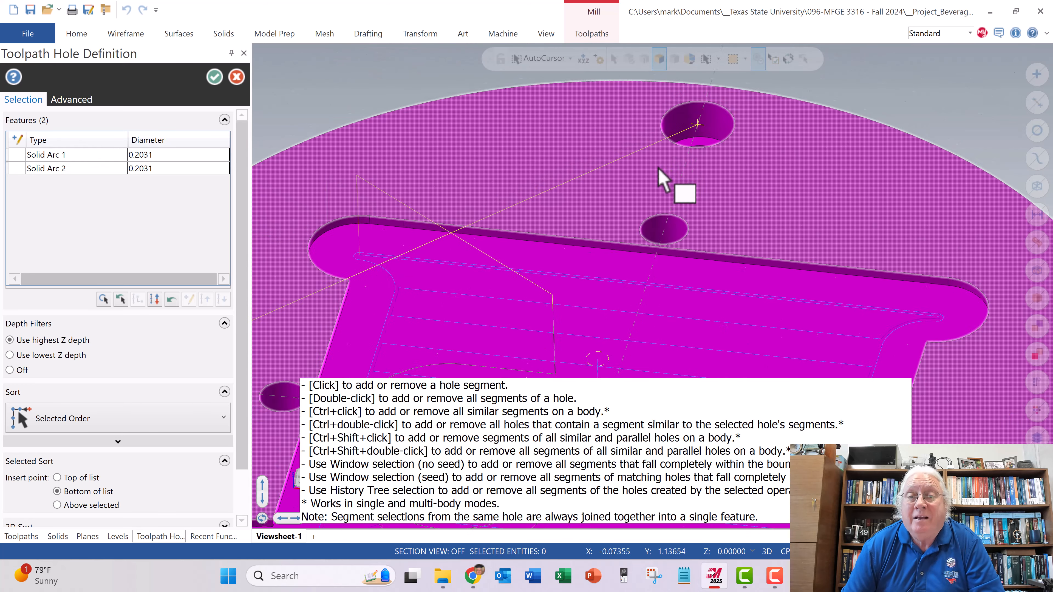
- Add the large outer hole on the plate's positive X side to the drill toolpath's hole selection
scroll(688, 207, "down", 1)
scroll(796, 243, "down", 2)
scroll(918, 368, "down", 1)
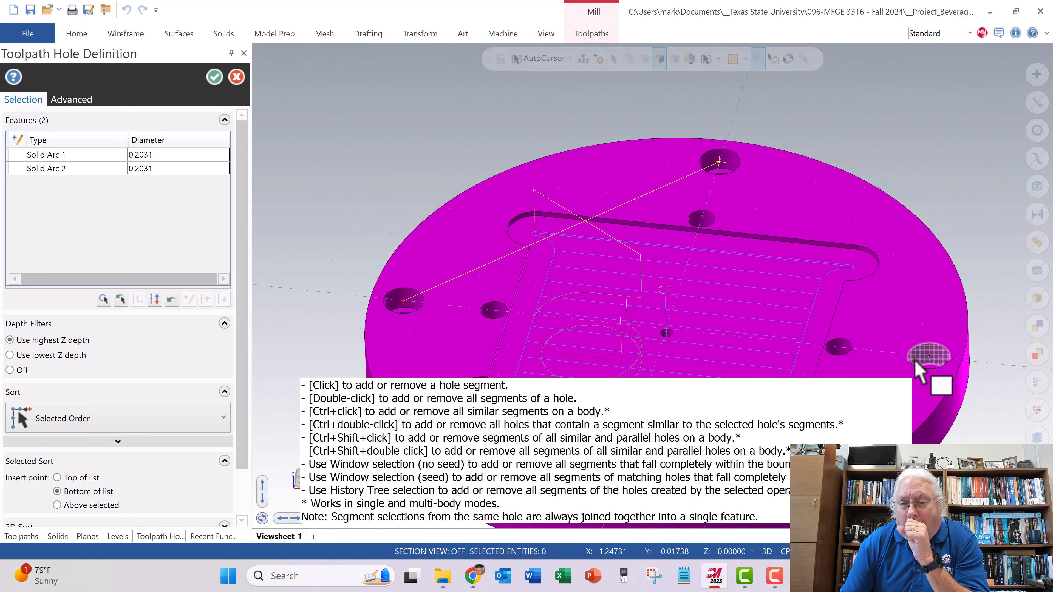
scroll(918, 369, "up", 5)
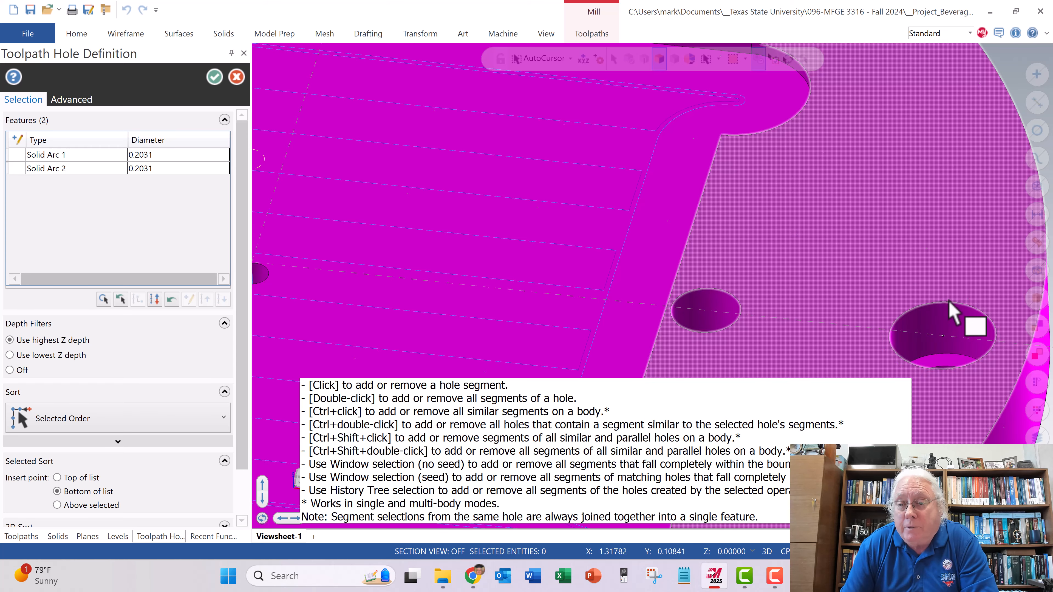
left_click(944, 336)
scroll(808, 288, "down", 3)
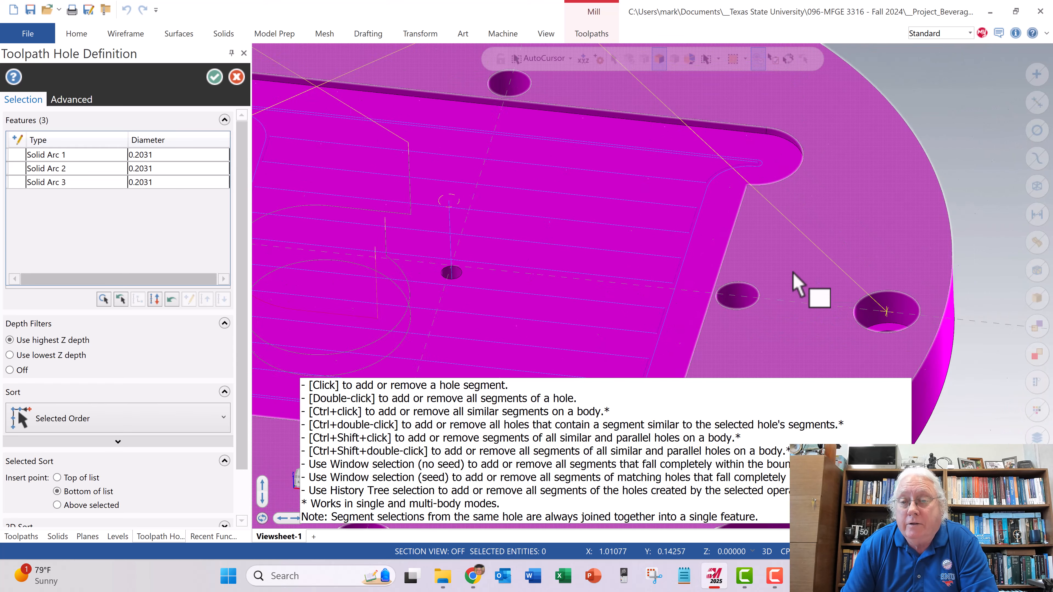
- Add the small inner hole on the plate's negative Y side to the hole selection
scroll(796, 286, "down", 5)
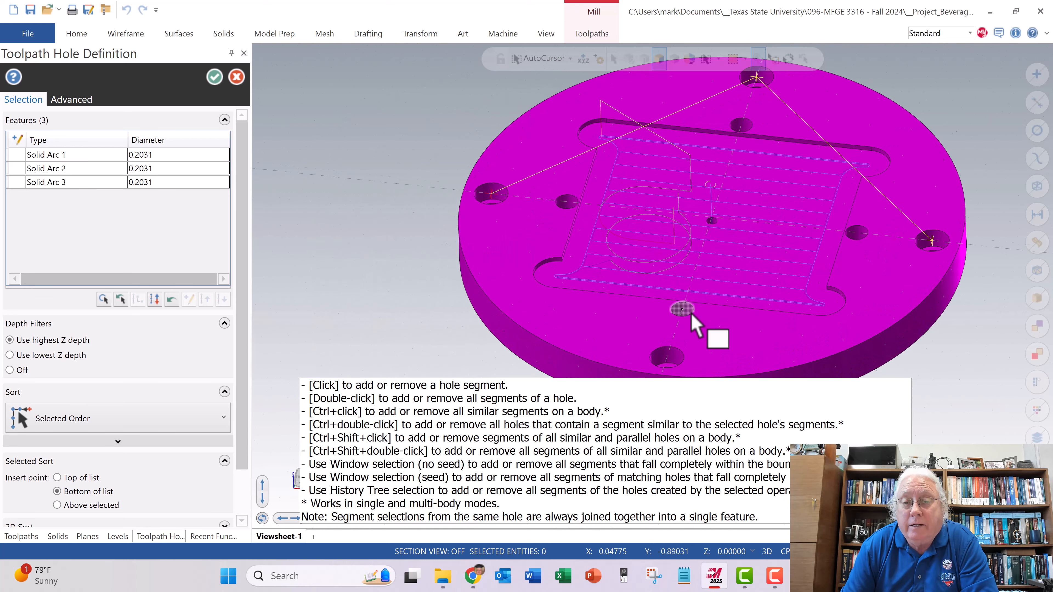
scroll(692, 315, "up", 5)
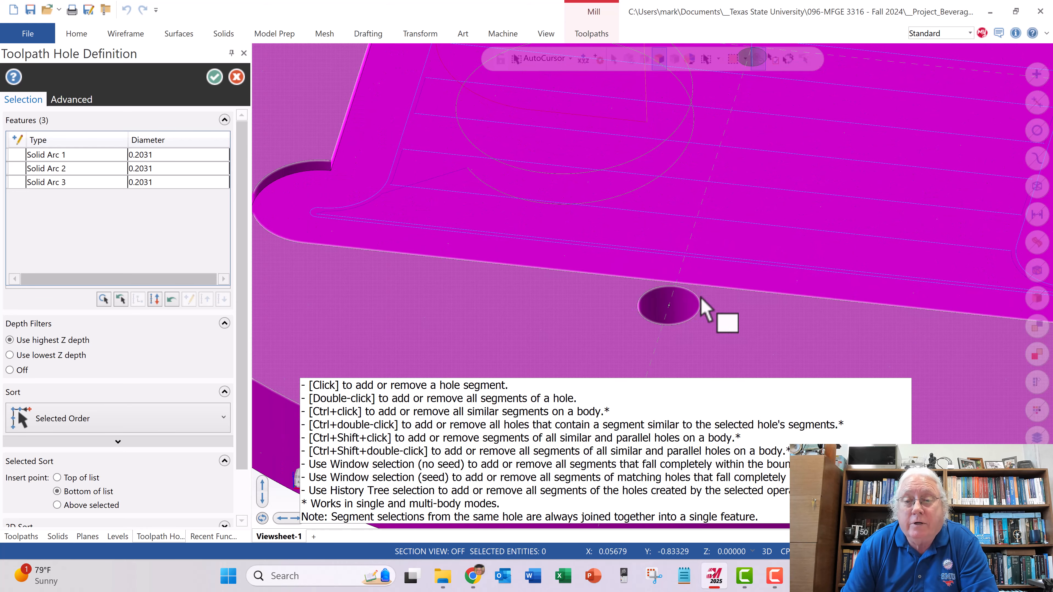
left_click(670, 309)
scroll(692, 270, "down", 3)
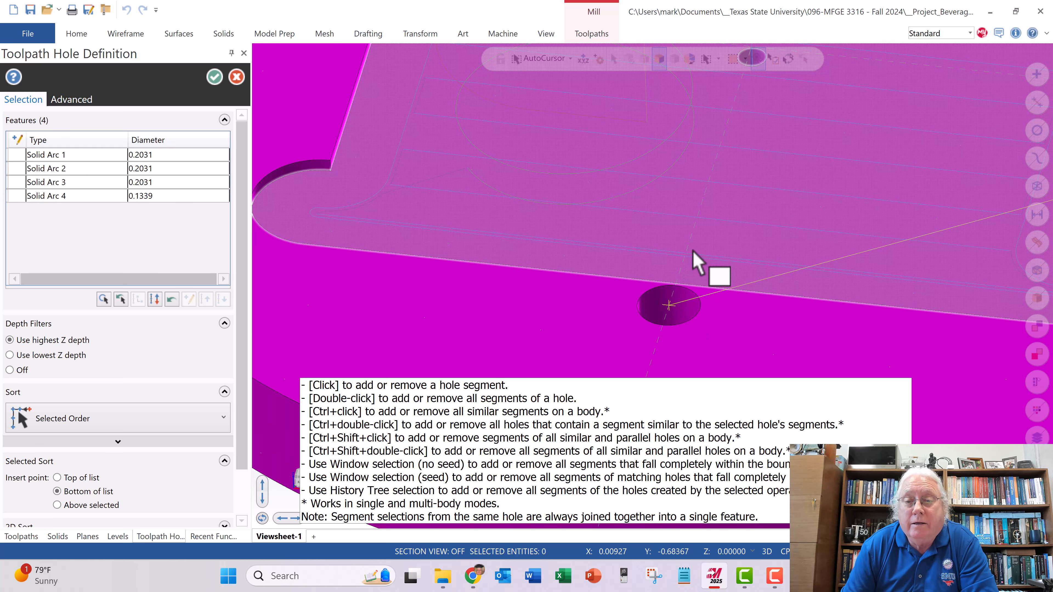
scroll(703, 267, "down", 4)
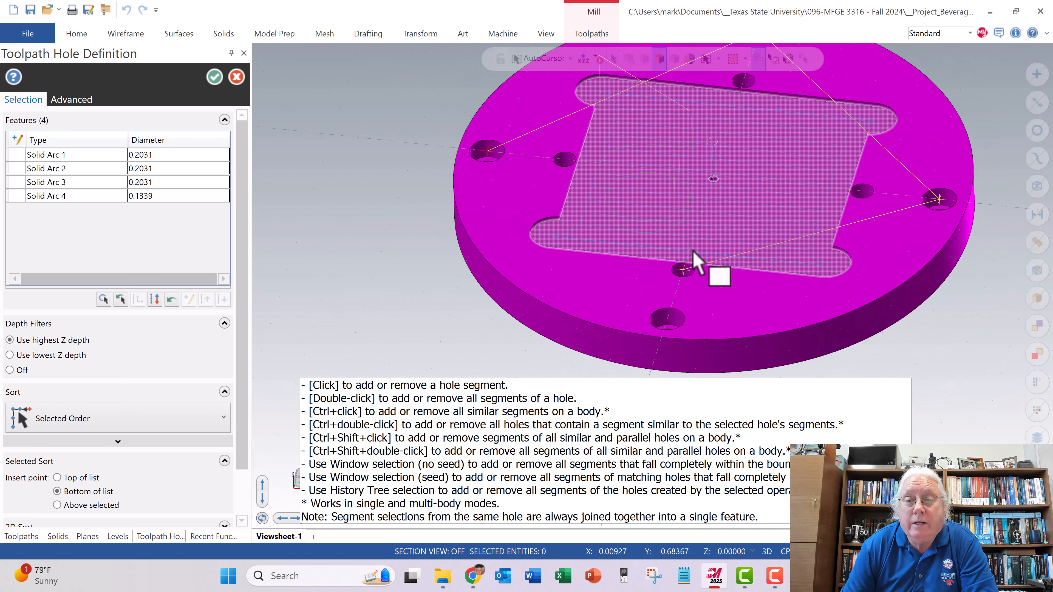
- Add the large outer hole on the plate's negative Y side to the drill toolpath's hole selection
scroll(754, 211, "down", 1)
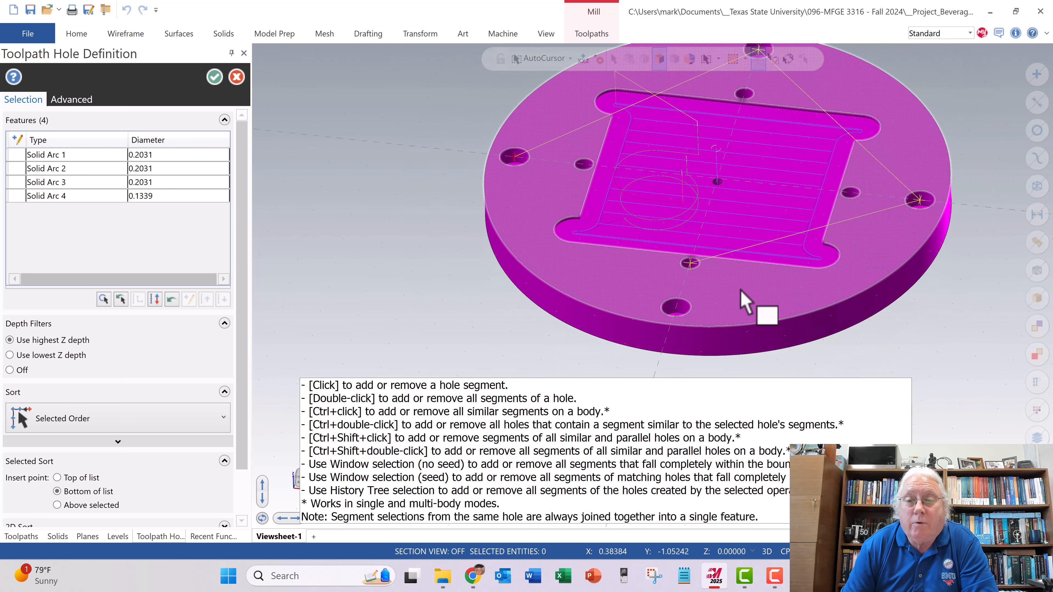
scroll(678, 306, "down", 3)
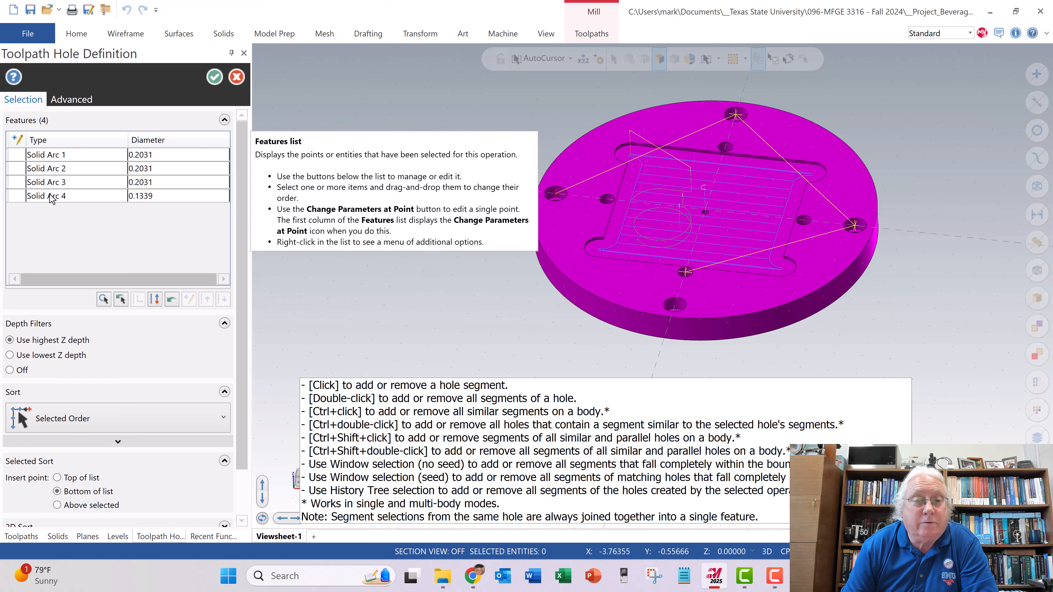
scroll(676, 311, "down", 3)
scroll(675, 312, "up", 3)
scroll(680, 323, "up", 3)
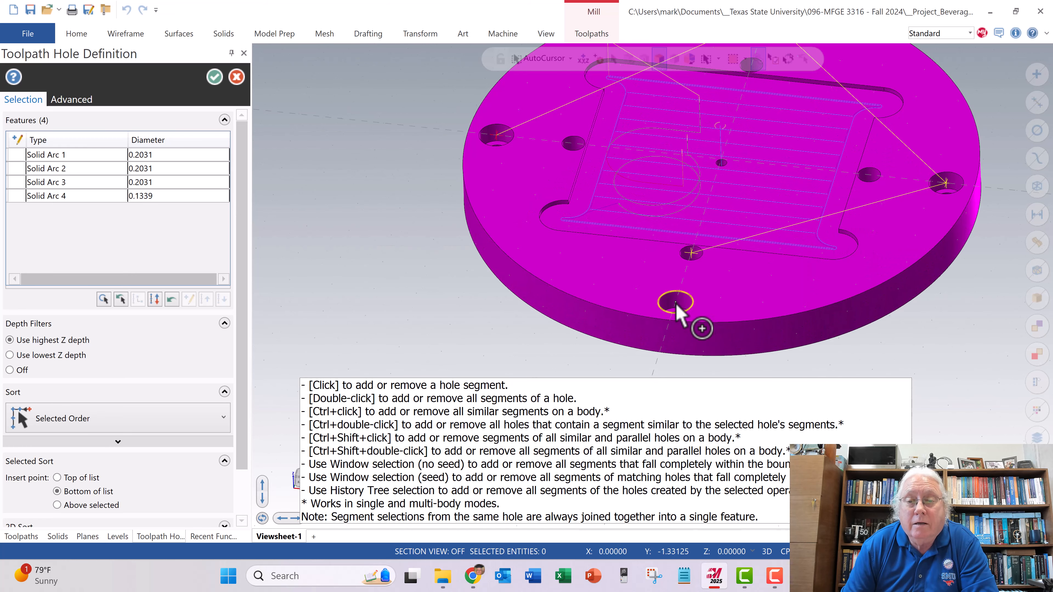
left_click(675, 305)
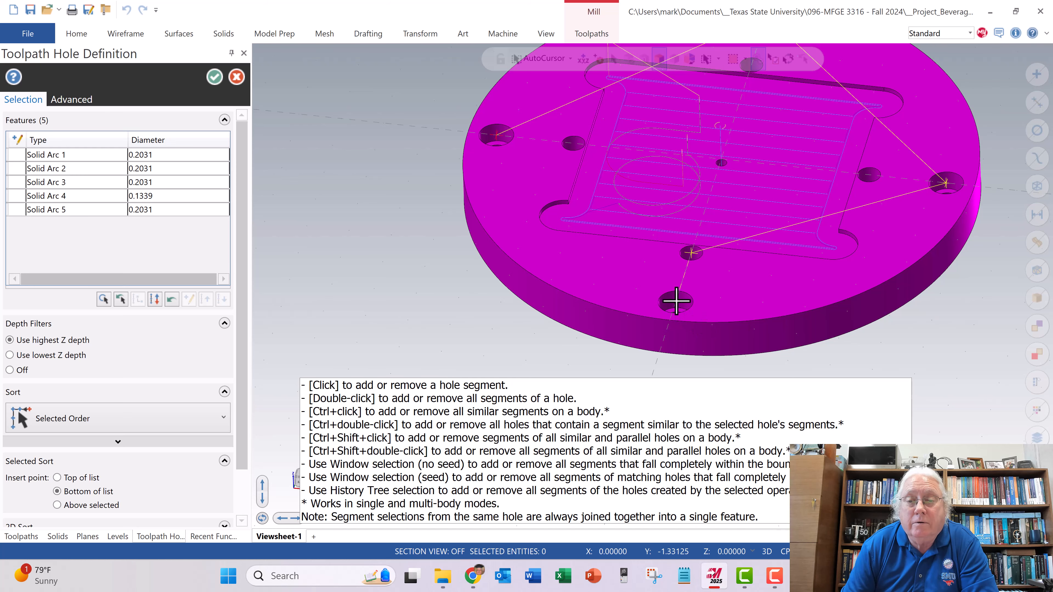
- Delete the 0.1339 diameter inner hole from the selected features and accept the four outer holes for the drill toolpath
scroll(411, 215, "up", 1)
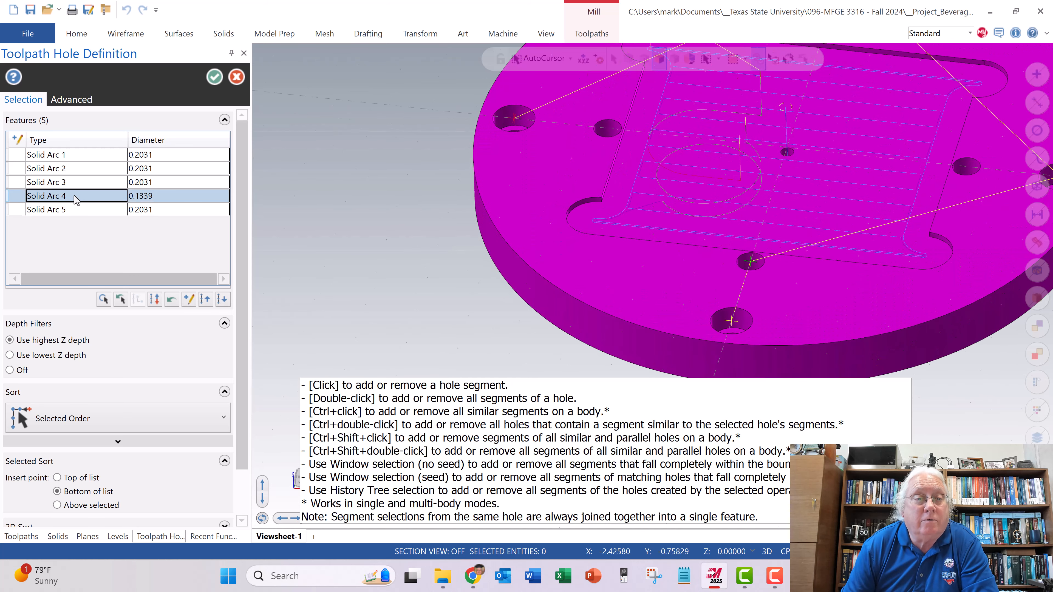
right_click(73, 195)
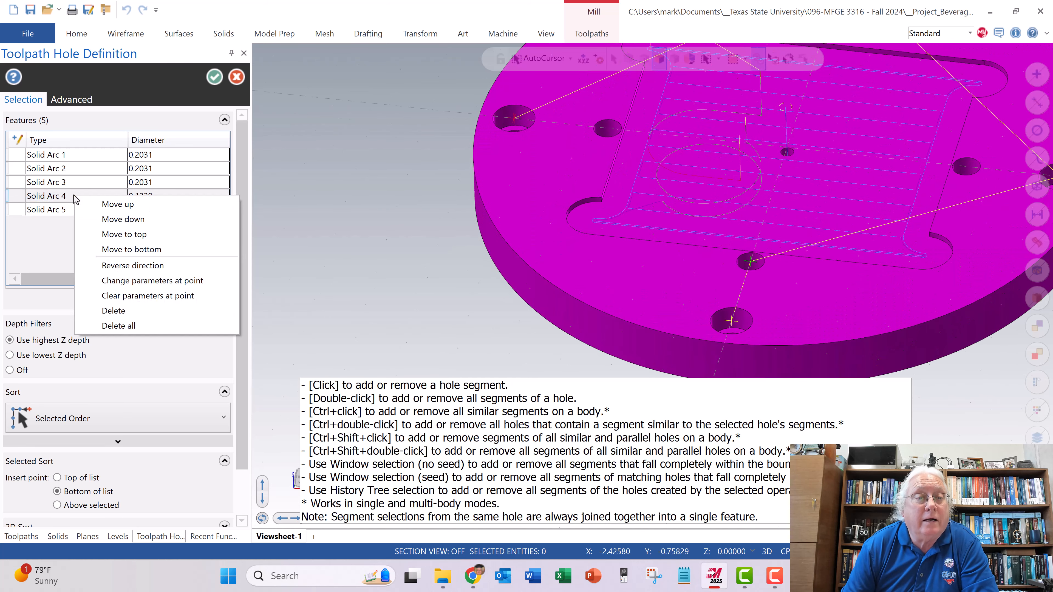
left_click(118, 311)
scroll(415, 195, "down", 1)
scroll(414, 194, "down", 2)
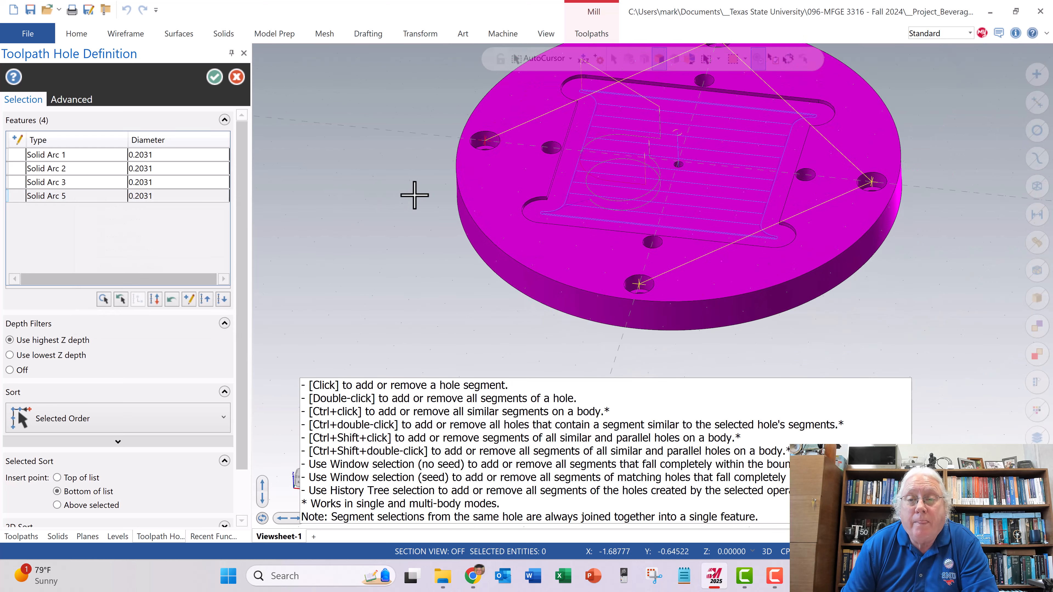
middle_click_drag(430, 171, 536, 113)
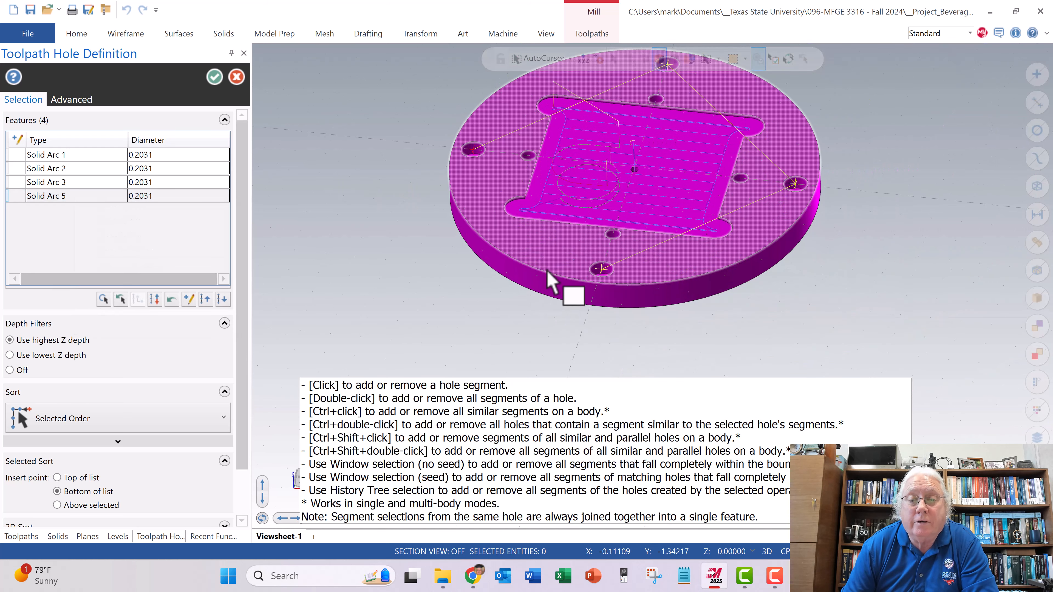
left_click(209, 79)
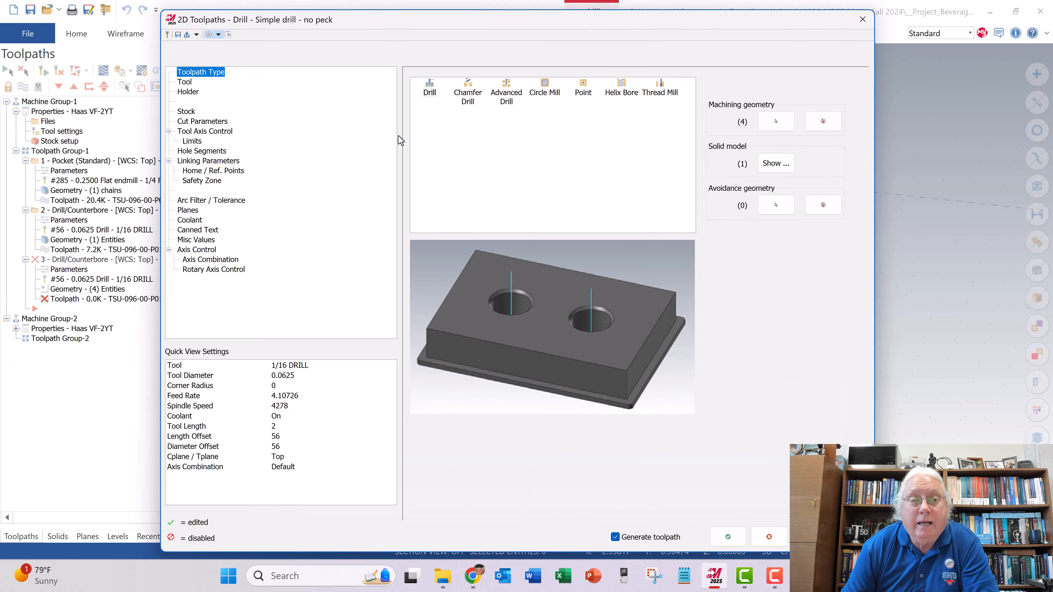
- Open the Mill_Inch tool library for the outer-hole drill toolpath and select tool 260, the 0.242 counterbore for #6 cap screws
left_click(192, 83)
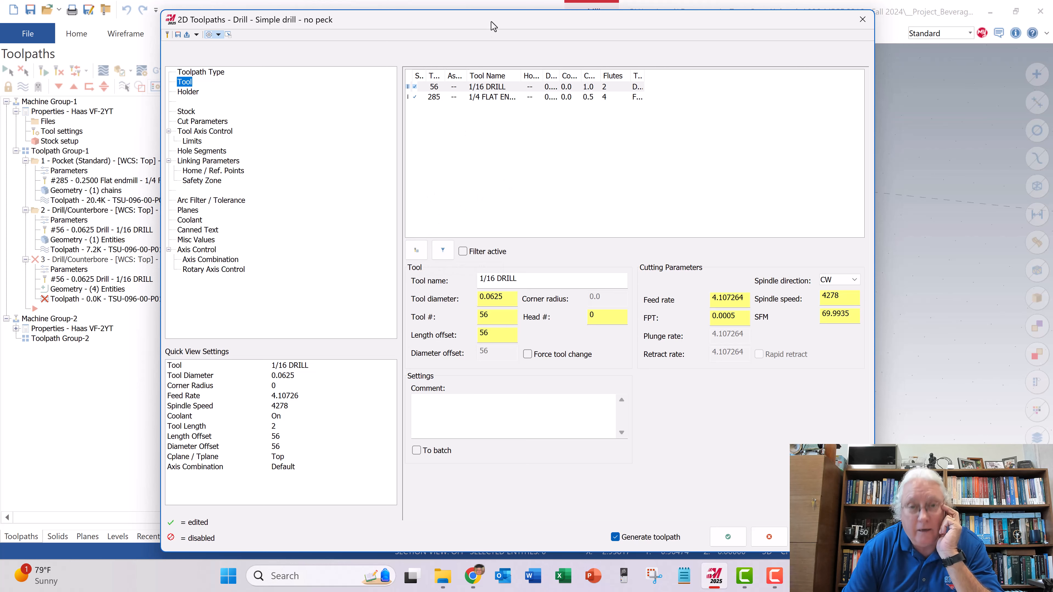
left_click_drag(493, 25, 505, 47)
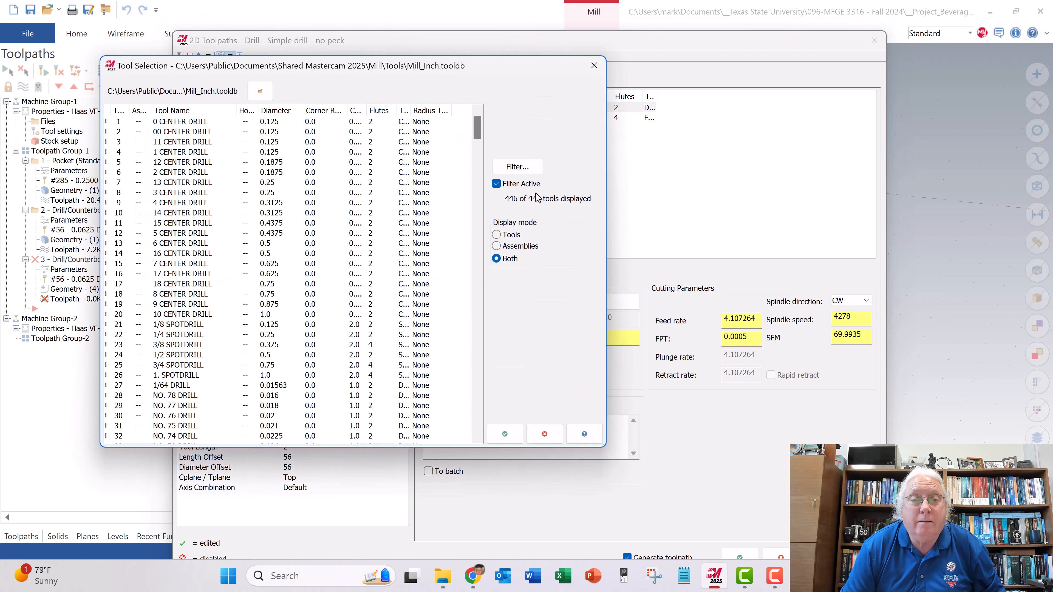
scroll(481, 147, "down", 7)
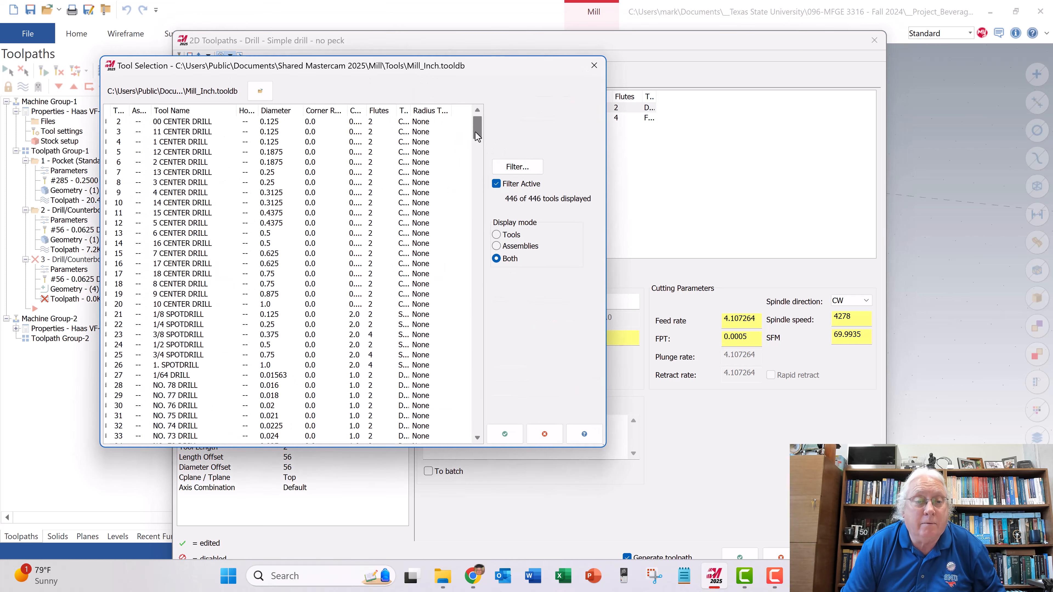
left_click_drag(477, 147, 344, 292)
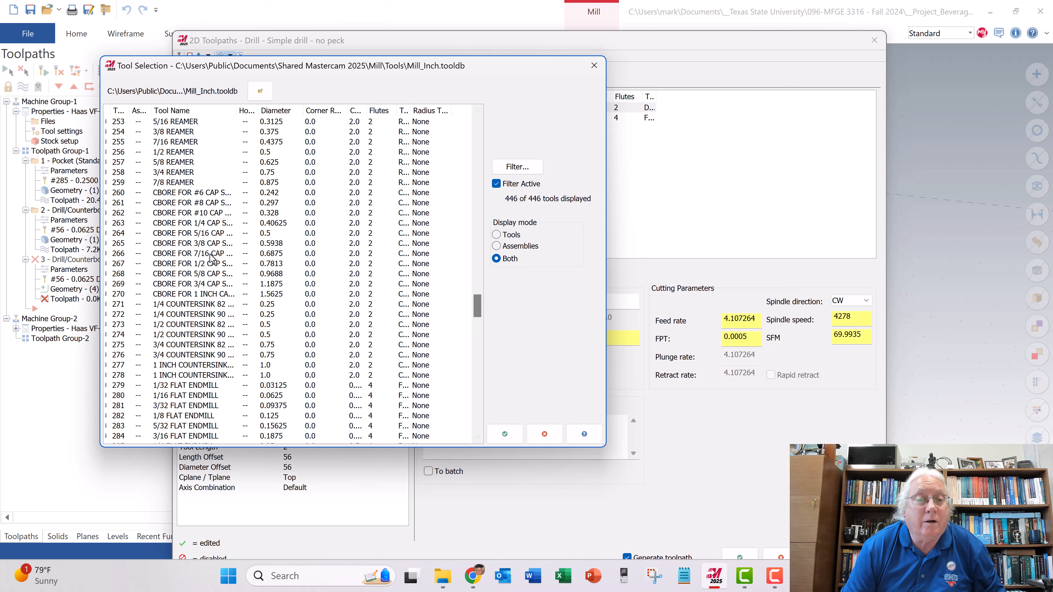
left_click(198, 193)
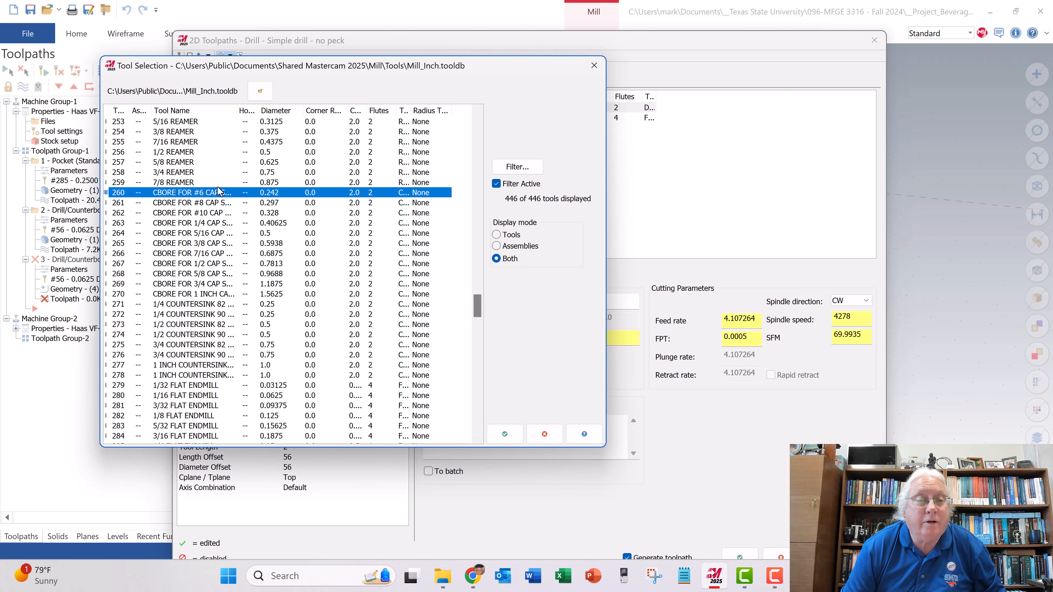
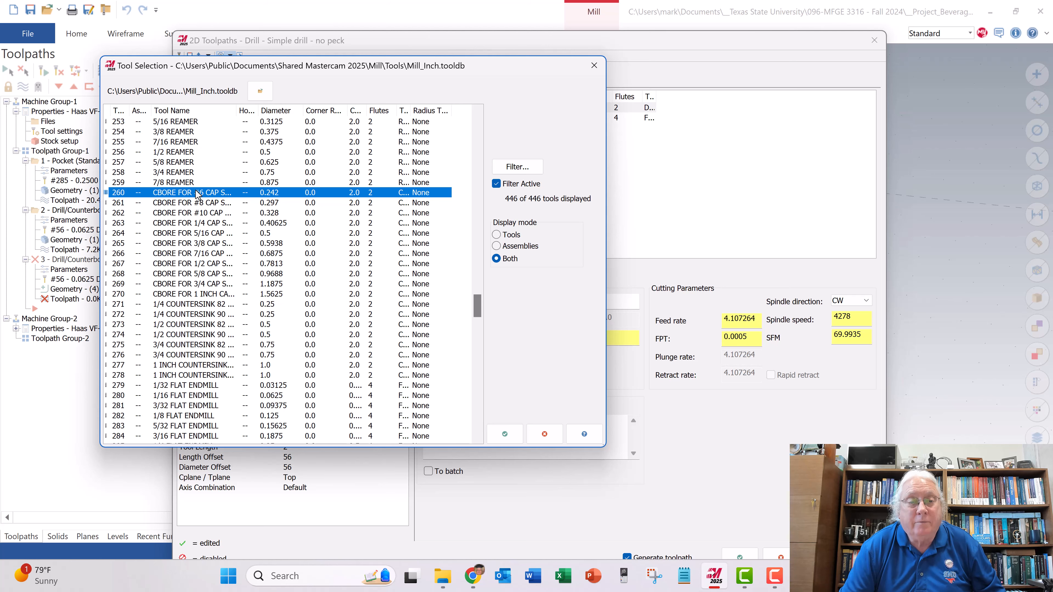
- Accept tool 260 for the four outer holes and set the toolpath's drilling cycle to Peck Drill
left_click(505, 433)
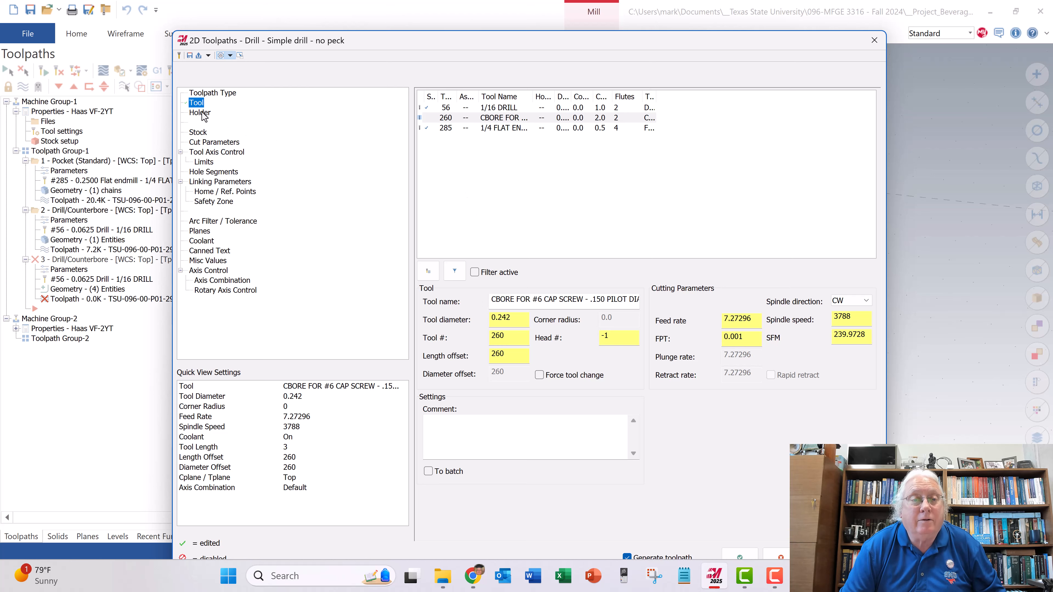
left_click(201, 133)
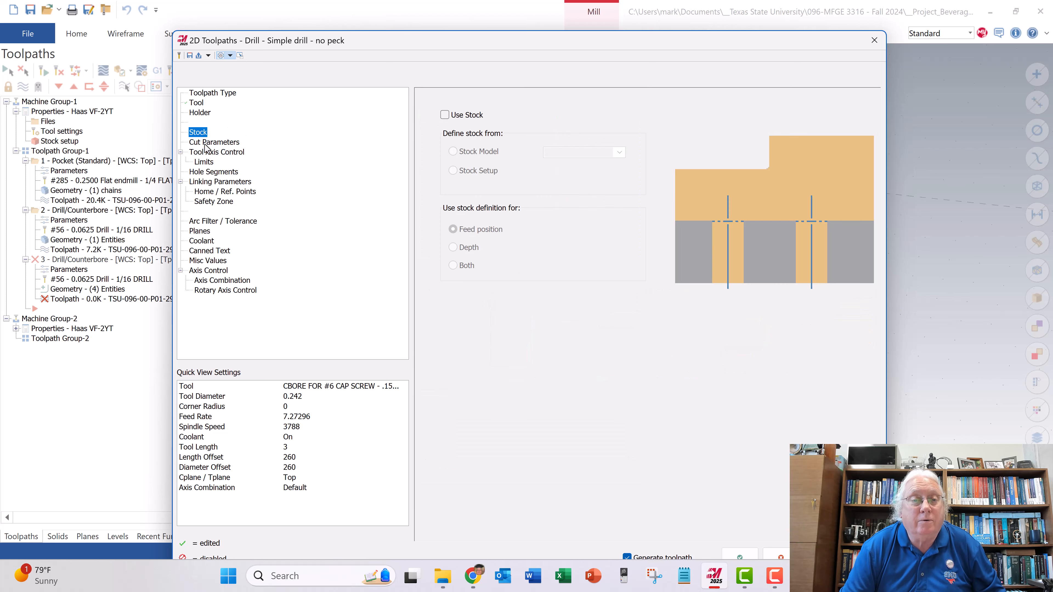
left_click(206, 144)
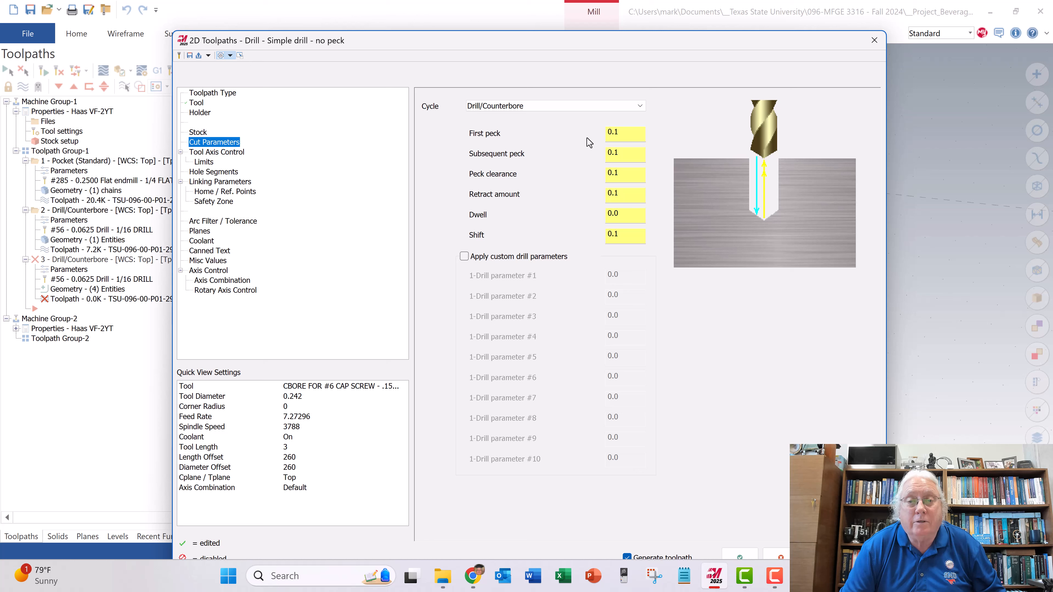
left_click(598, 107)
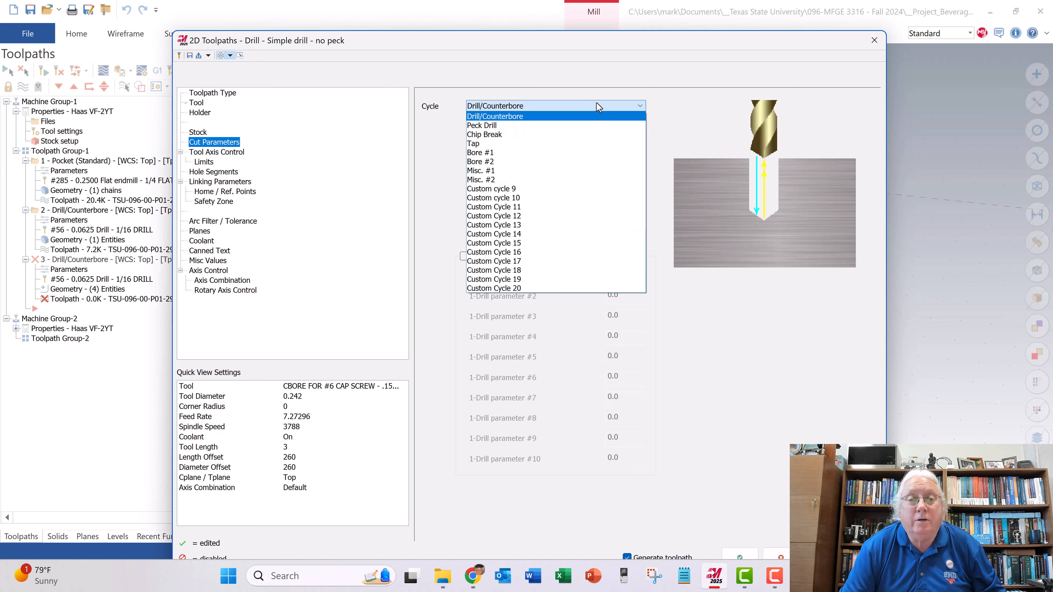
left_click(493, 126)
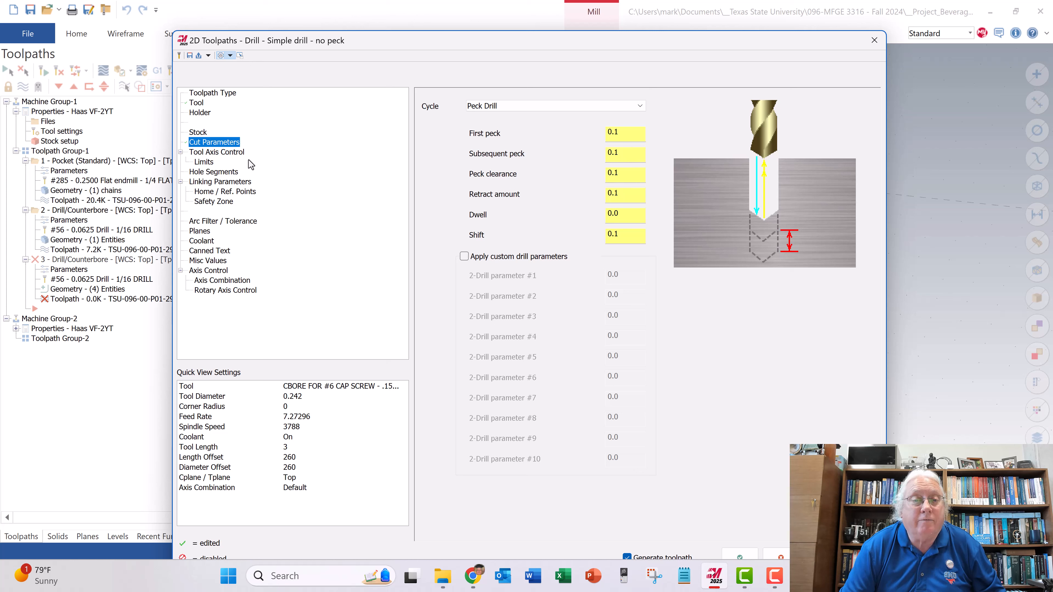
- Set the outer-hole toolpath's absolute depth to -0.375, check the coolant settings and accept the operation
left_click(215, 182)
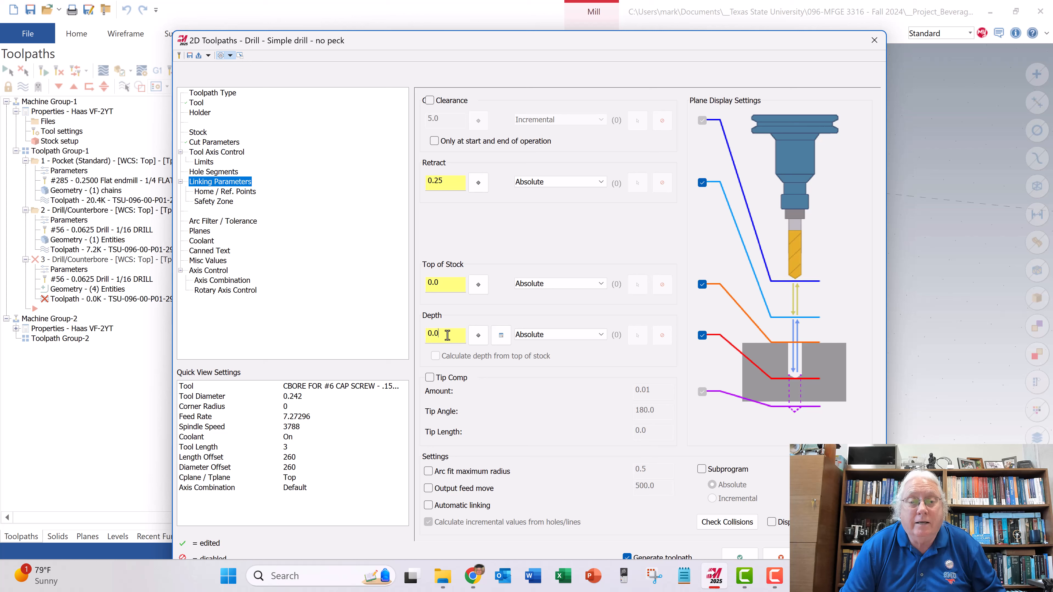
left_click_drag(447, 335, 425, 335)
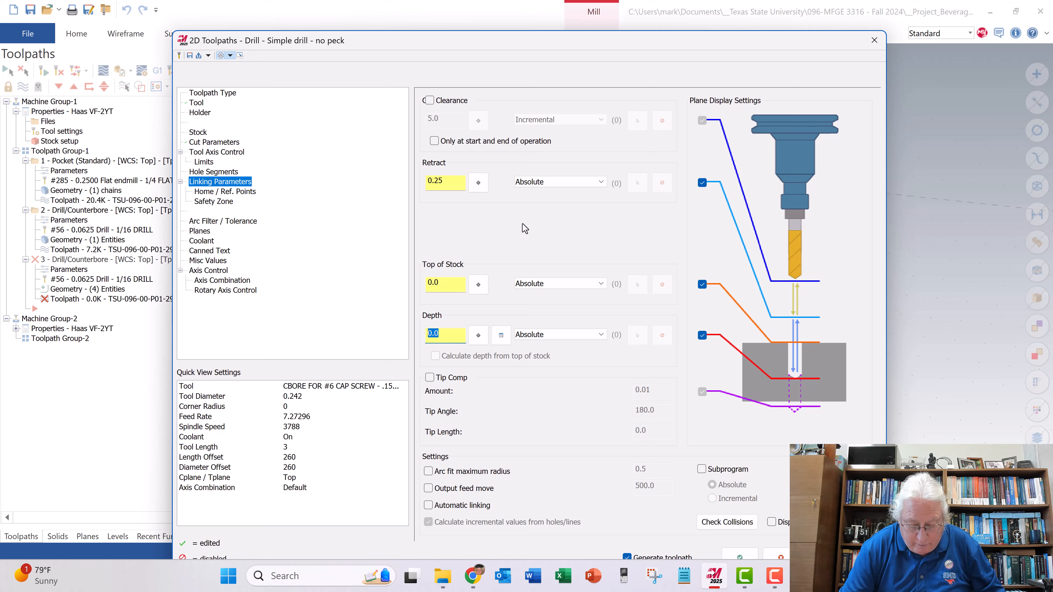
type("-")
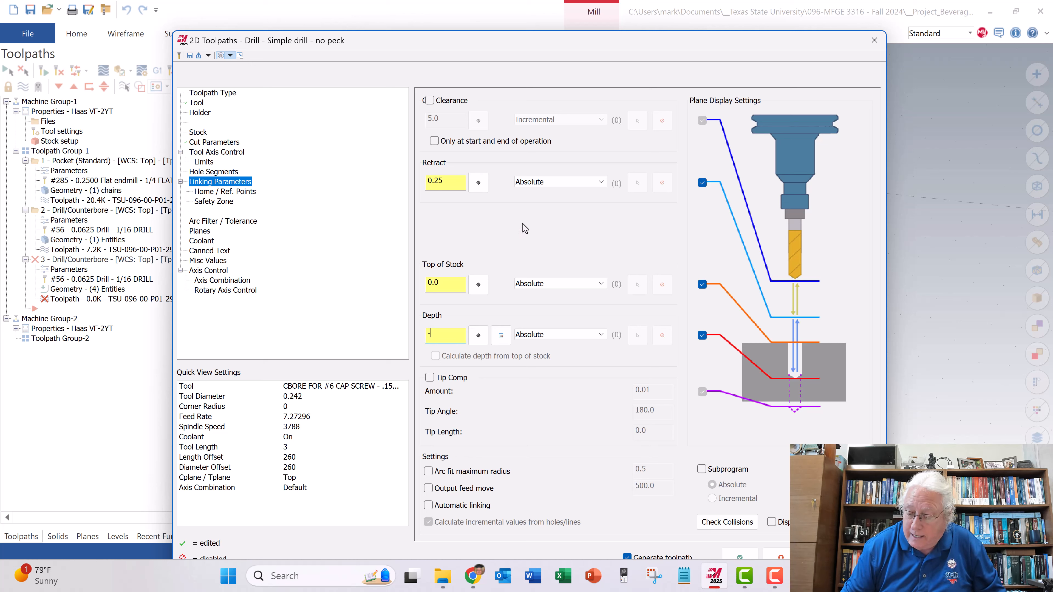
type(".375")
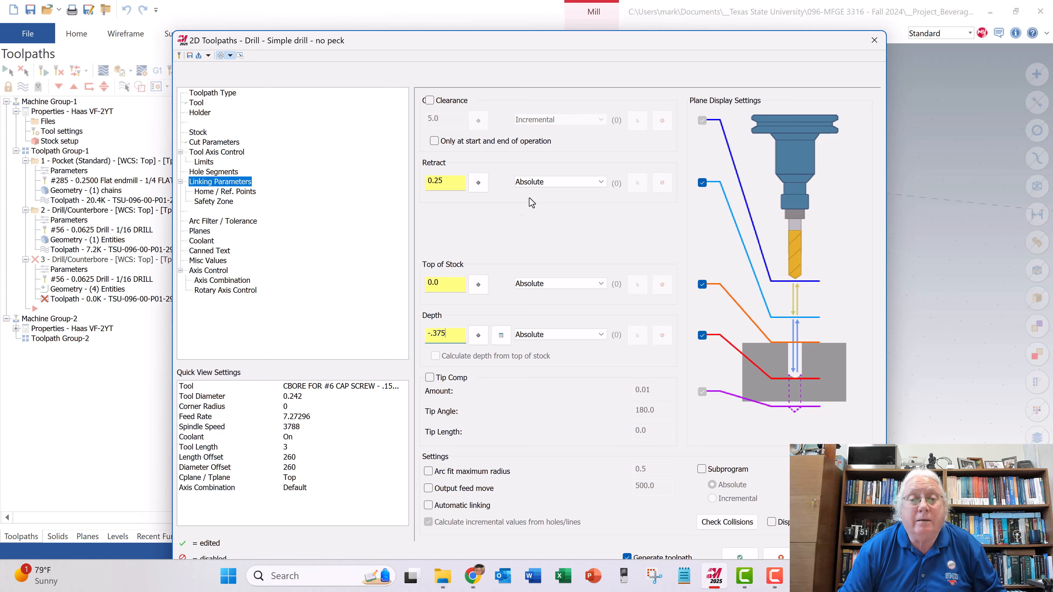
left_click(446, 285)
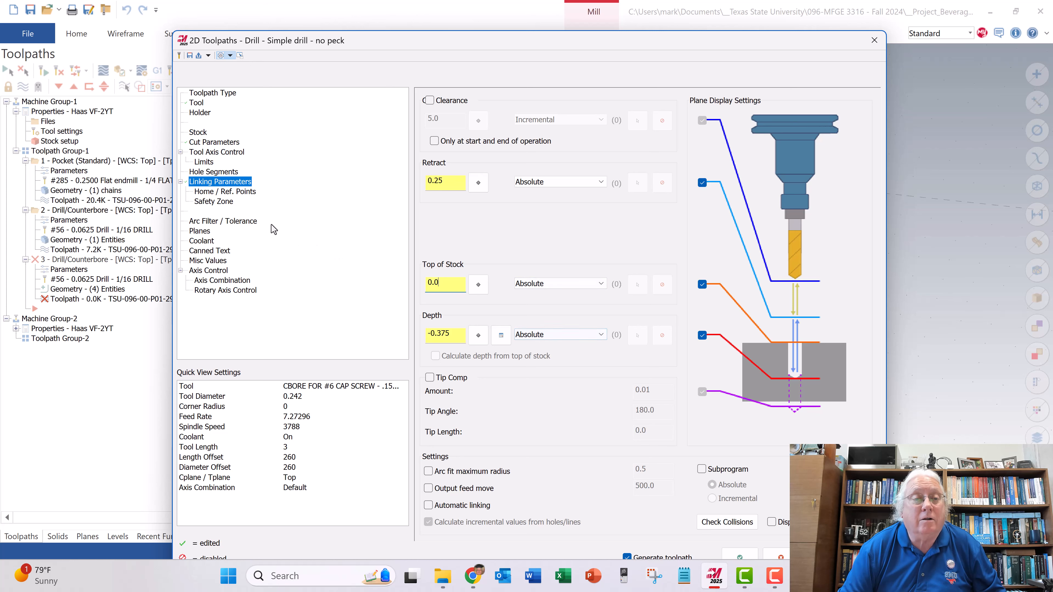
left_click(203, 241)
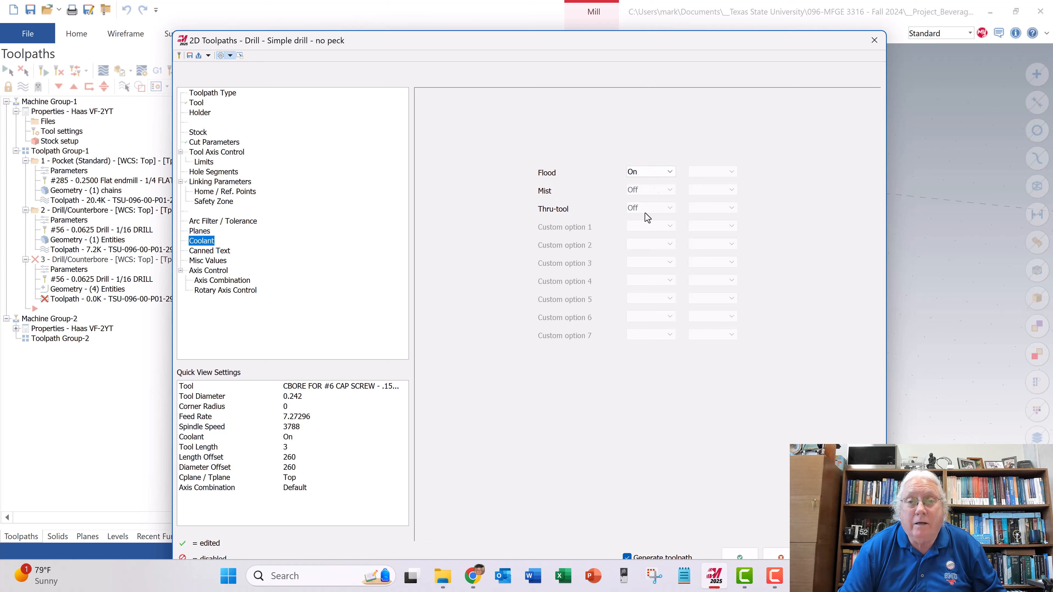
left_click_drag(660, 44, 664, 25)
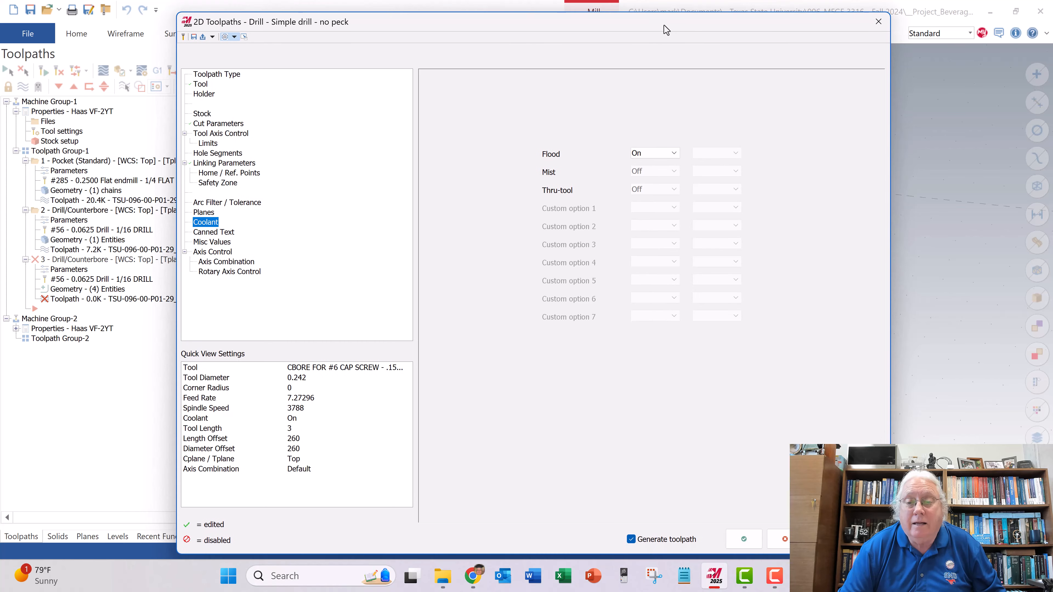
left_click(743, 538)
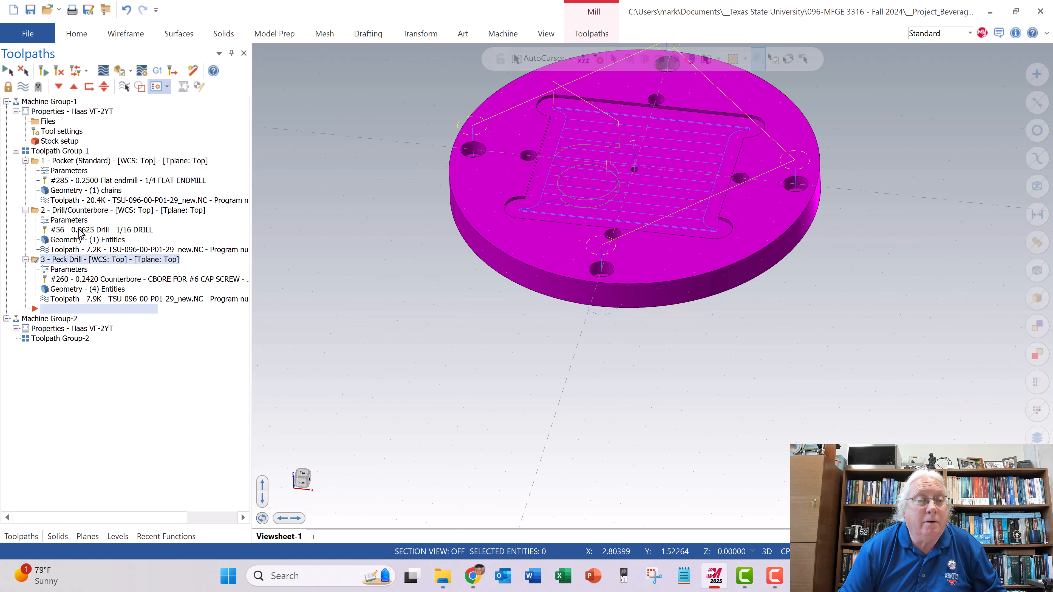
- Change the 1/16 center-hole drill operation's cycle to Peck Drill and accept it
left_click(69, 221)
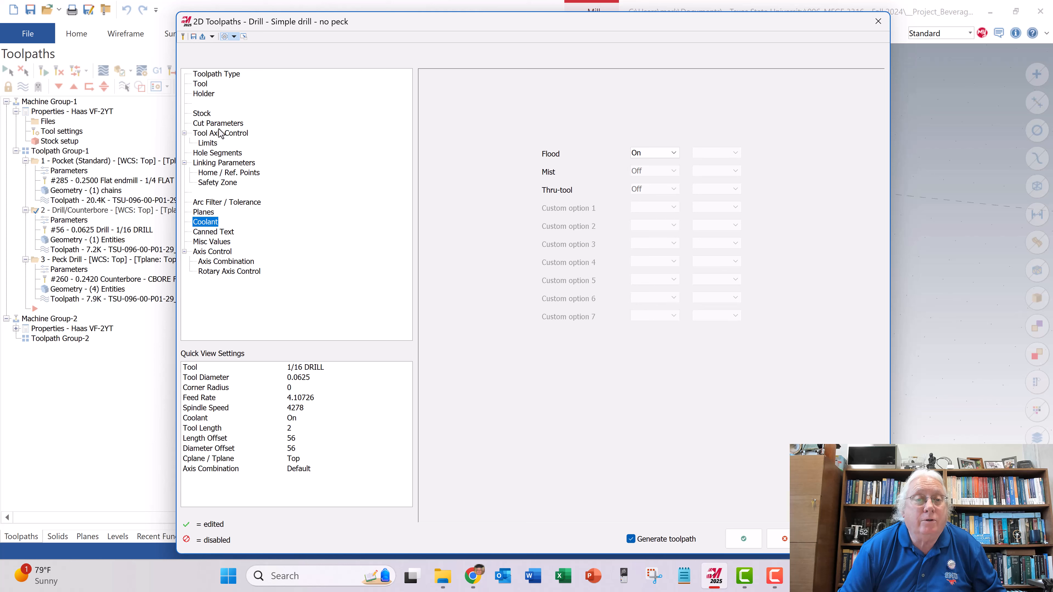
left_click(216, 163)
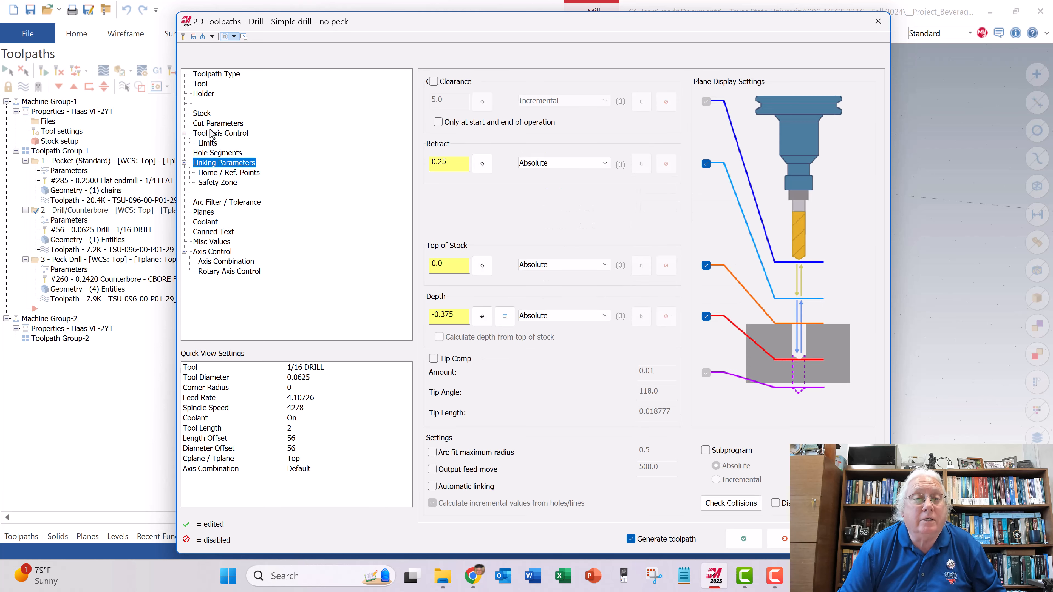
left_click(218, 124)
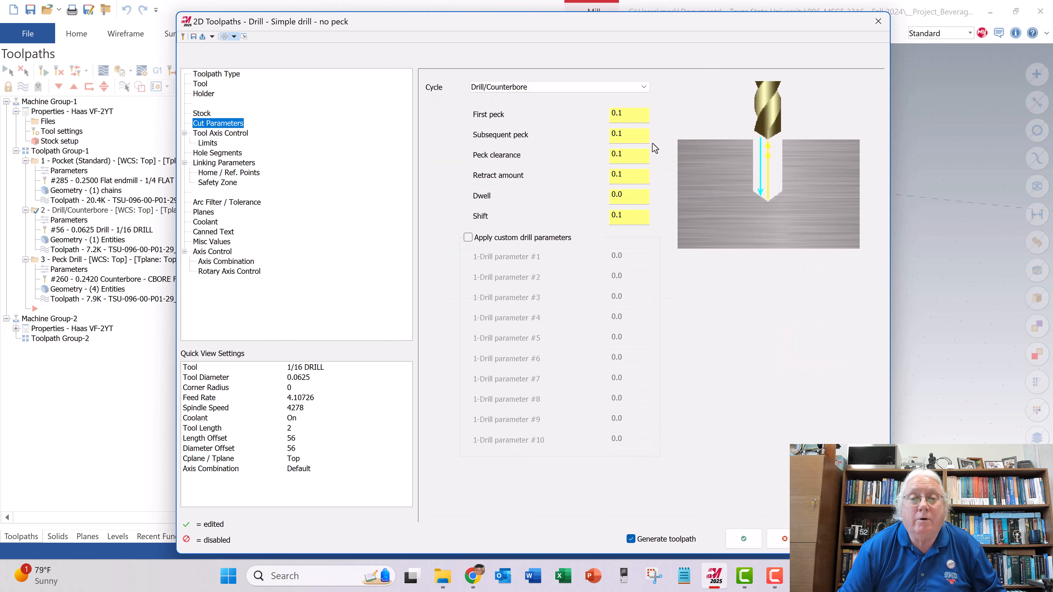
left_click(546, 88)
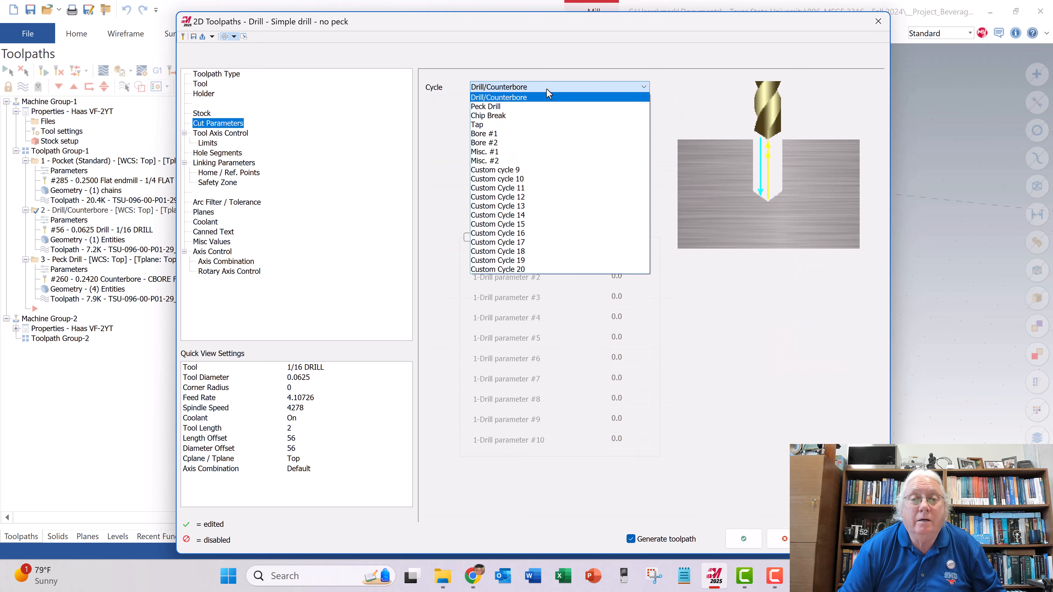
left_click(536, 107)
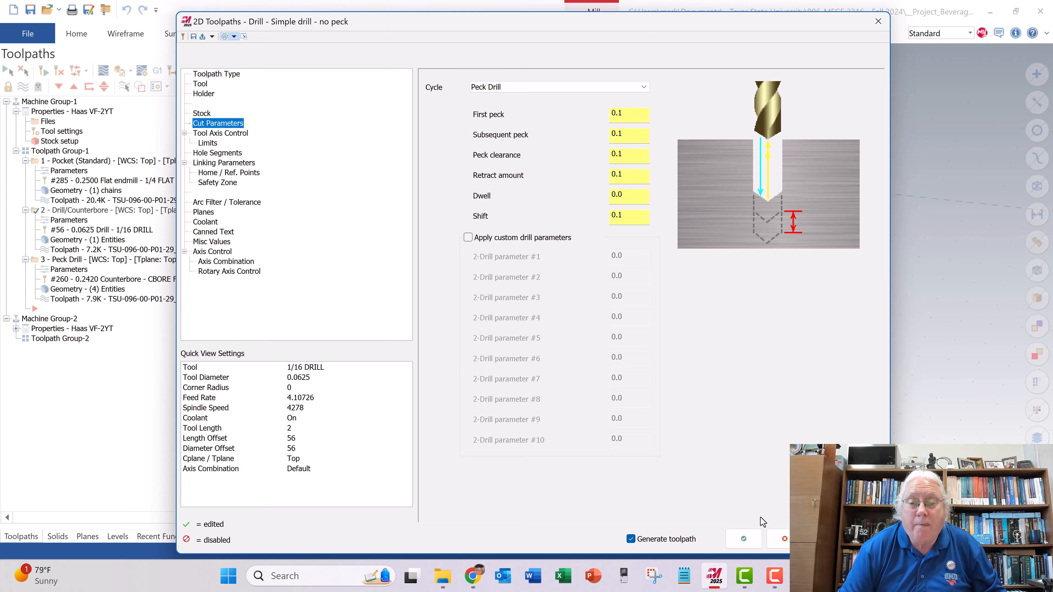
left_click(743, 538)
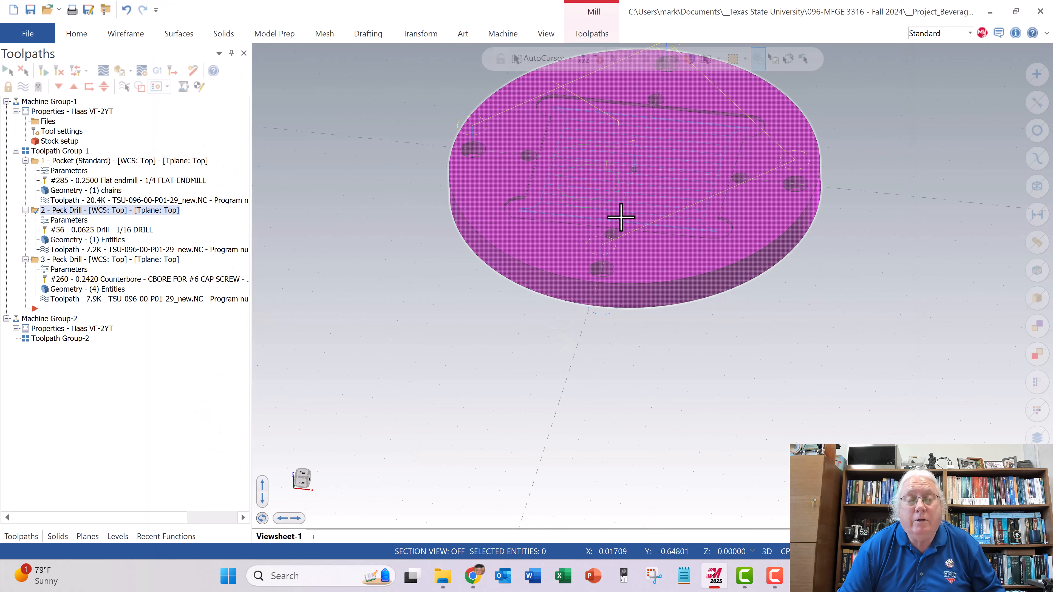
- Regenerate the selected pocket and peck drill operations, keeping the current file open
scroll(581, 282, "down", 3)
scroll(615, 106, "up", 5)
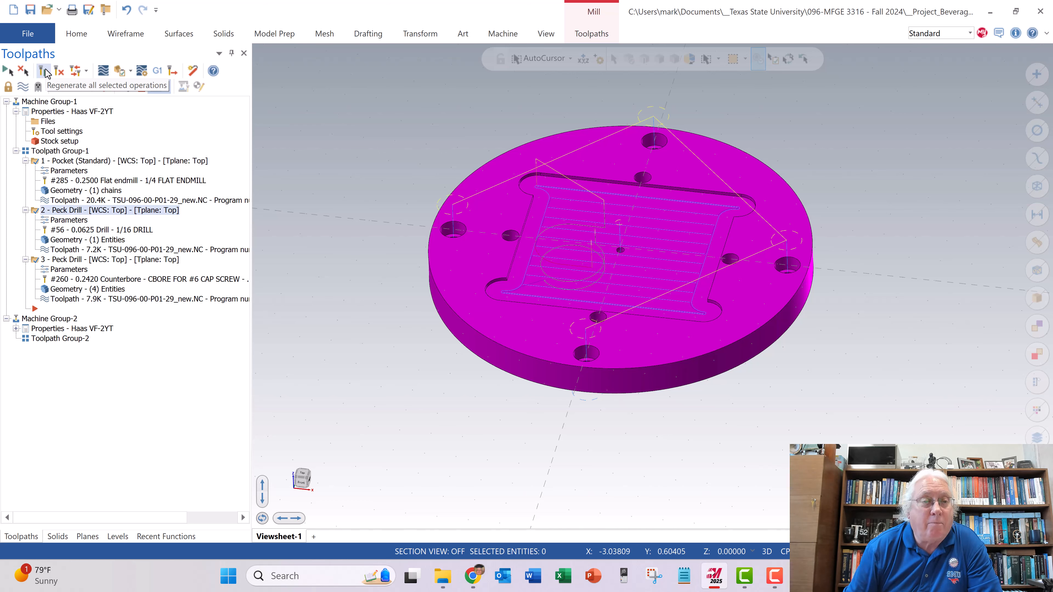
left_click(45, 71)
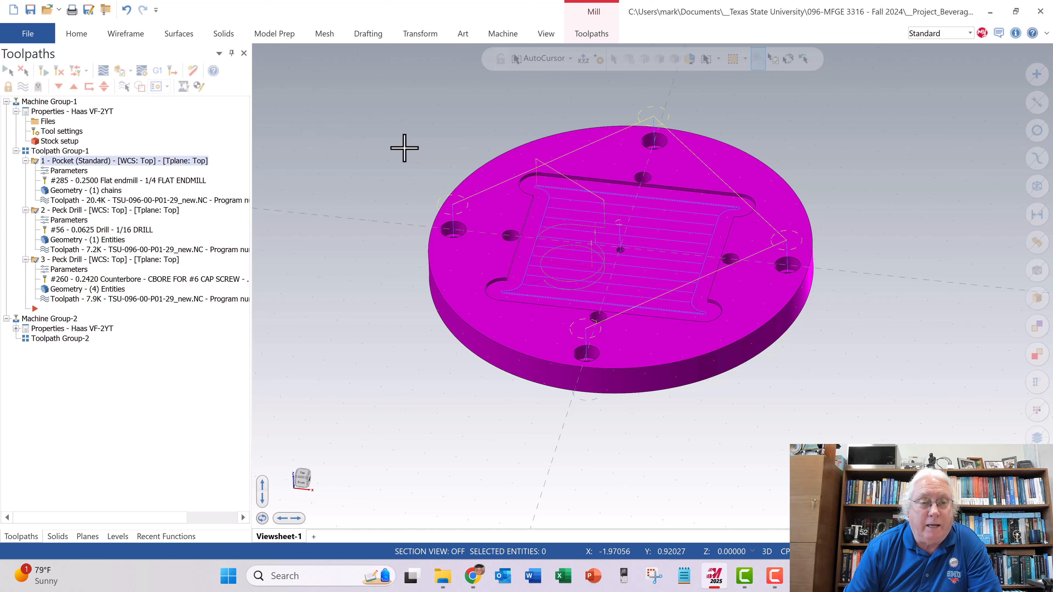
left_click(14, 11)
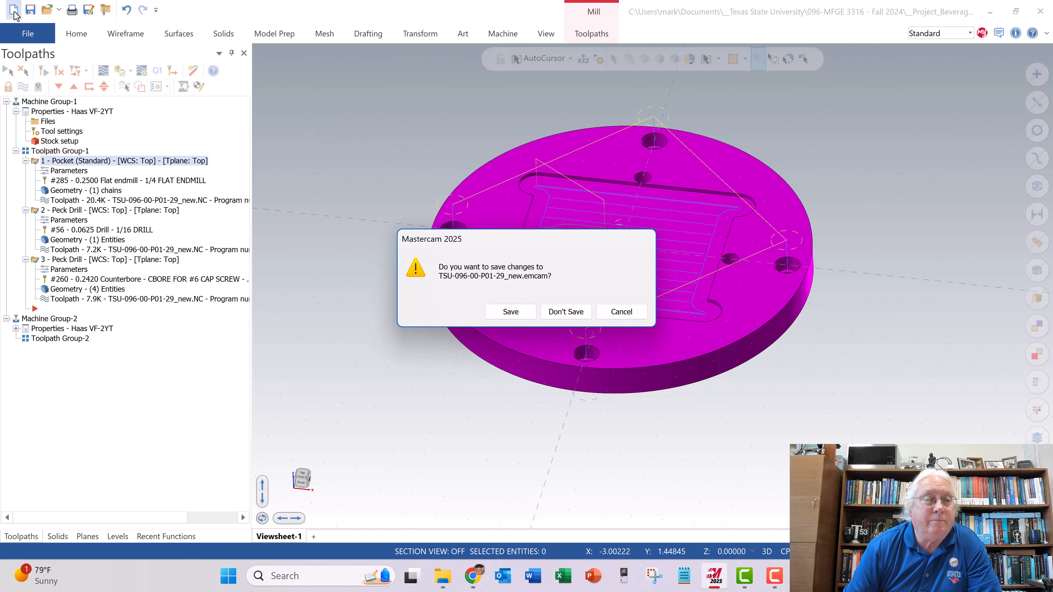
left_click(619, 316)
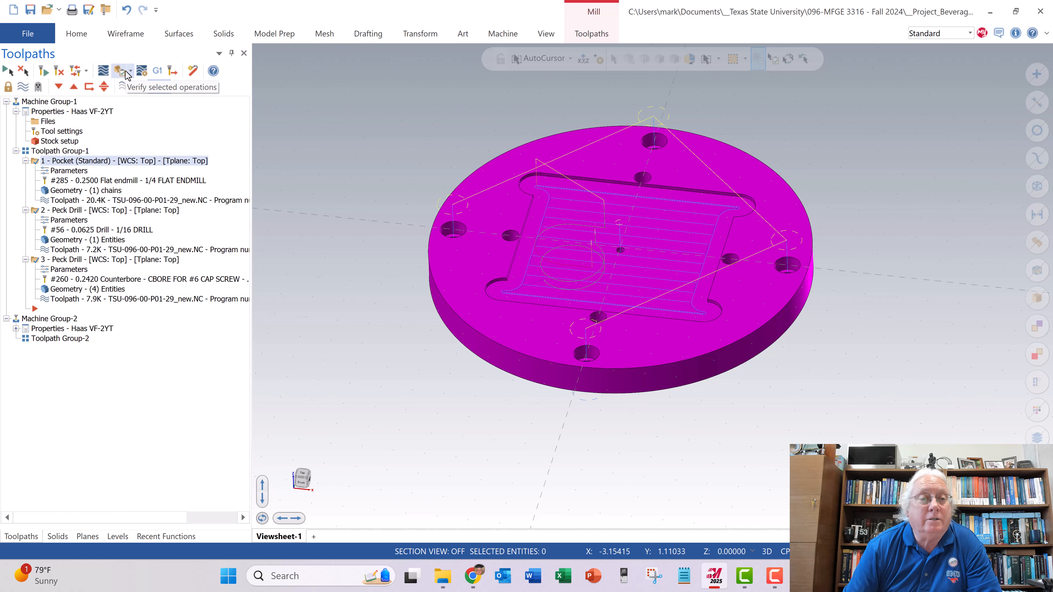
- Verify the selected operations by running the simulation through the pocket and the 1/16 center-hole peck drilling
left_click(121, 73)
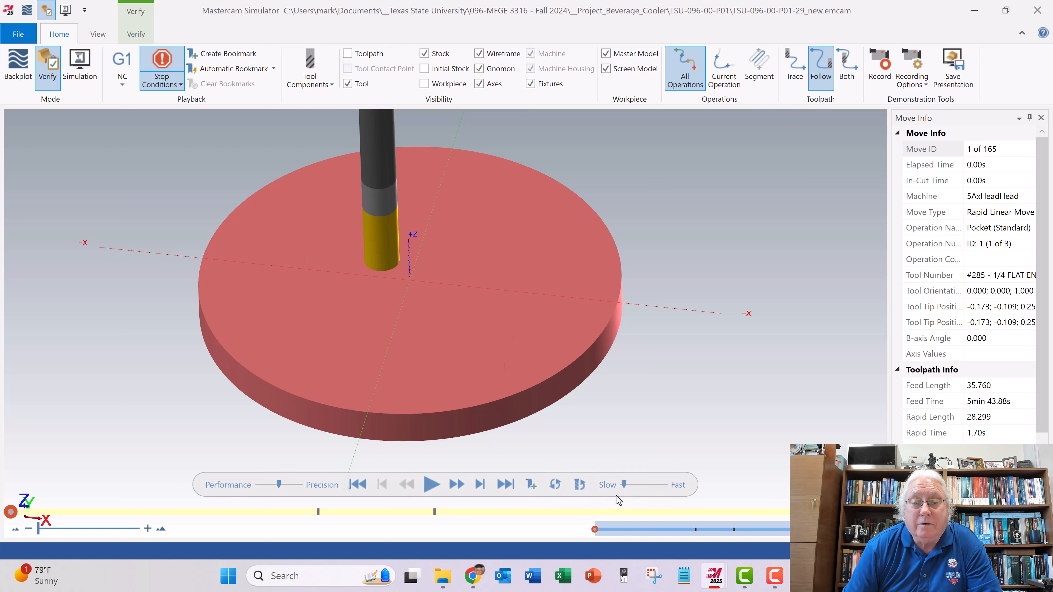
left_click(431, 485)
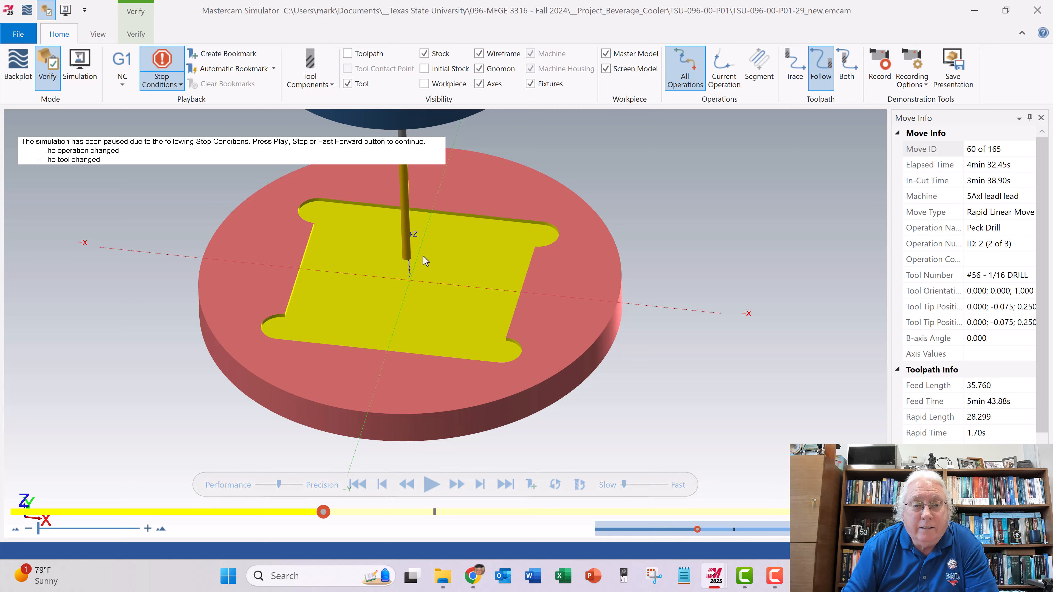
left_click(434, 488)
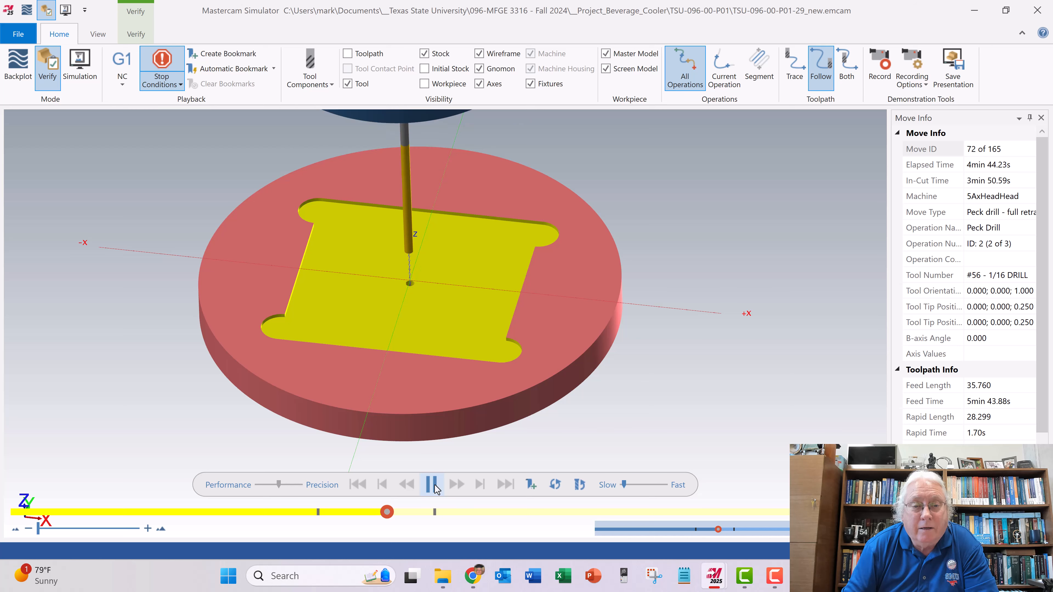
- Continue the simulation through the four outer holes, inspect the drilled plate and close the simulator
mouse_move(475, 410)
middle_mouse_down()
mouse_move(475, 393)
mouse_move(476, 407)
middle_mouse_up()
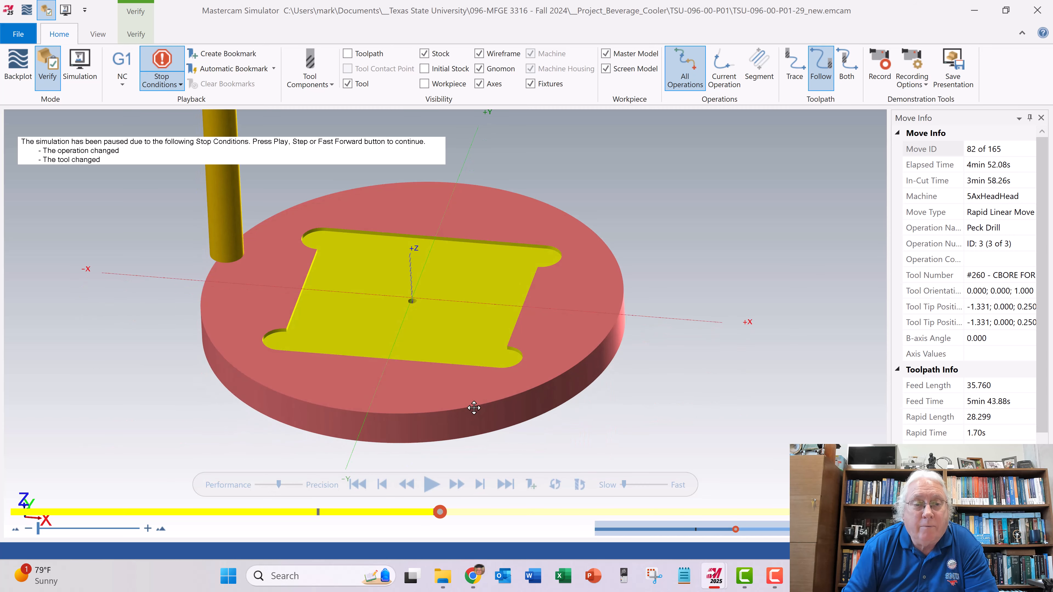
scroll(474, 408, "up", 5)
scroll(474, 407, "down", 5)
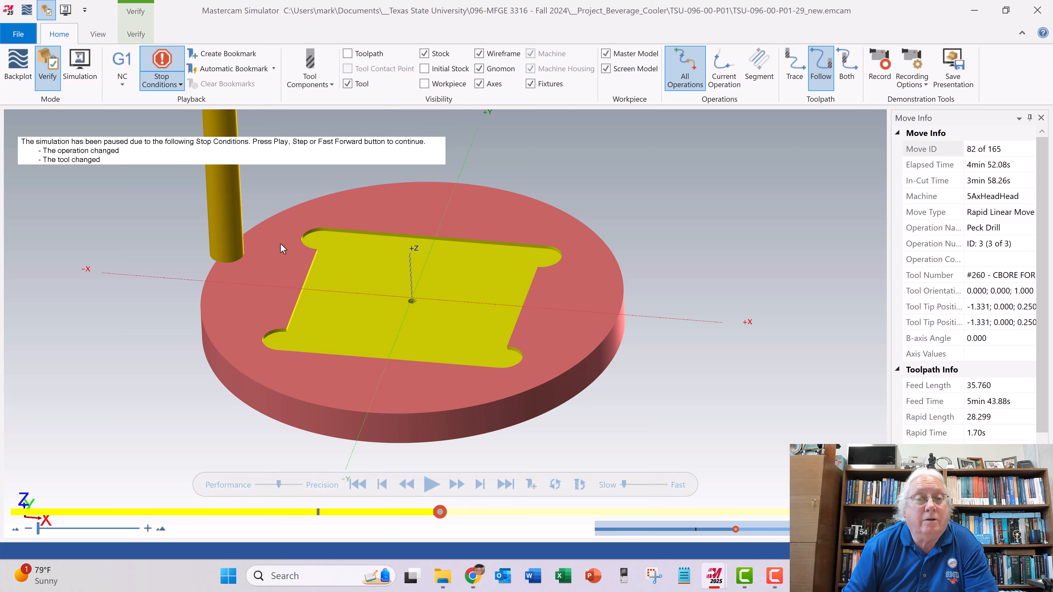
mouse_move(211, 306)
middle_mouse_down()
mouse_move(215, 292)
mouse_move(211, 301)
middle_mouse_up()
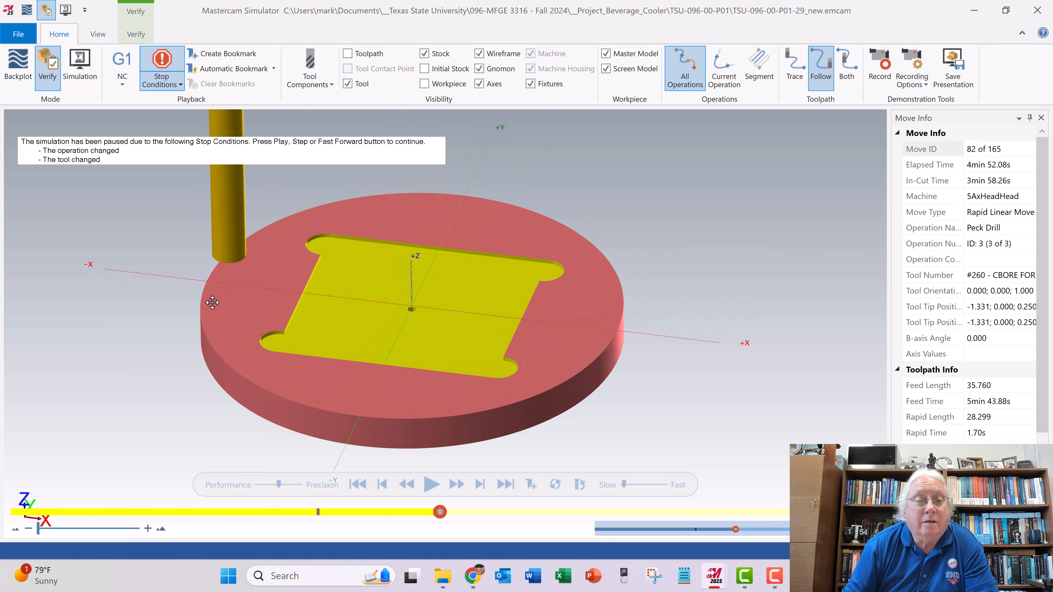
left_click(431, 485)
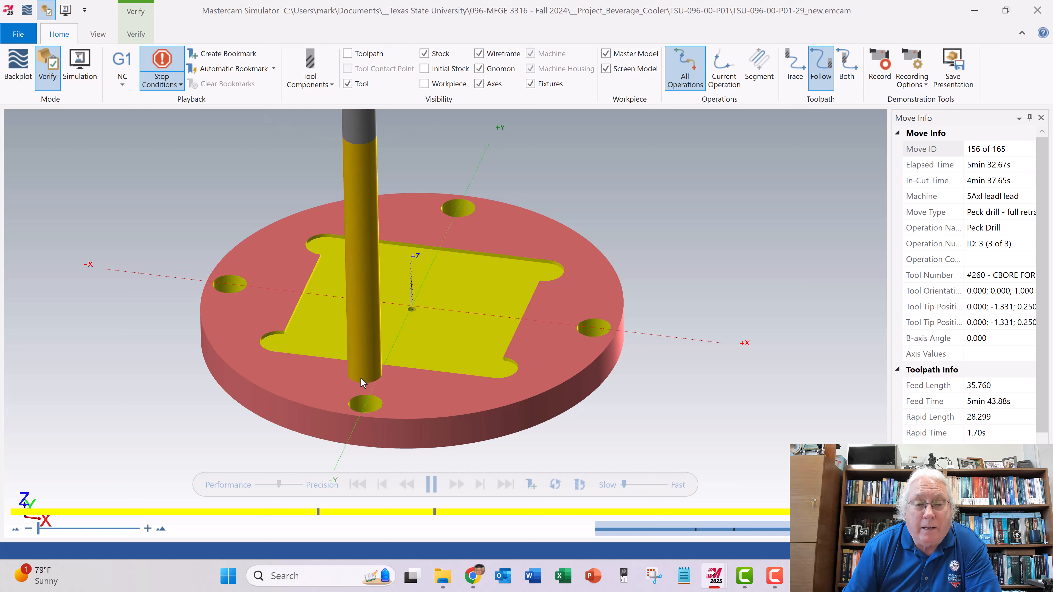
mouse_move(380, 369)
middle_mouse_down()
mouse_move(372, 348)
mouse_move(375, 367)
middle_mouse_up()
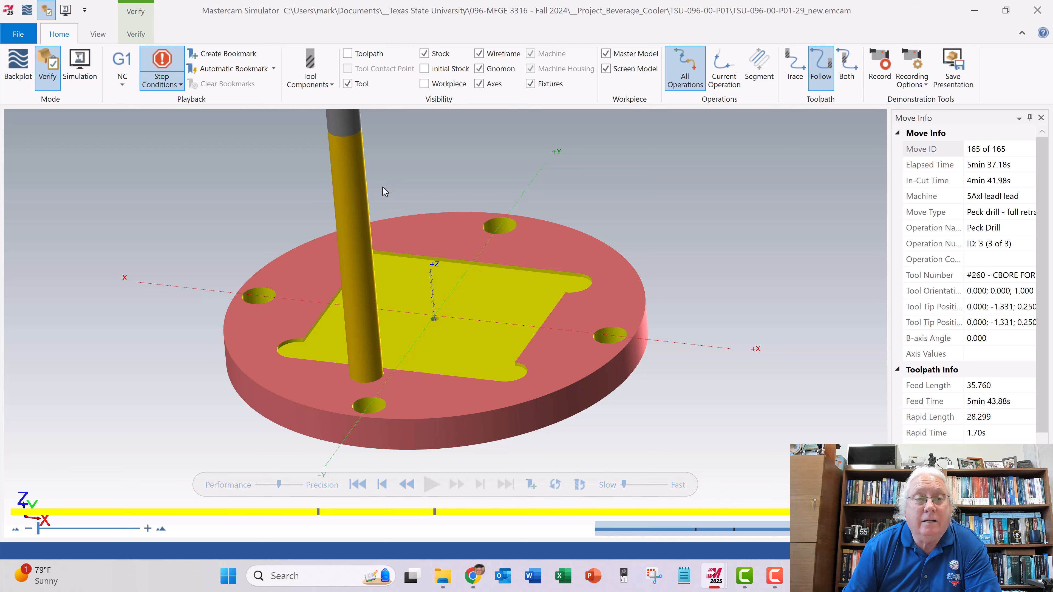
left_click(1037, 10)
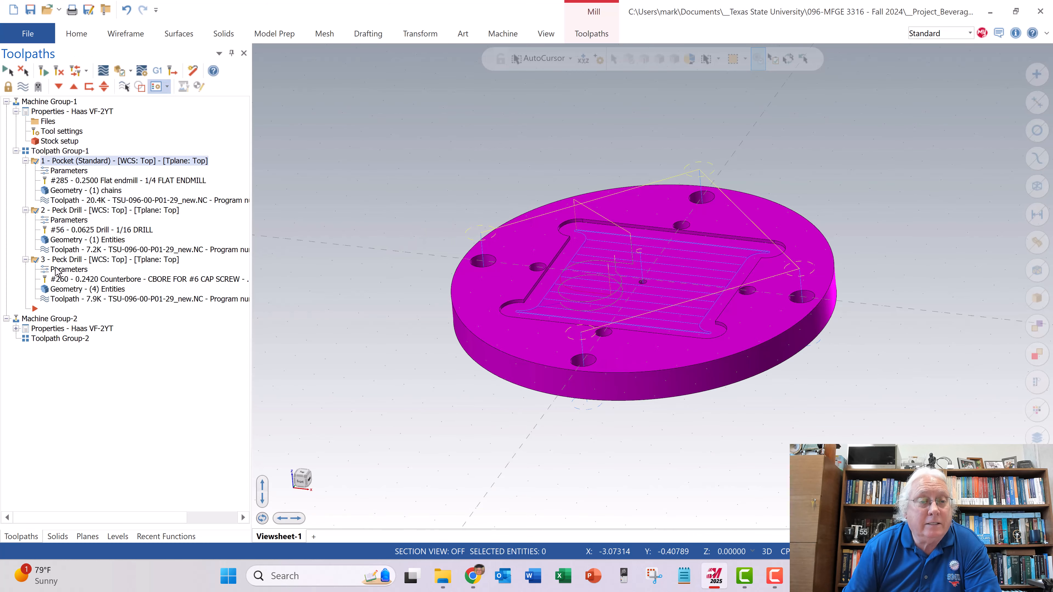
- Replace the counterbore tool in the four-hole peck drill operation with the library's NO. 30 DRILL (0.1285 diameter), check the linking parameters and accept
left_click(57, 270)
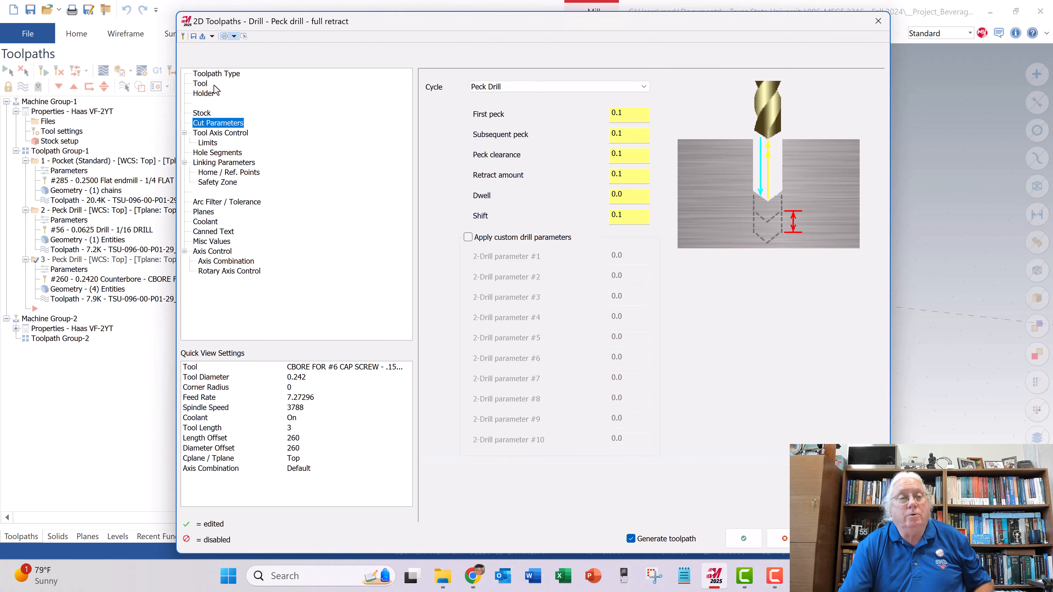
left_click(207, 84)
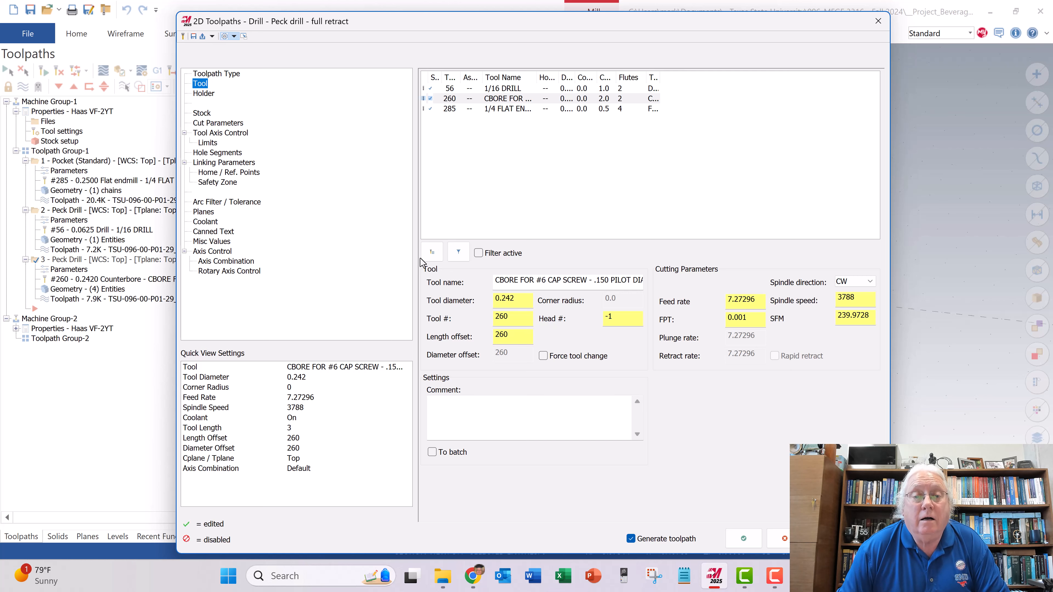
left_click(431, 252)
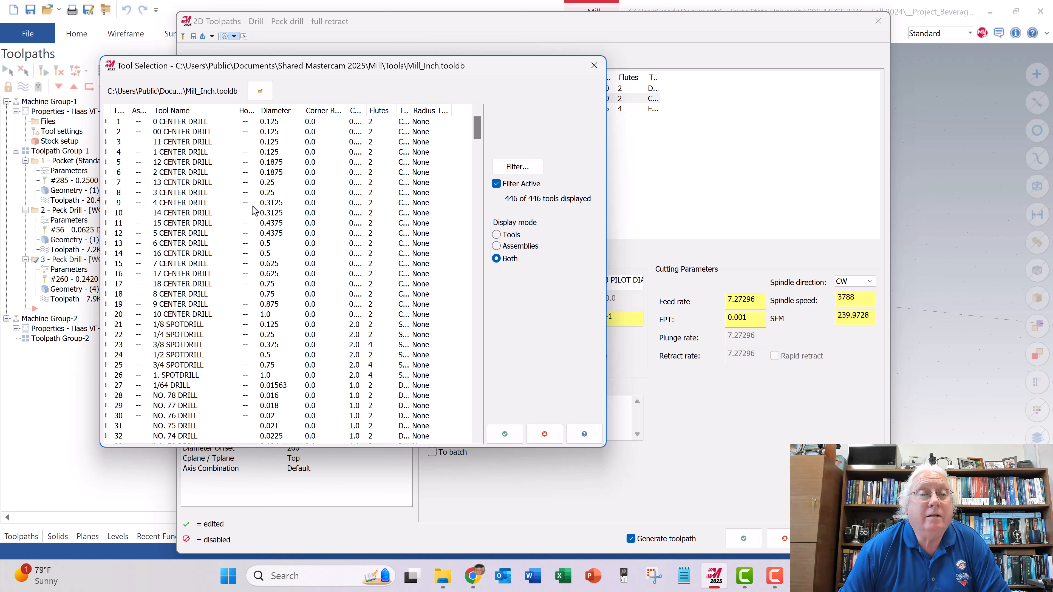
left_click_drag(478, 133, 473, 184)
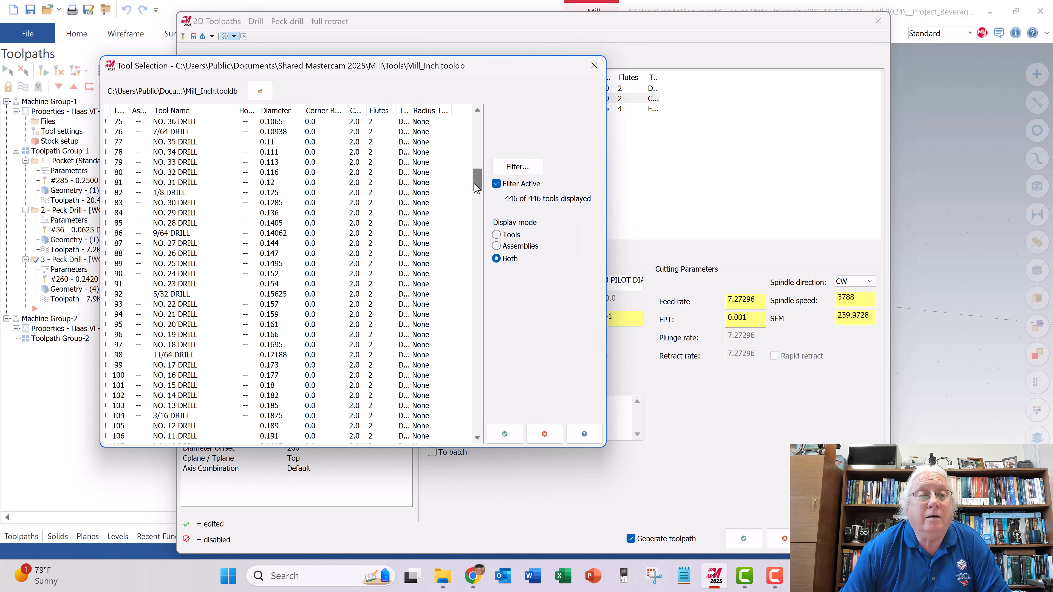
left_click(276, 205)
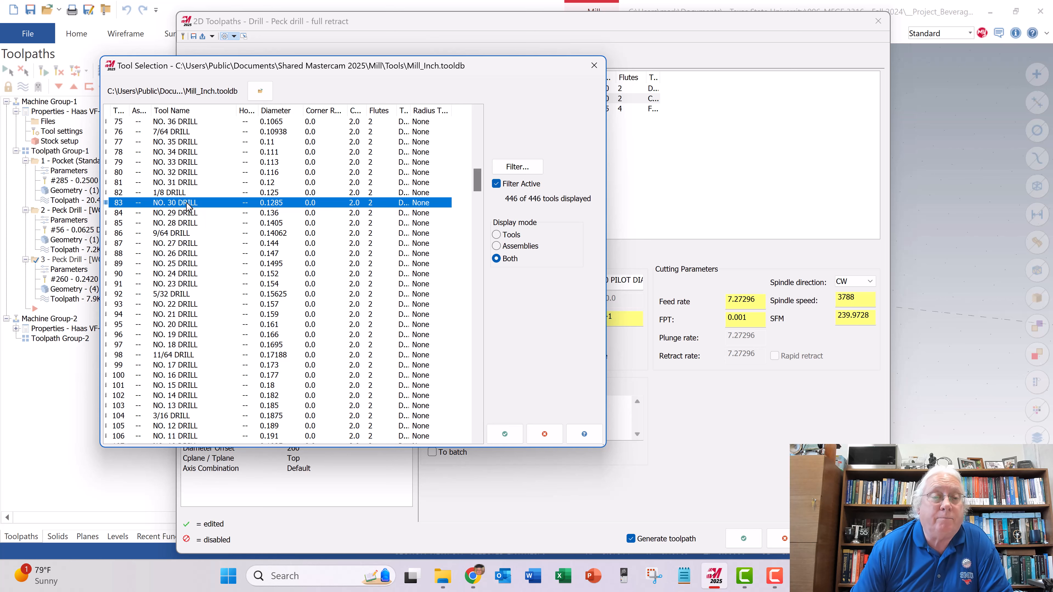
left_click(502, 434)
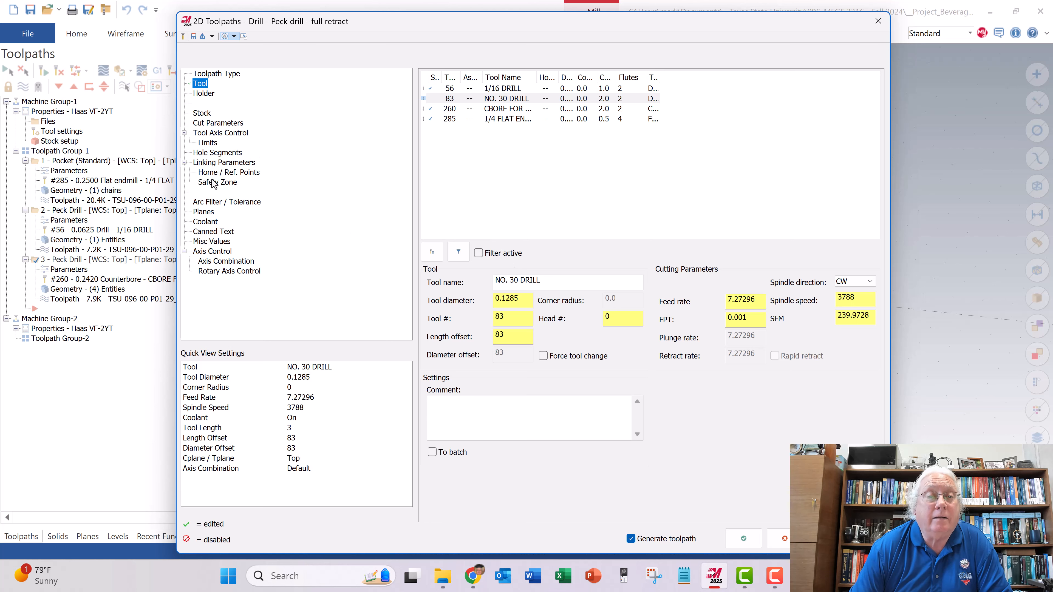
left_click(226, 163)
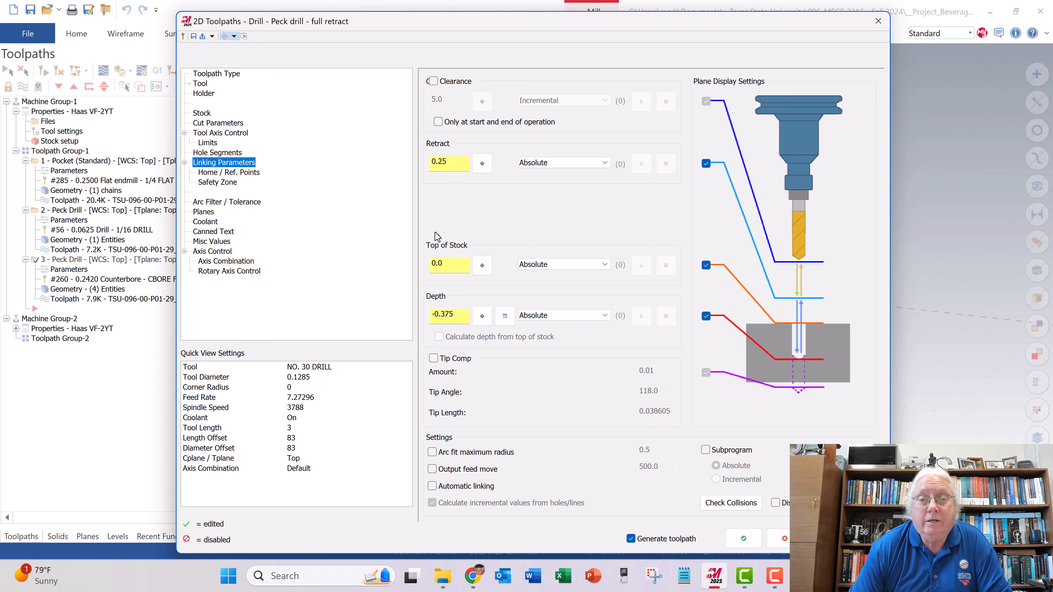
left_click(744, 541)
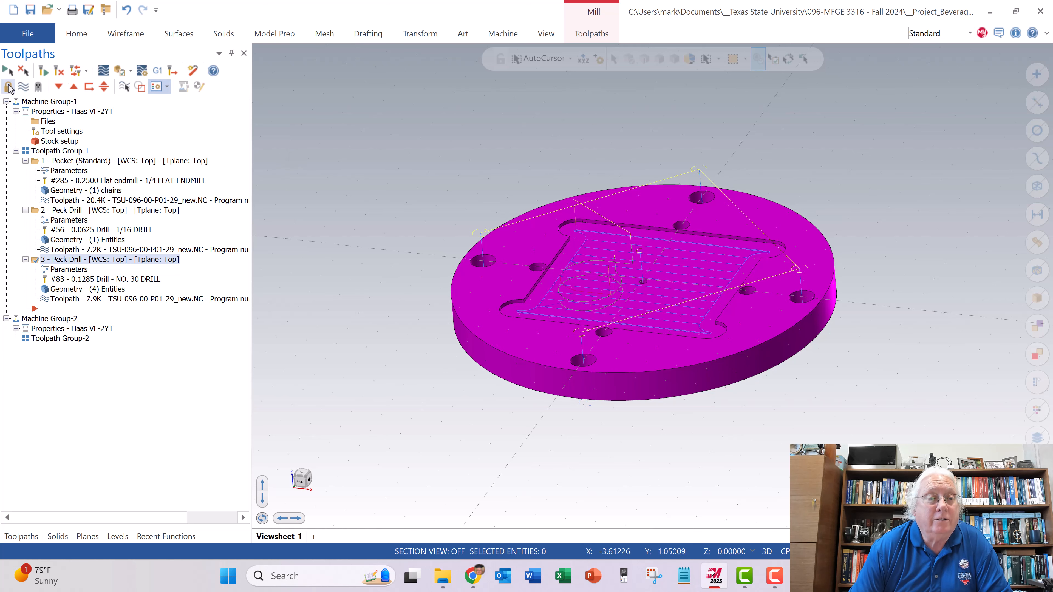
- Select and regenerate all operations, then verify them by simulating through the pocket
left_click(6, 72)
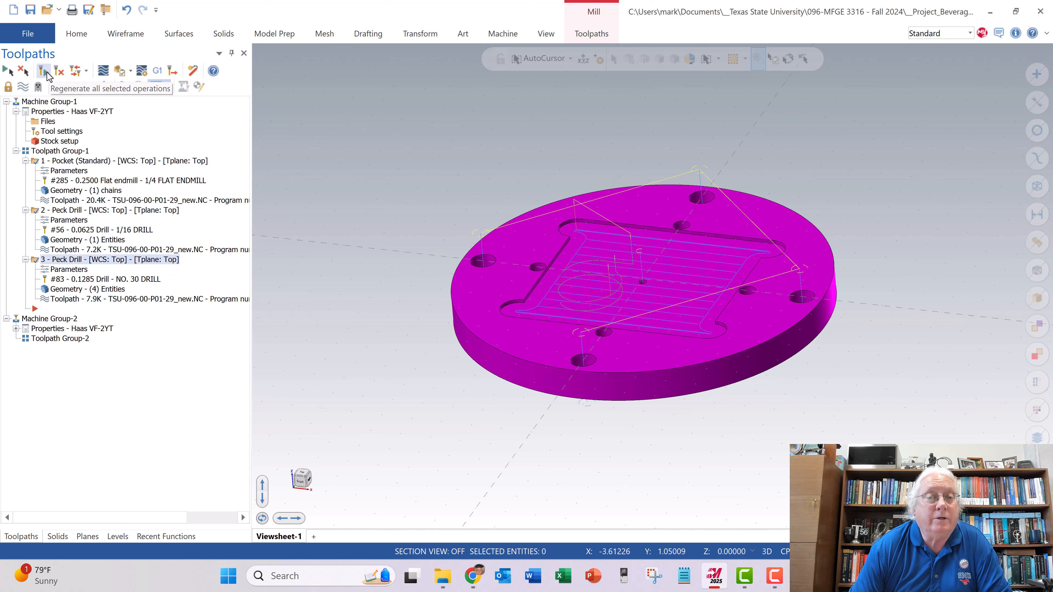
left_click(46, 73)
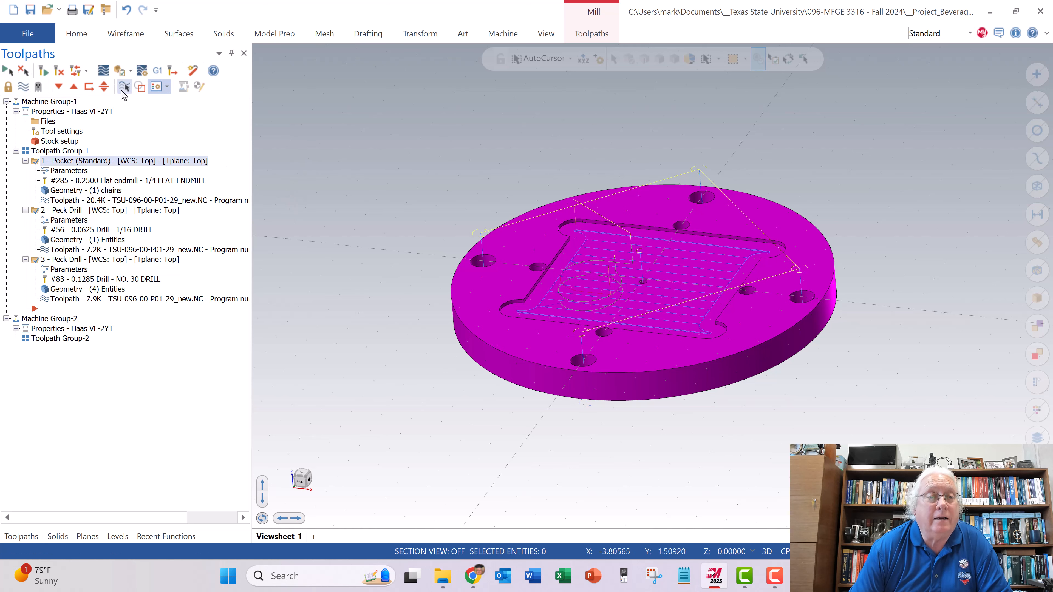
left_click(122, 74)
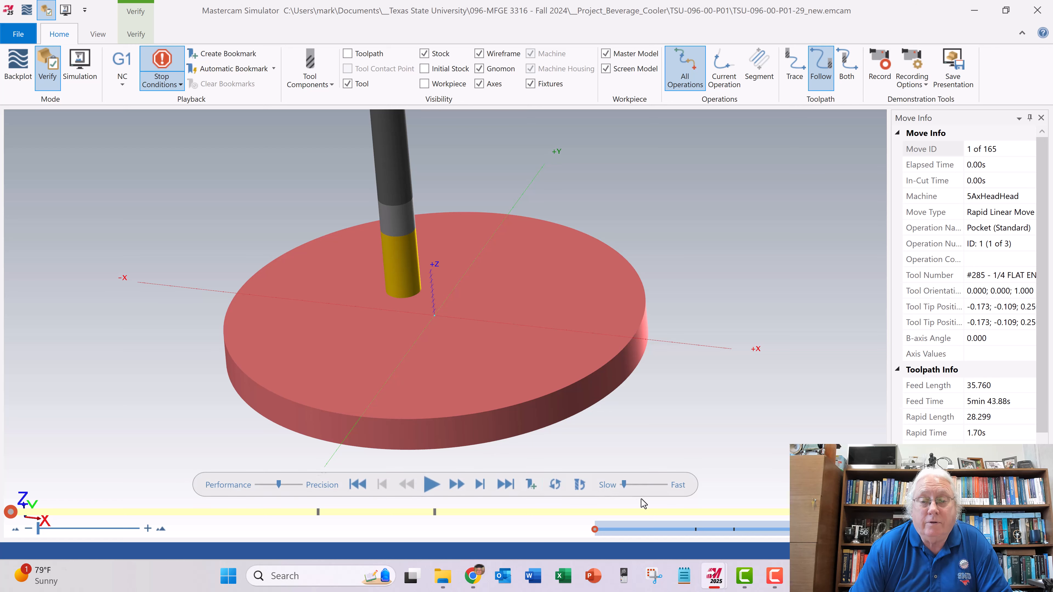
left_click(431, 485)
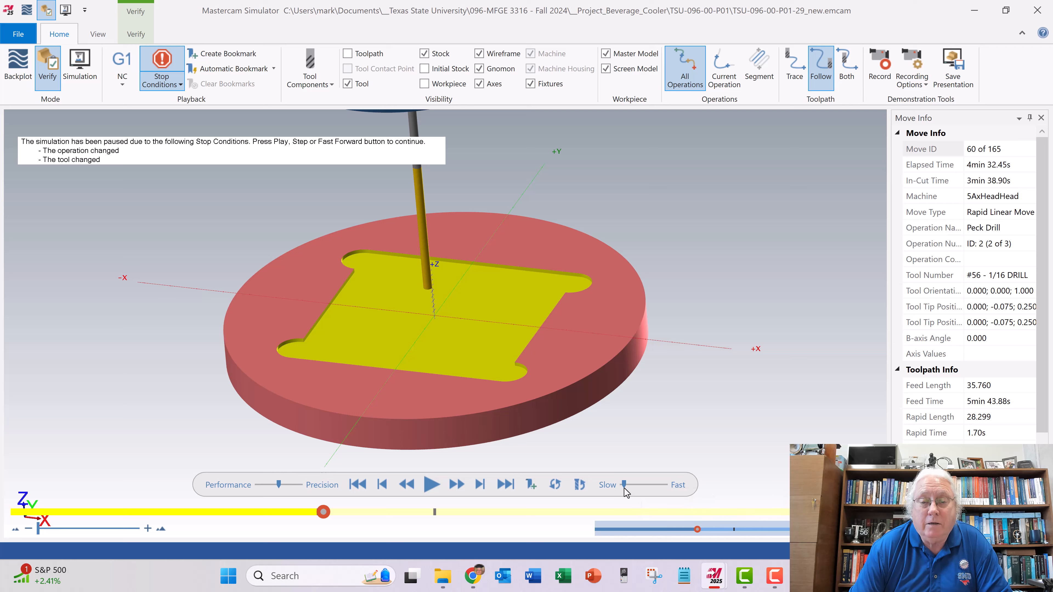
- Continue the simulation through the 1/16 center-hole peck drilling, examining the drill's breakthrough from beneath the plate
left_click(431, 484)
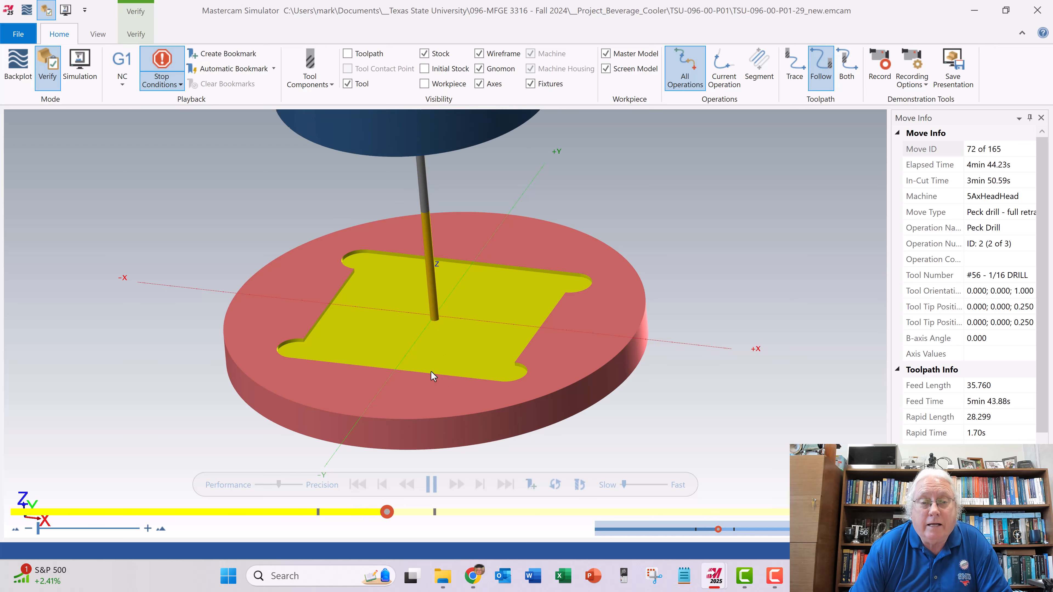
middle_click_drag(431, 376, 432, 359)
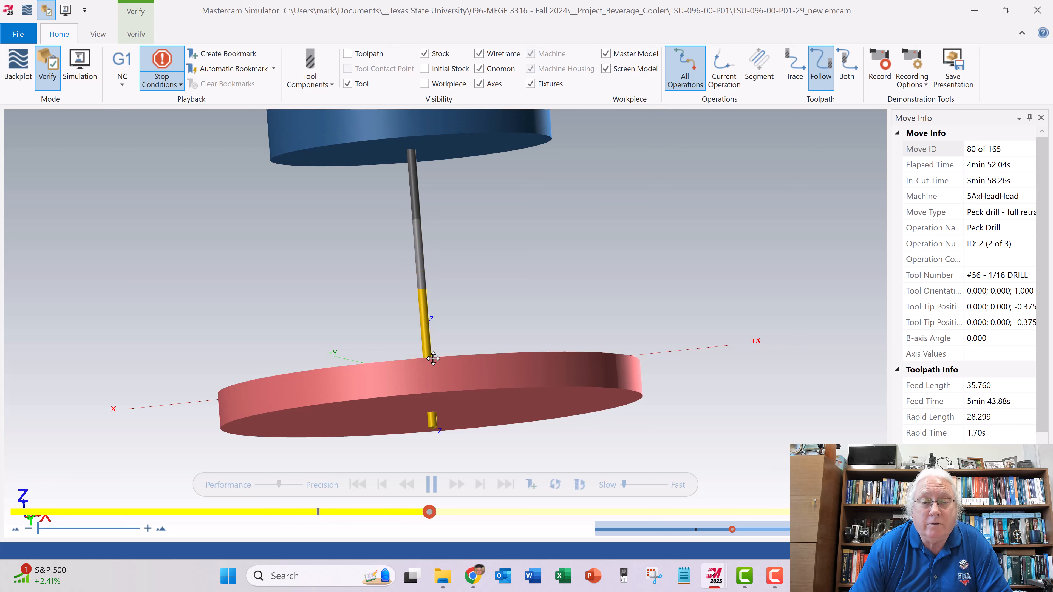
middle_click_drag(449, 344, 451, 347)
scroll(262, 357, "up", 4)
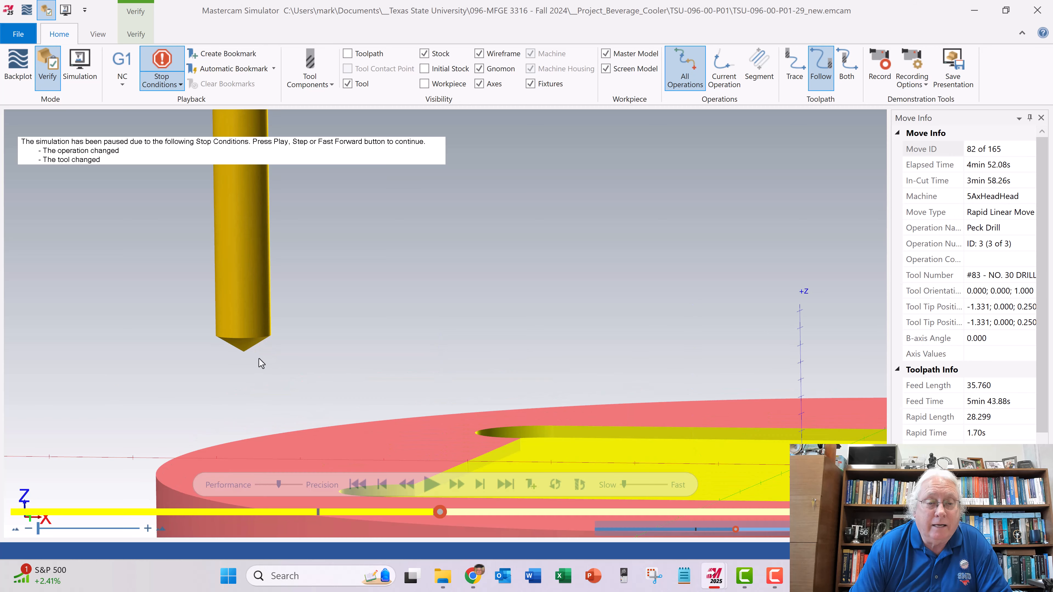
scroll(445, 365, "down", 5)
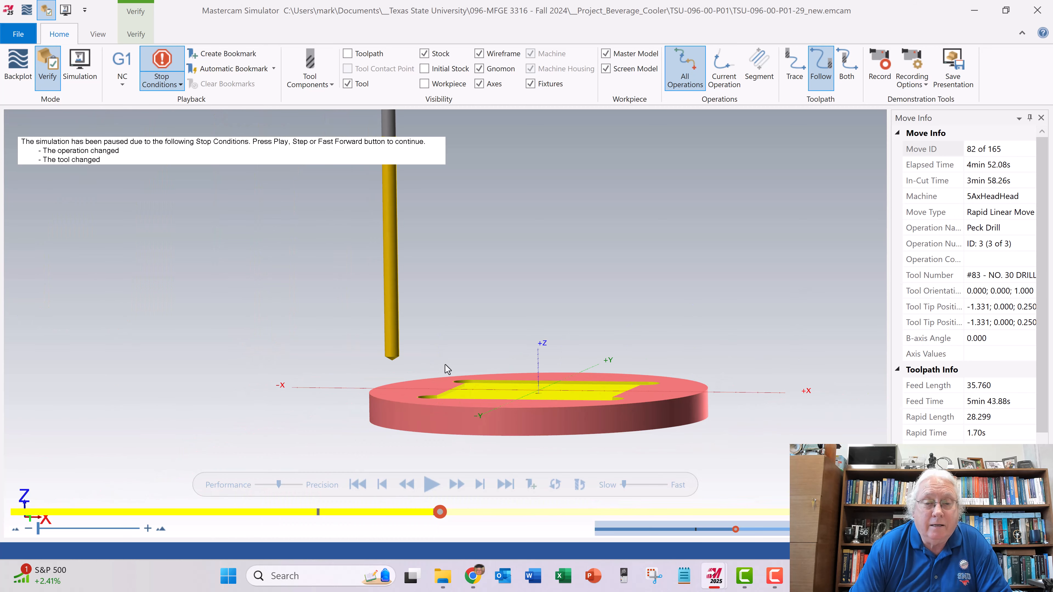
- Simulate the NO. 30 drilling of the four outer holes at a slightly faster speed, inspect the plate and close the simulator
middle_click_drag(535, 350, 522, 419)
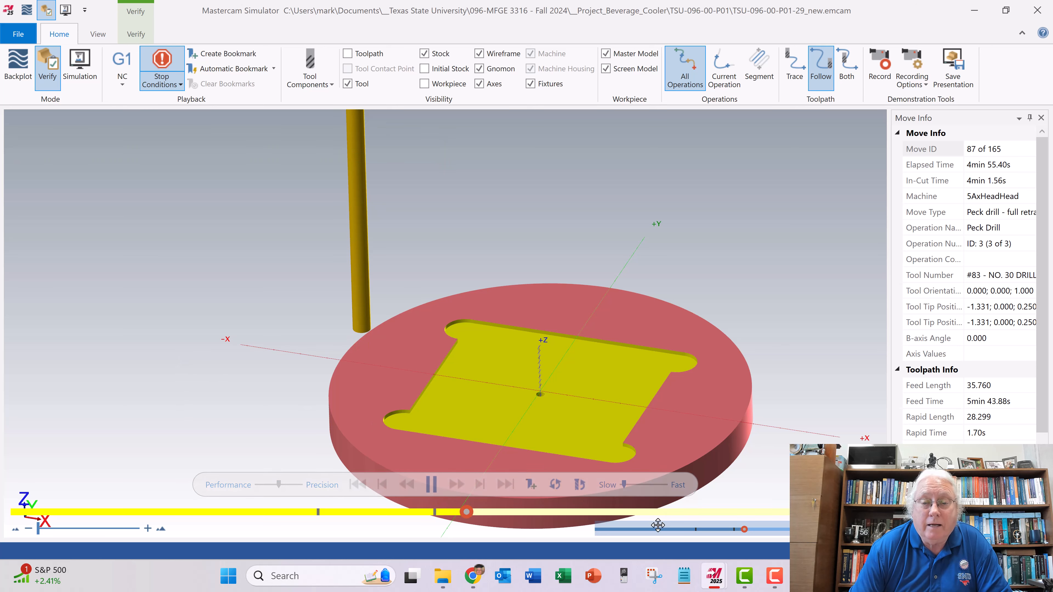
left_click_drag(626, 485, 630, 484)
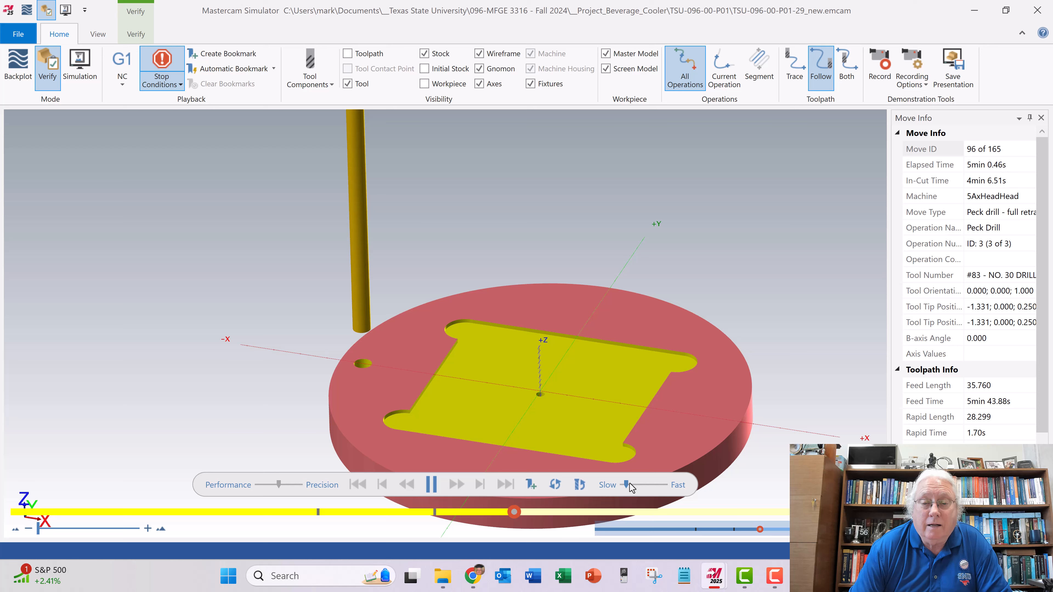
mouse_move(625, 414)
middle_mouse_down()
mouse_move(625, 404)
mouse_move(627, 418)
middle_mouse_up()
scroll(627, 418, "up", 4)
scroll(626, 417, "down", 5)
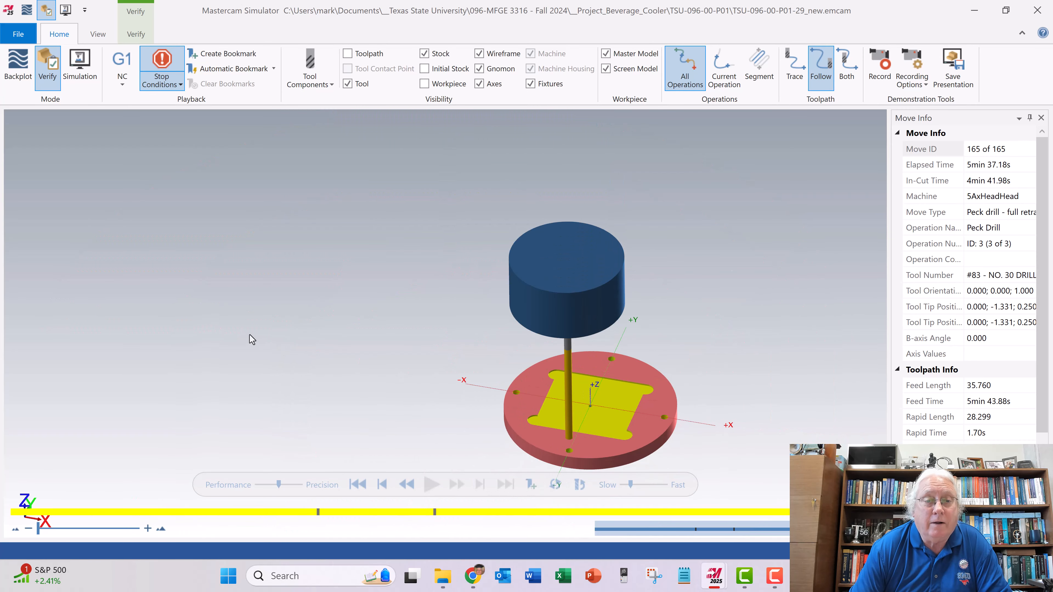
left_click(1037, 10)
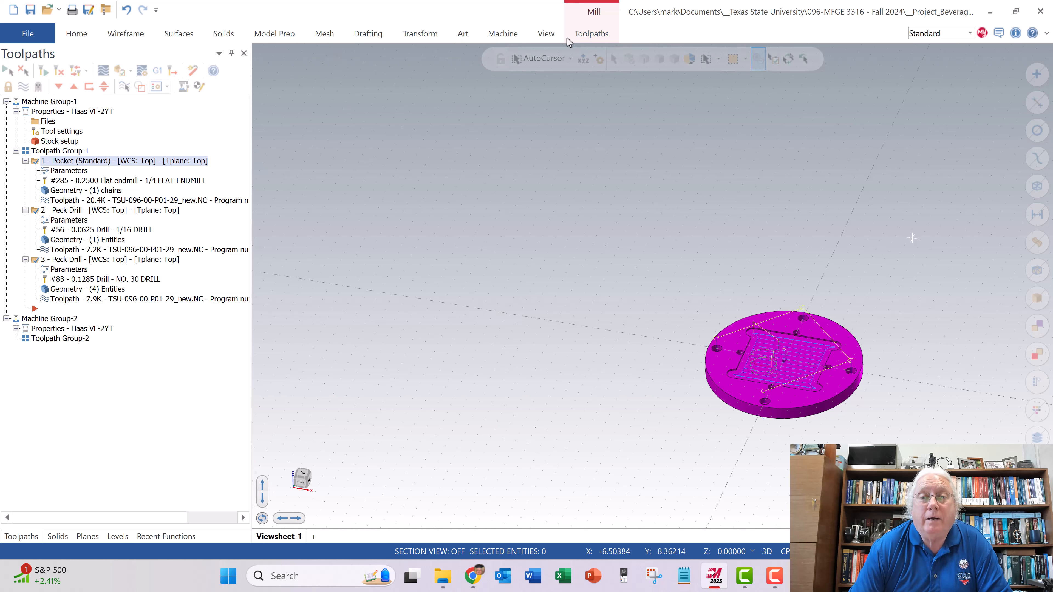
- Start a new Drill toolpath and add the outer holes on the plate's -X and +Y sides
left_click(607, 35)
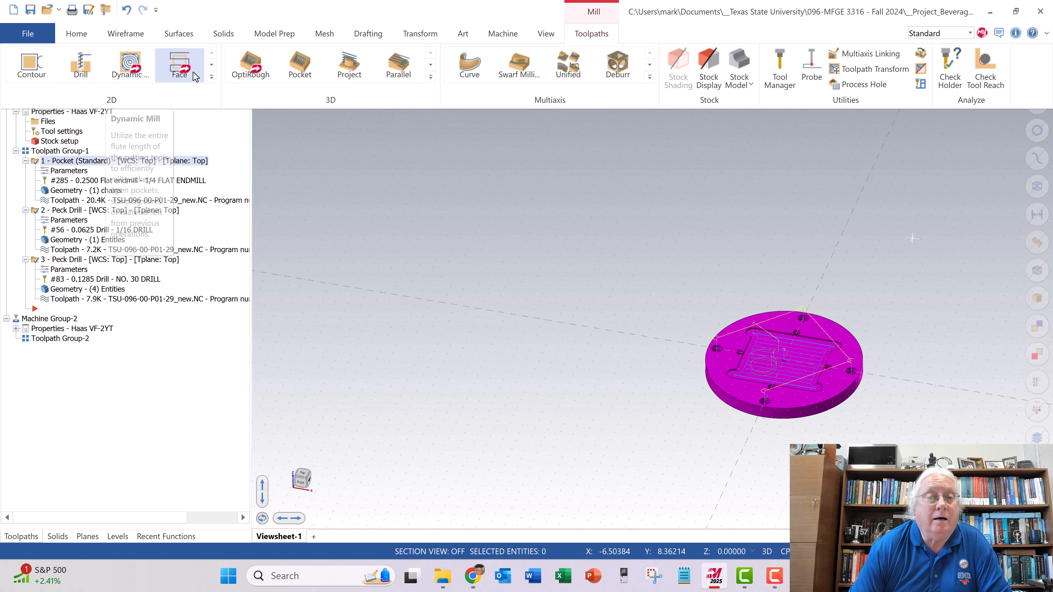
left_click(211, 78)
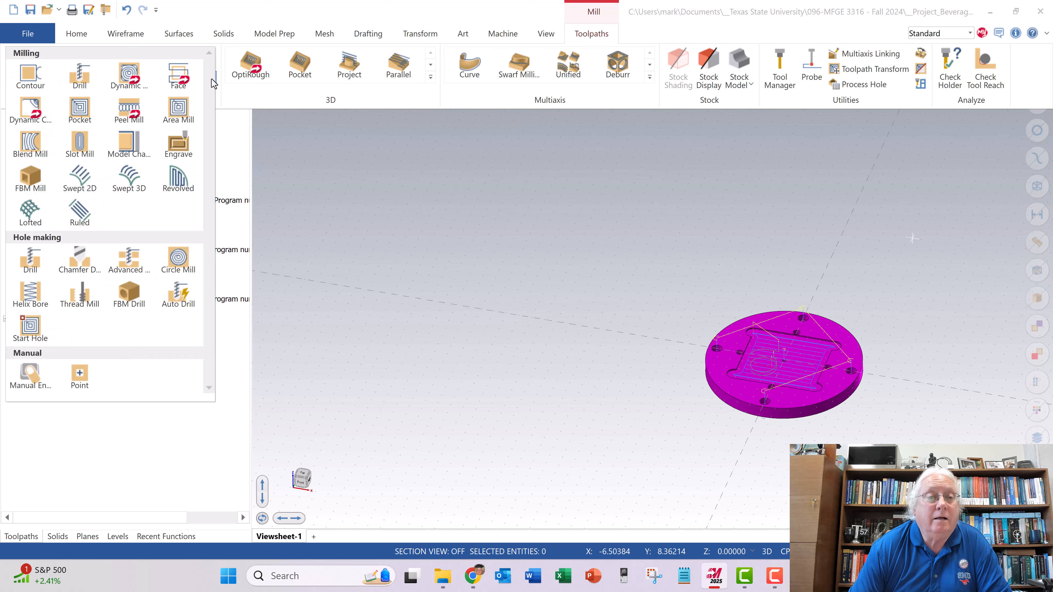
left_click(85, 78)
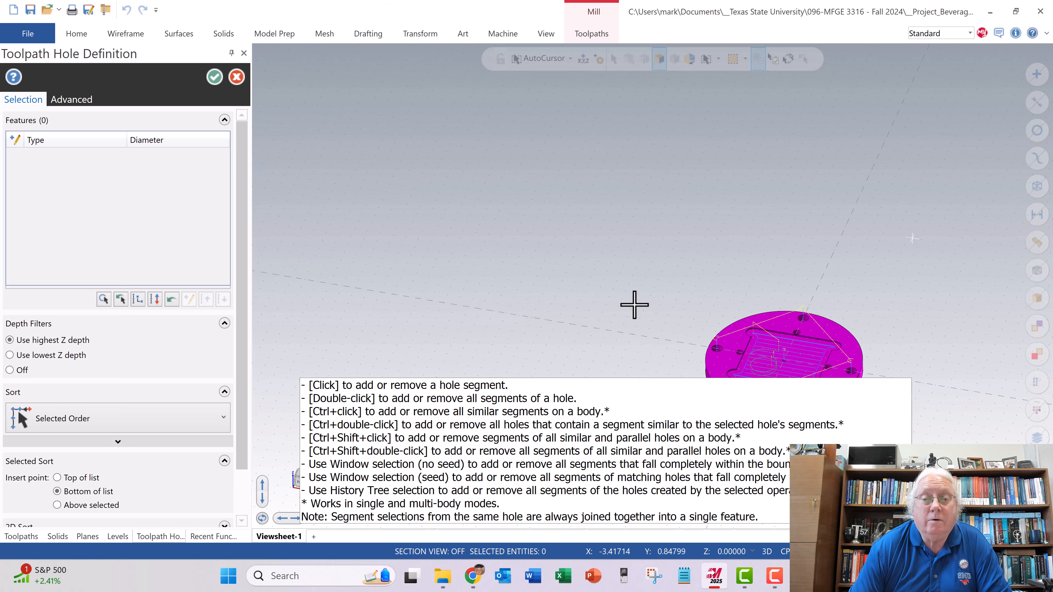
scroll(655, 303, "down", 3)
scroll(693, 356, "down", 4)
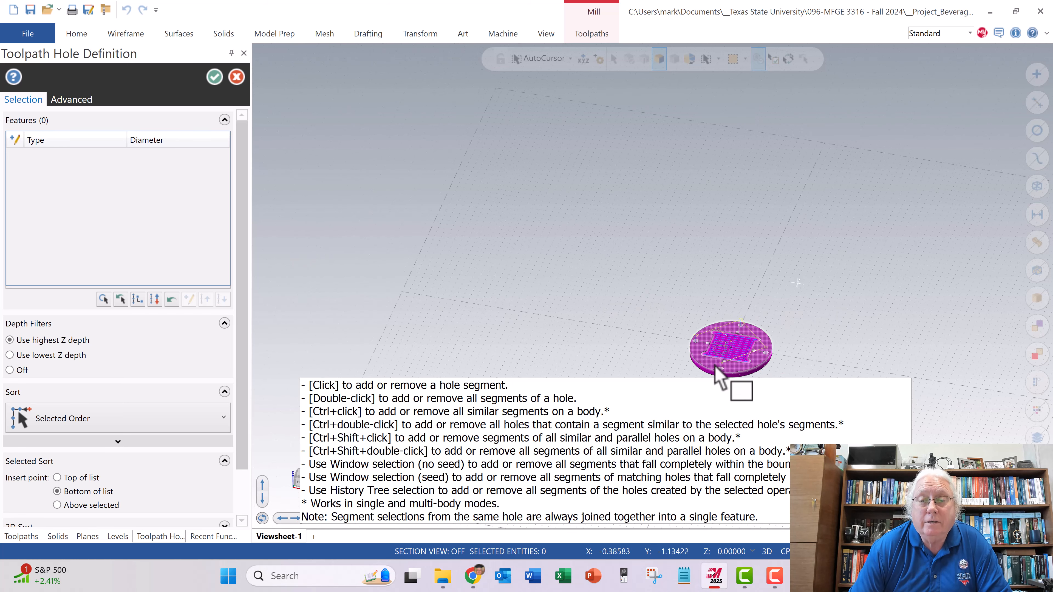
scroll(717, 376, "up", 5)
scroll(726, 375, "up", 6)
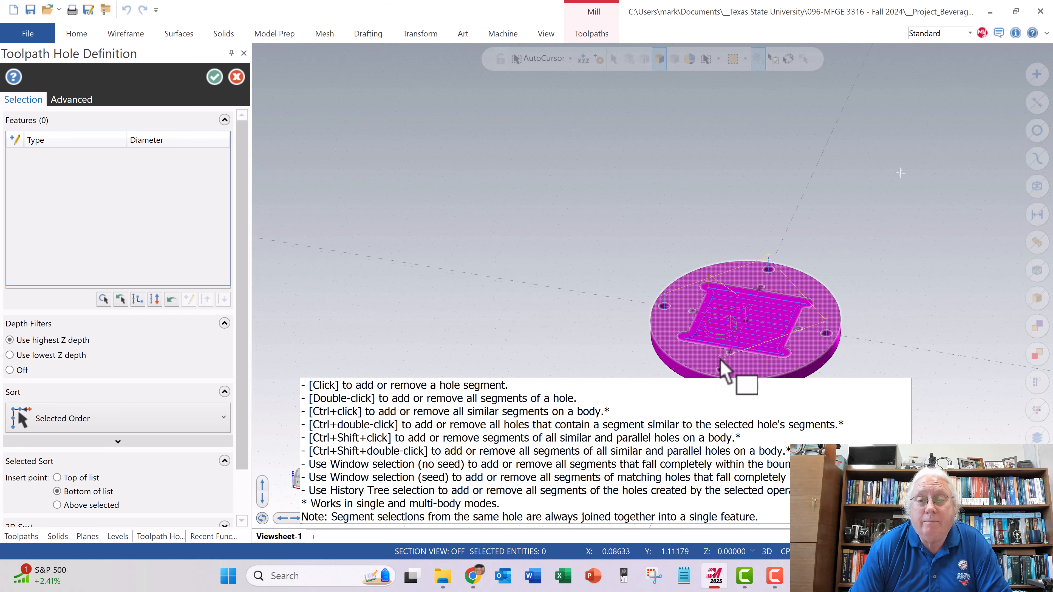
scroll(662, 319, "up", 5)
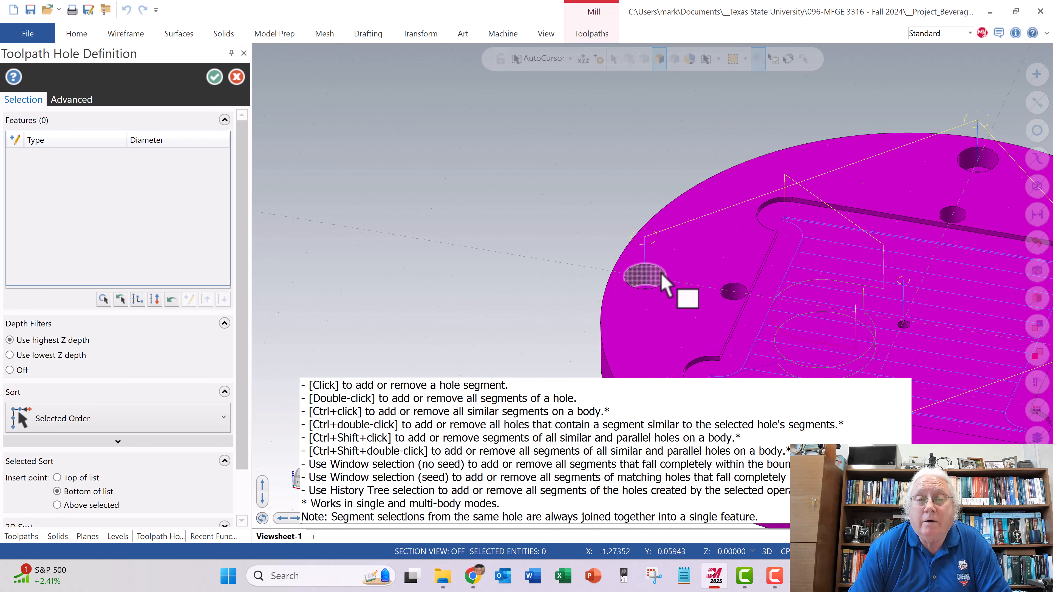
left_click(646, 277)
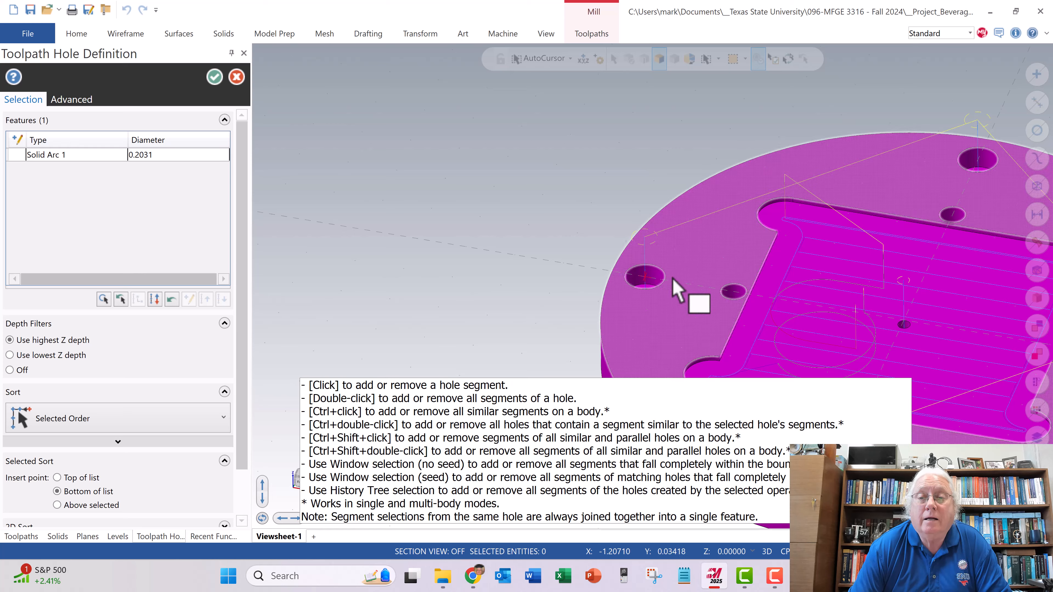
scroll(949, 187, "up", 5)
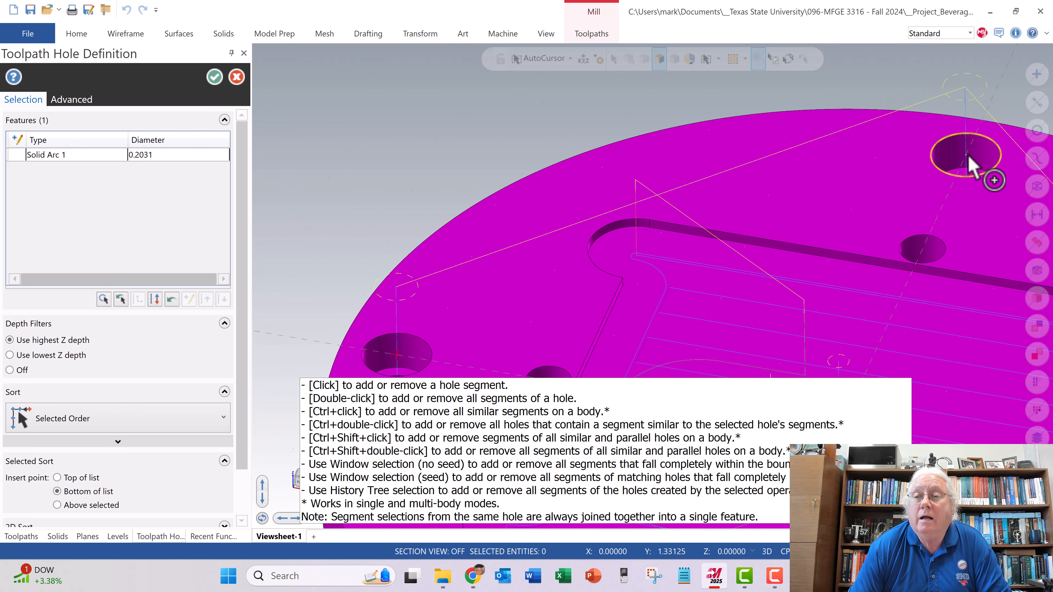
left_click(965, 155)
- Add the outer holes on the plate's +X and -Y sides to the drill hole selection
scroll(793, 203, "down", 5)
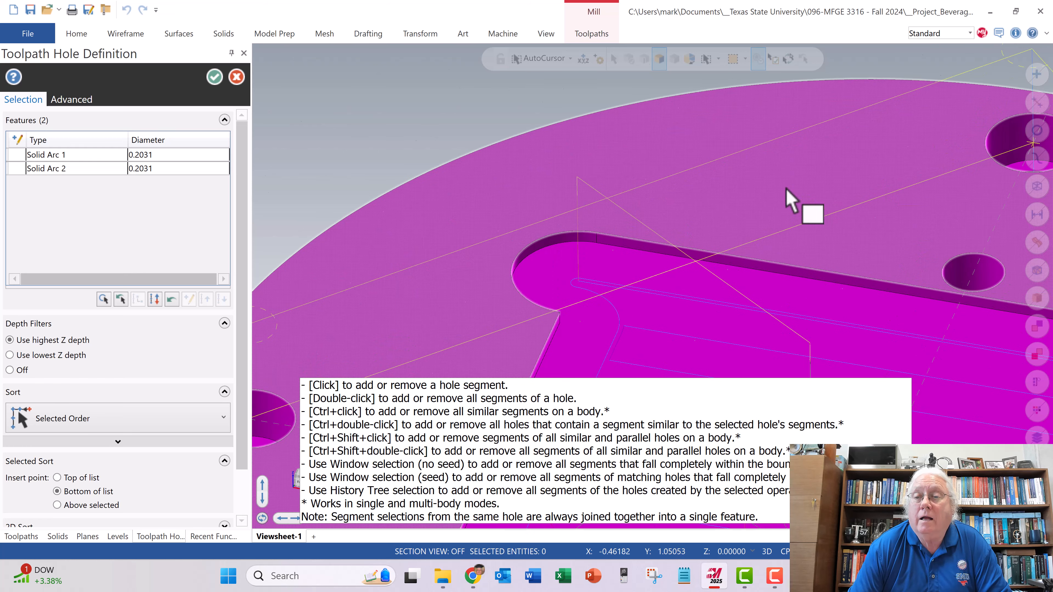
scroll(940, 325, "down", 4)
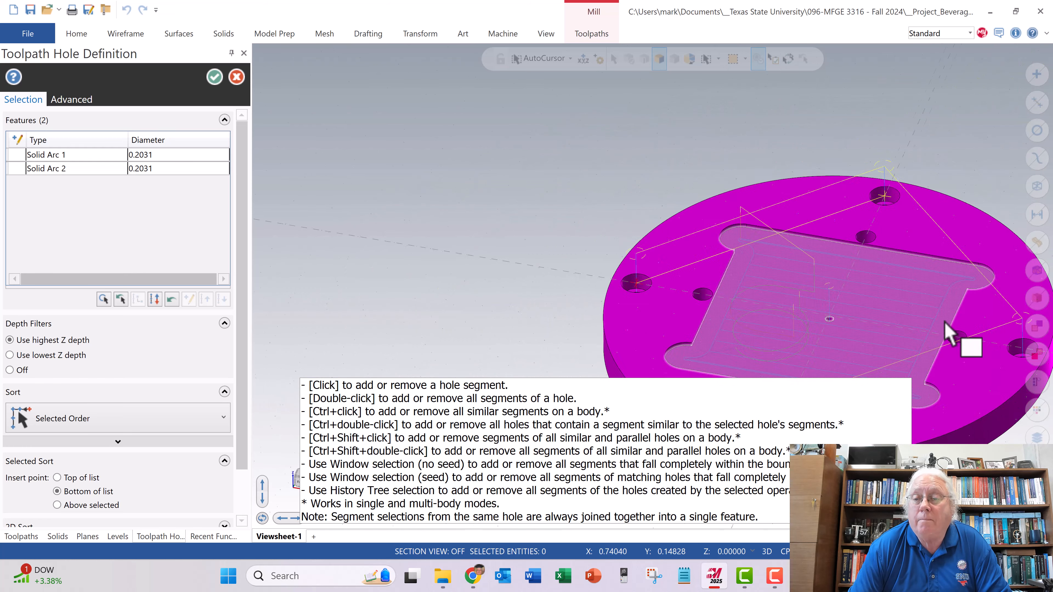
scroll(999, 352, "up", 4)
scroll(1003, 361, "up", 4)
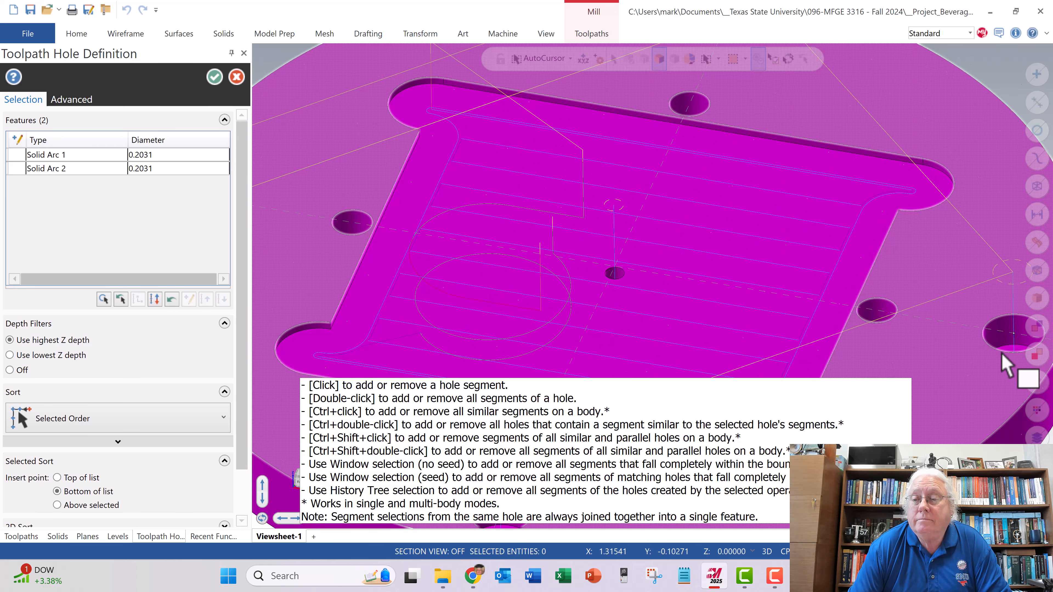
left_click(1025, 347)
scroll(891, 313, "down", 1)
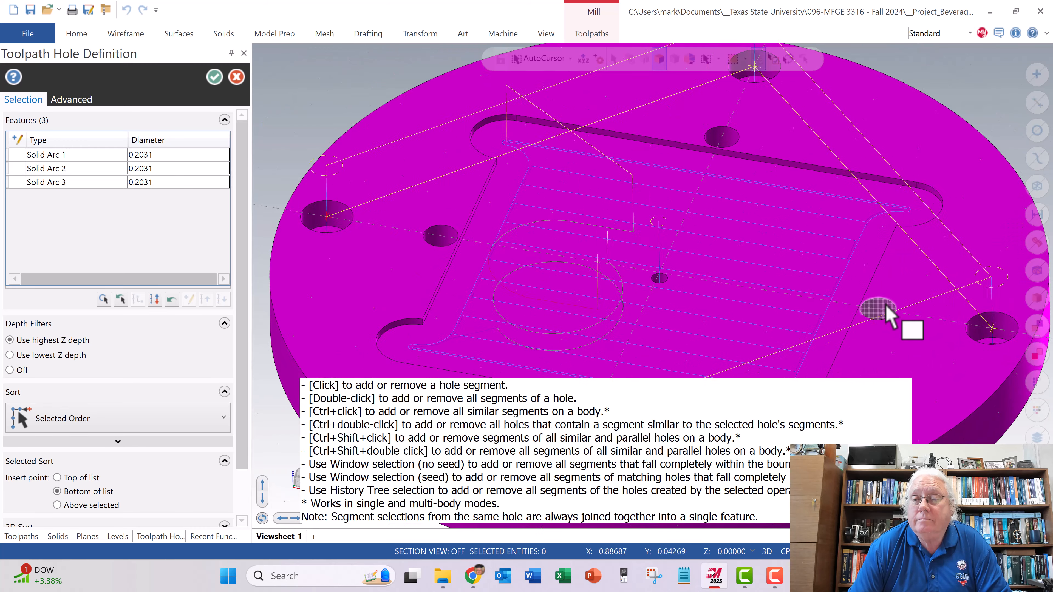
scroll(887, 315, "down", 5)
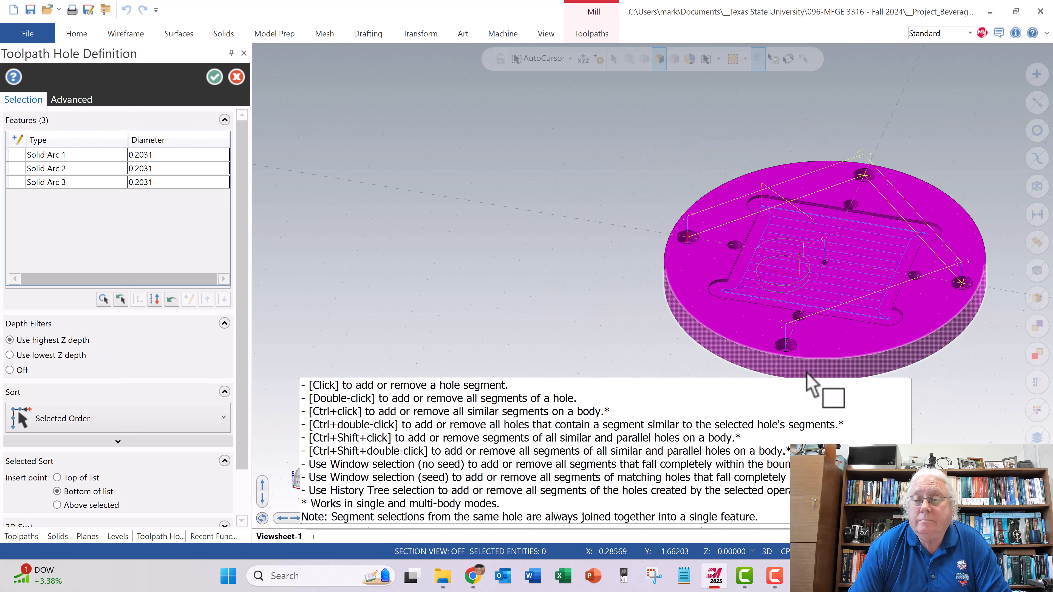
scroll(807, 375, "up", 5)
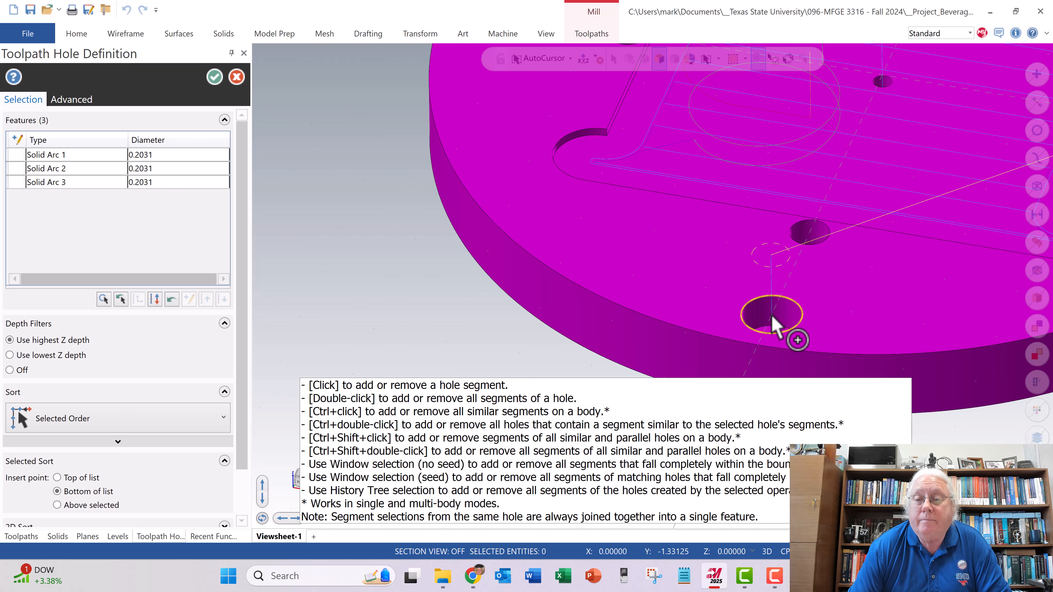
left_click(774, 324)
scroll(677, 306, "down", 5)
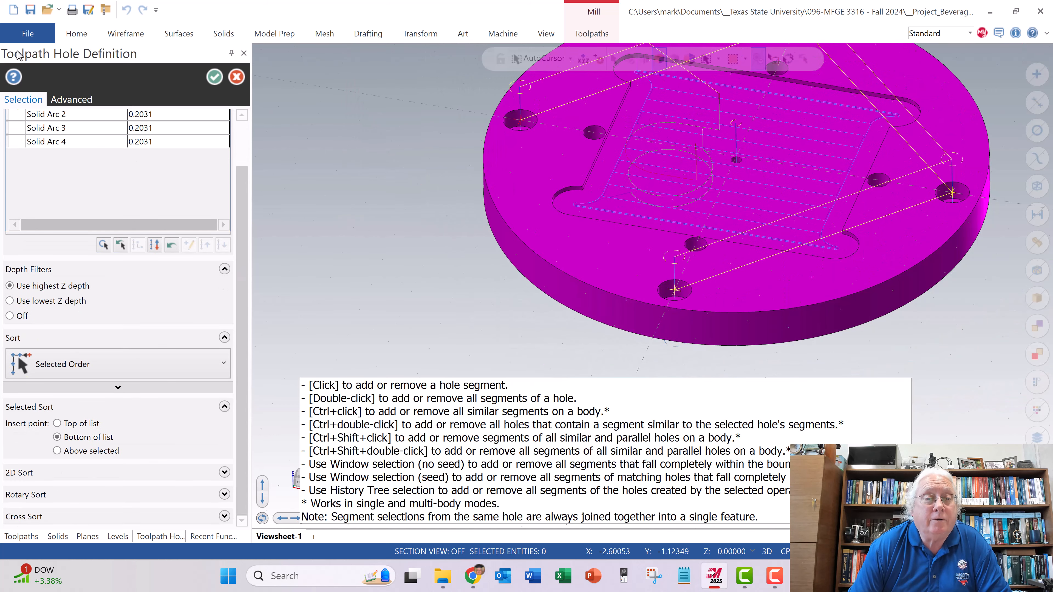
- Accept the four-hole selection and assign tool 260, the counterbore for #6 cap screw with .150 pilot diameter, to the drill toolpath
scroll(155, 143, "up", 1)
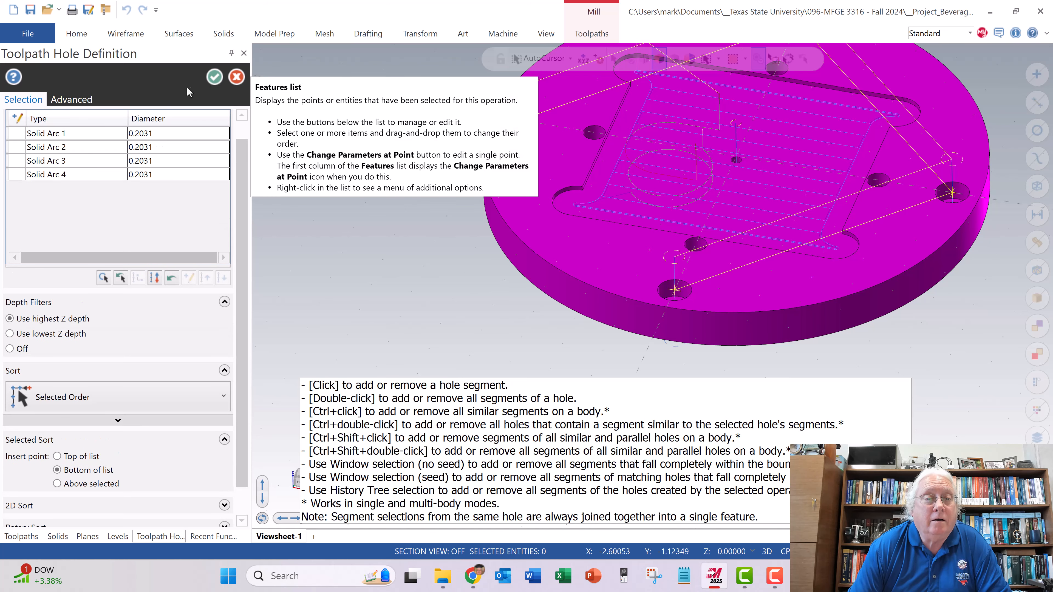
left_click(215, 76)
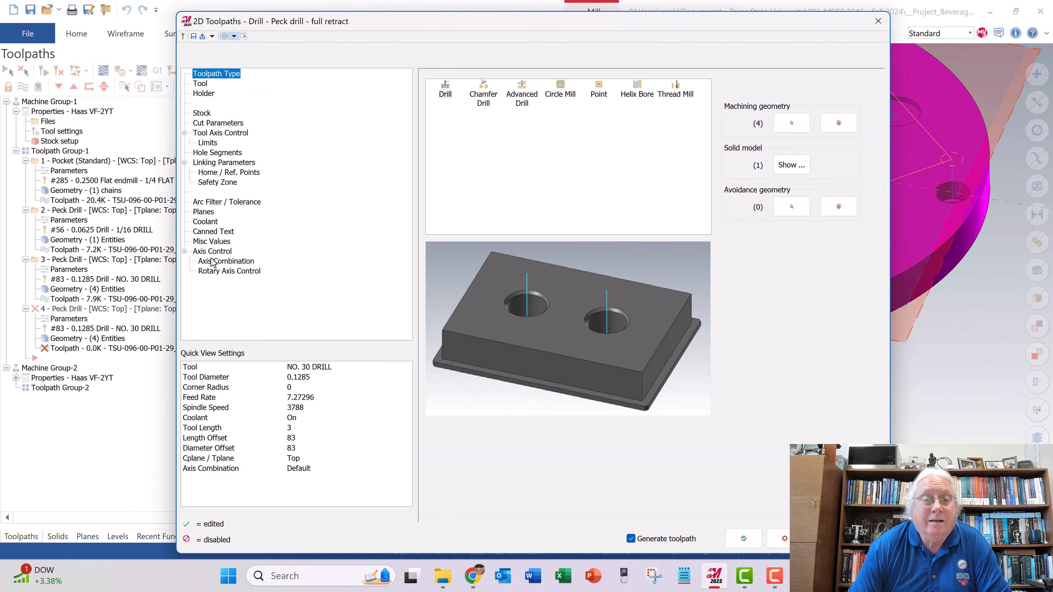
left_click(201, 83)
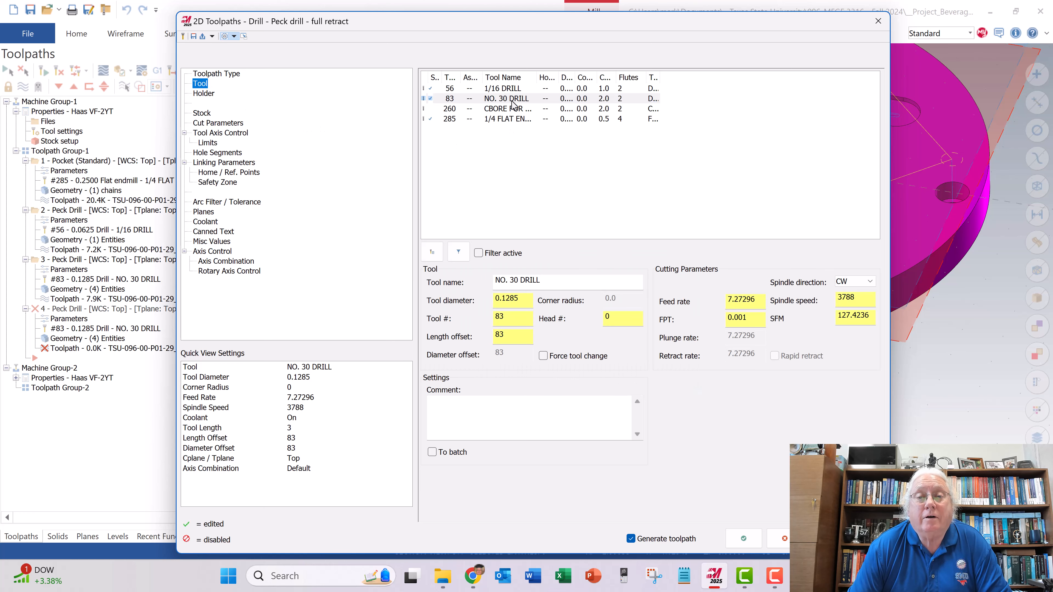
left_click(499, 109)
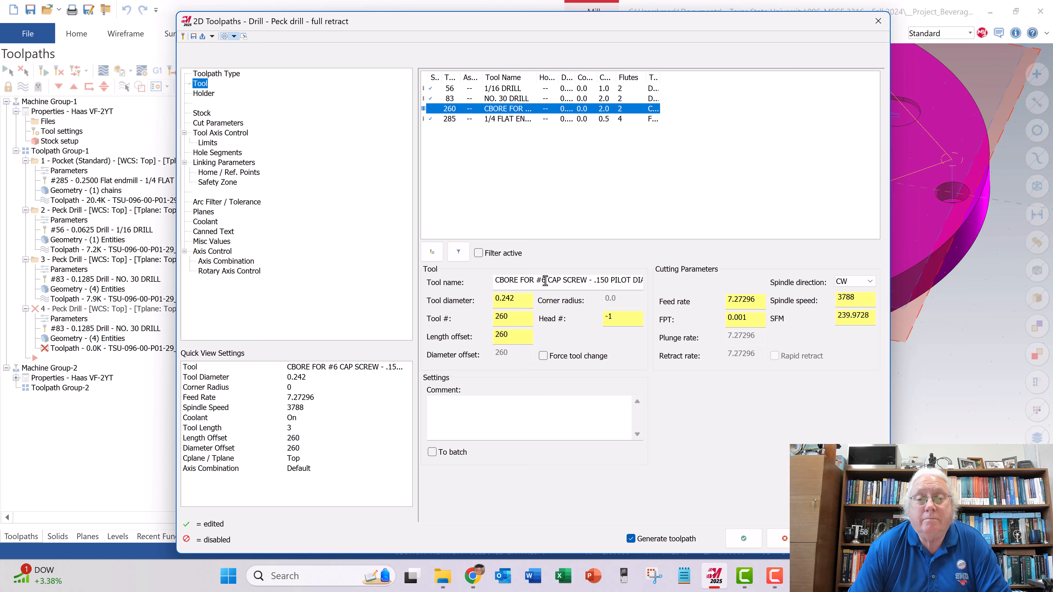
left_click(743, 538)
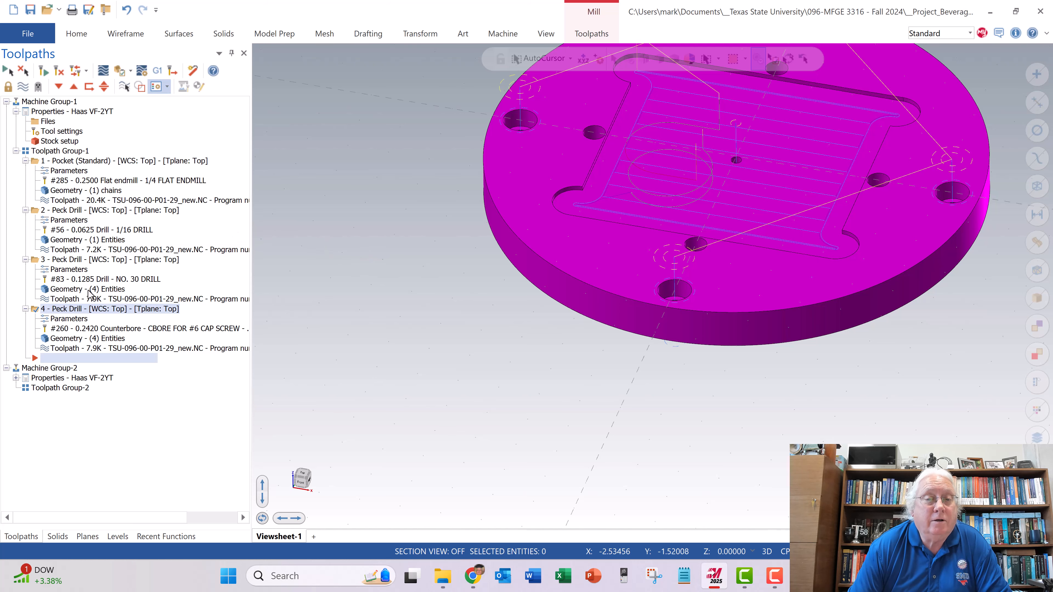
- Reopen the counterbore operation's parameters and change its drilling cycle to Drill/Counterbore
scroll(442, 192, "down", 4)
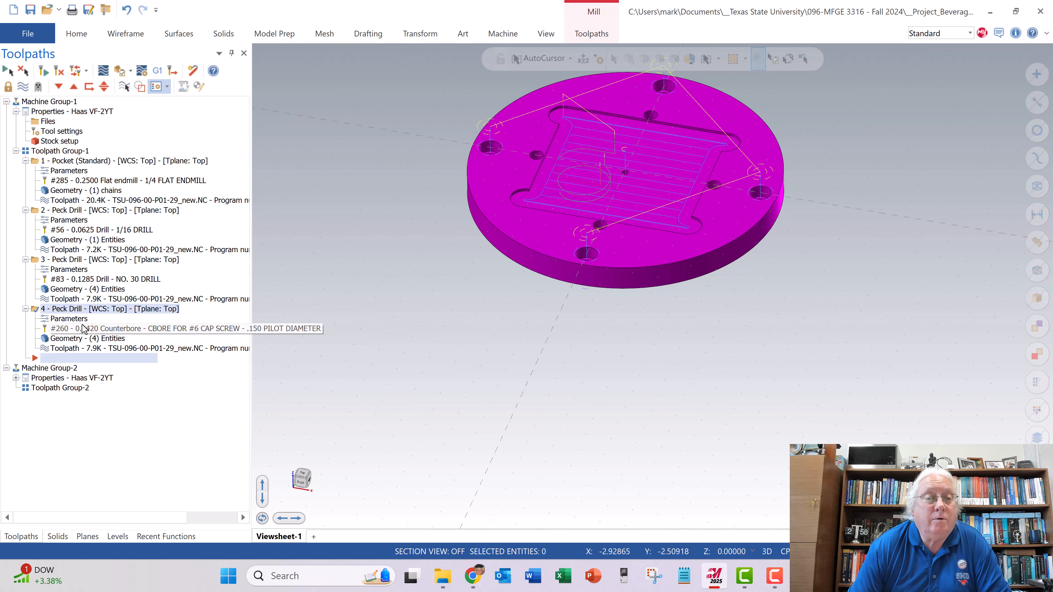
left_click(69, 320)
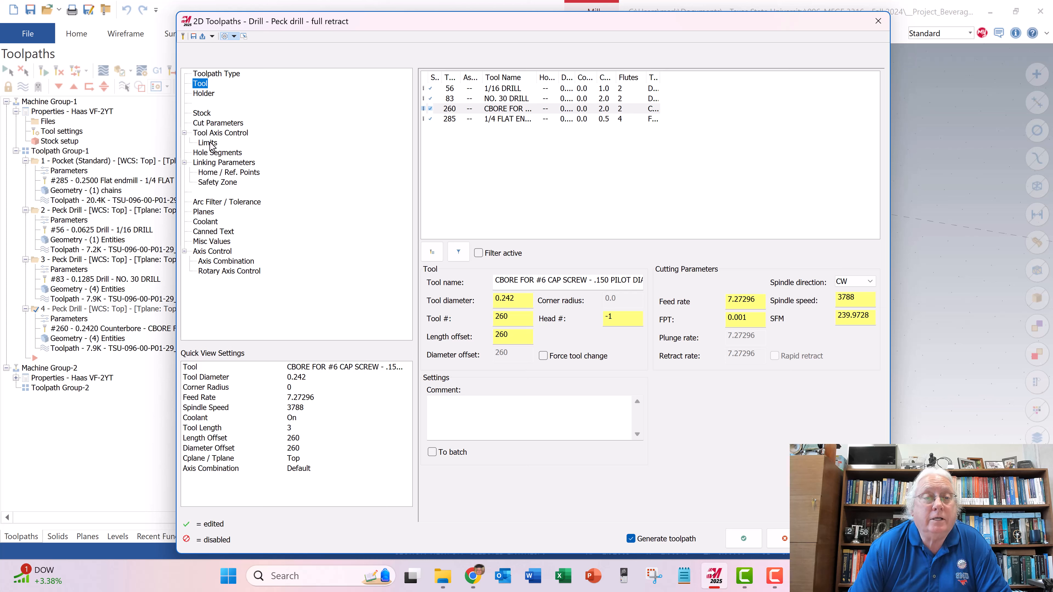
left_click(210, 124)
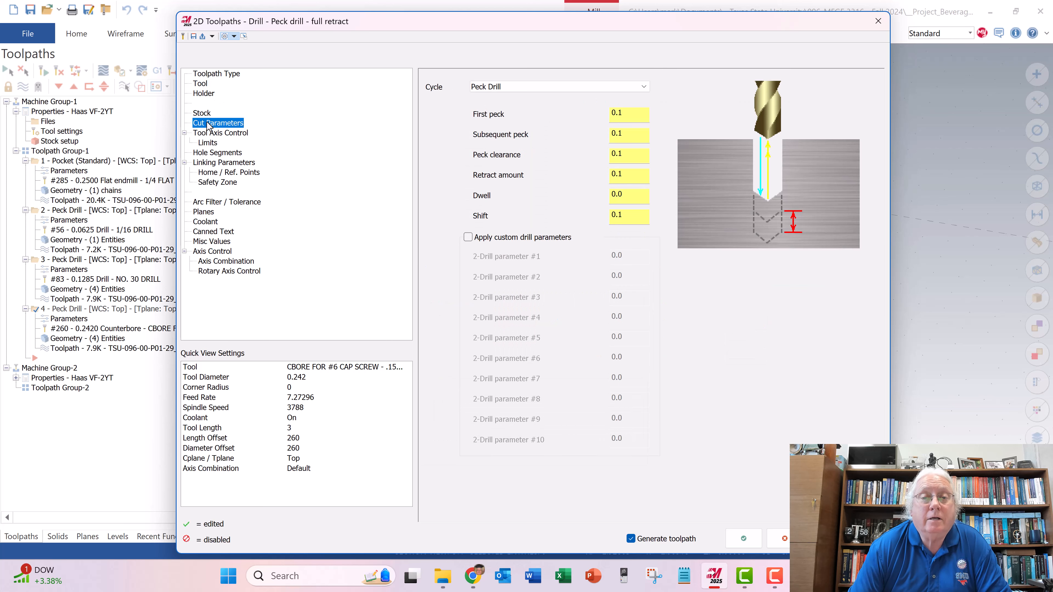
left_click(527, 89)
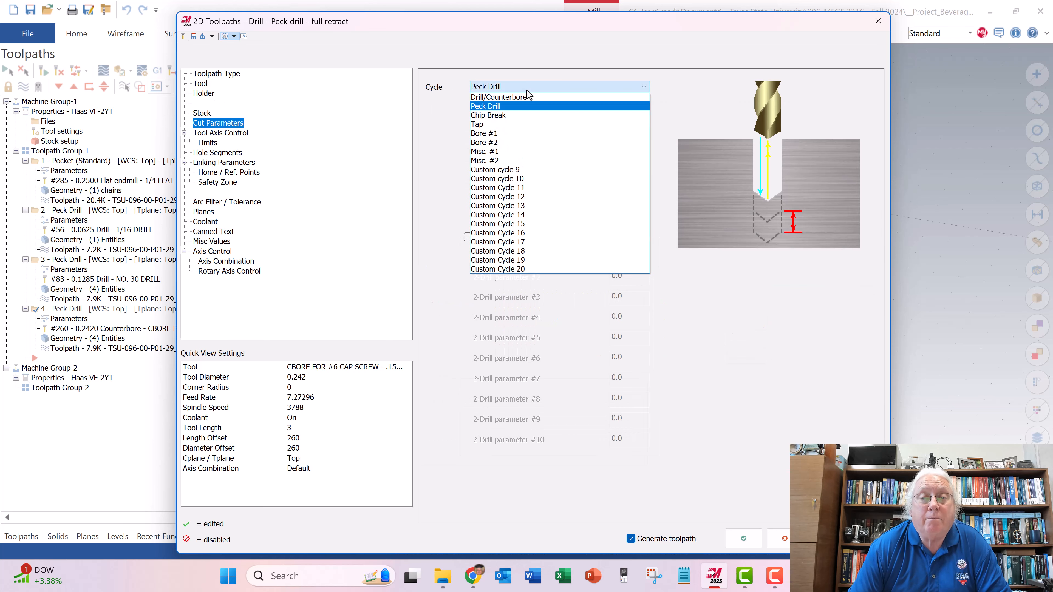
left_click(526, 97)
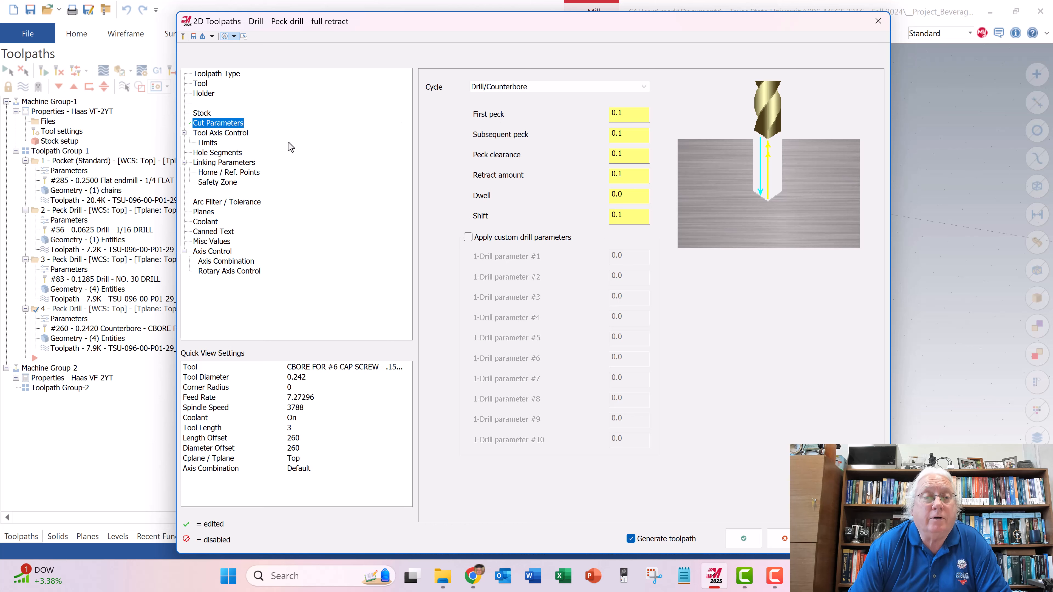
- Set the counterbore operation's absolute depth to -.126 and accept the parameters
left_click(228, 164)
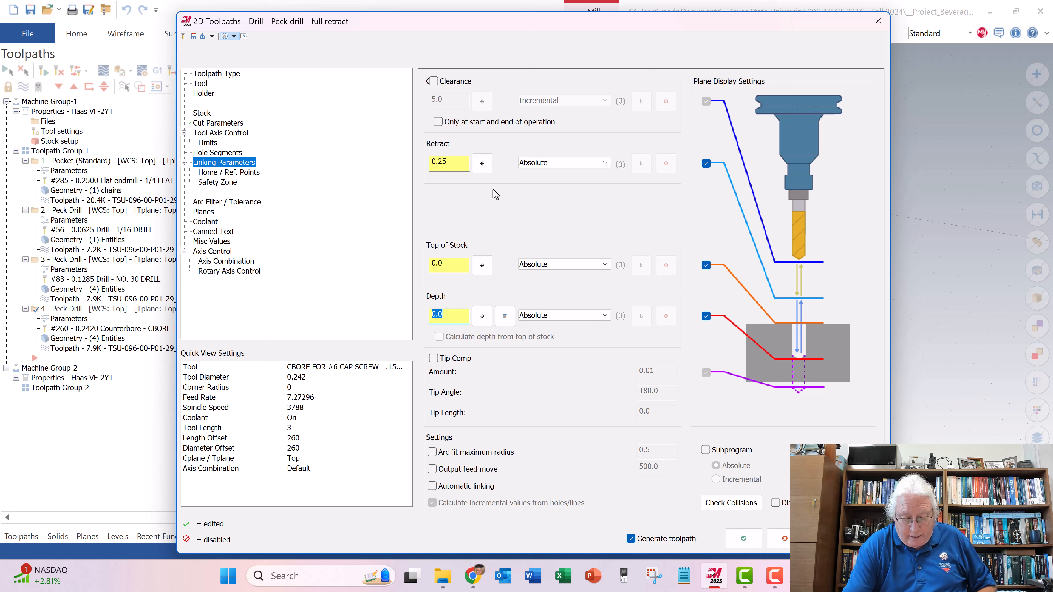
type(".126")
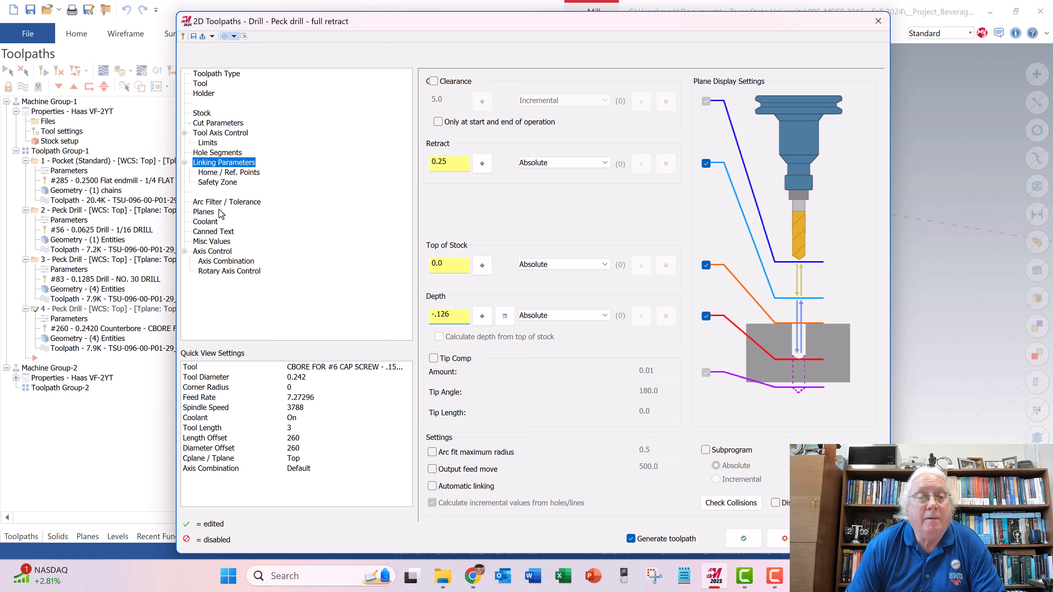
left_click(741, 540)
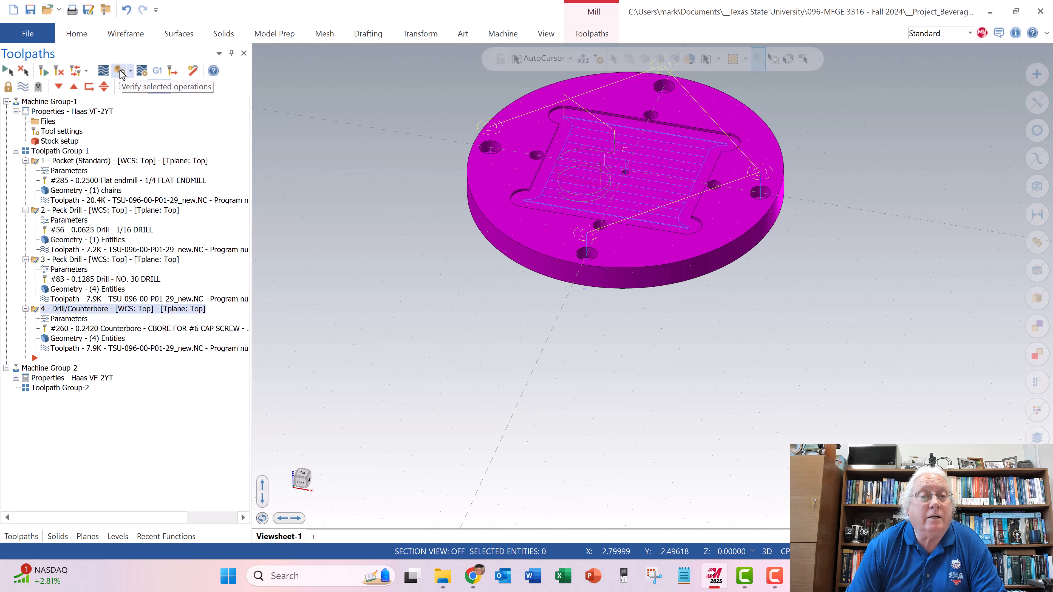
- Verify the operations in the simulator, running the pocket and the 1/16 center-hole drilling at a slightly faster speed
left_click(120, 73)
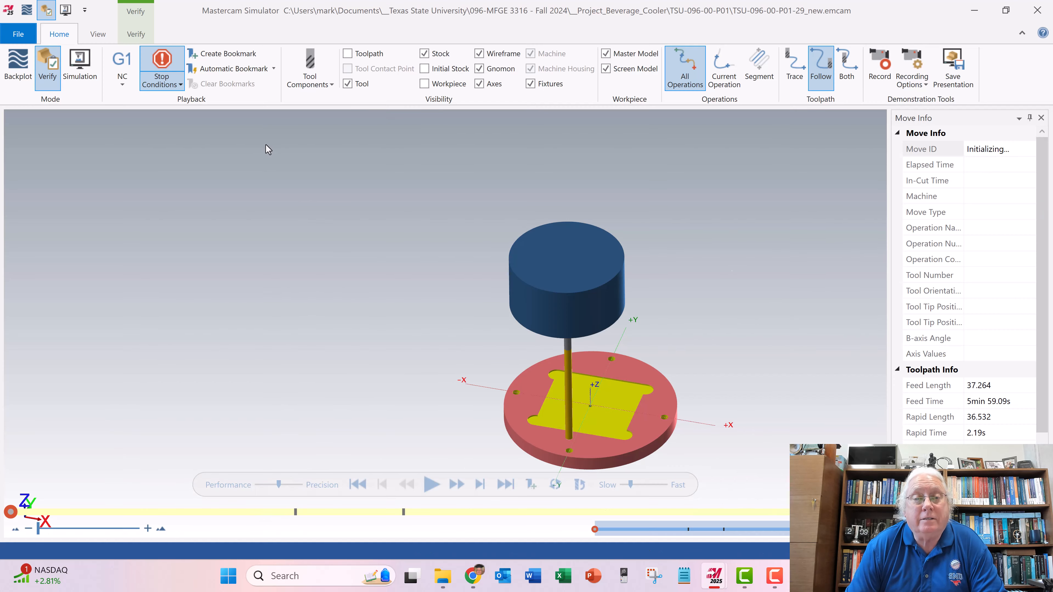
scroll(362, 207, "down", 1)
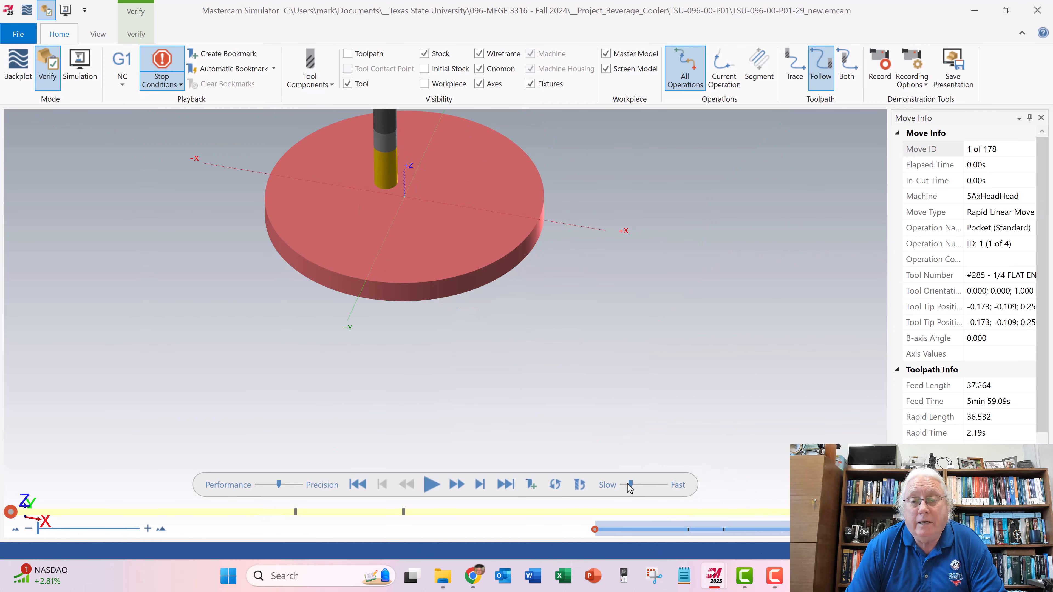
left_click_drag(632, 485, 635, 485)
left_click(432, 484)
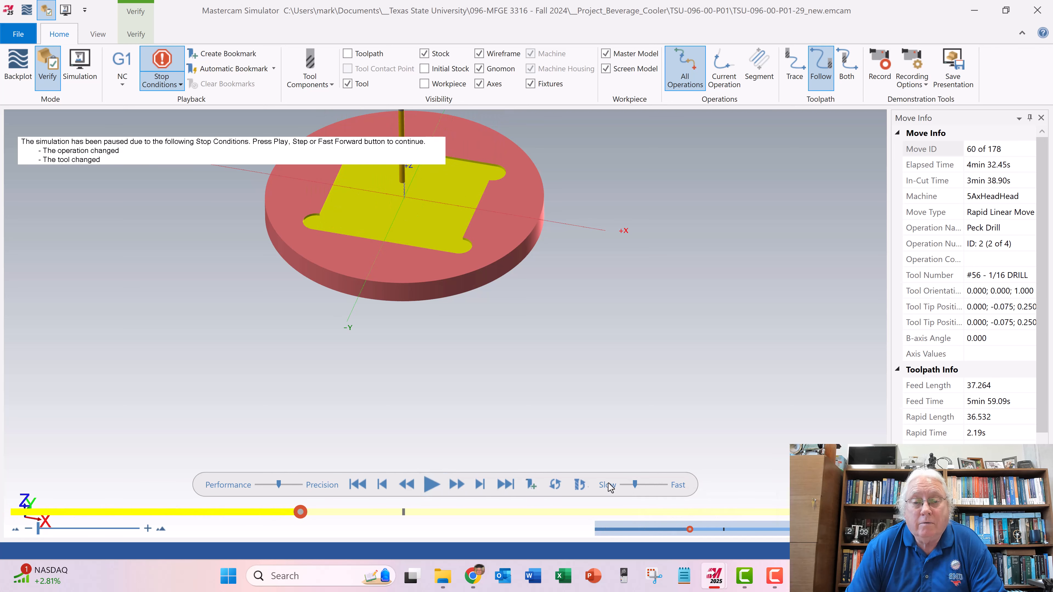
left_click(431, 485)
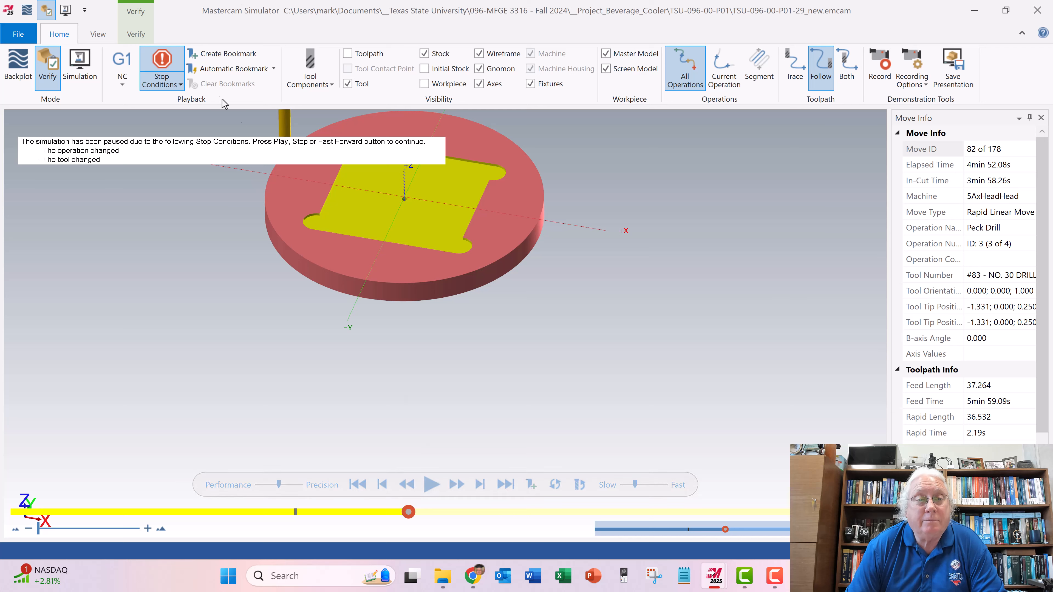
- Review the simulator's stop conditions and simulate the NO. 30 drilling of the four outer holes at a slower speed
left_click(181, 85)
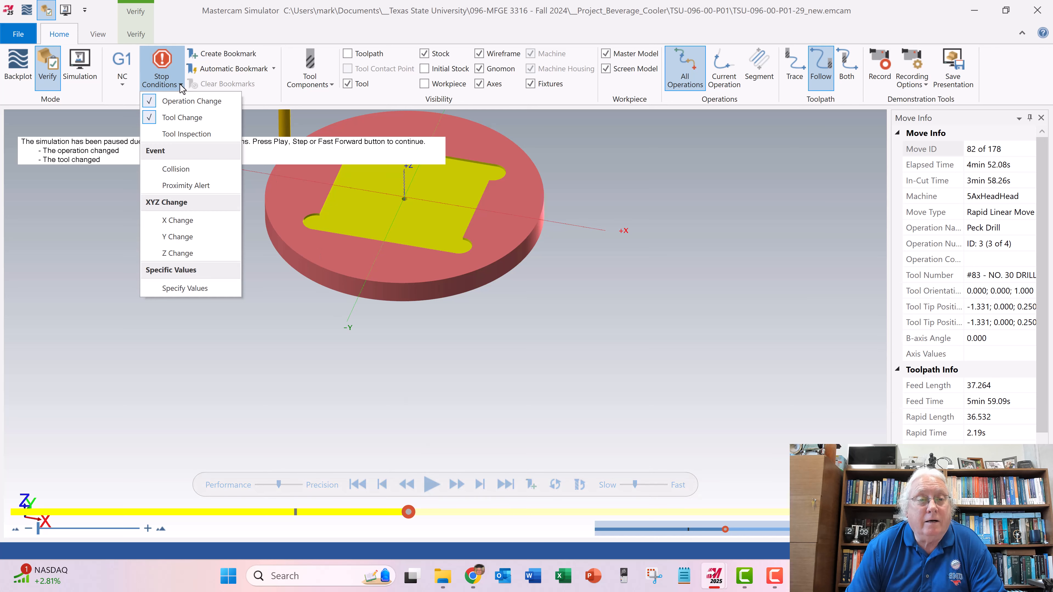
left_click(213, 26)
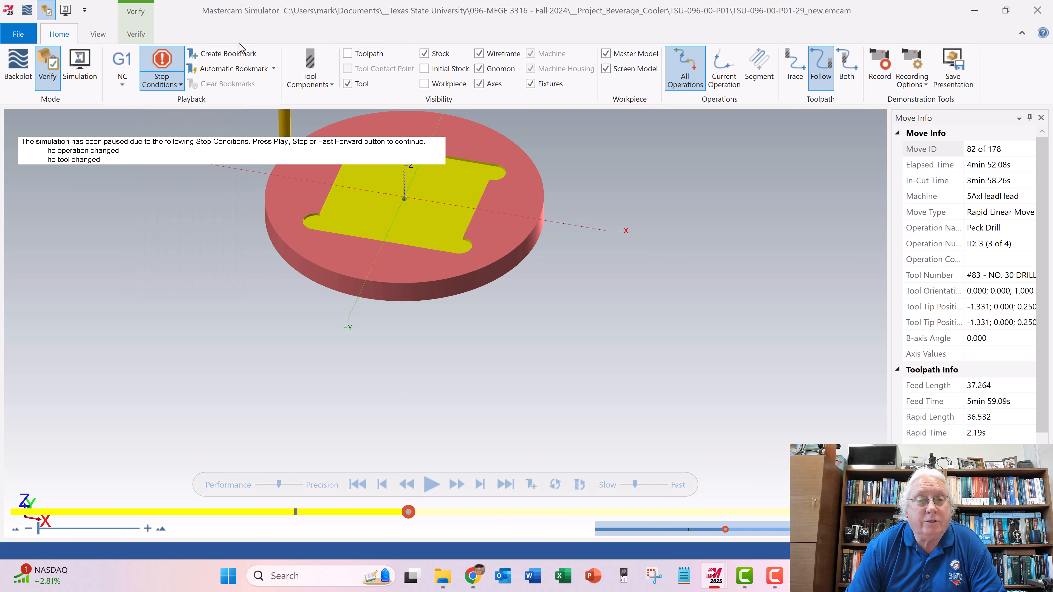
scroll(351, 223, "up", 2)
scroll(351, 222, "down", 5)
scroll(371, 170, "down", 1)
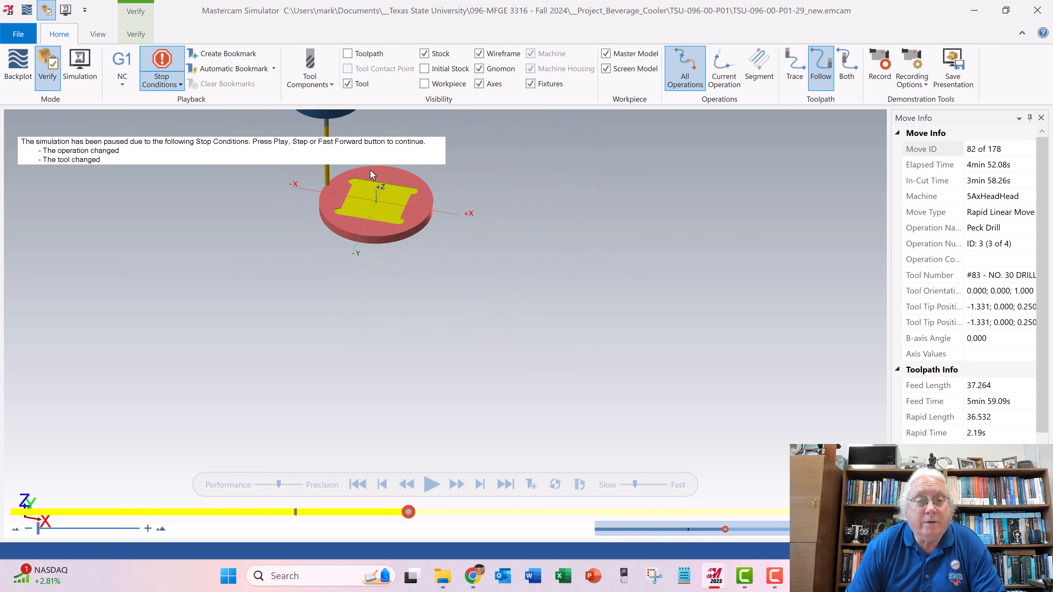
scroll(371, 170, "up", 4)
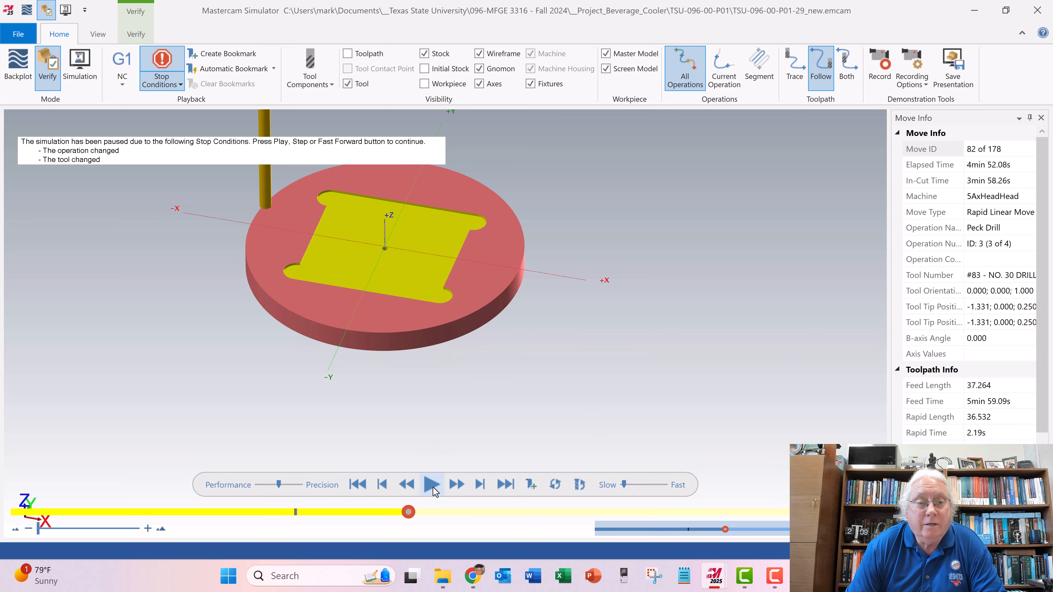
left_click(432, 484)
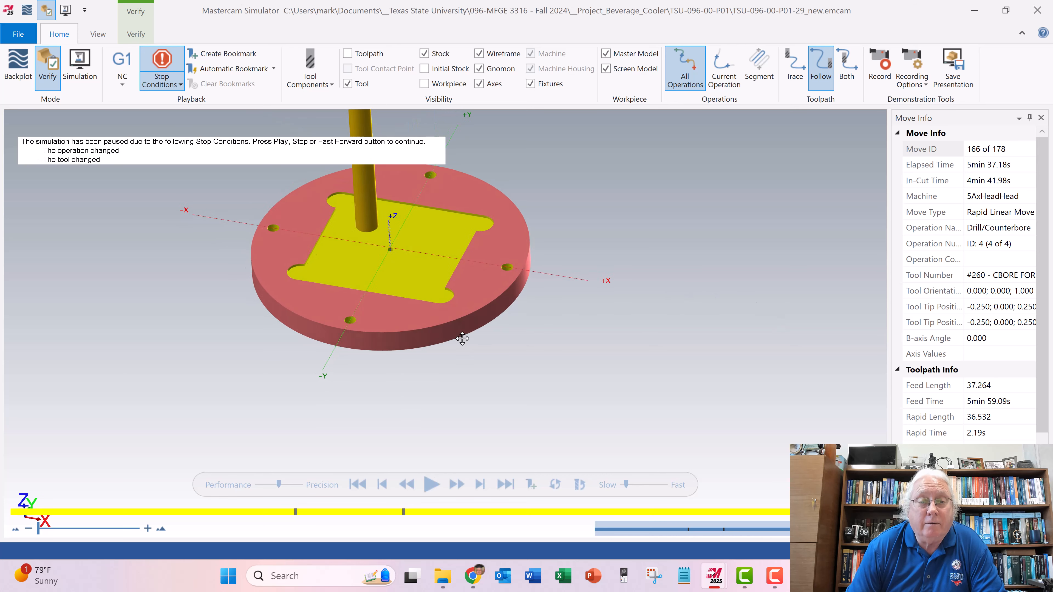
- Simulate the counterboring of the four outer holes, inspect the counterbores up close and close the simulator
middle_click_drag(460, 332, 450, 351)
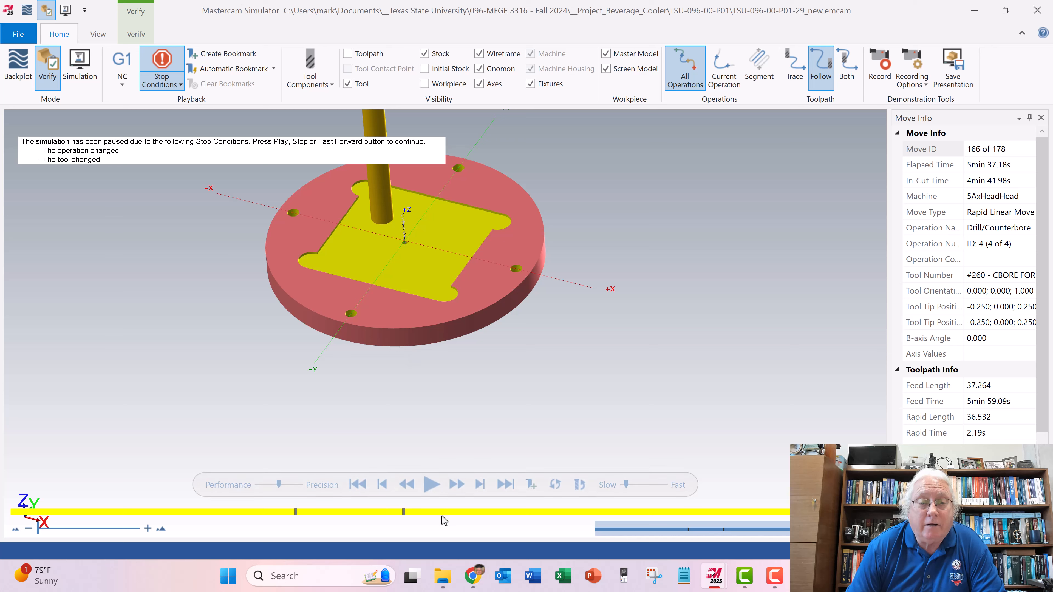
left_click(430, 484)
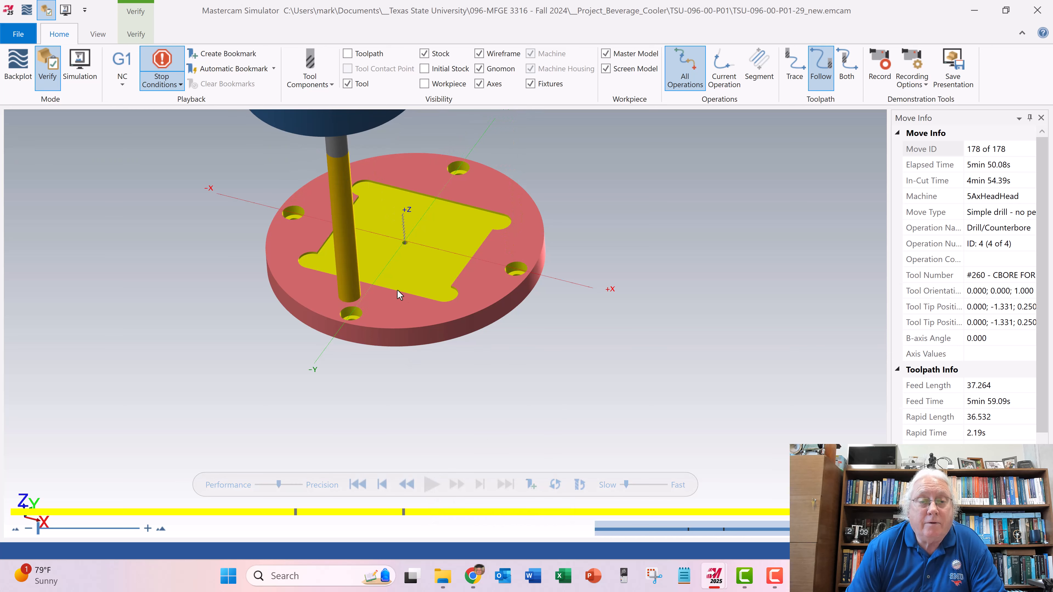
scroll(303, 221, "down", 3)
scroll(294, 209, "up", 10)
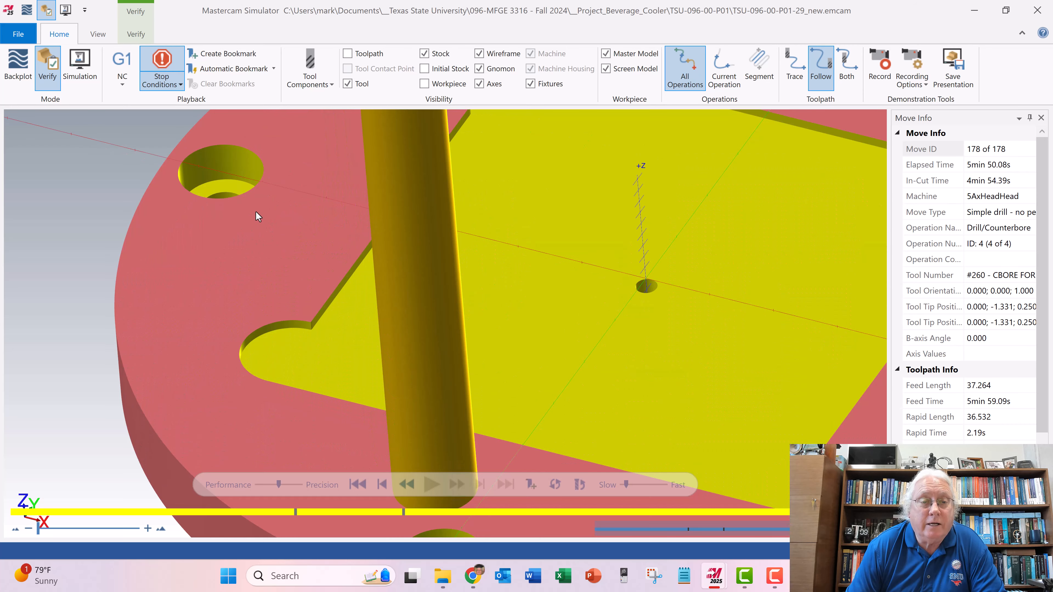
scroll(244, 134, "down", 8)
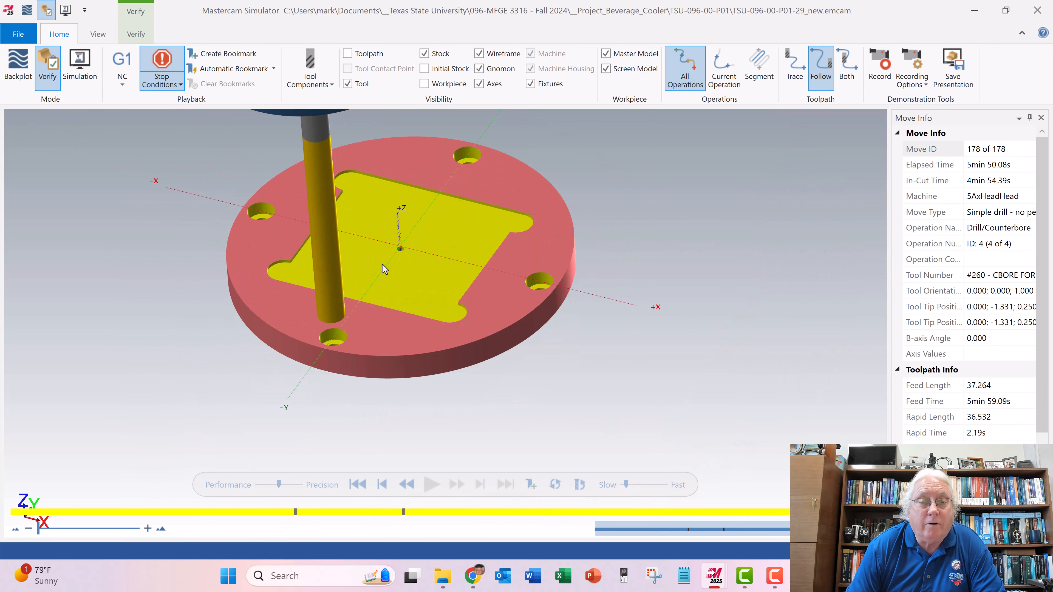
middle_click_drag(398, 245, 438, 259)
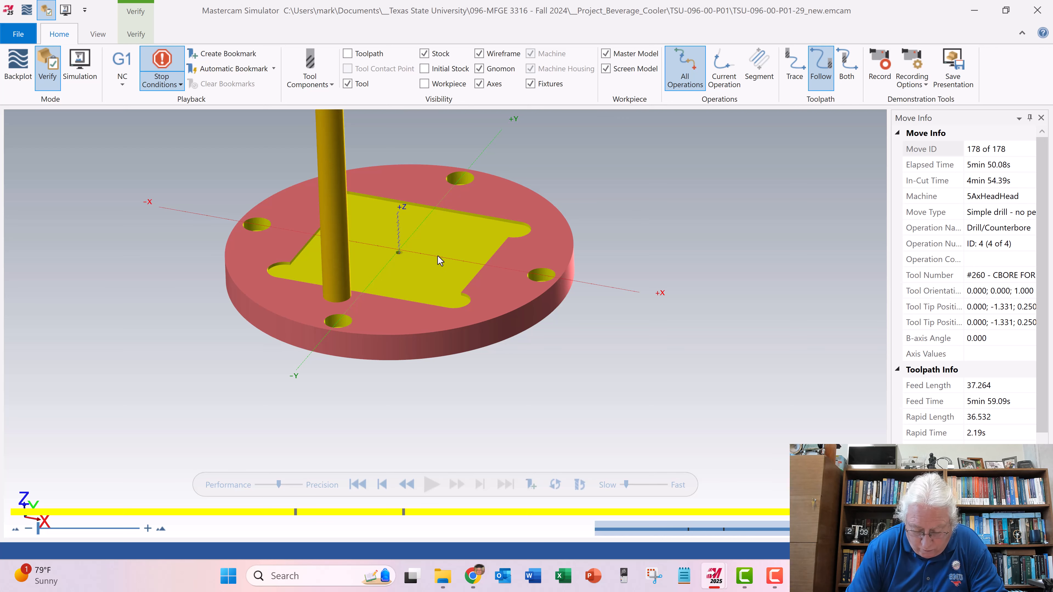
scroll(437, 269, "up", 3)
scroll(437, 269, "down", 4)
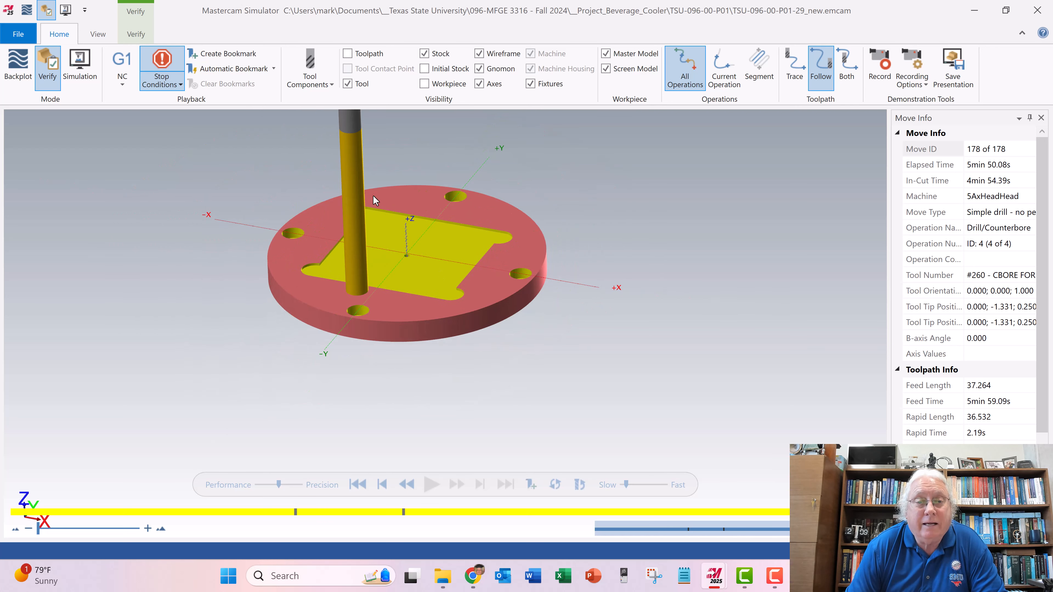
left_click(1037, 10)
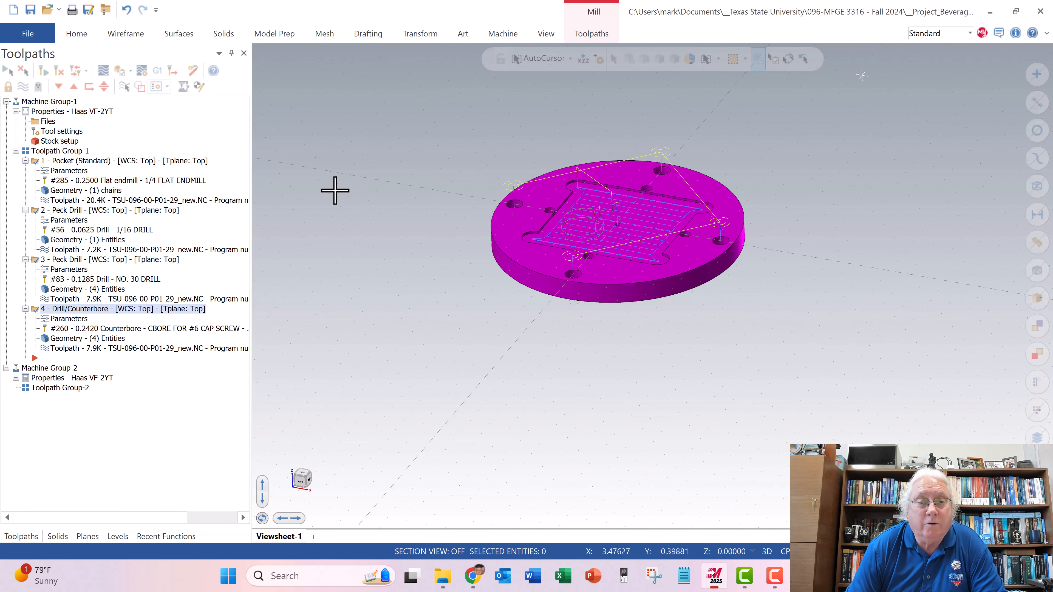
- Examine the NO. 30 peck drill operation's linking depth, feed per tooth and SFM, and leave its parameters without changes
left_click(62, 231)
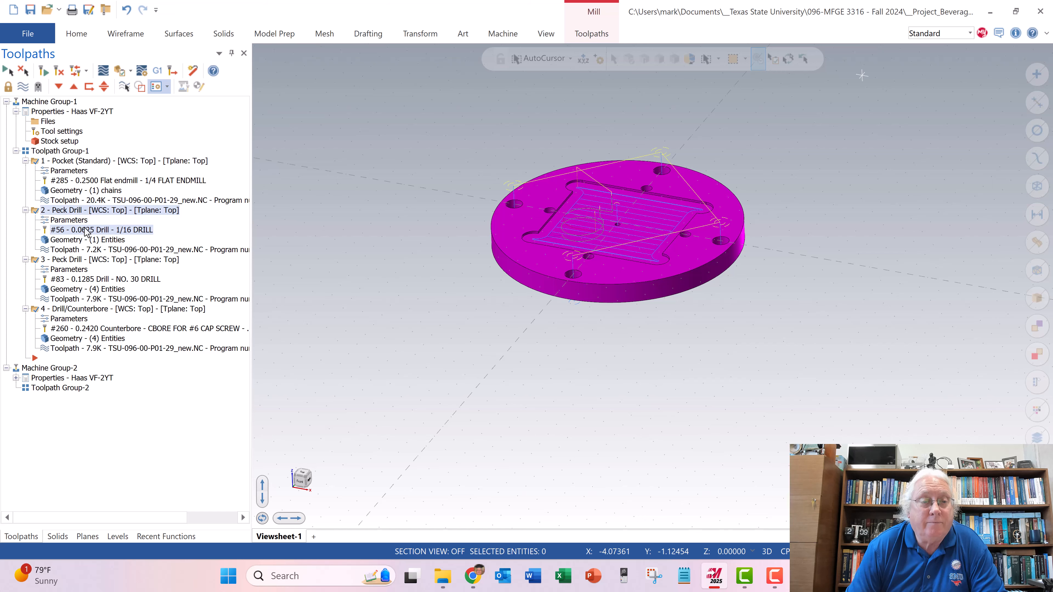
left_click(73, 270)
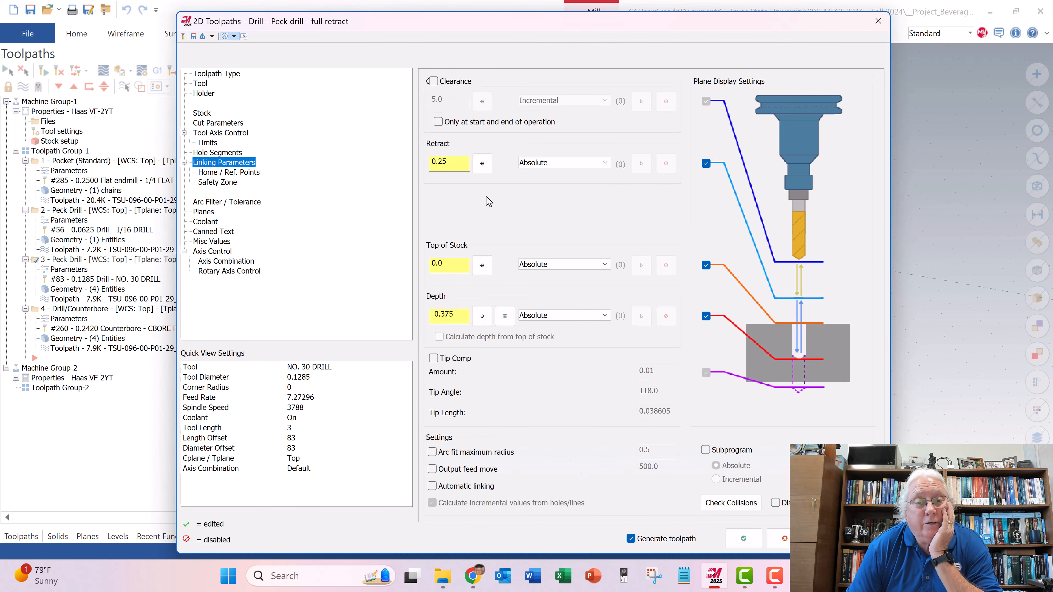
left_click(203, 84)
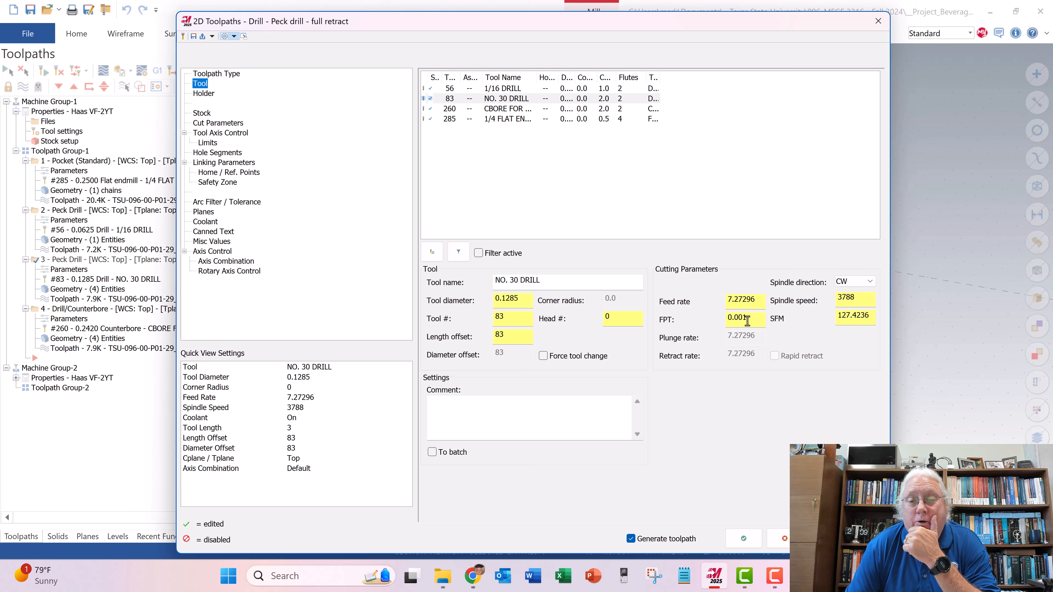
left_click_drag(746, 320, 723, 320)
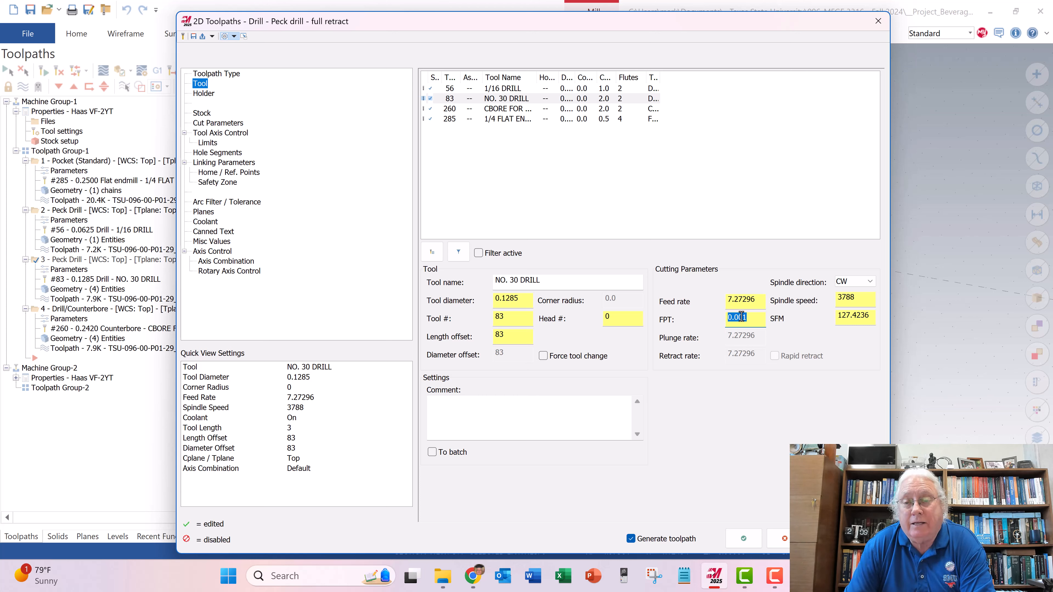
double_click(868, 319)
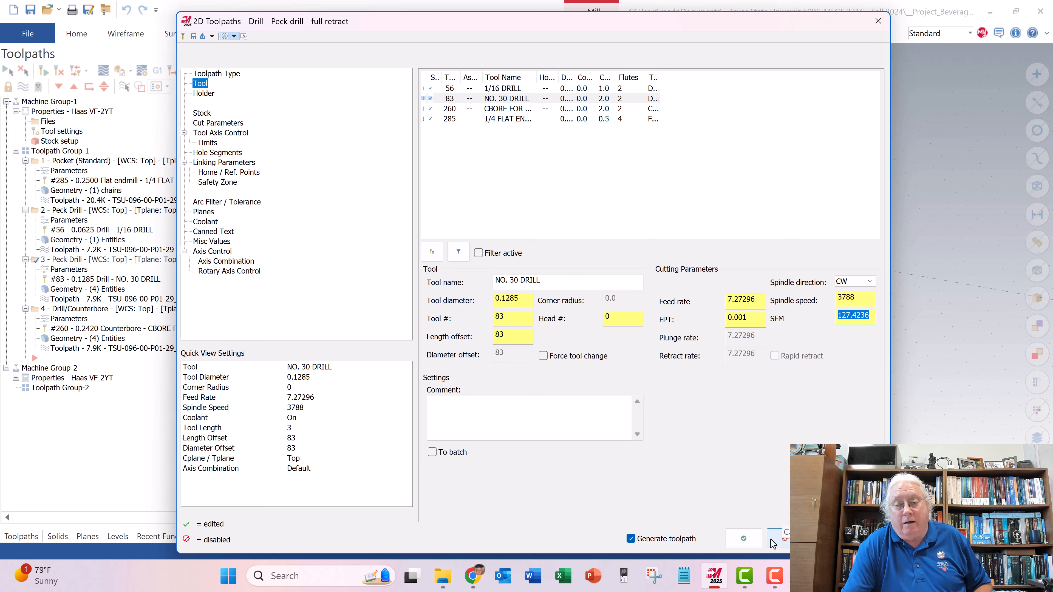
left_click(780, 539)
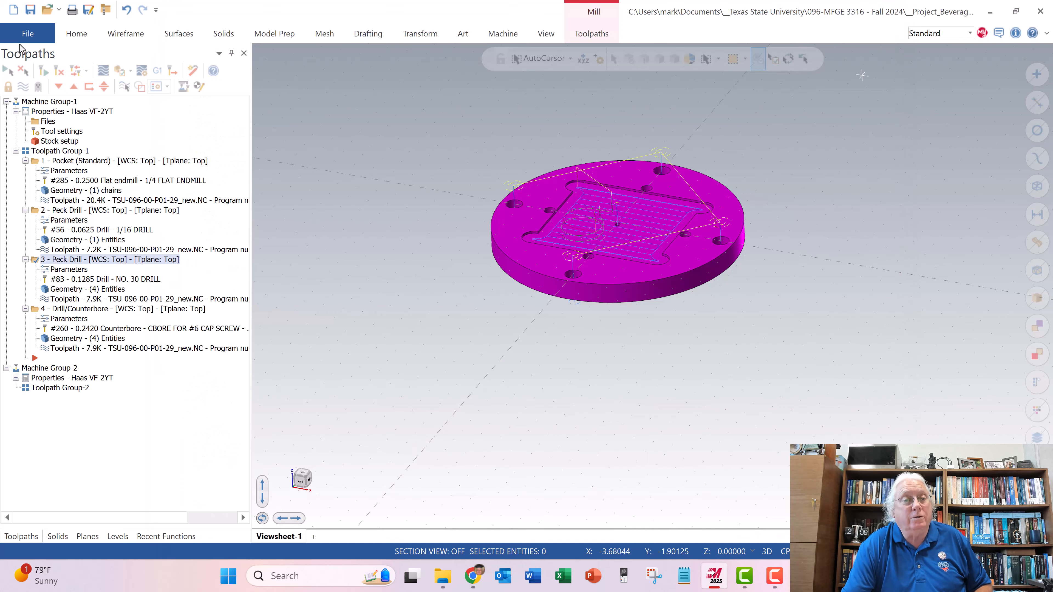